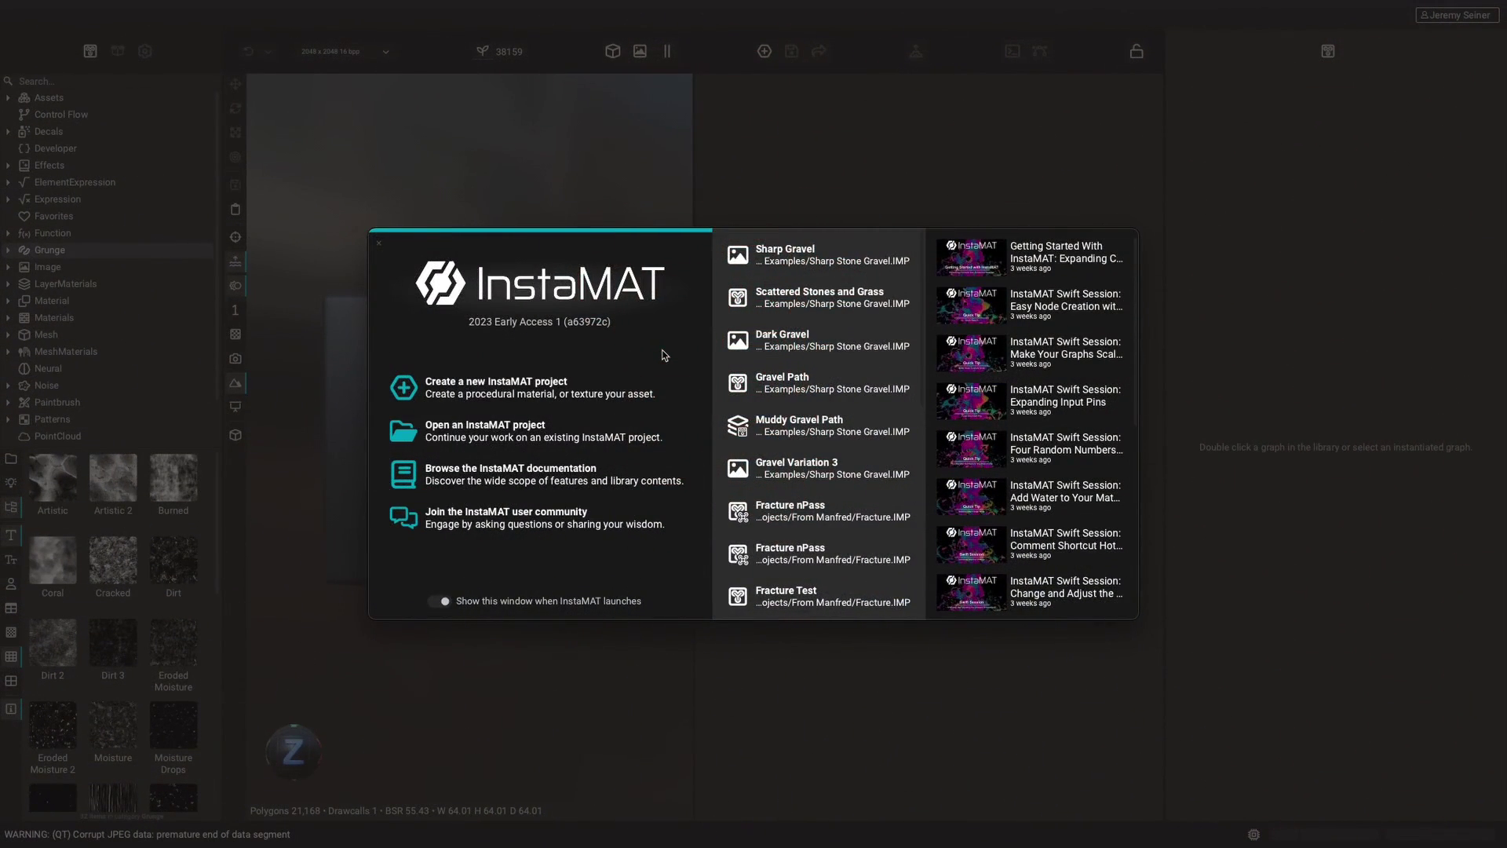
Step: Create a Materialize Image project named Sharp Gravel from the Pebbles.png photo
left_click(625, 388)
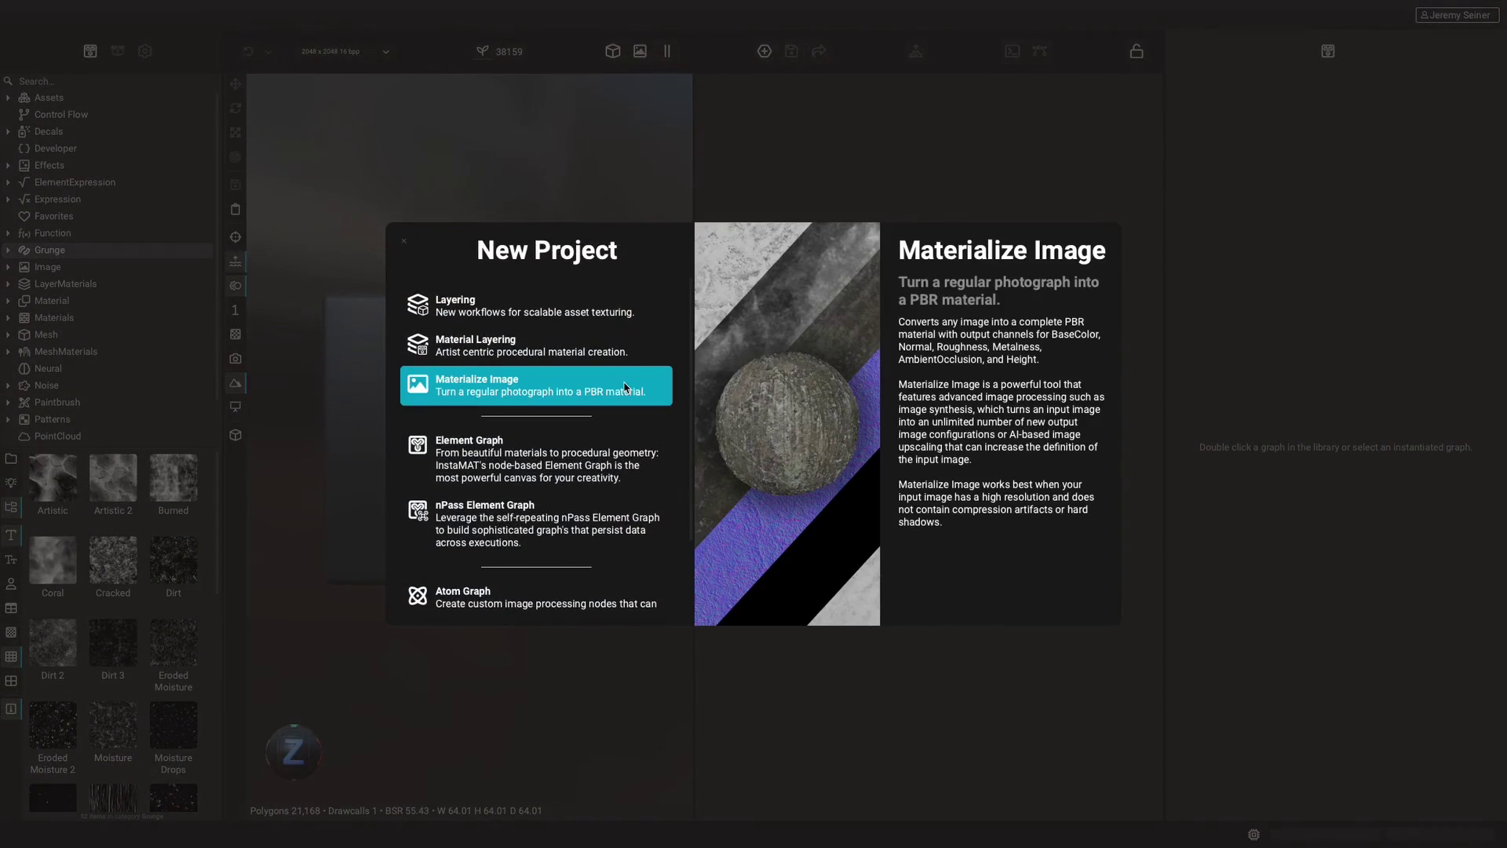
left_click(626, 388)
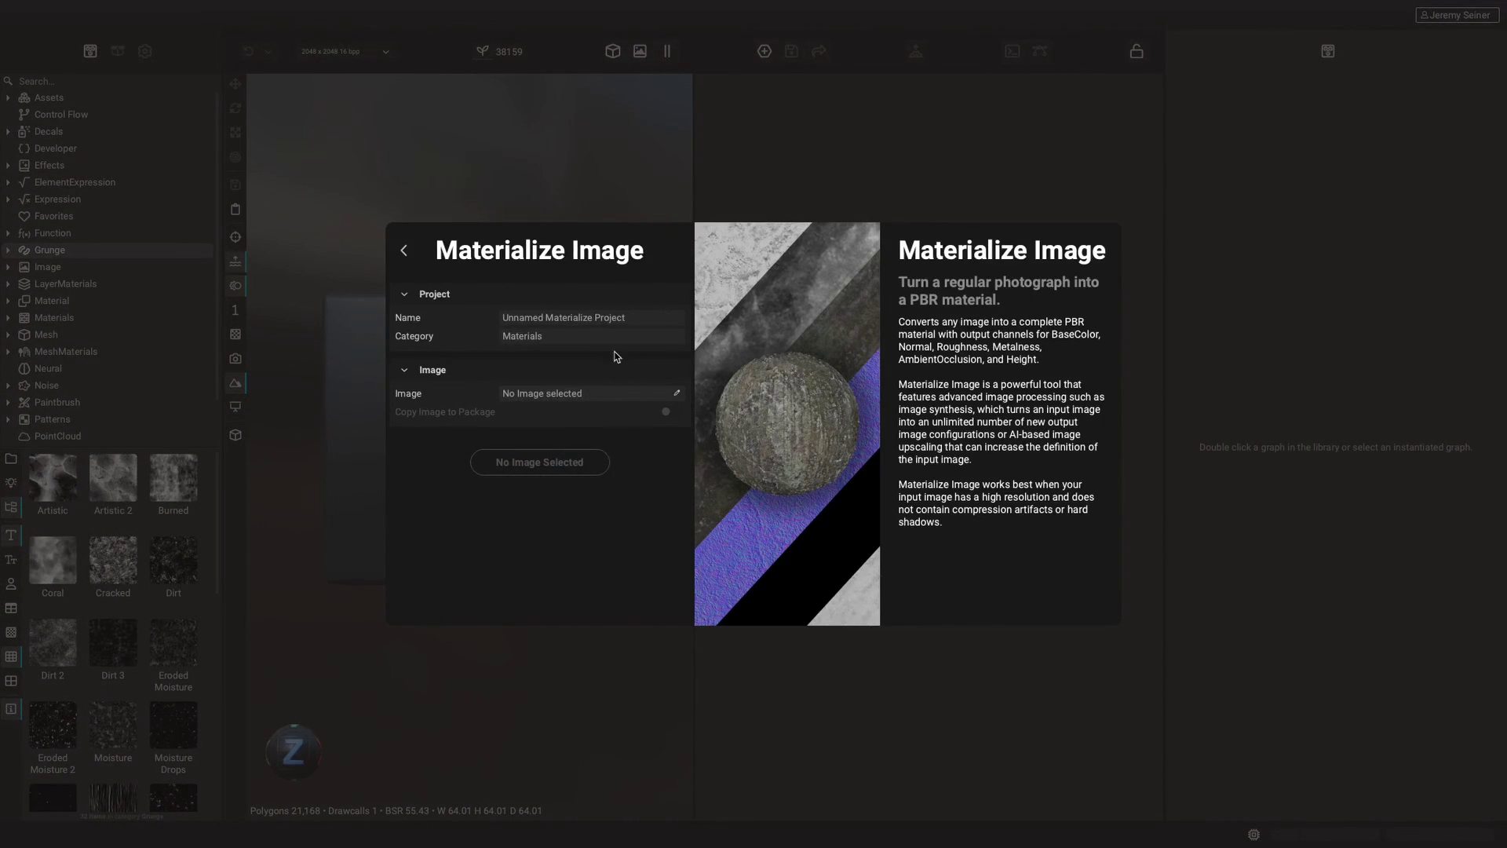
left_click(602, 319)
type("Sharp Gra")
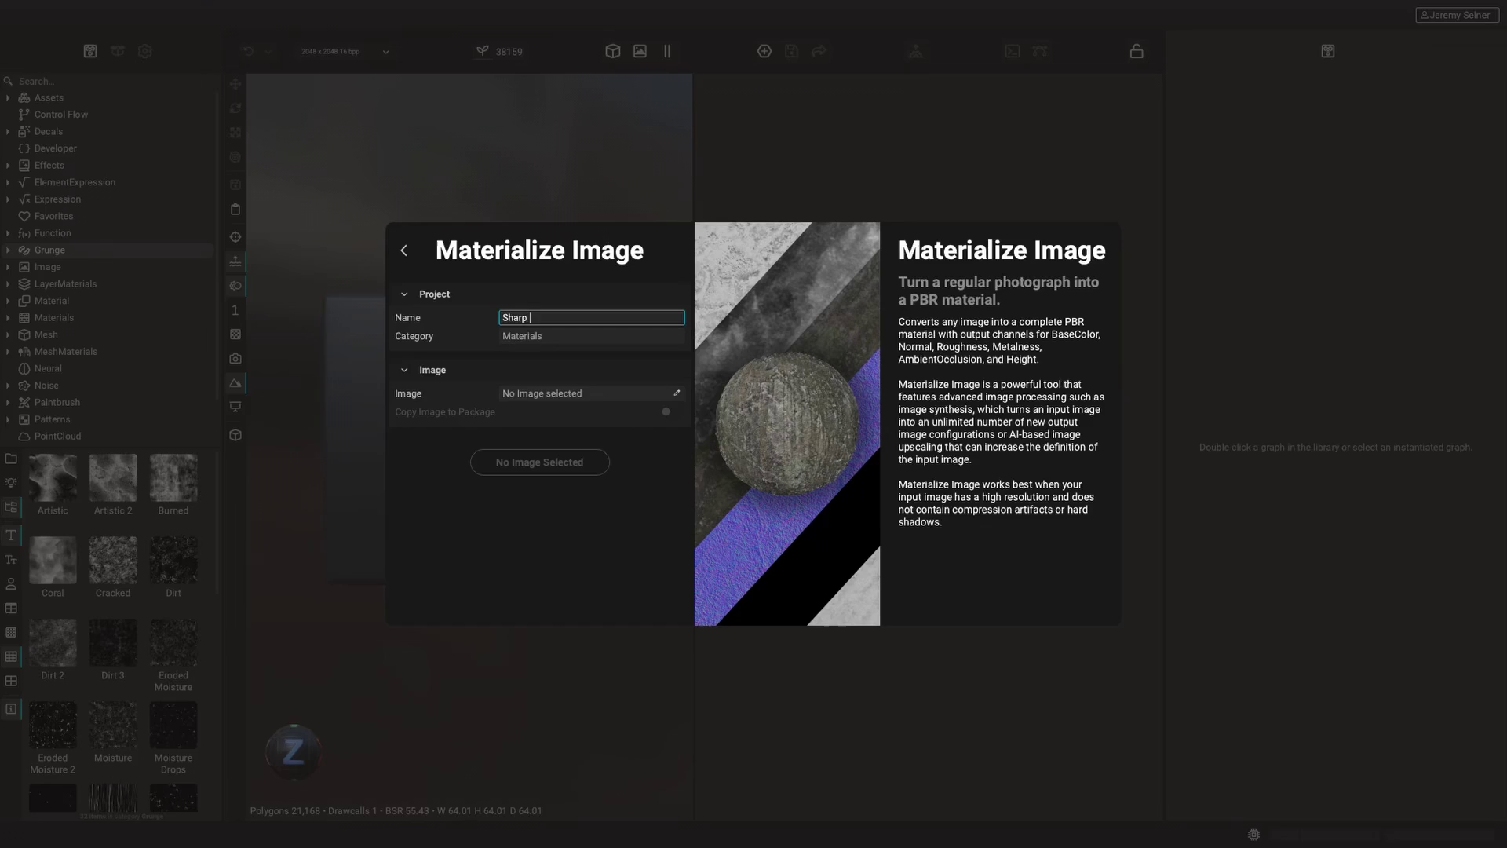
type("vel")
left_click_drag(0, 414, 570, 405)
left_click(579, 469)
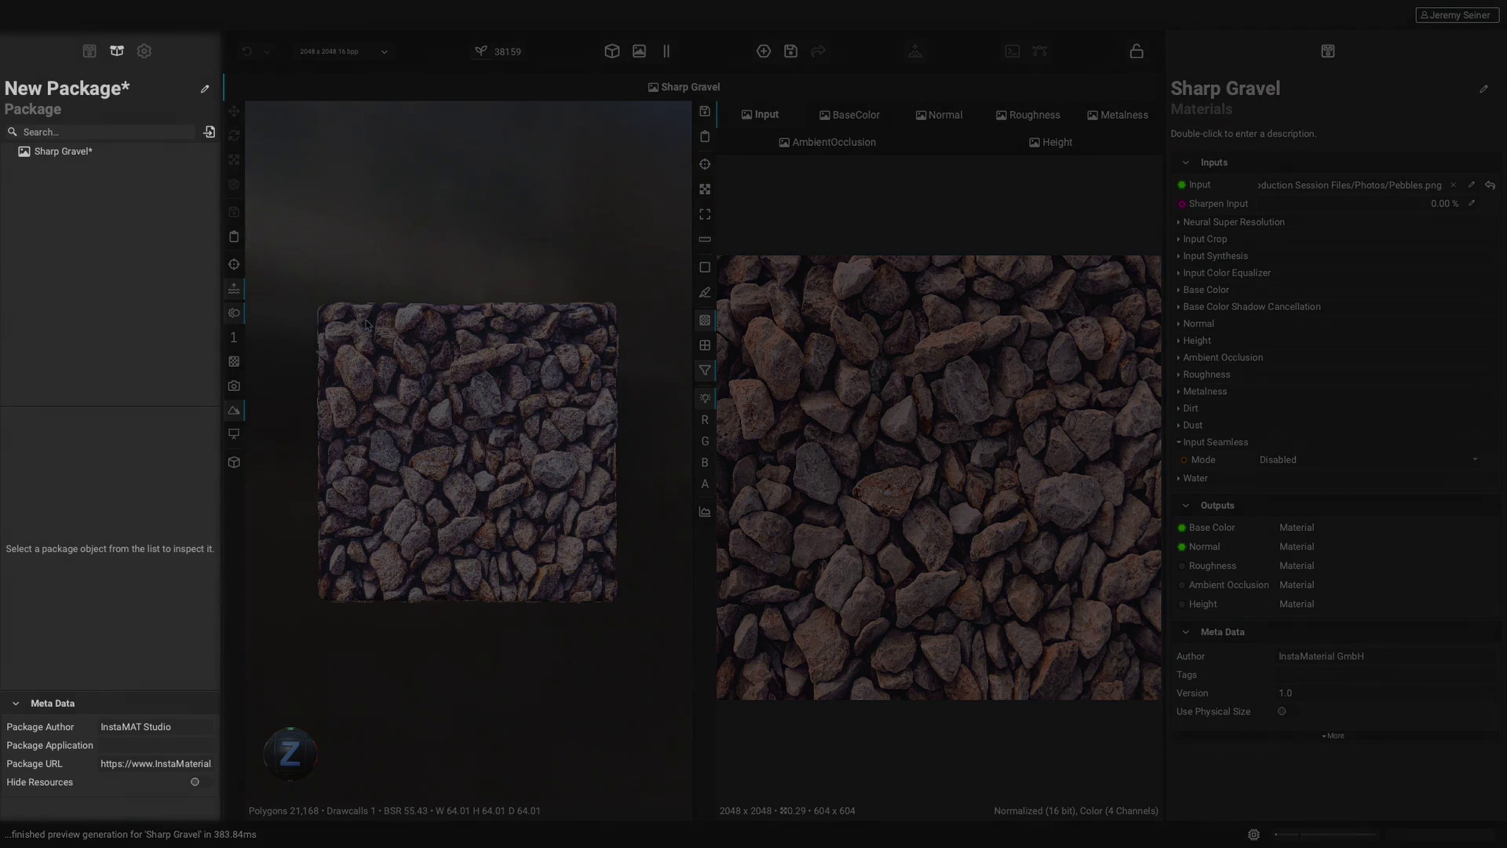
Step: View the library, and inspect the Sharp Gravel object in the new package
left_click(91, 51)
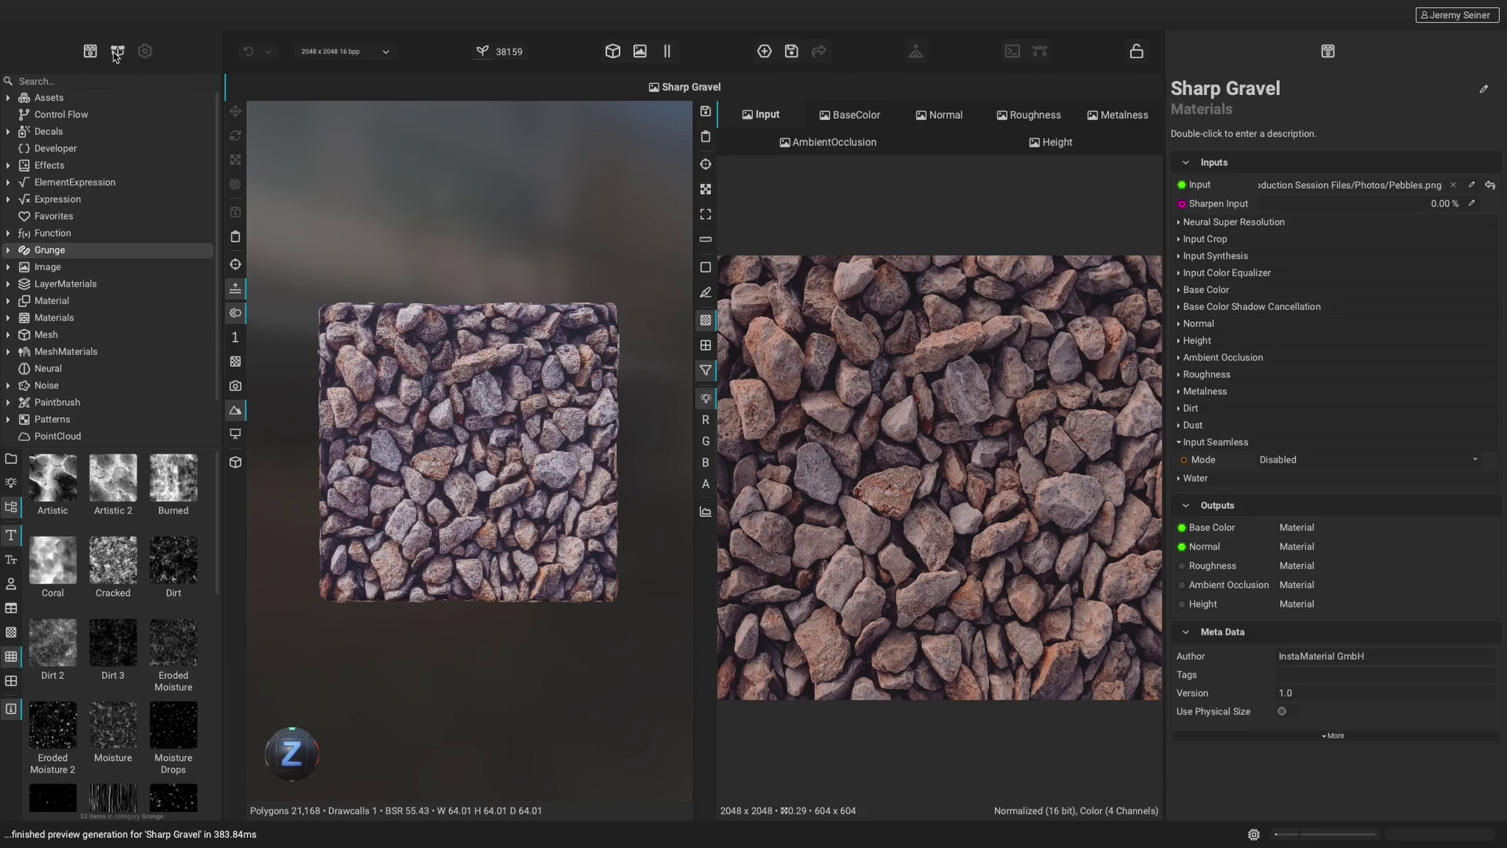
left_click(117, 52)
left_click(101, 152)
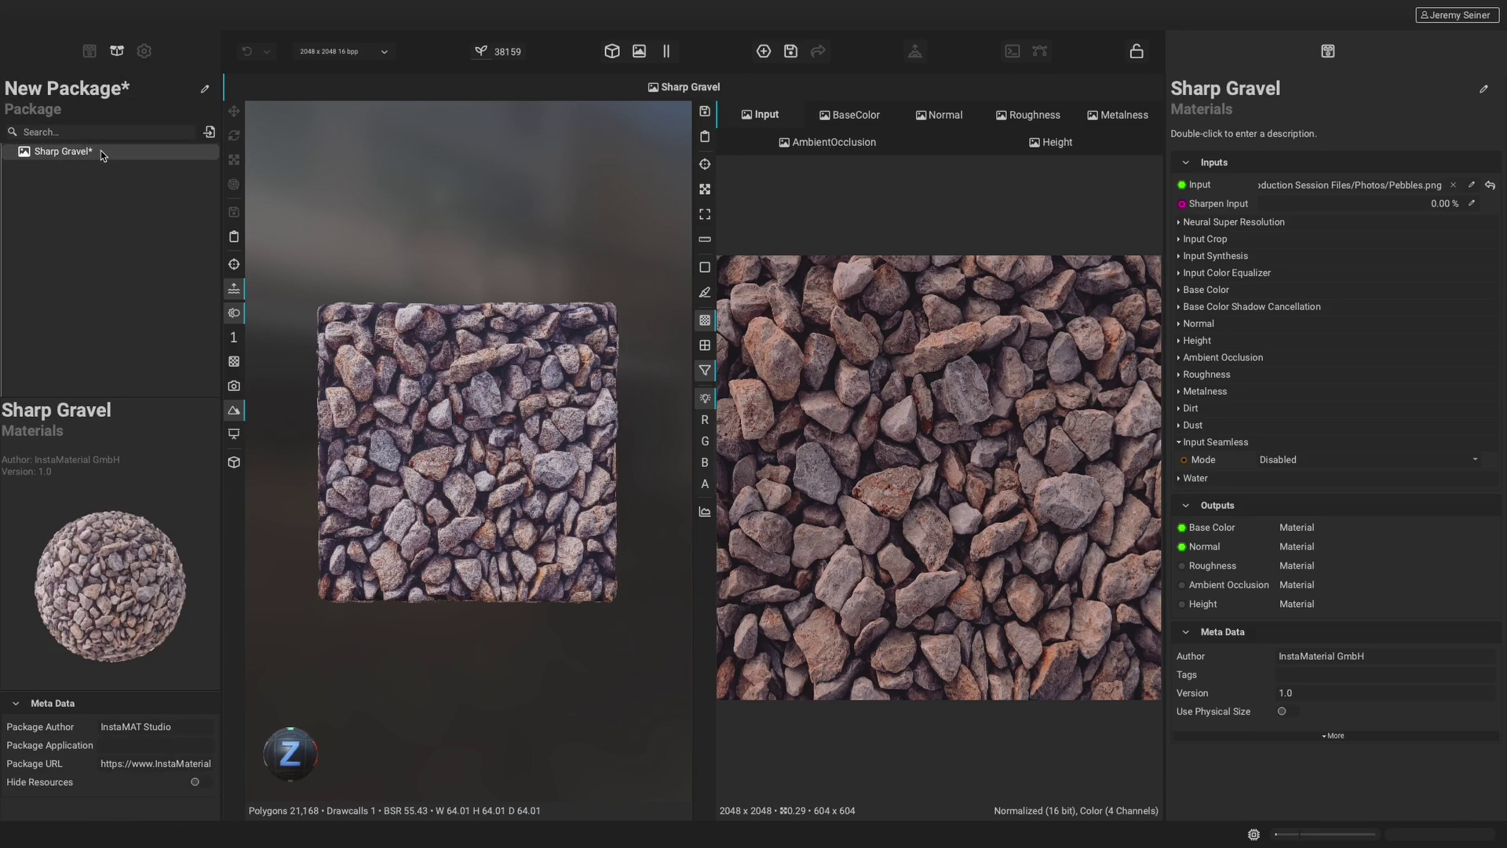
Step: Show the viewport settings and rotate the 3D view's environment lighting to 196
left_click(144, 51)
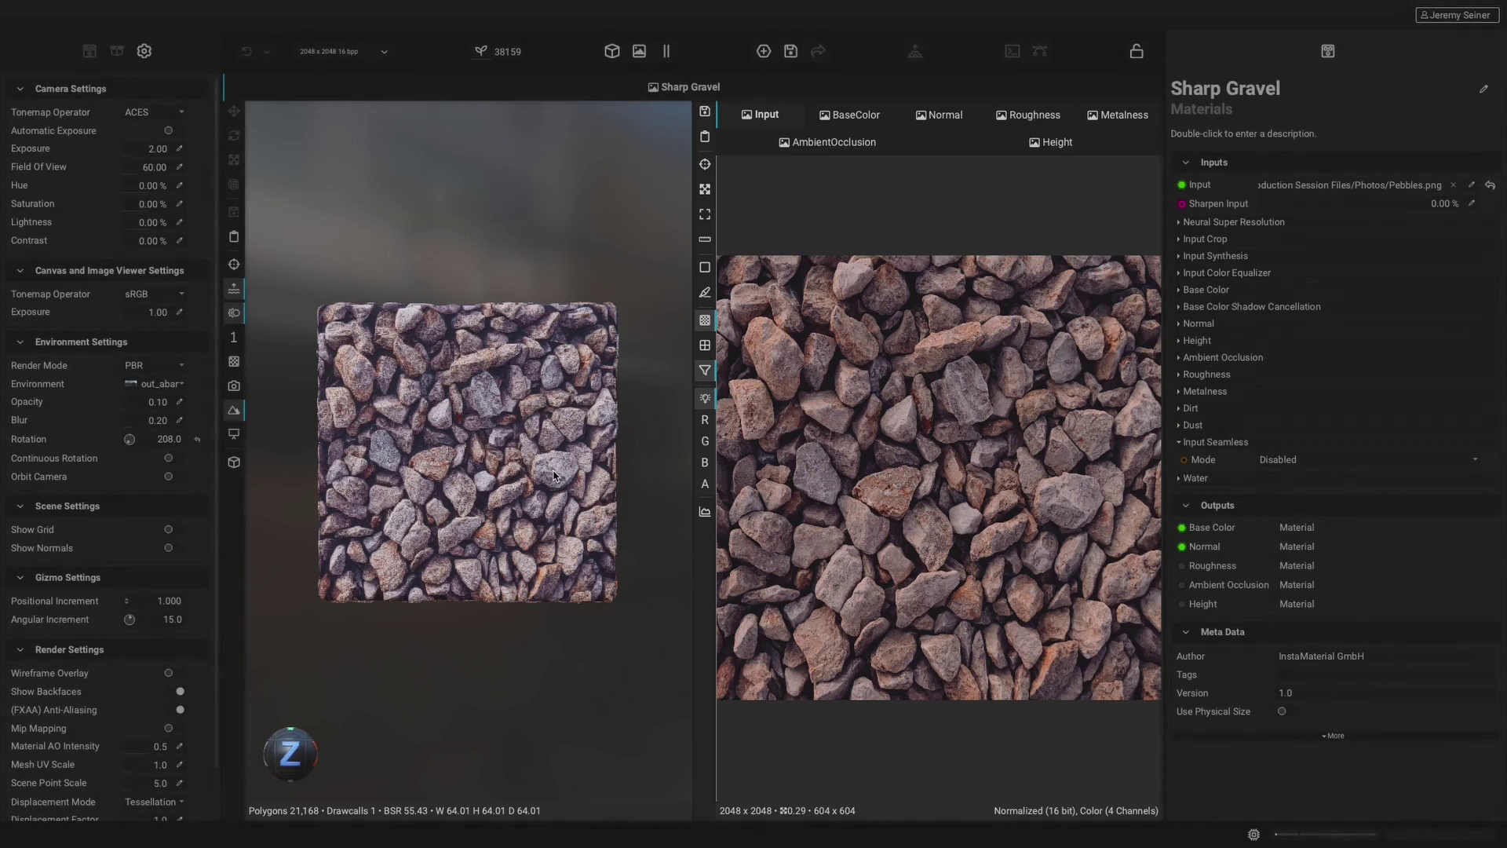
mouse_move(553, 475)
left_mouse_down("alt")
mouse_move(600, 476)
mouse_move(552, 477)
left_mouse_up("alt")
right_click_drag(552, 478, 601, 482, "shift")
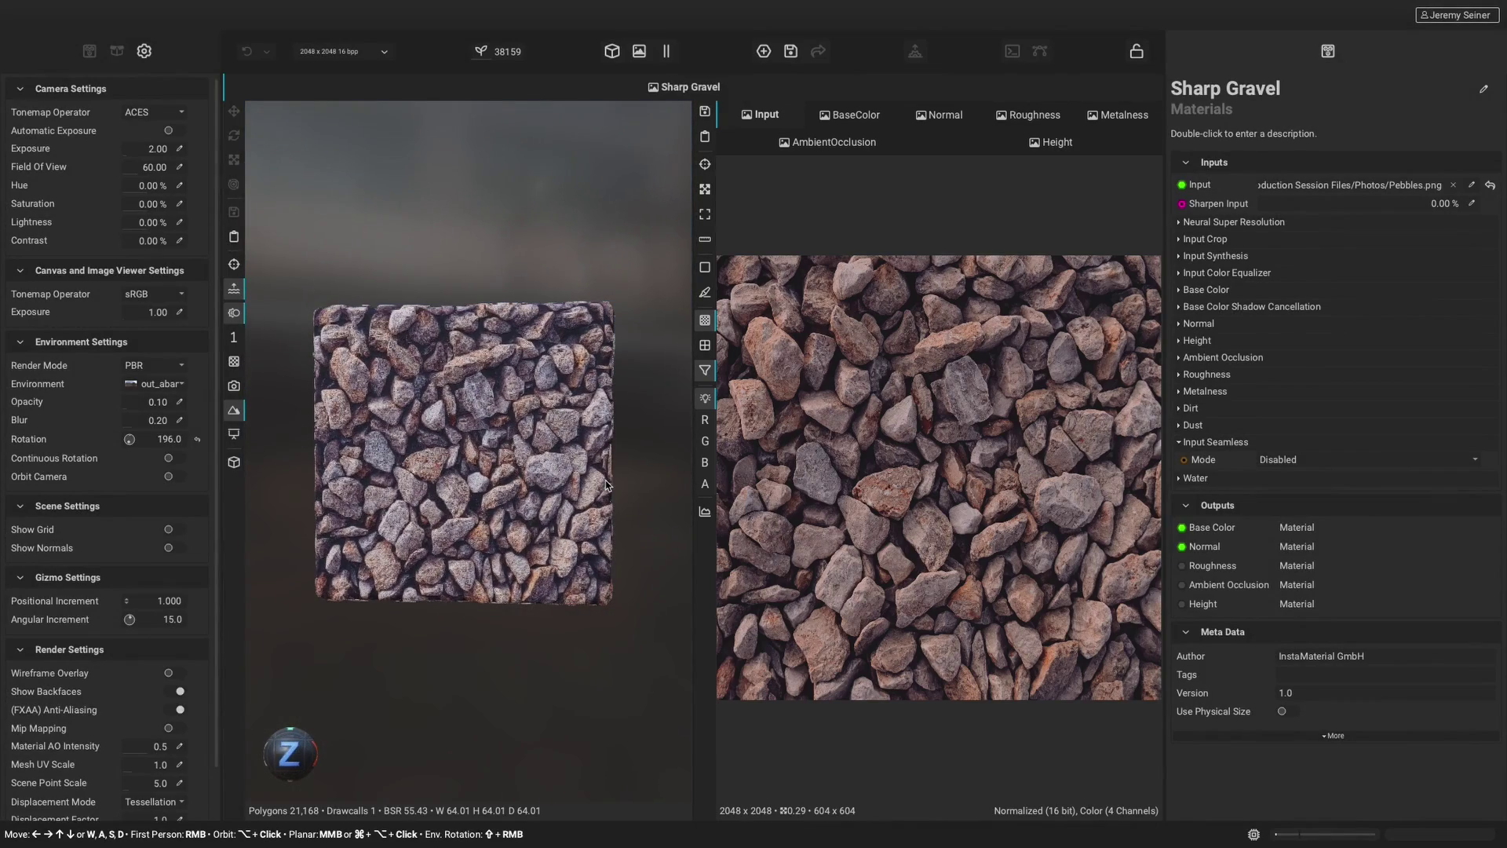
Step: Review the material's Roughness, Metalness and Height maps, and return to the Input image
left_click(1022, 118)
left_click(1123, 118)
left_click(910, 153)
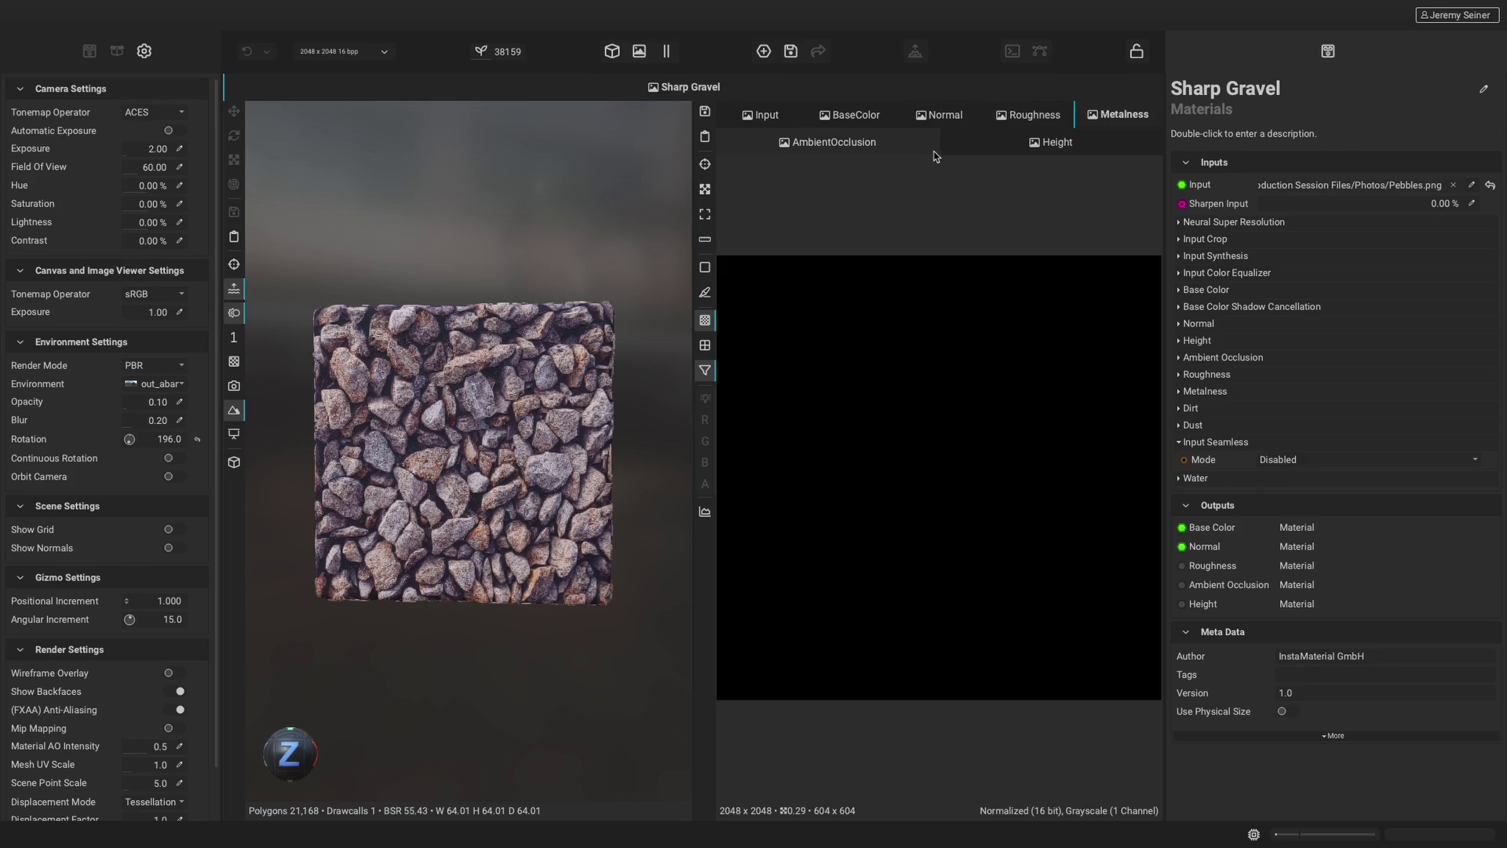
left_click(1008, 144)
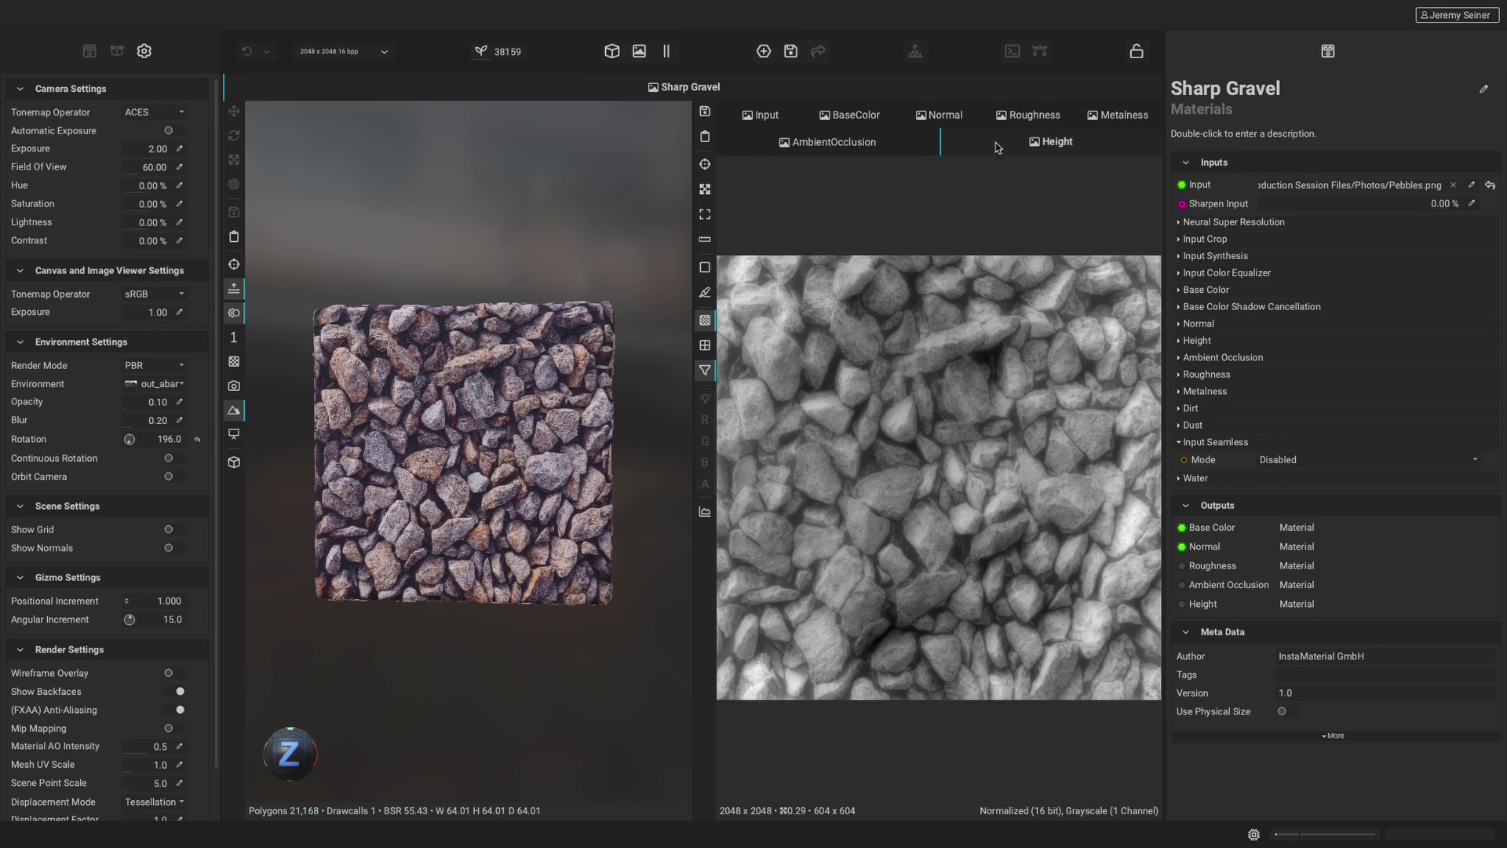
left_click(780, 118)
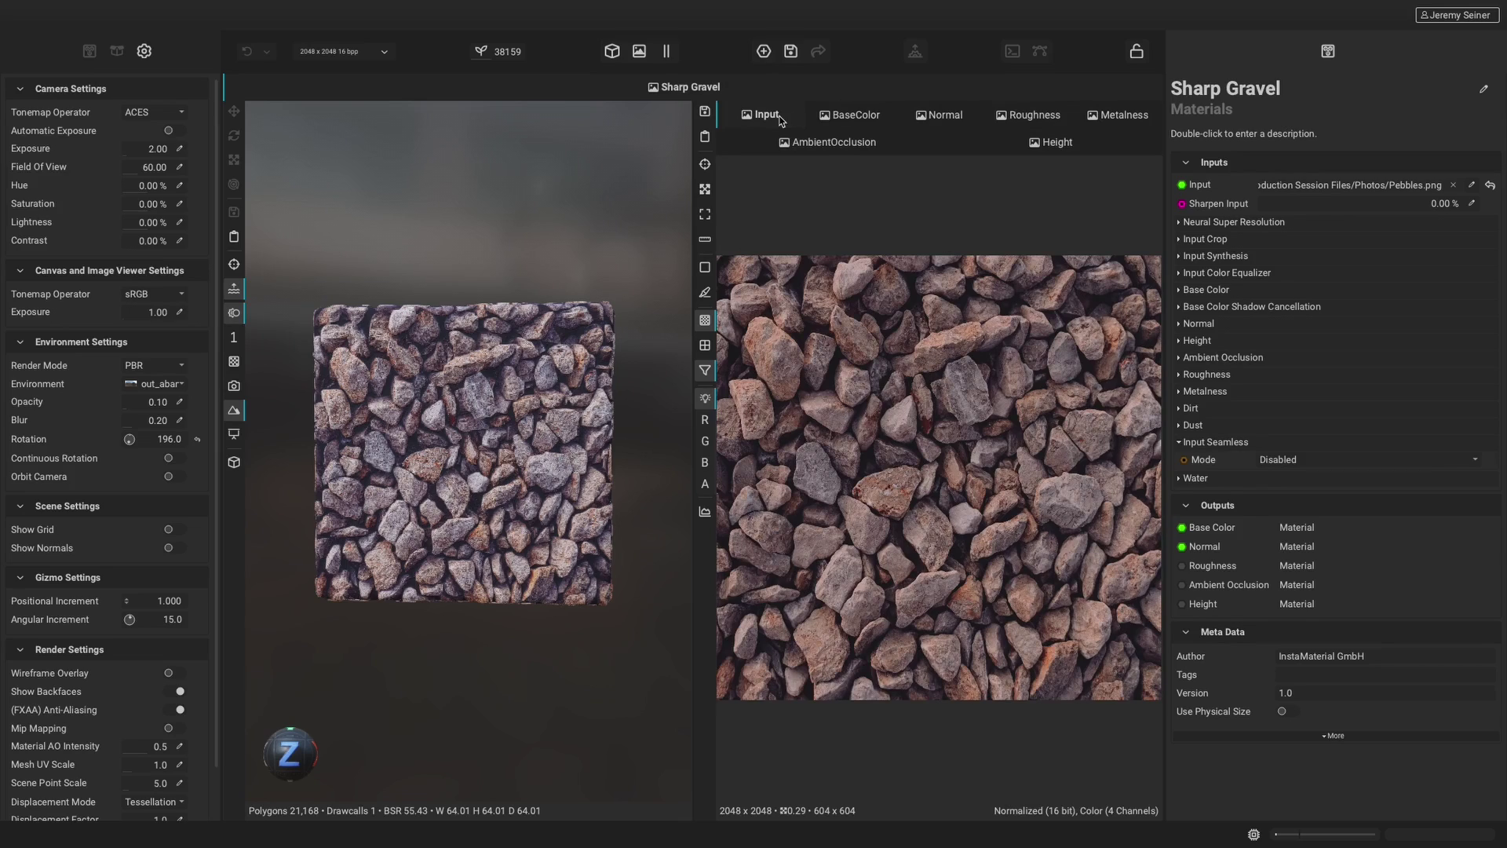
Step: Hide and restore the image viewer, and switch the viewport split to a stacked layout and back
left_click(639, 52)
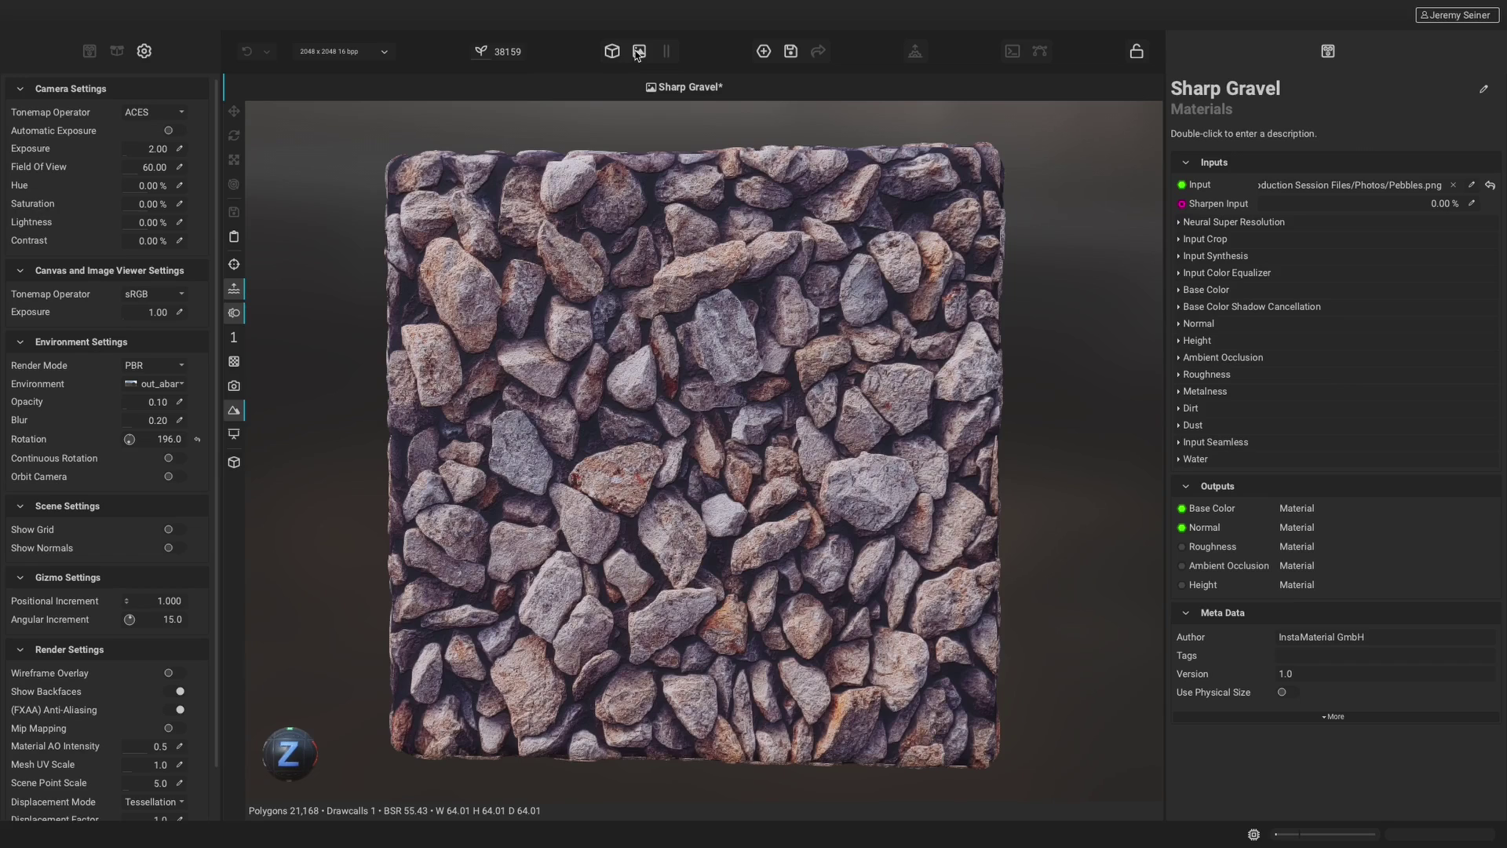
left_click(639, 52)
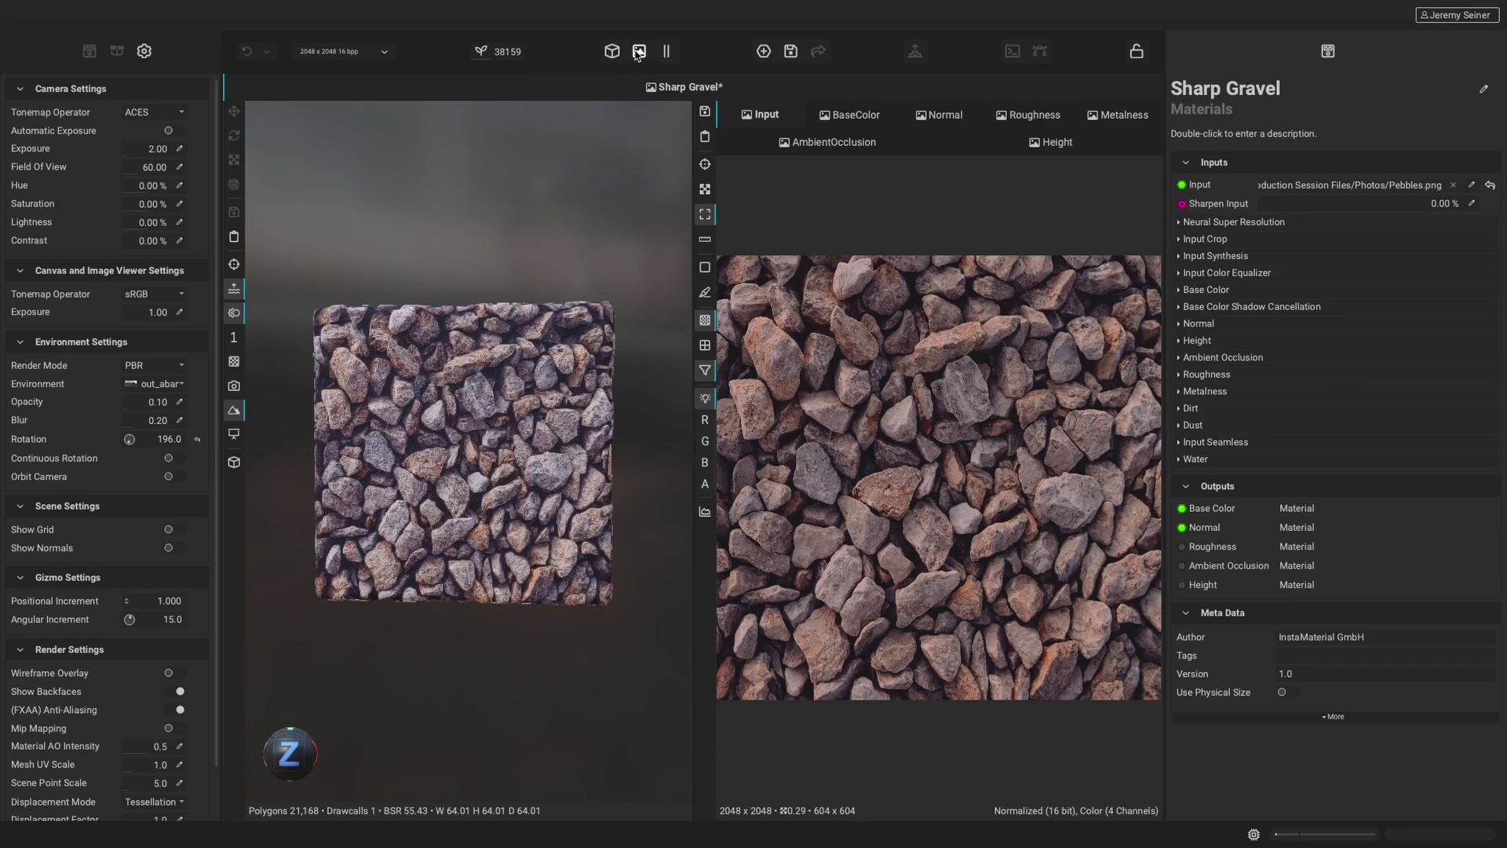
left_click(666, 52)
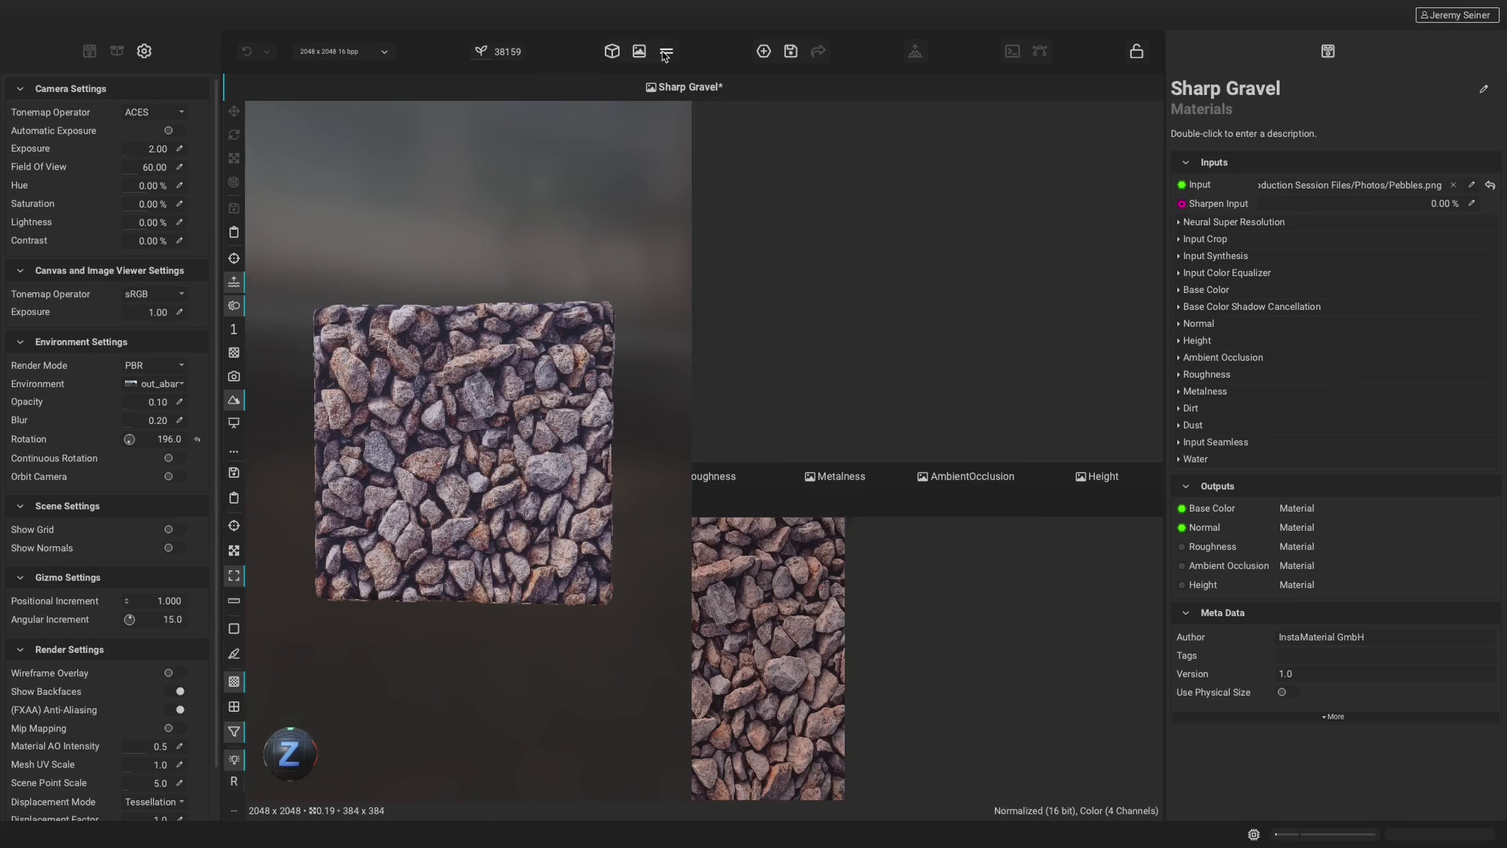
left_click(666, 53)
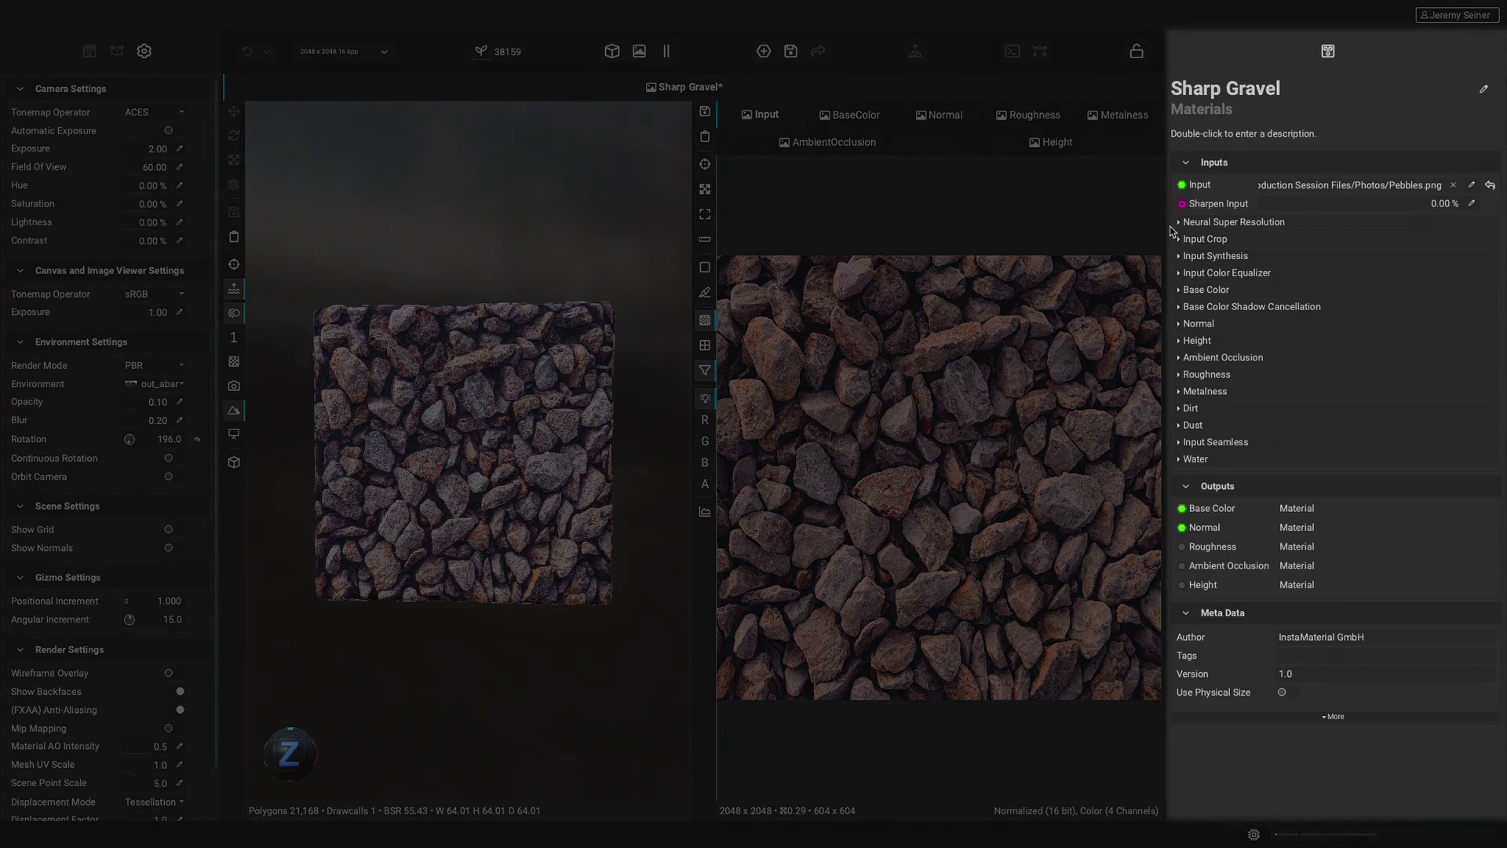
Step: Examine the Input Crop, Input Color Equalizer, Base Color and Height parameter groups of the material
left_click(1182, 240)
left_click(1180, 331)
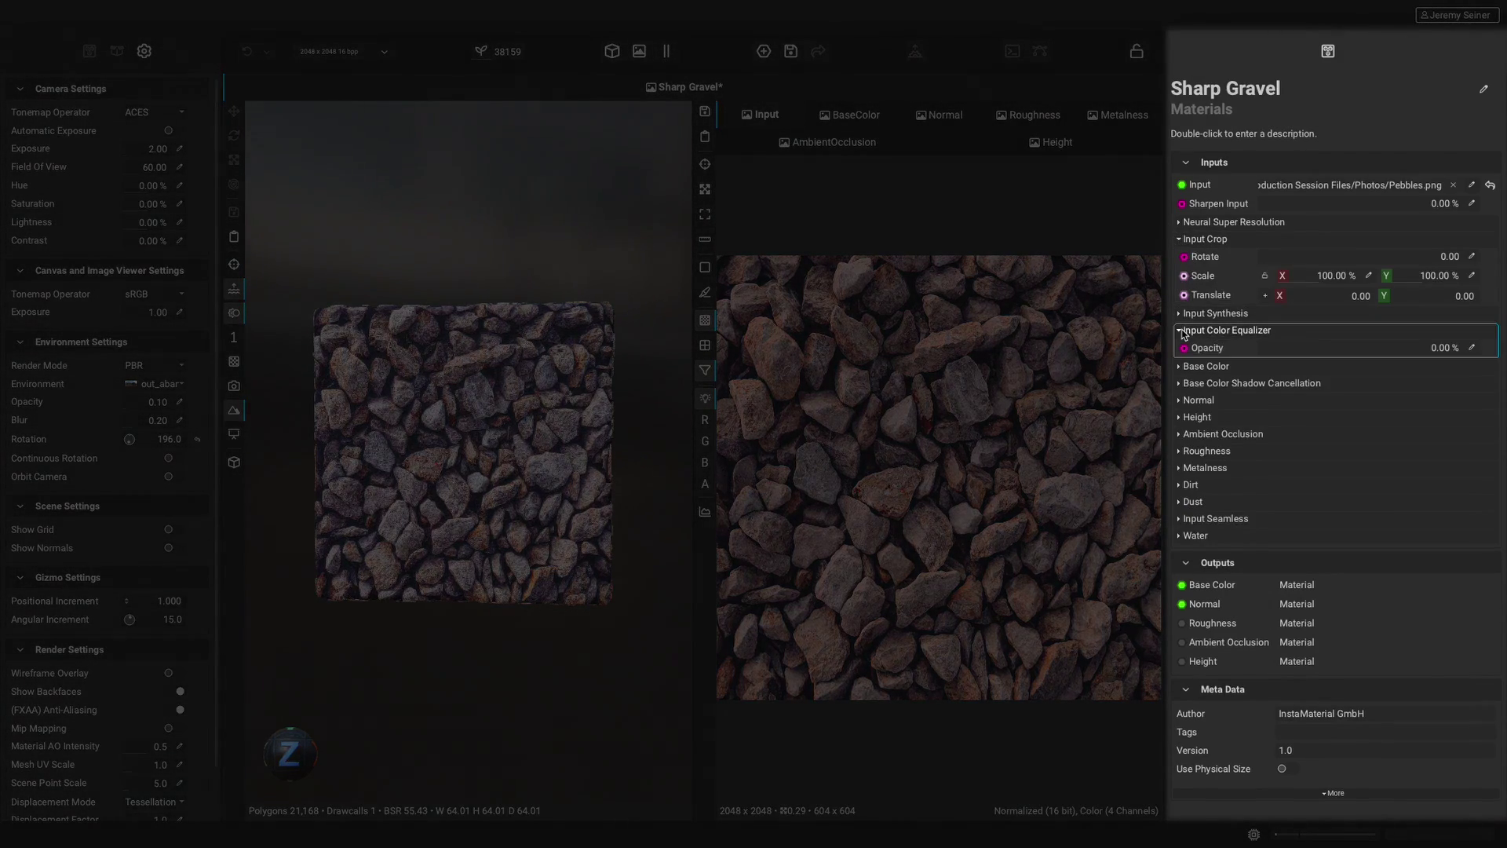
left_click(1180, 367)
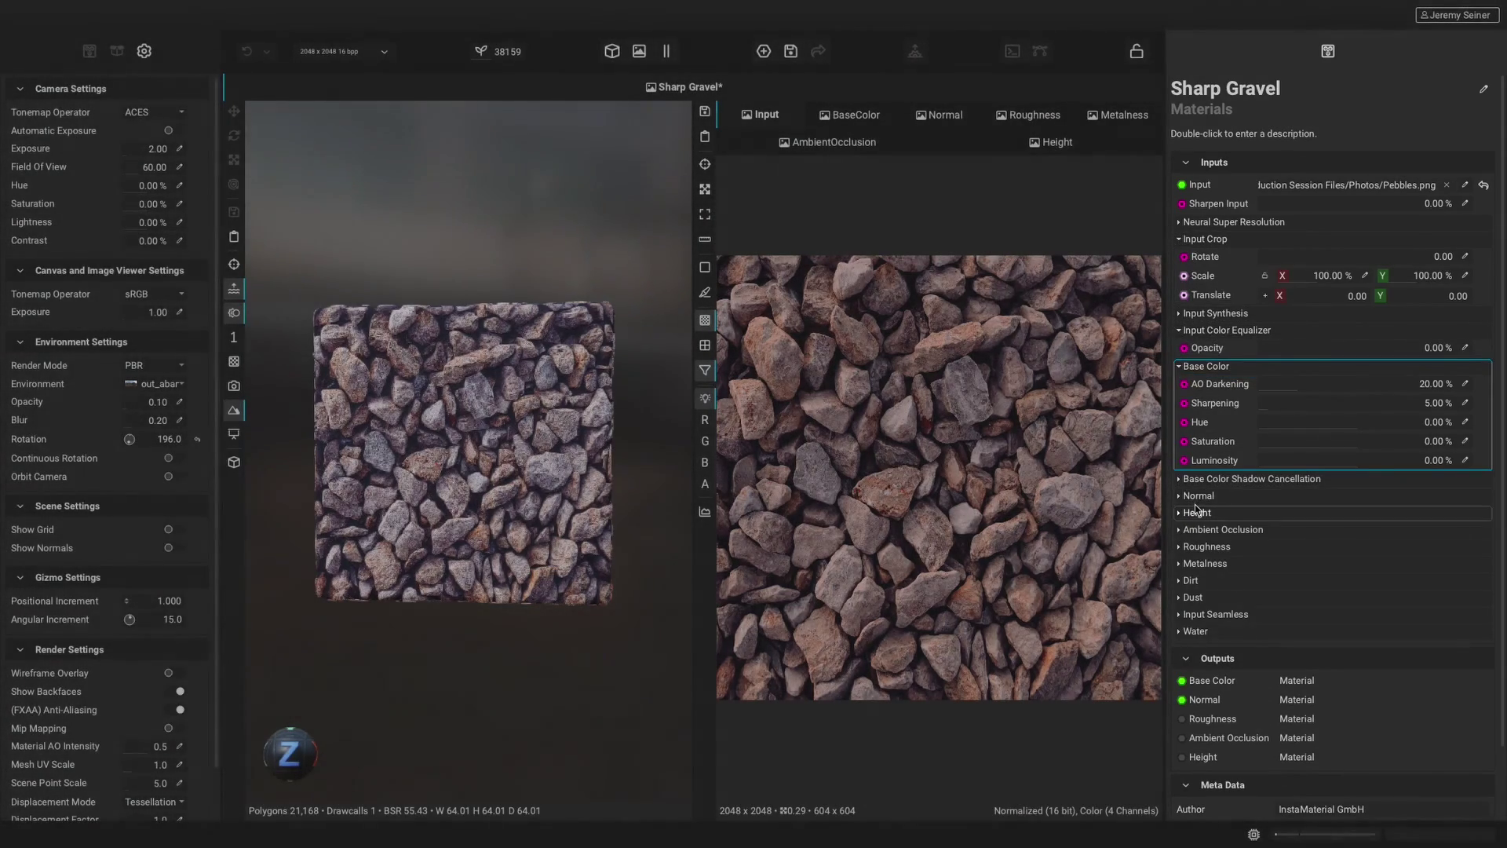
left_click(1195, 512)
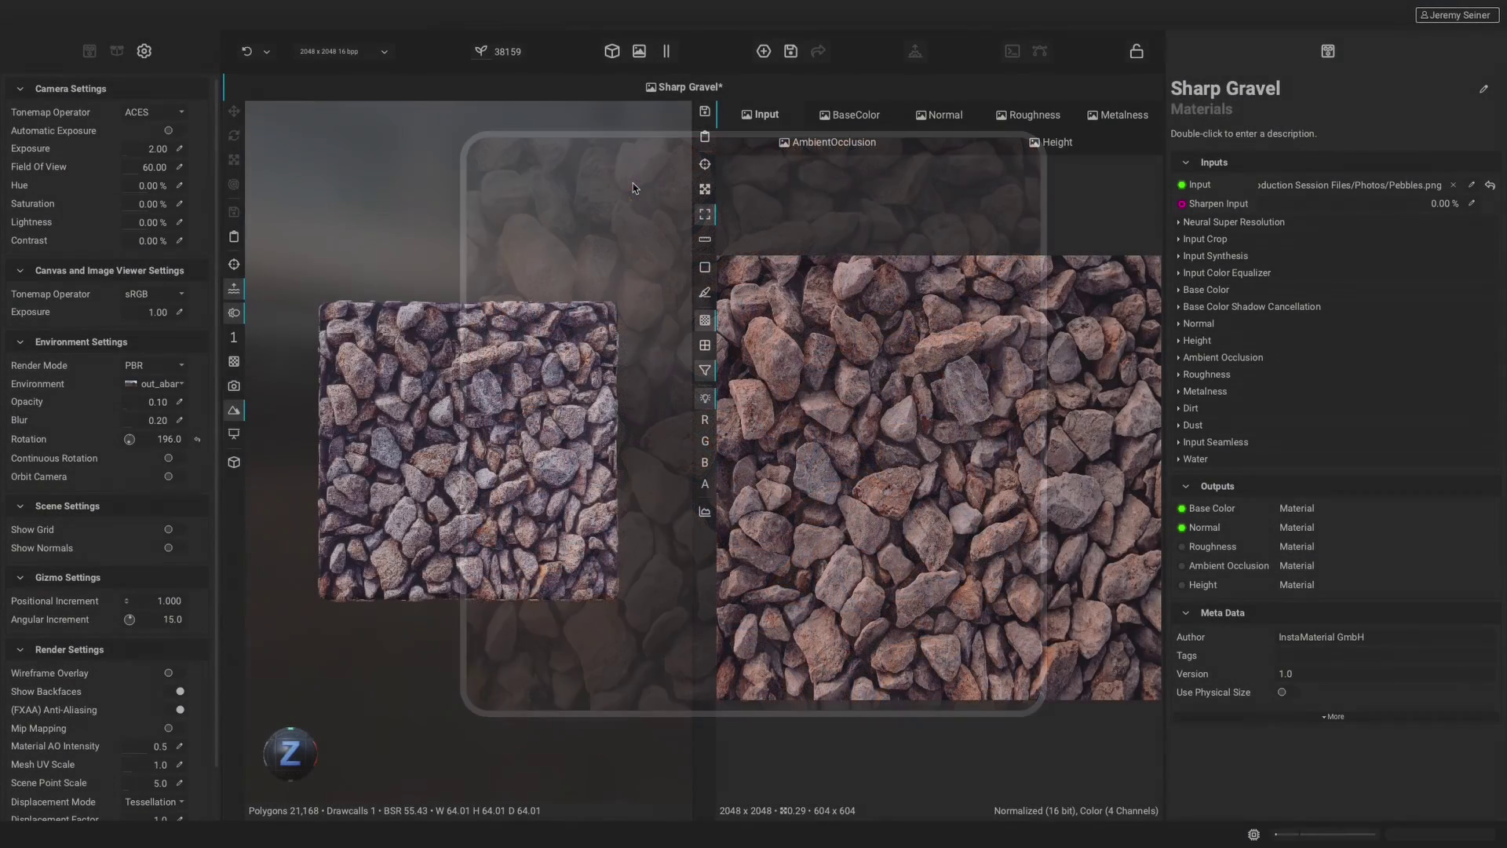
Step: Show the BaseColor map and set the Input Crop X scale to 80%
left_click(832, 118)
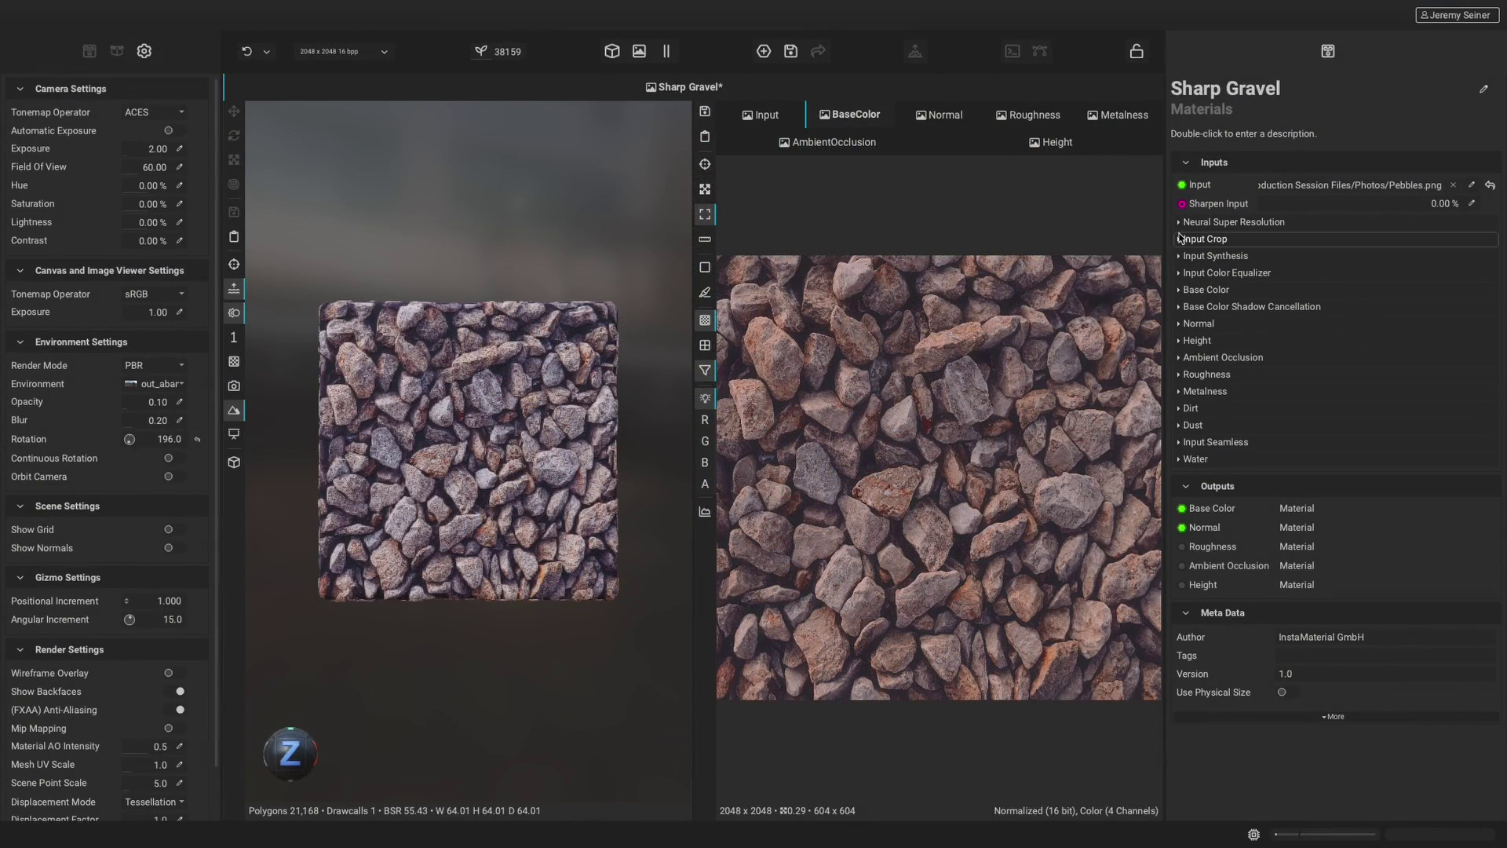
left_click(1205, 239)
mouse_move(1334, 275)
left_mouse_down()
mouse_move(1303, 284)
mouse_move(1328, 283)
mouse_move(1288, 258)
mouse_move(1323, 281)
mouse_move(1311, 282)
left_mouse_up()
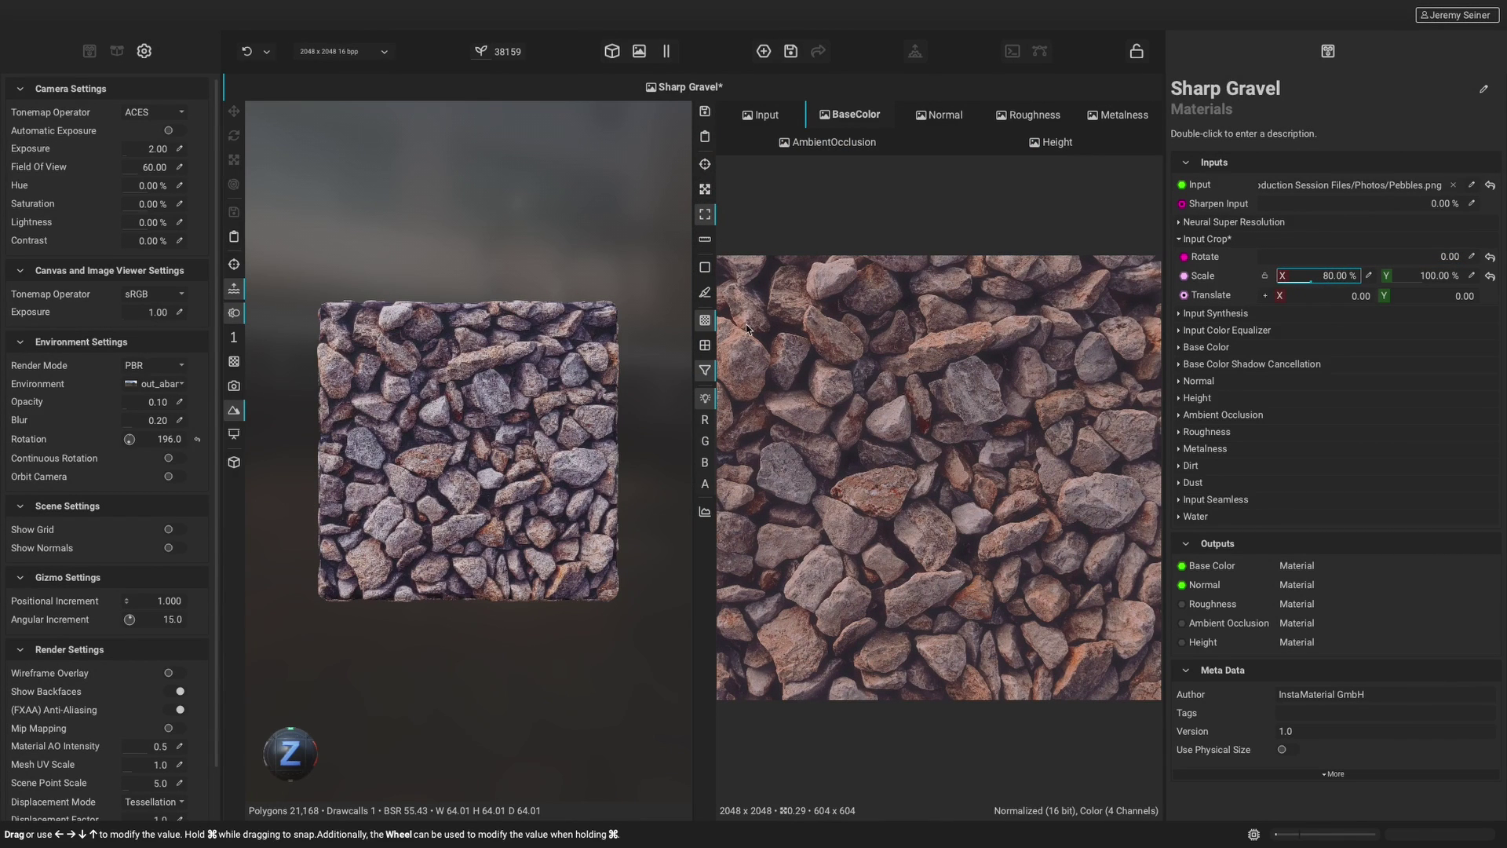
Step: Set the mesh UV scale to 2 and examine the repeated gravel on the plane from an angle
left_click(234, 338)
scroll(505, 471, "up", 5)
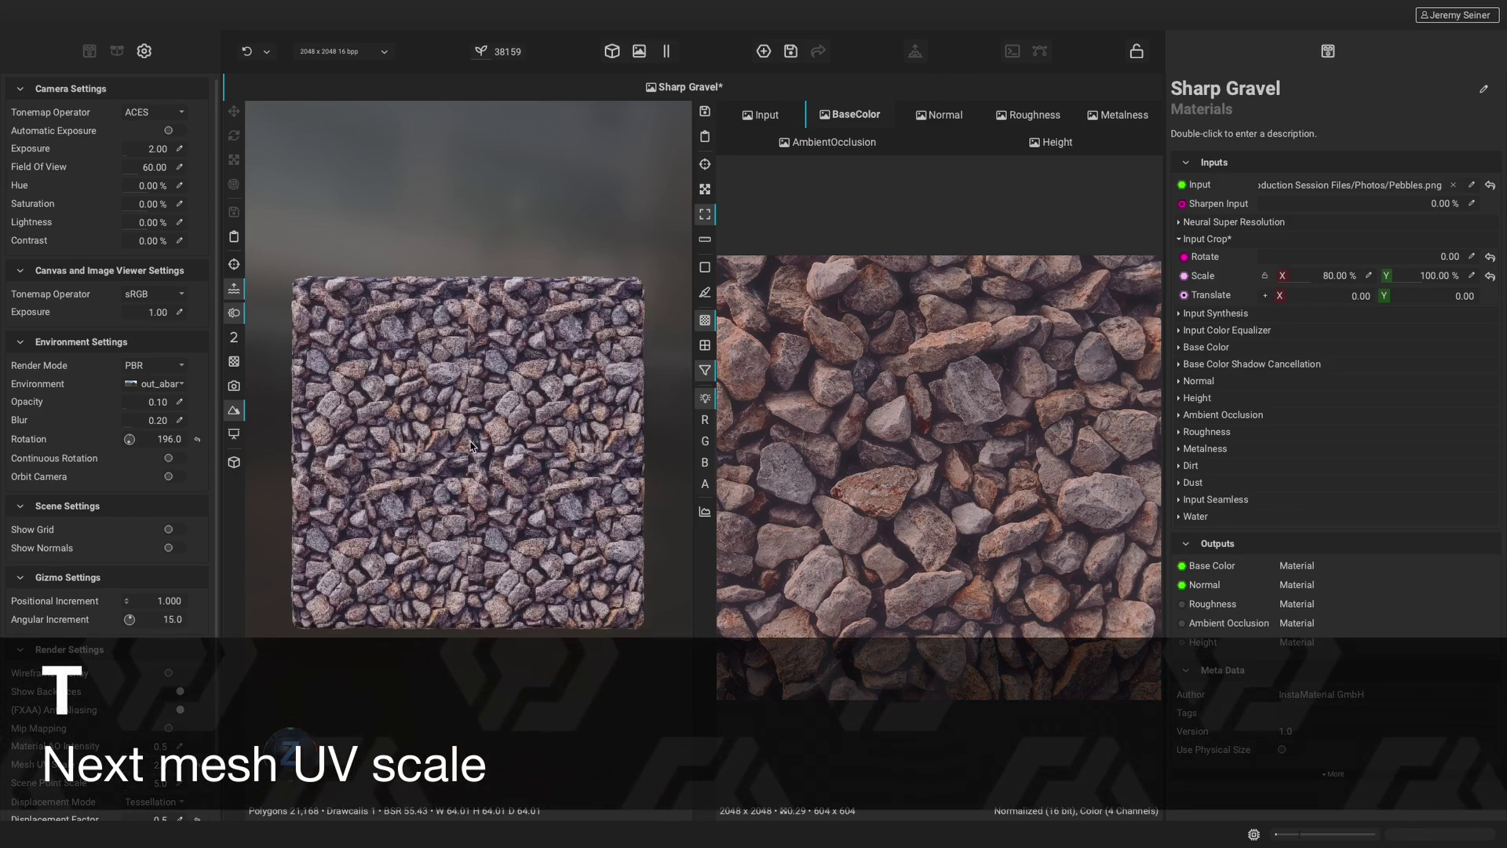
left_click_drag(577, 467, 541, 462, "alt")
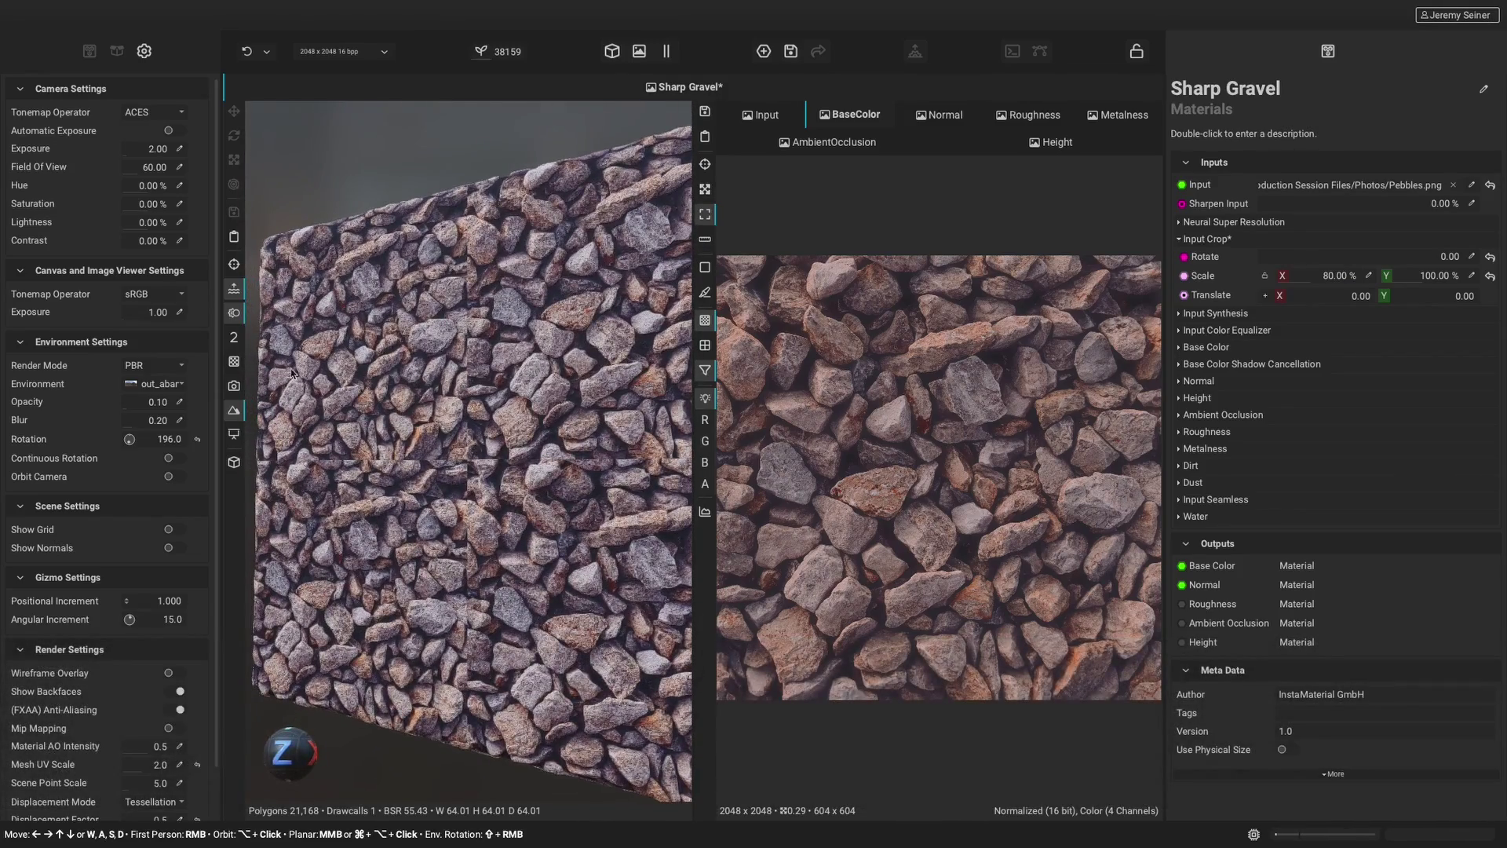
Step: Preview higher mesh UV scales such as 5, return to 2 and face the plane straight on
left_click(237, 340)
left_click(240, 342)
left_click(240, 341)
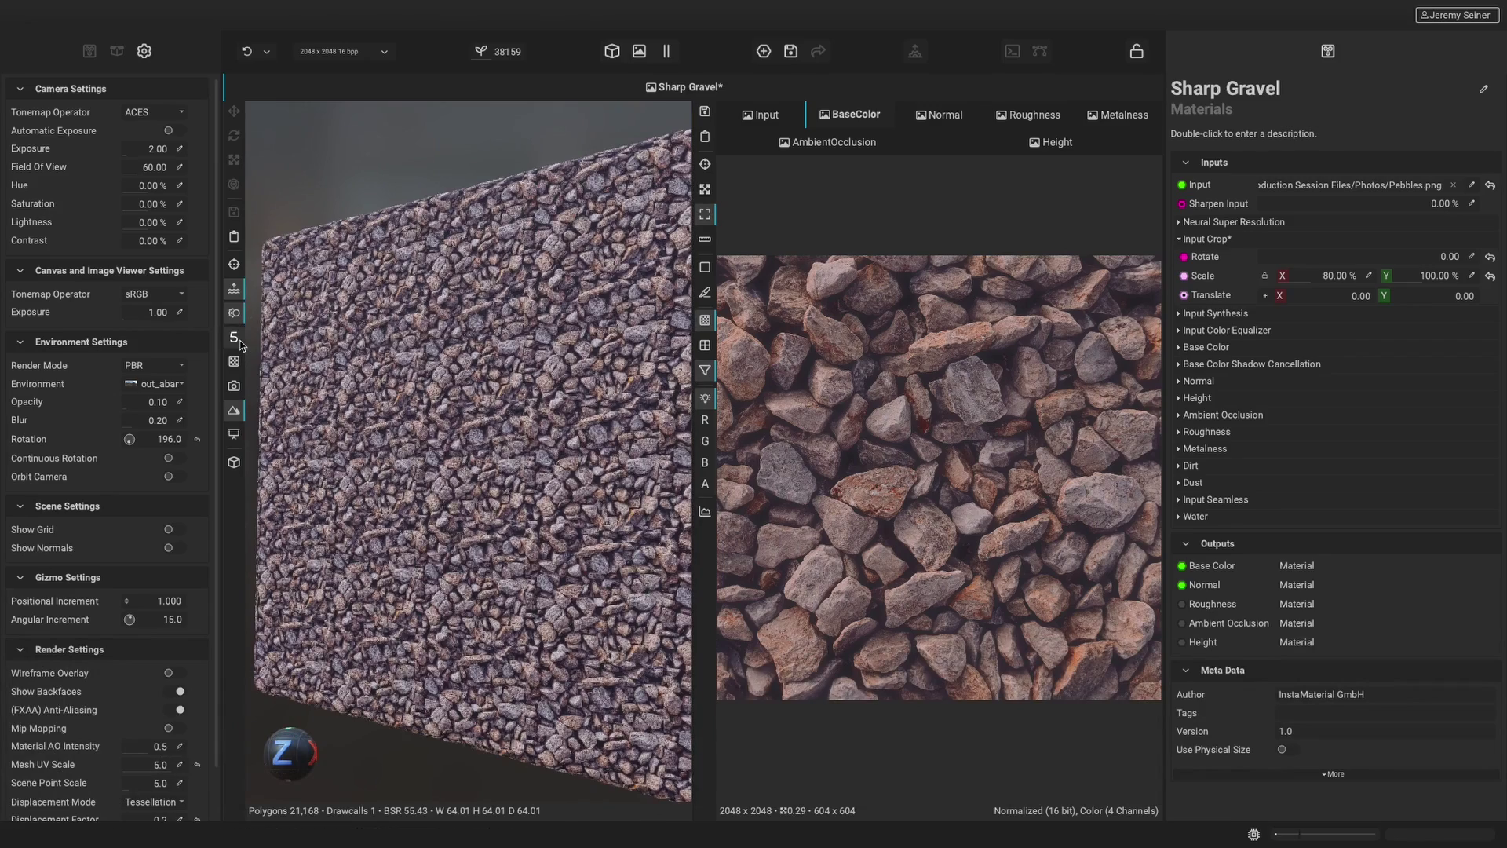
left_click(240, 342)
left_click(240, 342)
scroll(473, 477, "down", 3)
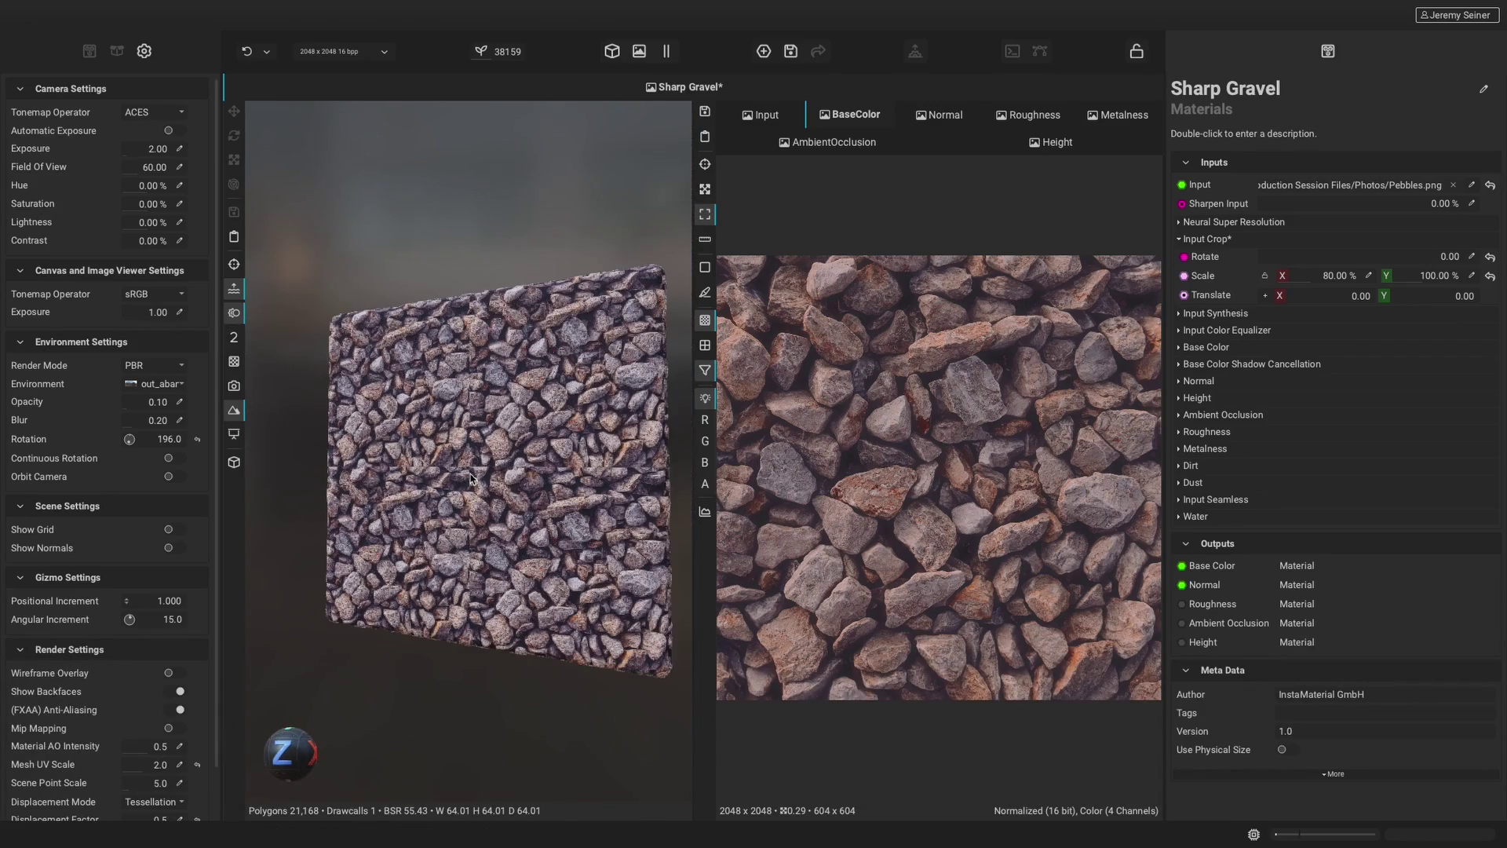
left_click_drag(471, 476, 494, 474, "alt")
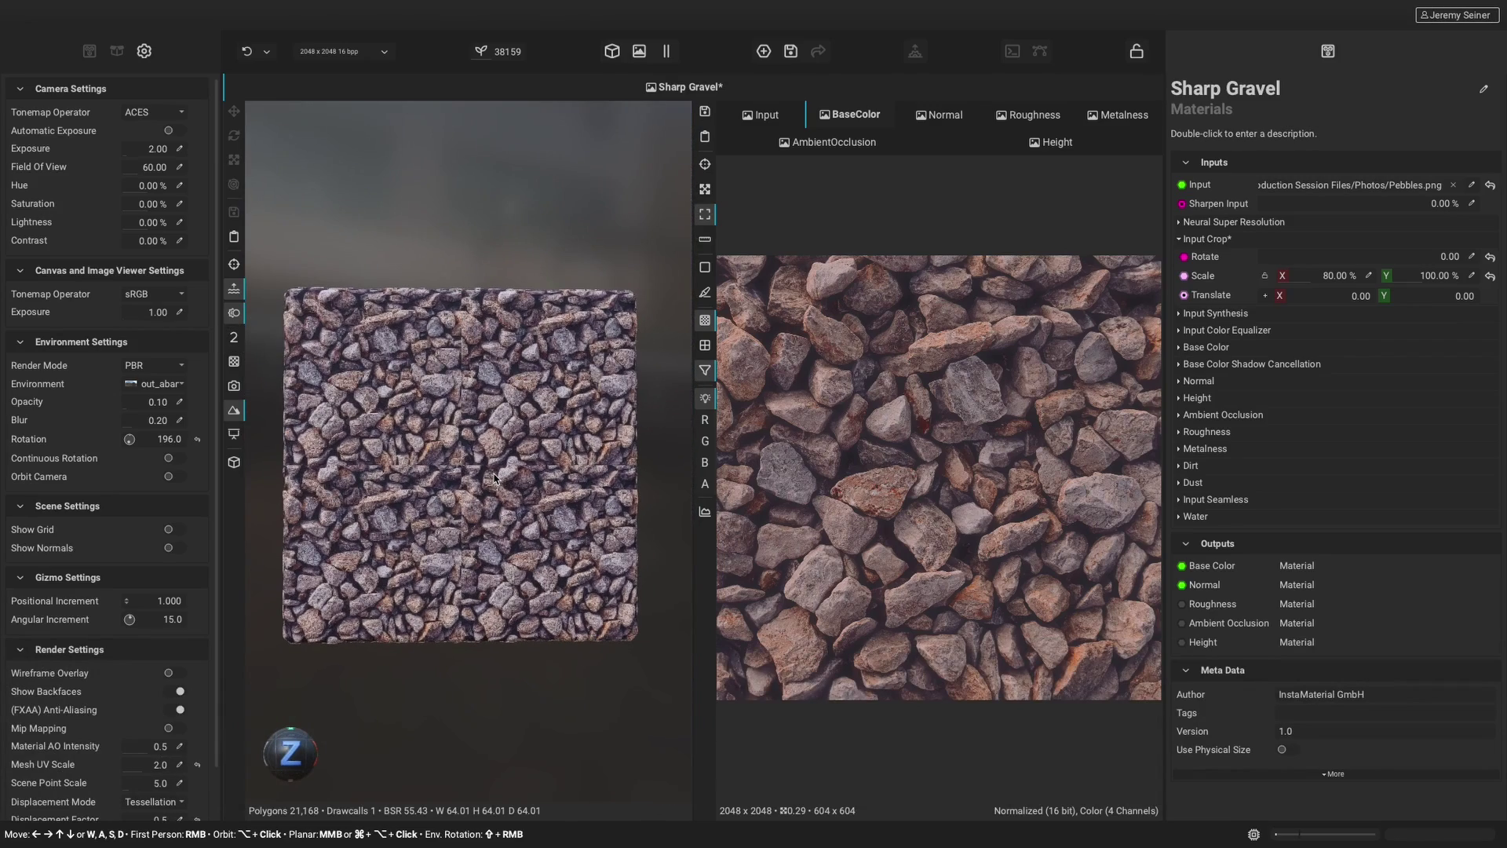
Step: Preview the BaseColor image in grid and cross tiling modes, and keep the 3 × 3 grid tiling
left_click(704, 269)
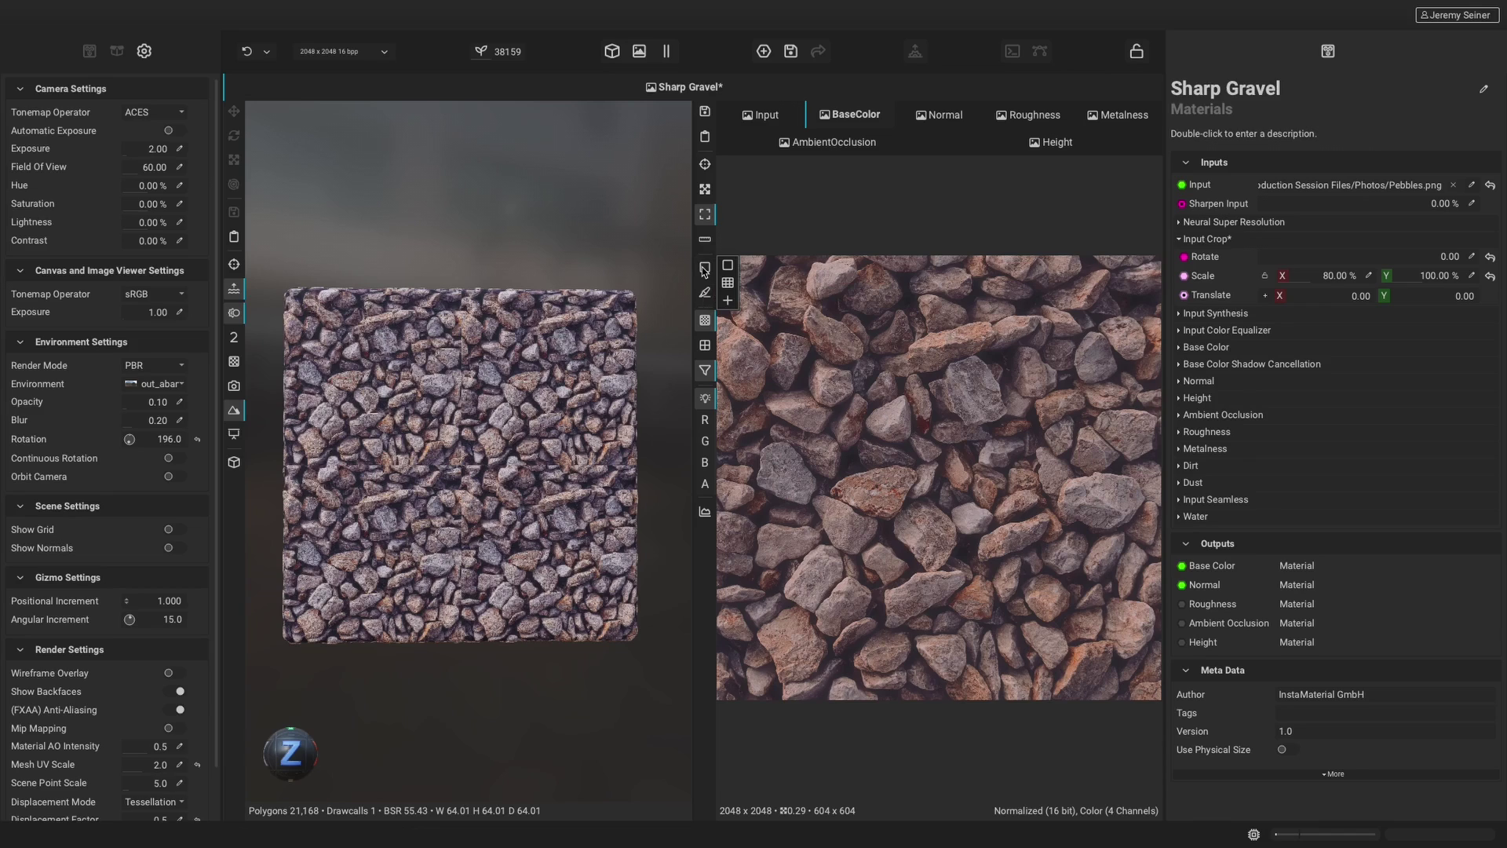
left_click(726, 281)
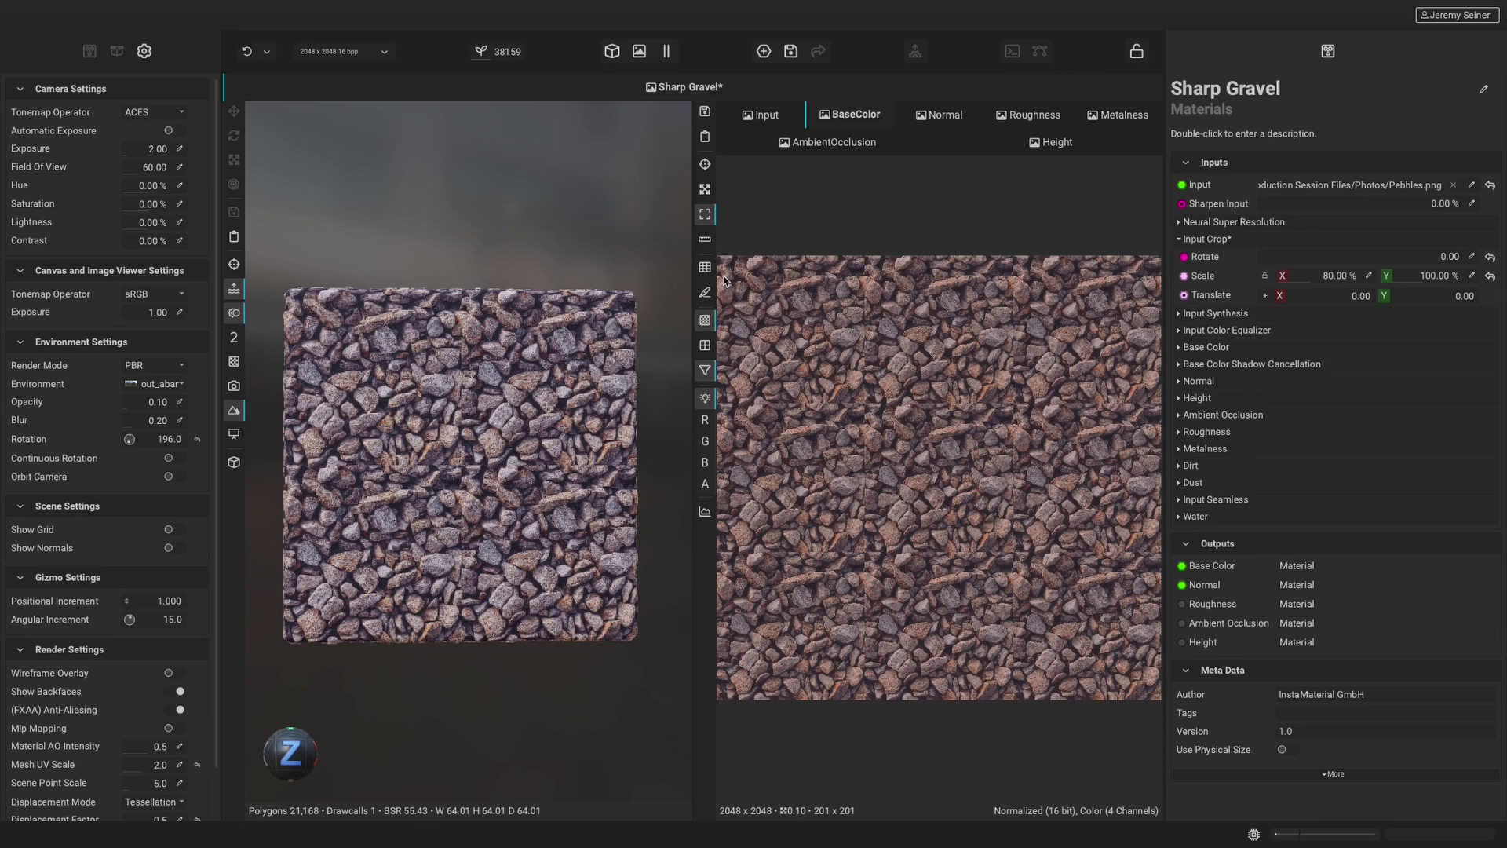
left_click(705, 268)
left_click(728, 302)
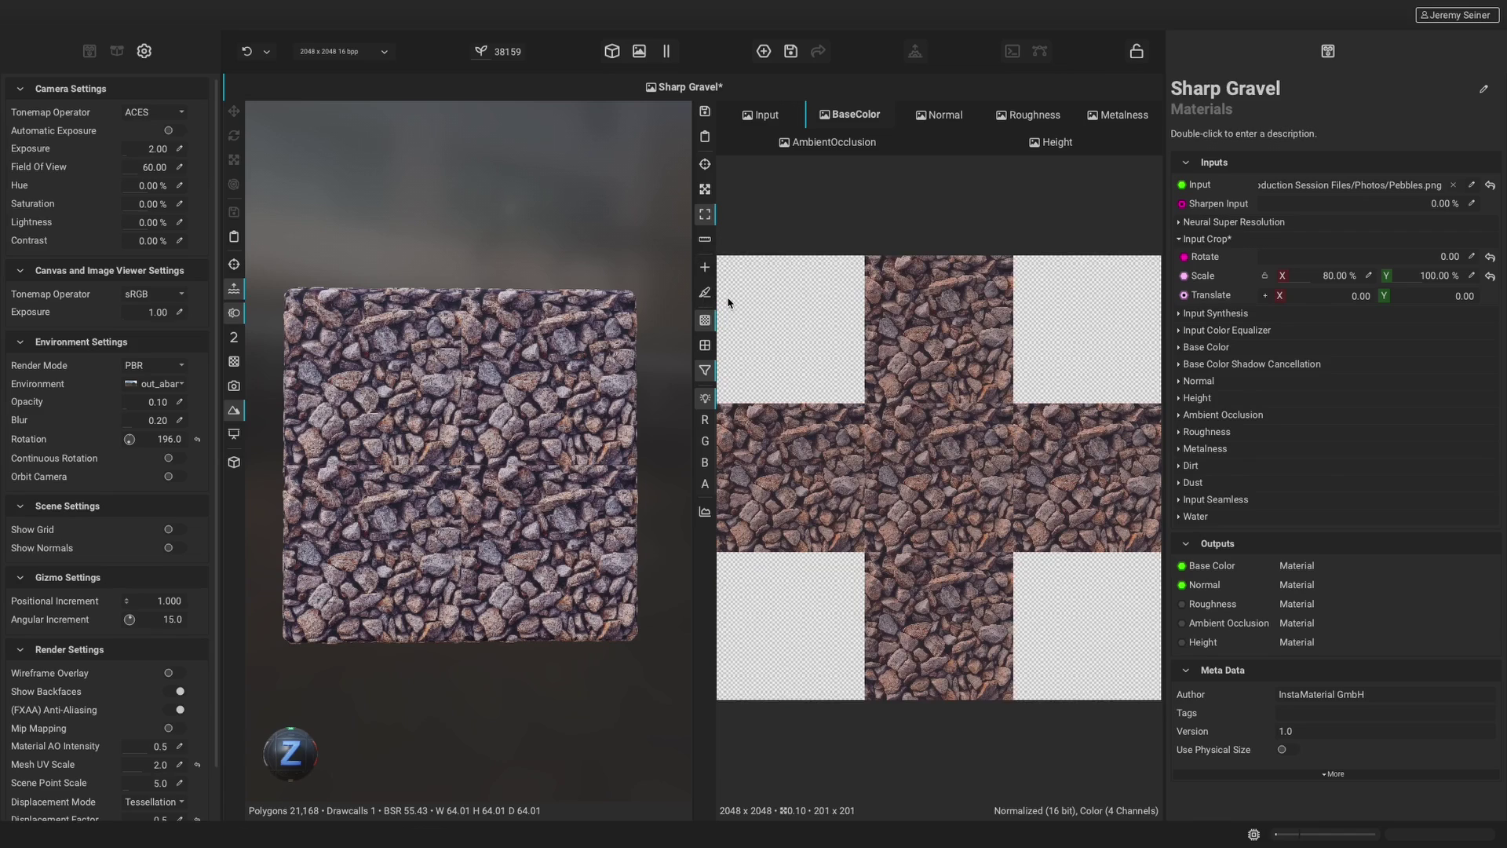
left_click(705, 271)
left_click(726, 282)
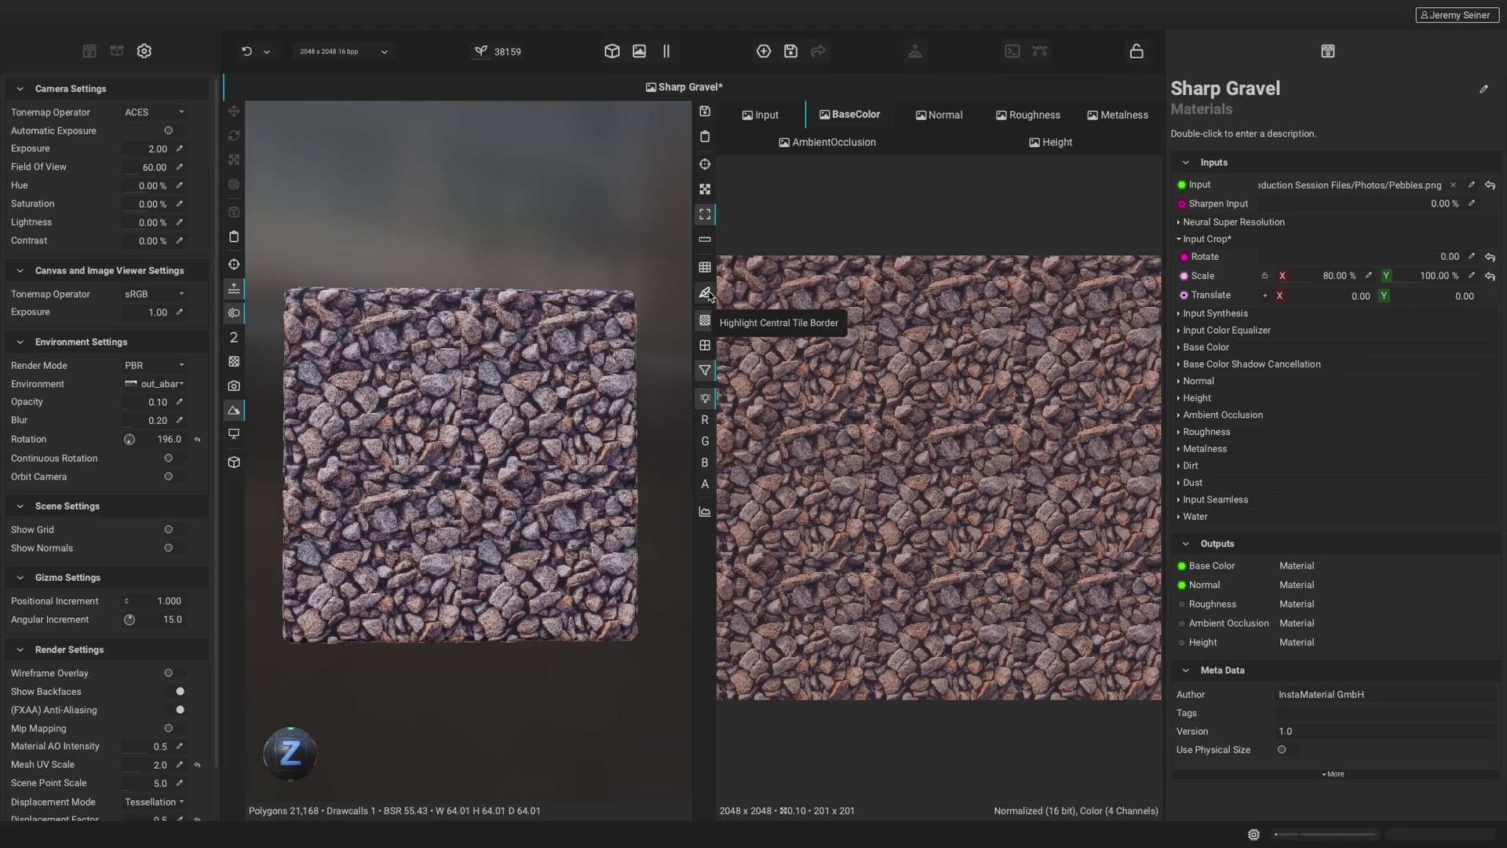
Step: Highlight the central tile border and turn off automatic image scaling in the image viewer
left_click(706, 294)
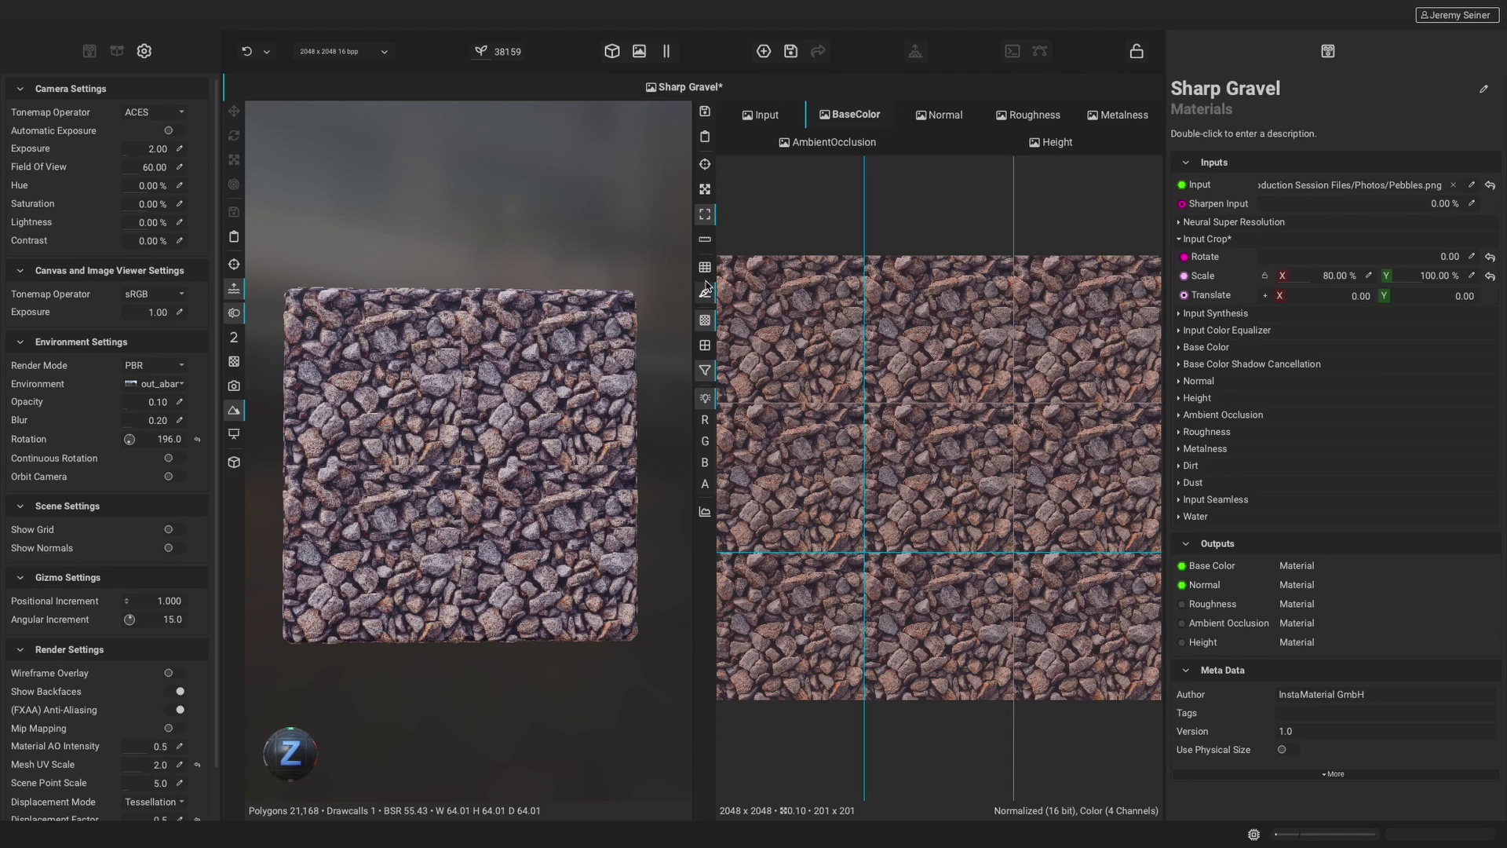
left_click(705, 214)
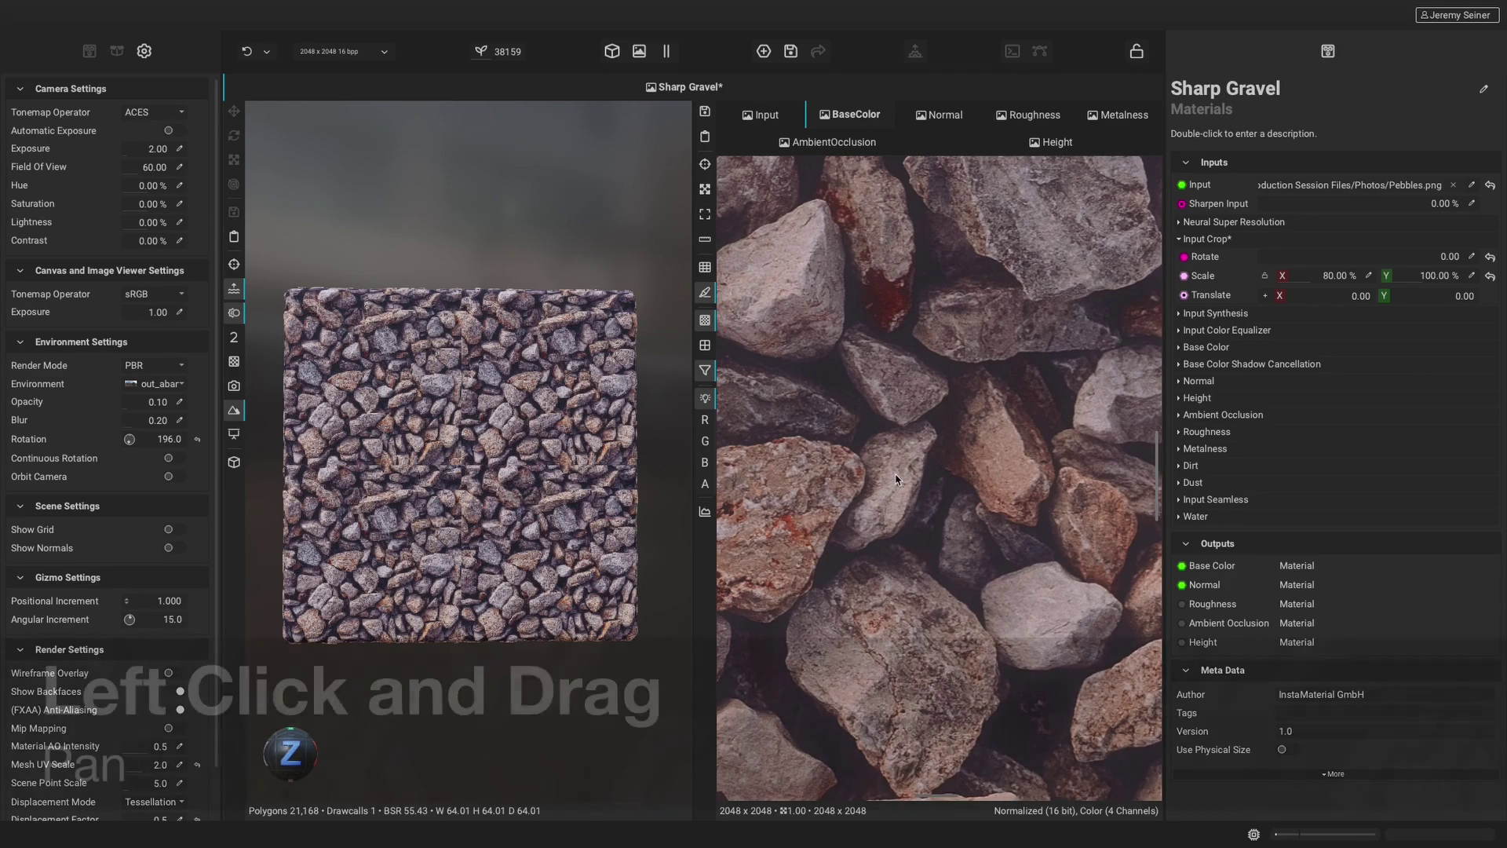
Step: Inspect the tile seams up close, refocus the whole tiled image and turn off the central tile border highlight
left_click_drag(876, 405, 1187, 399)
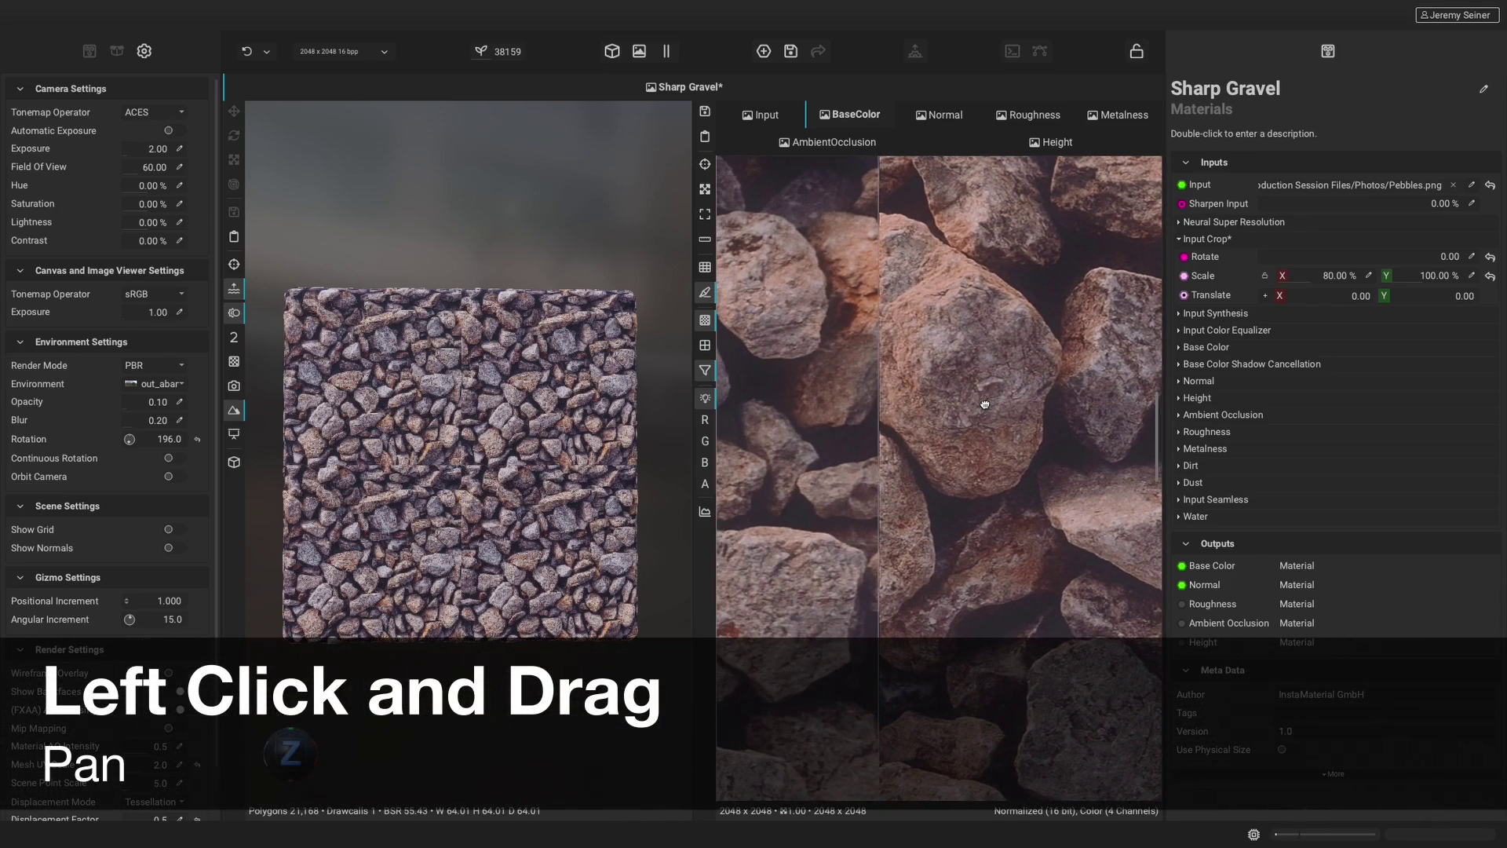
scroll(968, 536, "down", 5)
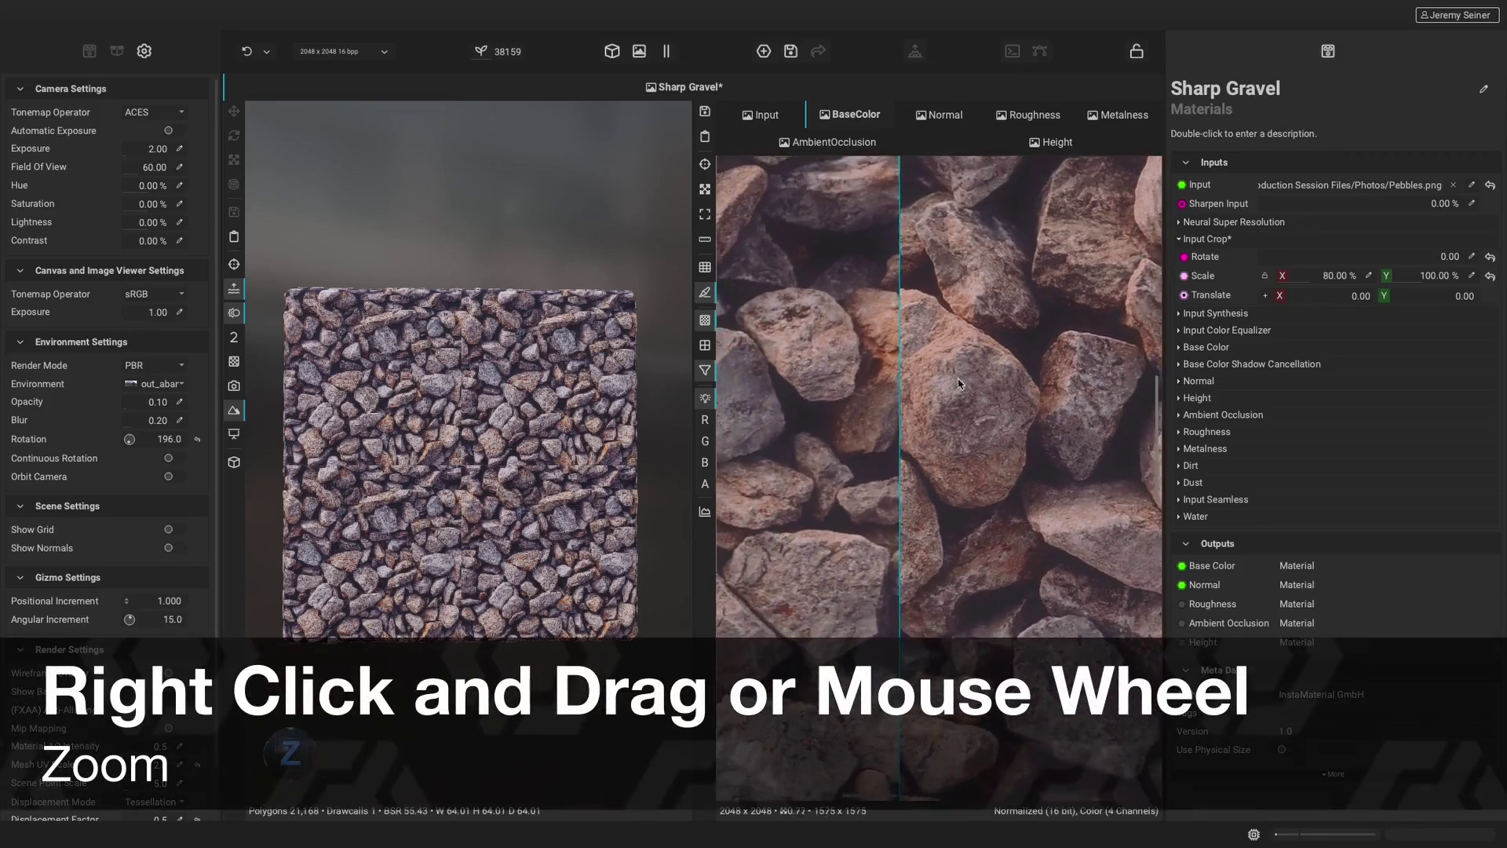
scroll(967, 536, "down", 3)
left_click_drag(1130, 243, 853, 474)
scroll(965, 330, "down", 4)
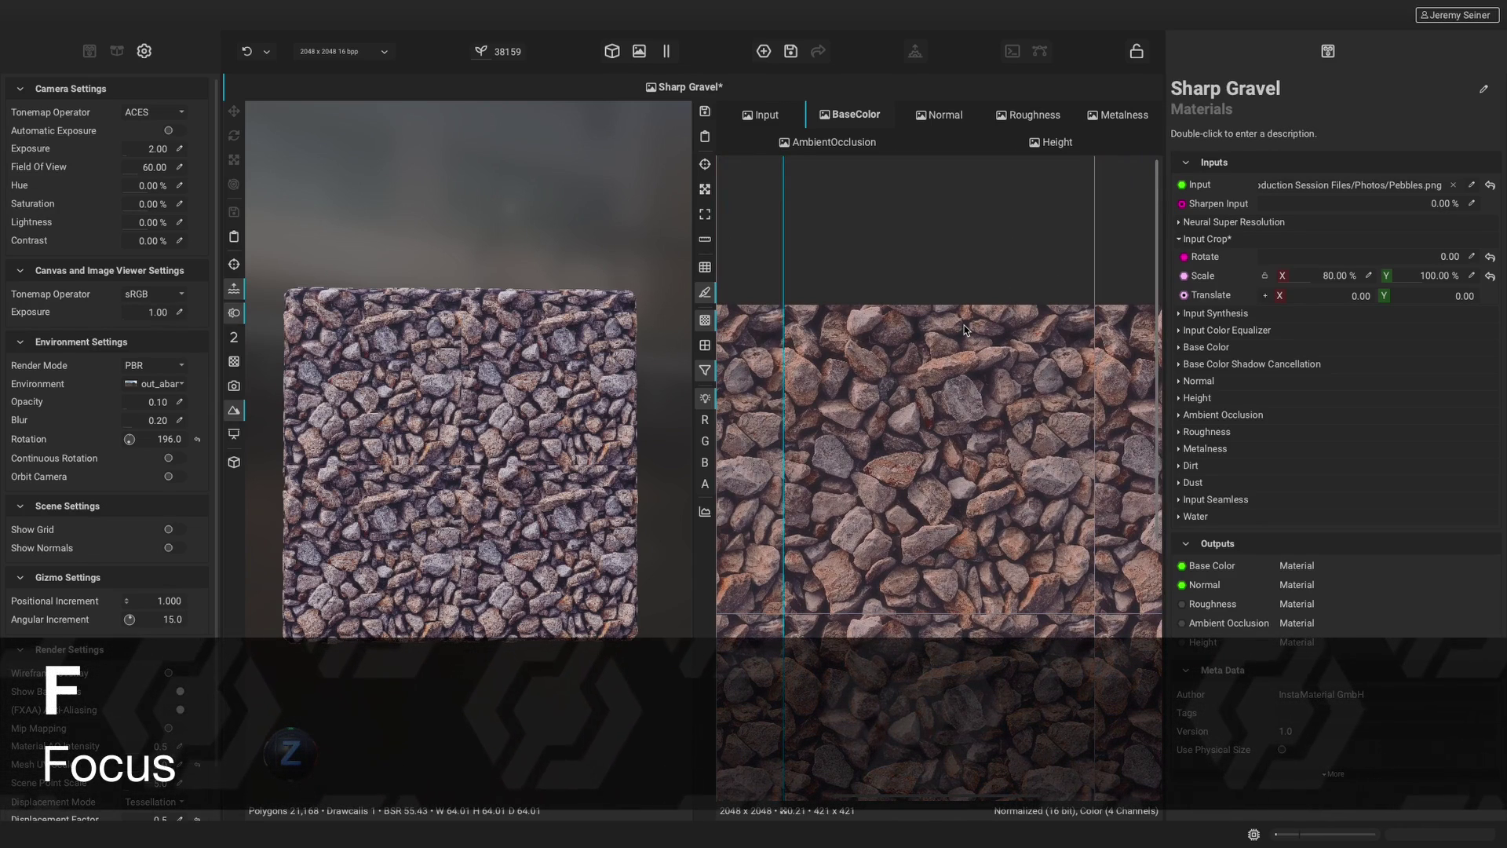
key("f")
left_click(705, 292)
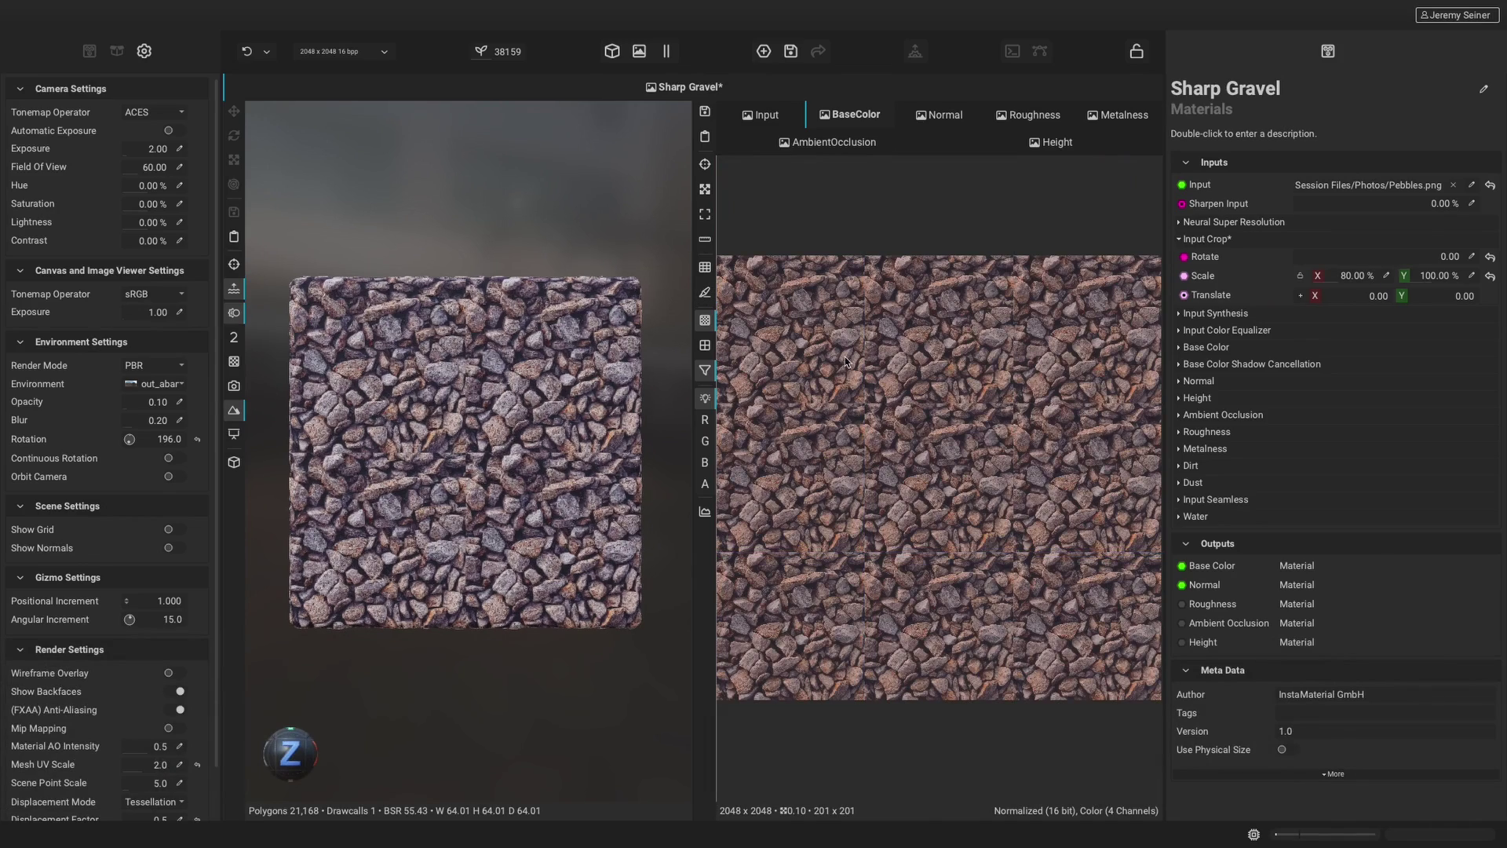
Step: Inspect the tiled BaseColor seams up close and set the Input Seamless mode to Image Based
scroll(853, 371, "up", 6)
middle_click_drag(848, 522, 865, 516)
left_click_drag(864, 515, 913, 496)
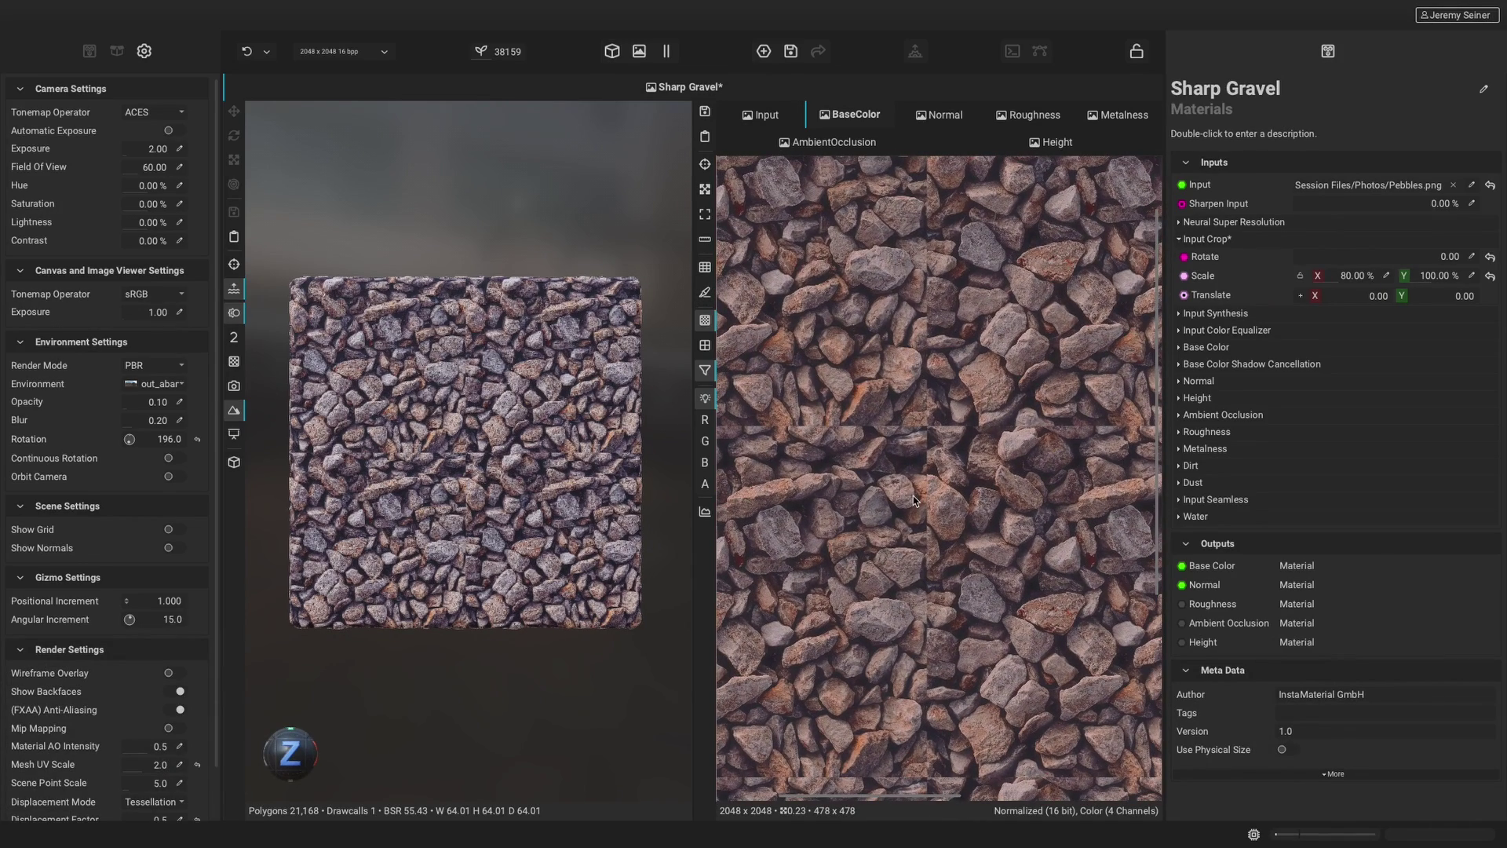
left_click(1178, 500)
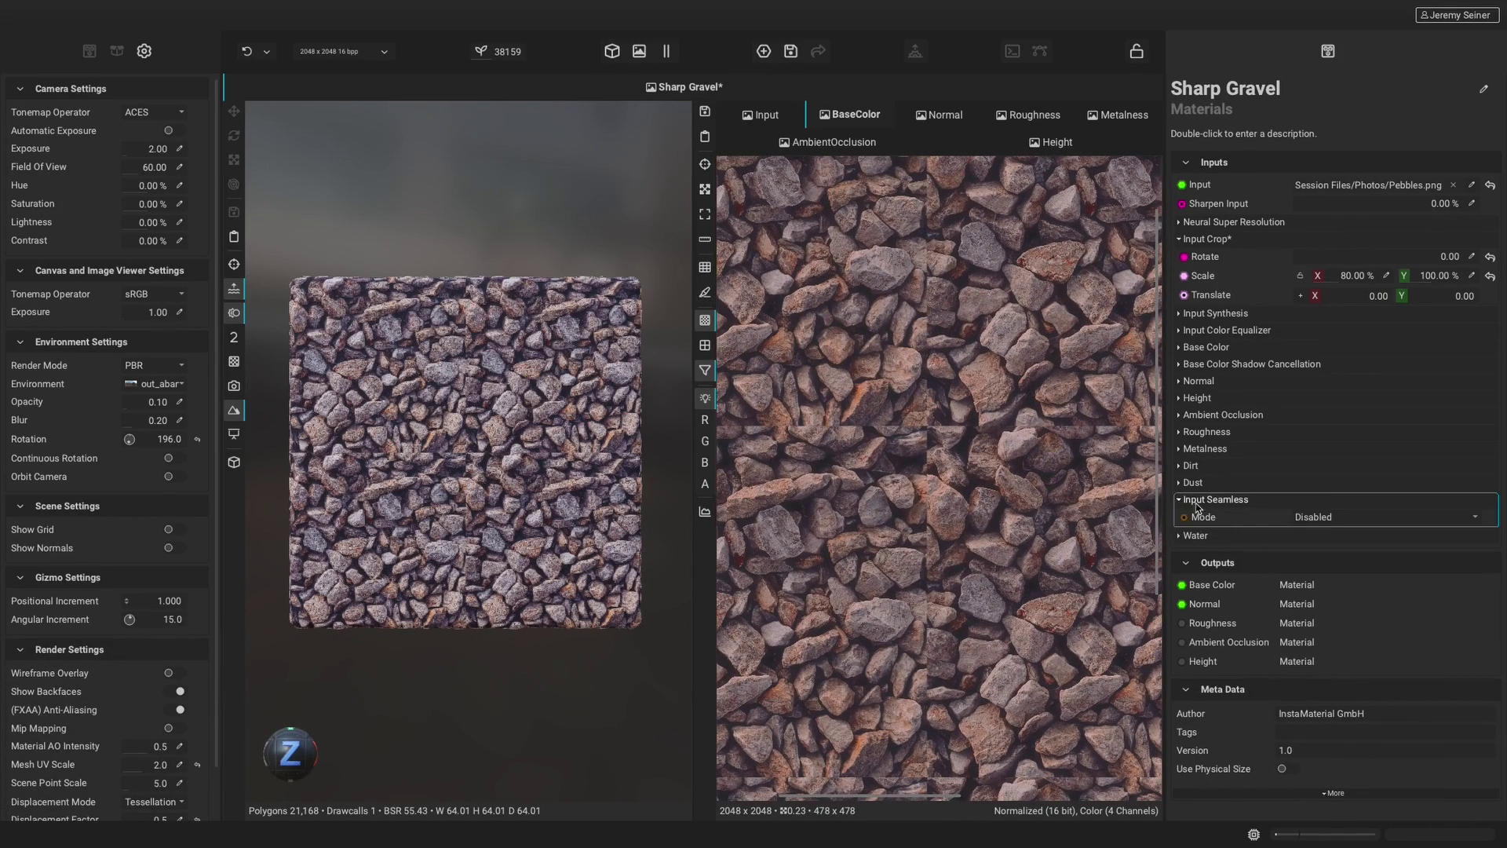
left_click(1349, 517)
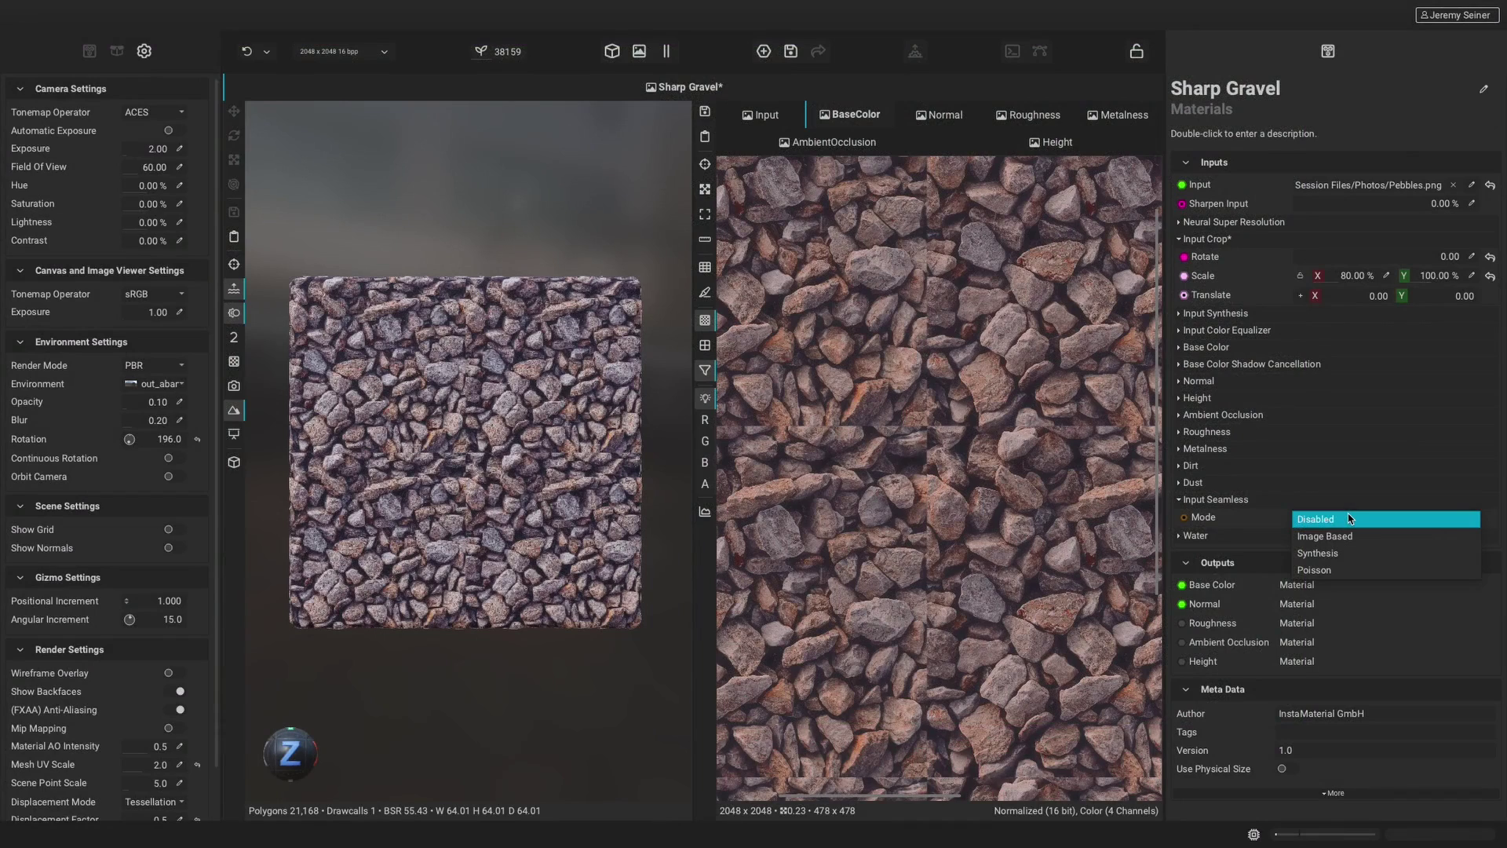
left_click(1350, 536)
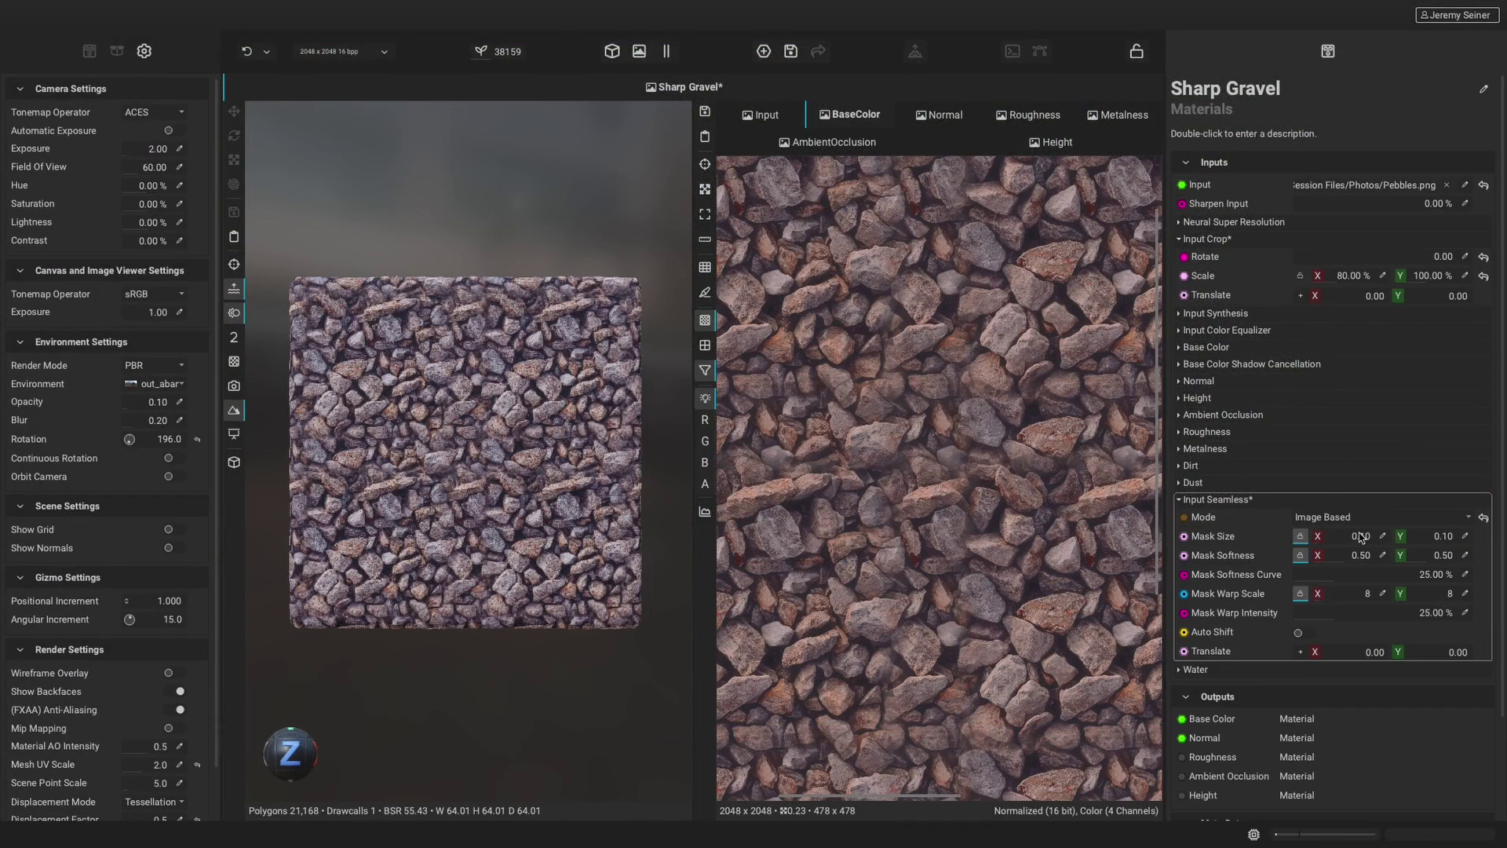
Step: Set the seamless Mask Softness to 0.30 and Mask Softness Curve to 100%, and check the tiling in both viewers
left_click_drag(1360, 541, 1462, 578)
scroll(942, 555, "down", 5)
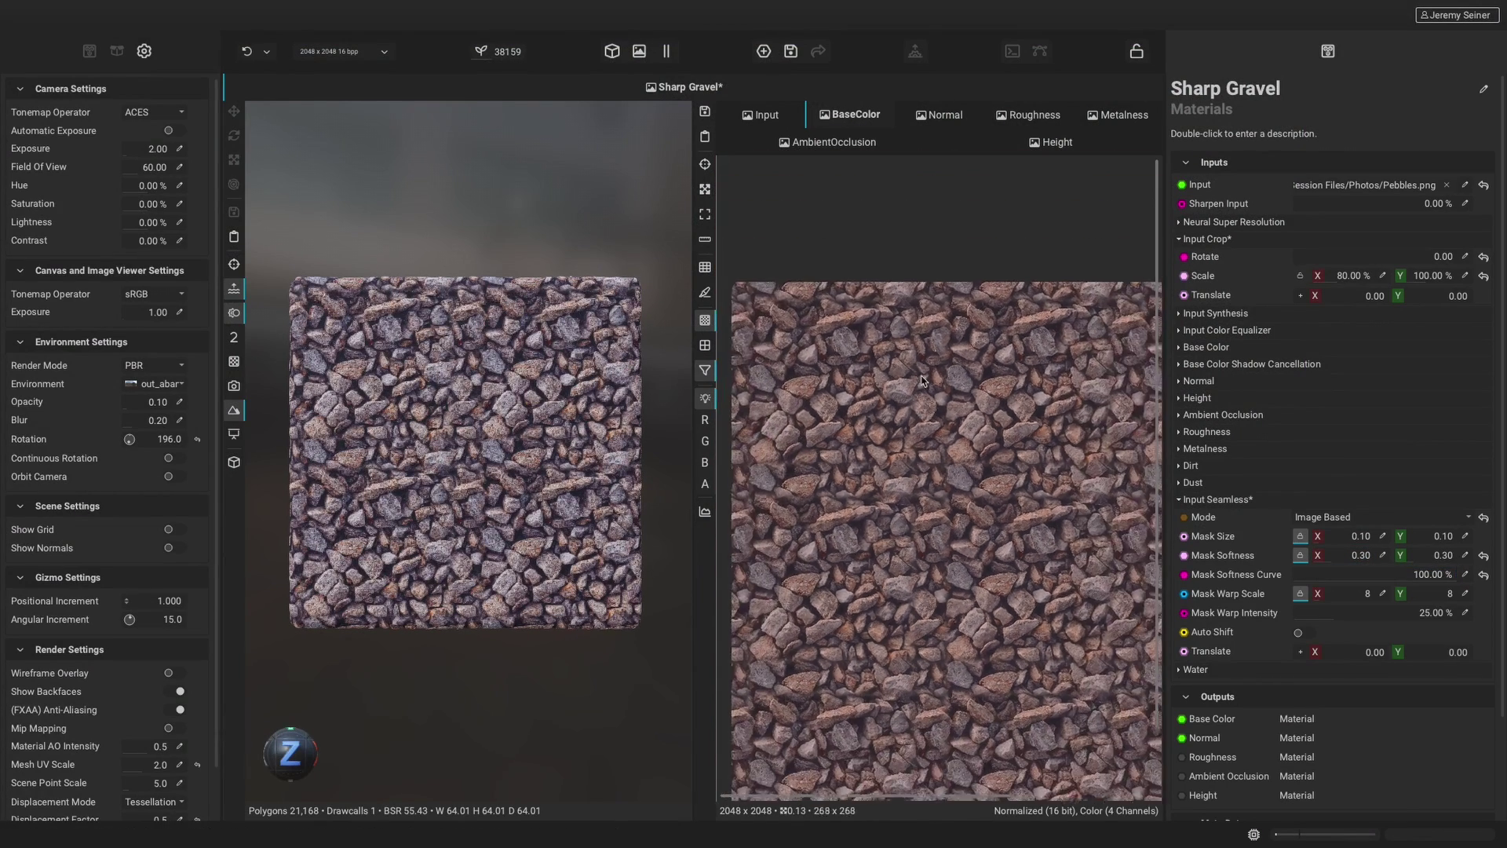
scroll(496, 447, "up", 4)
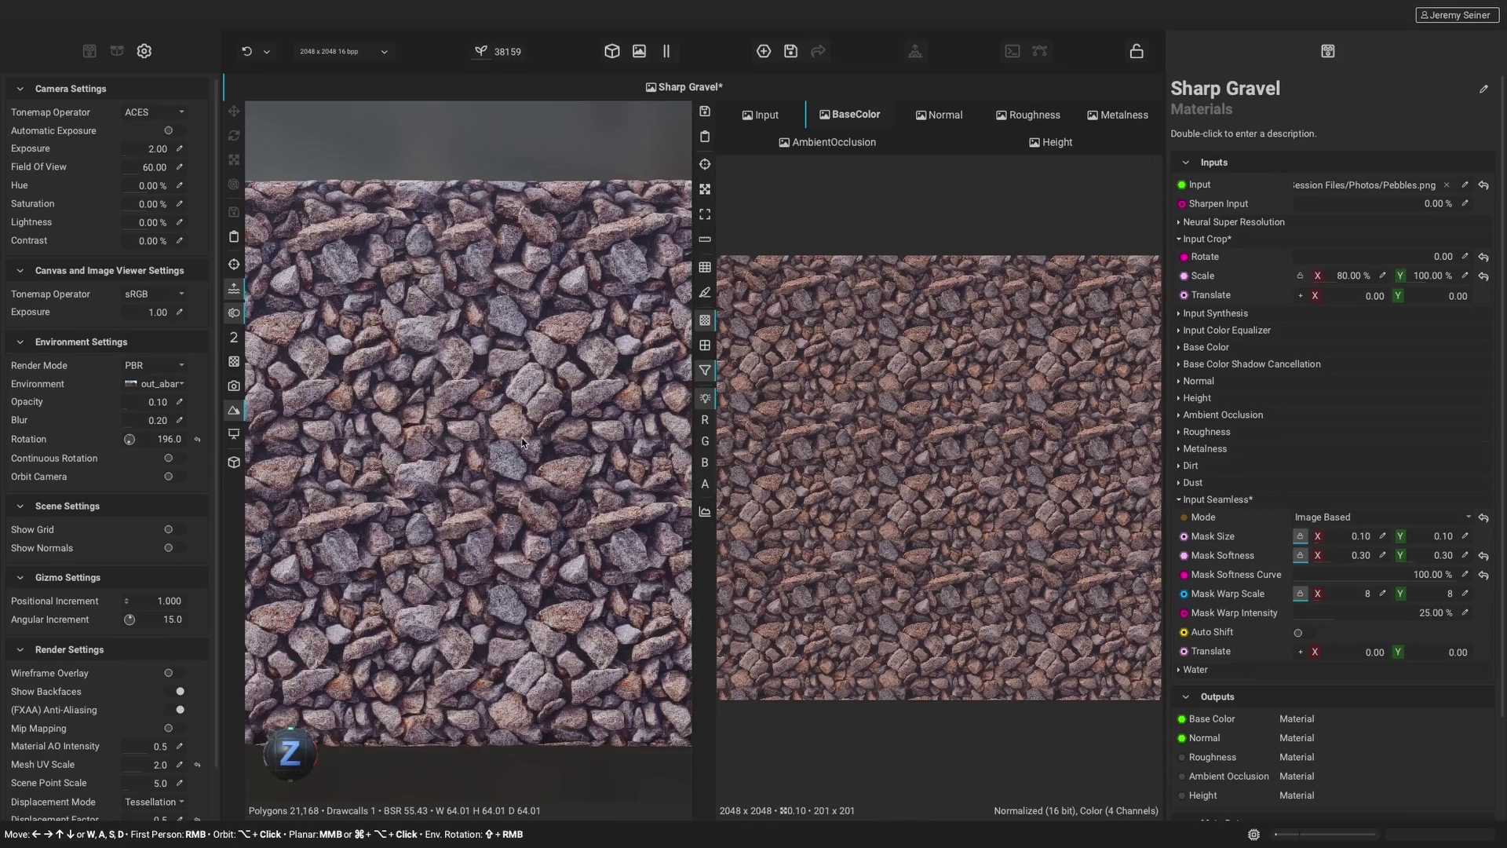
mouse_move(522, 438)
left_mouse_down("alt")
mouse_move(596, 442)
mouse_move(478, 449)
mouse_move(511, 438)
left_mouse_up("alt")
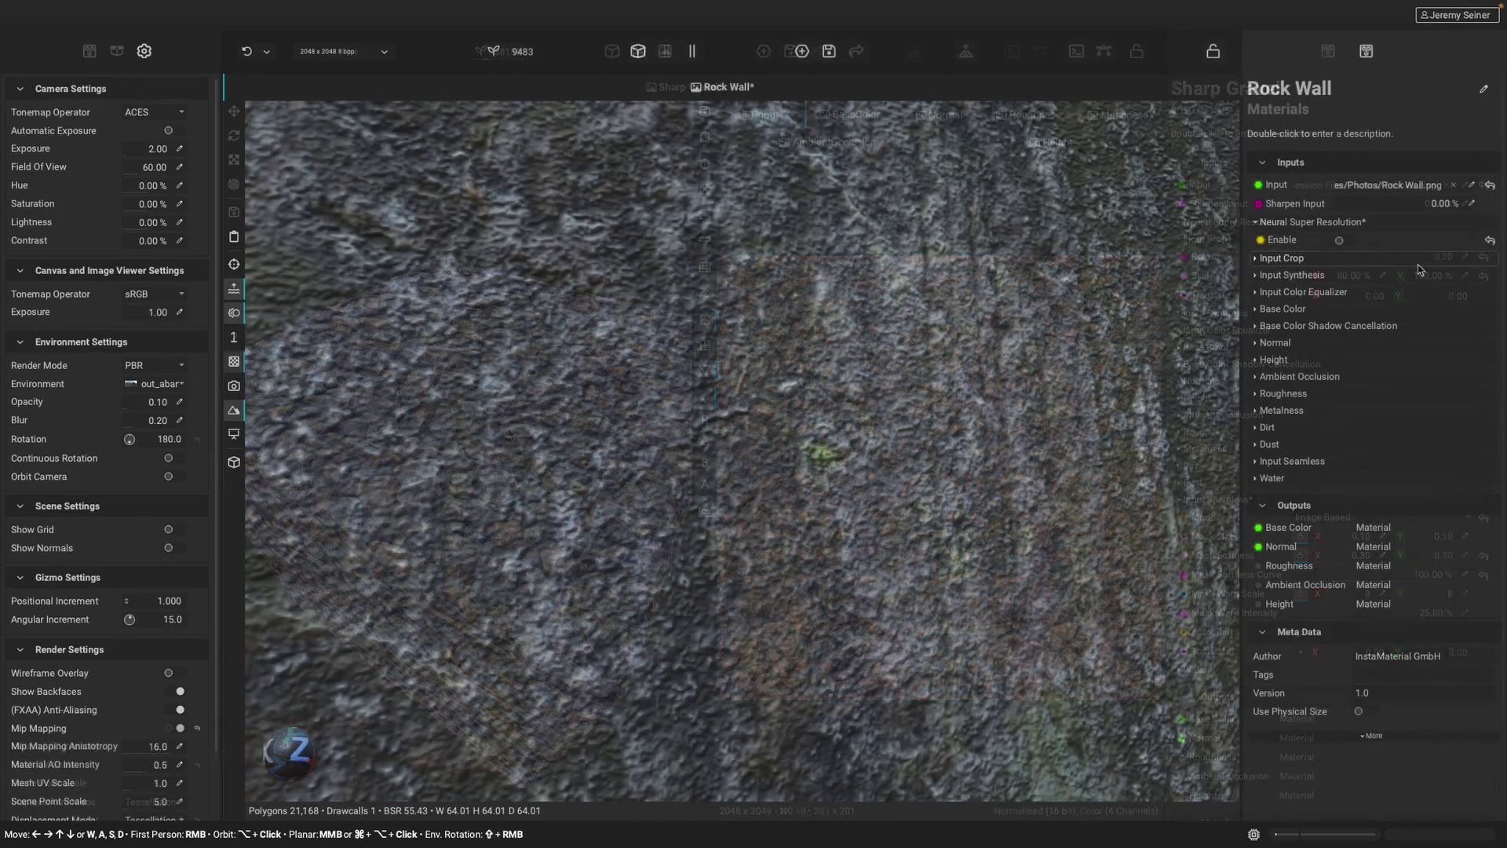
Step: Enable Neural Super Resolution for the Rock Wall material and examine the surface of the whole cube
left_click(1343, 241)
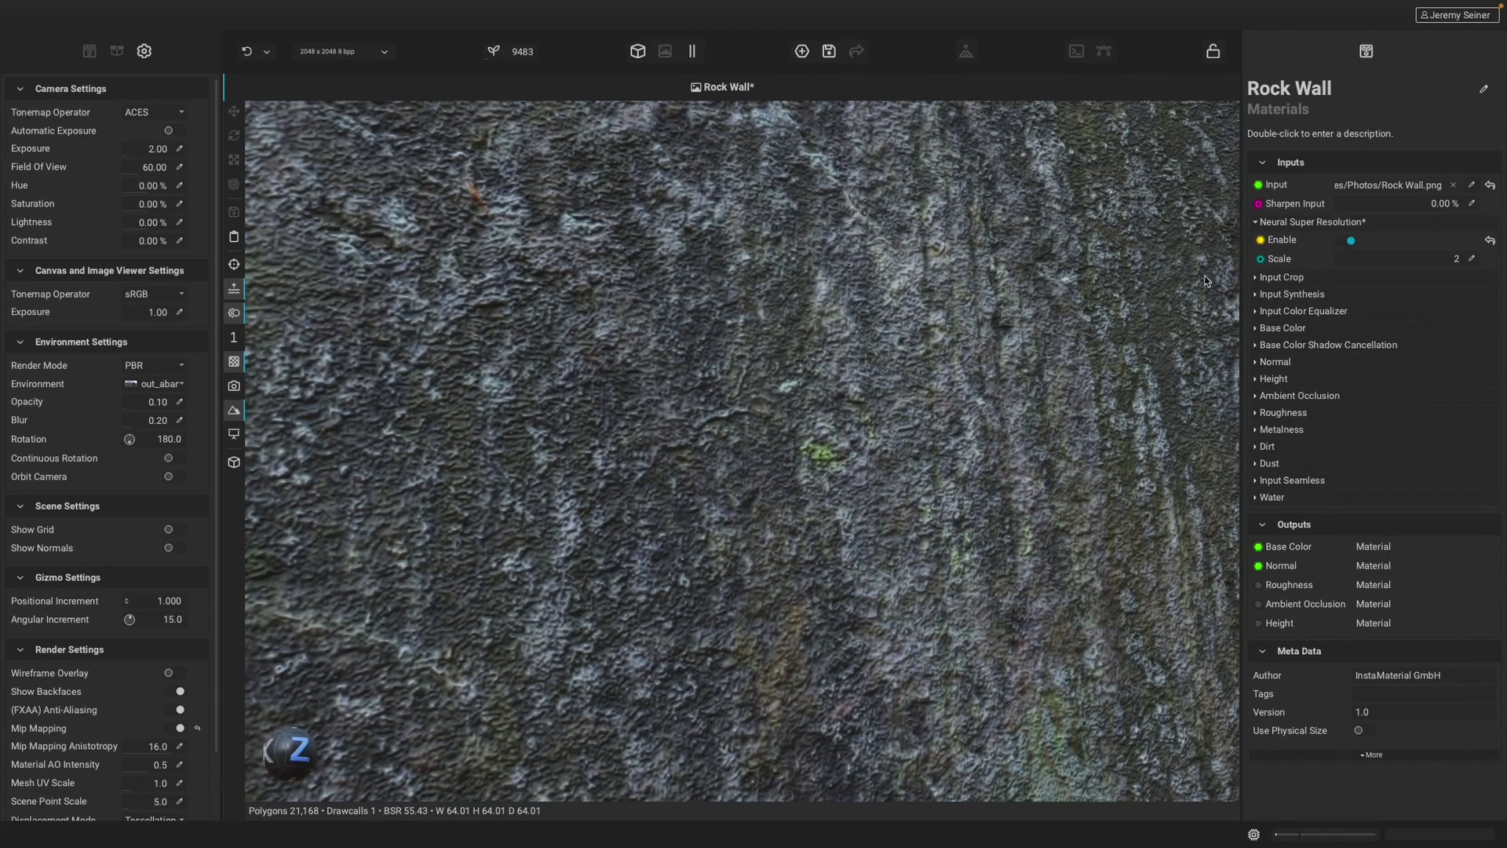
scroll(746, 438, "down", 5)
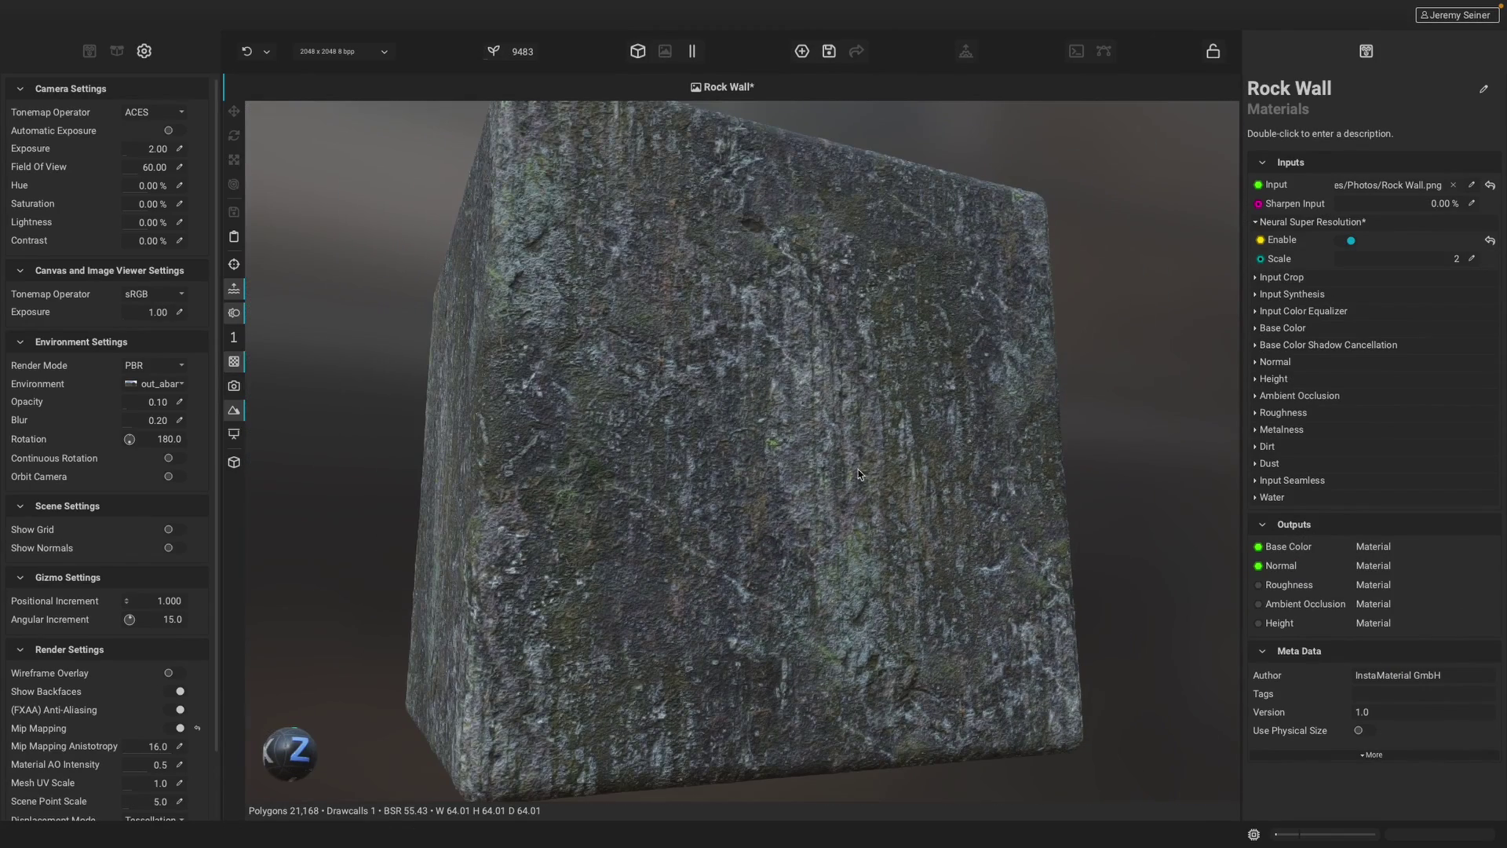
mouse_move(934, 471)
left_mouse_down("alt")
mouse_move(832, 475)
mouse_move(941, 477)
left_mouse_up("alt")
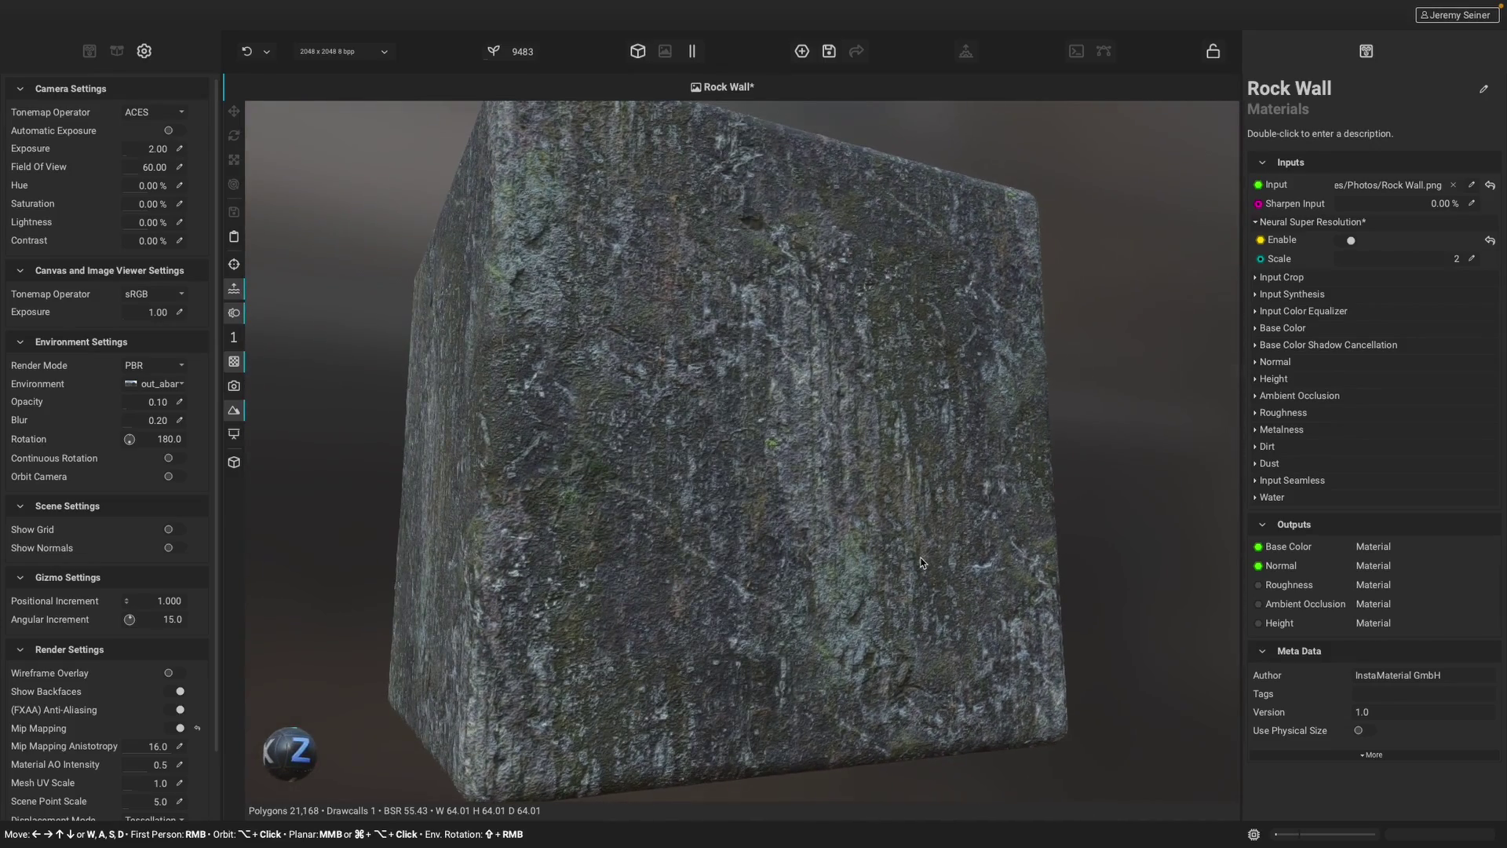
right_click_drag(923, 562, 1001, 565, "shift")
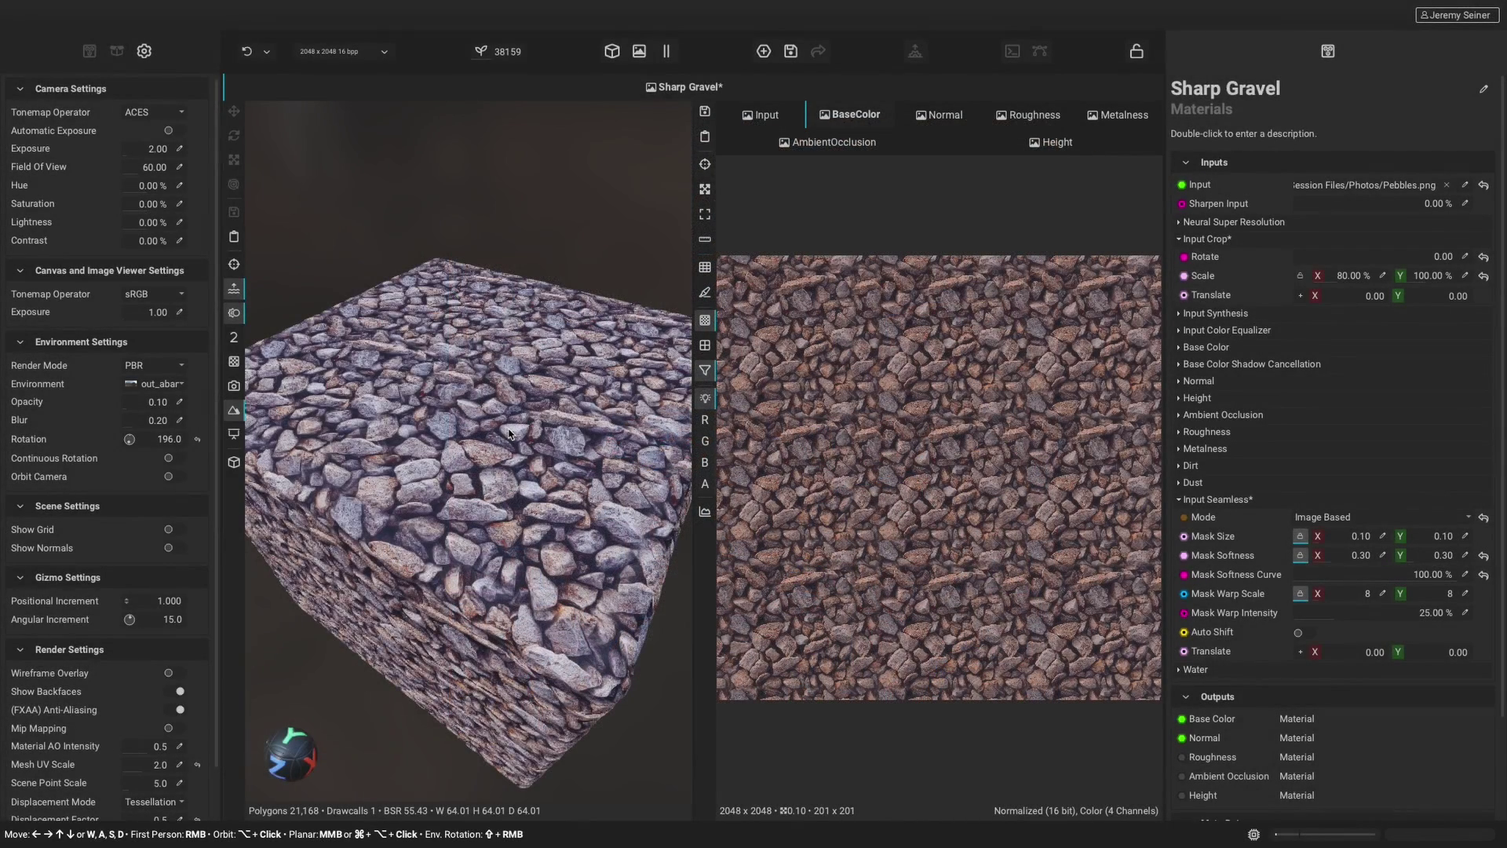
Step: Try out the Input Color Equalizer opacity on the Sharp Gravel material and return it to 0%
left_click(1225, 331)
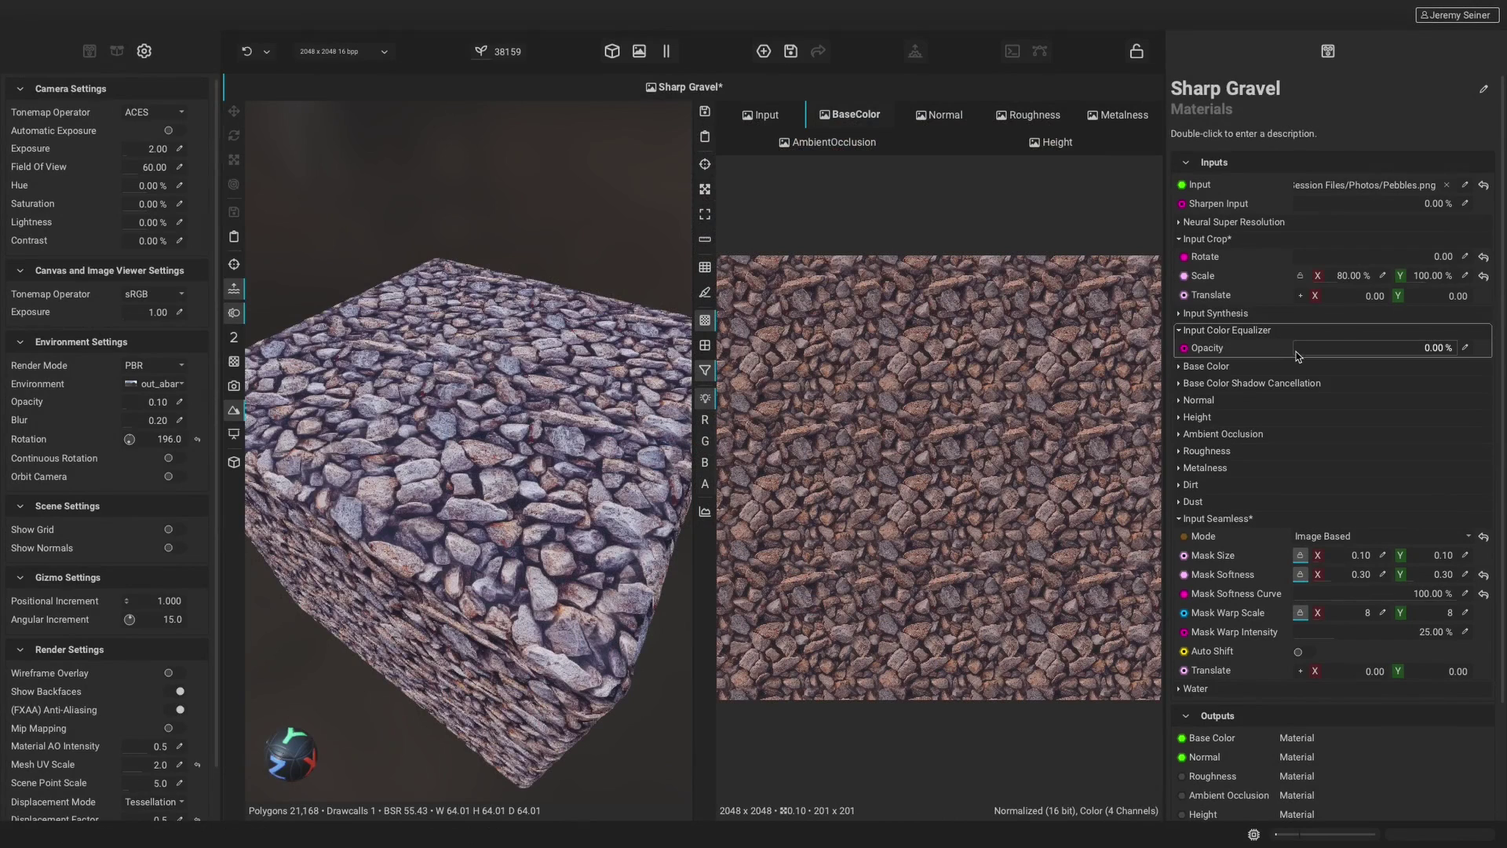
mouse_move(1295, 352)
left_mouse_down()
mouse_move(1468, 352)
mouse_move(1287, 355)
left_mouse_up()
scroll(826, 357, "up", 5)
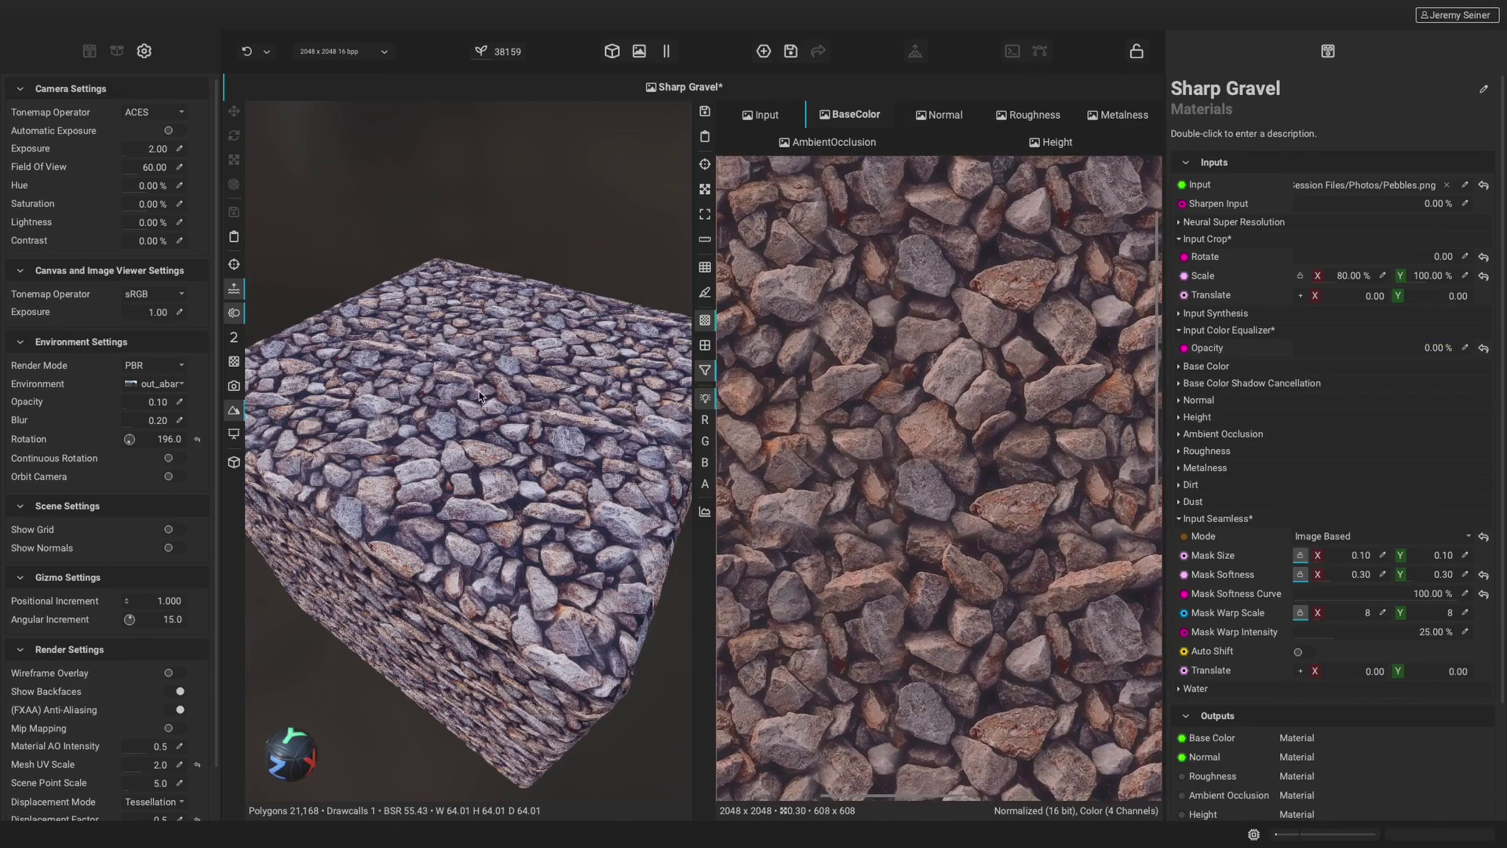
scroll(480, 394, "up", 8)
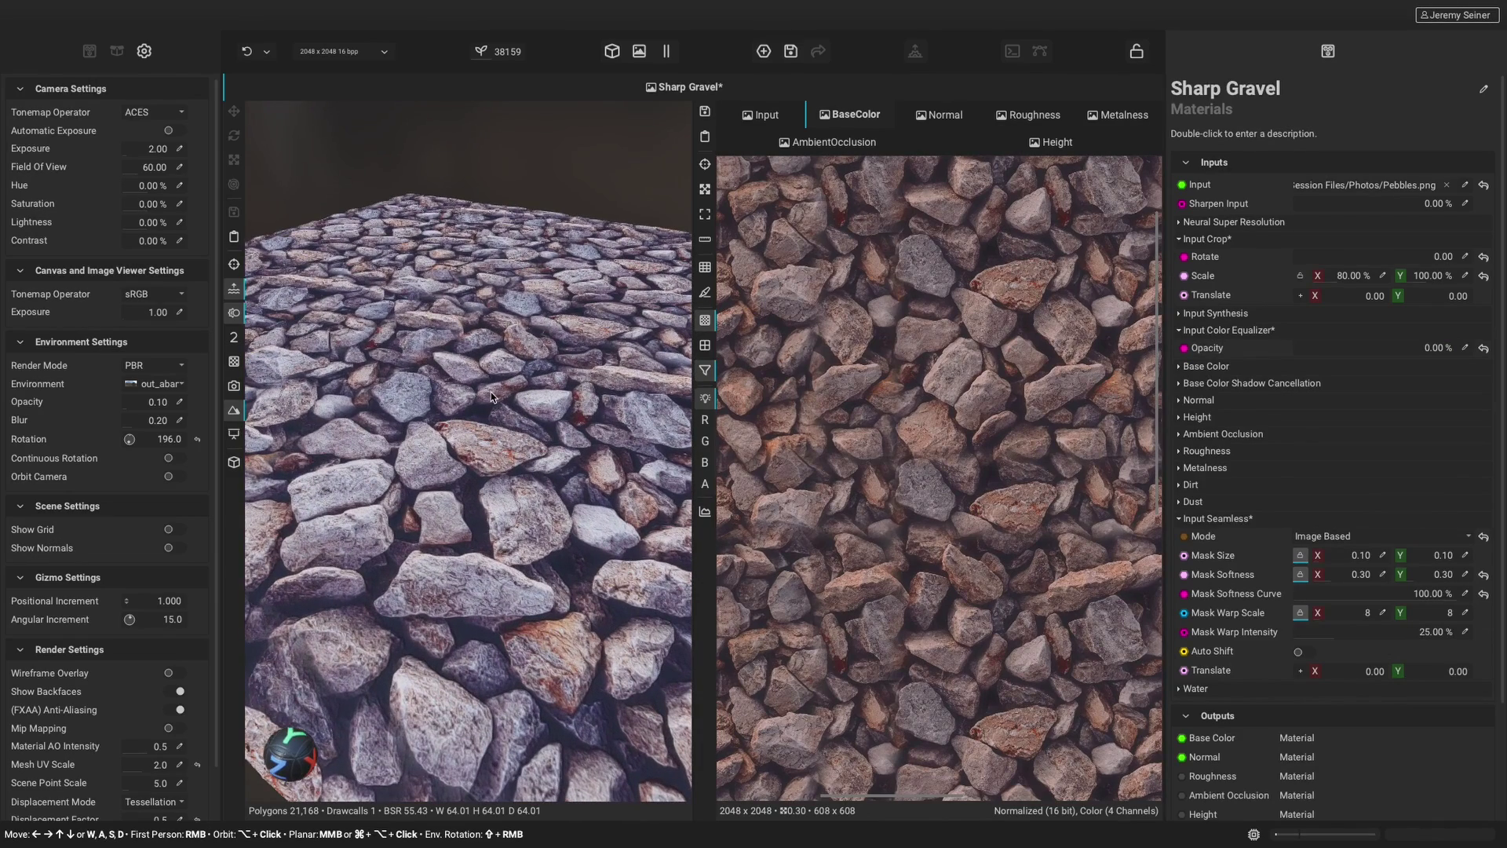
left_click(1197, 330)
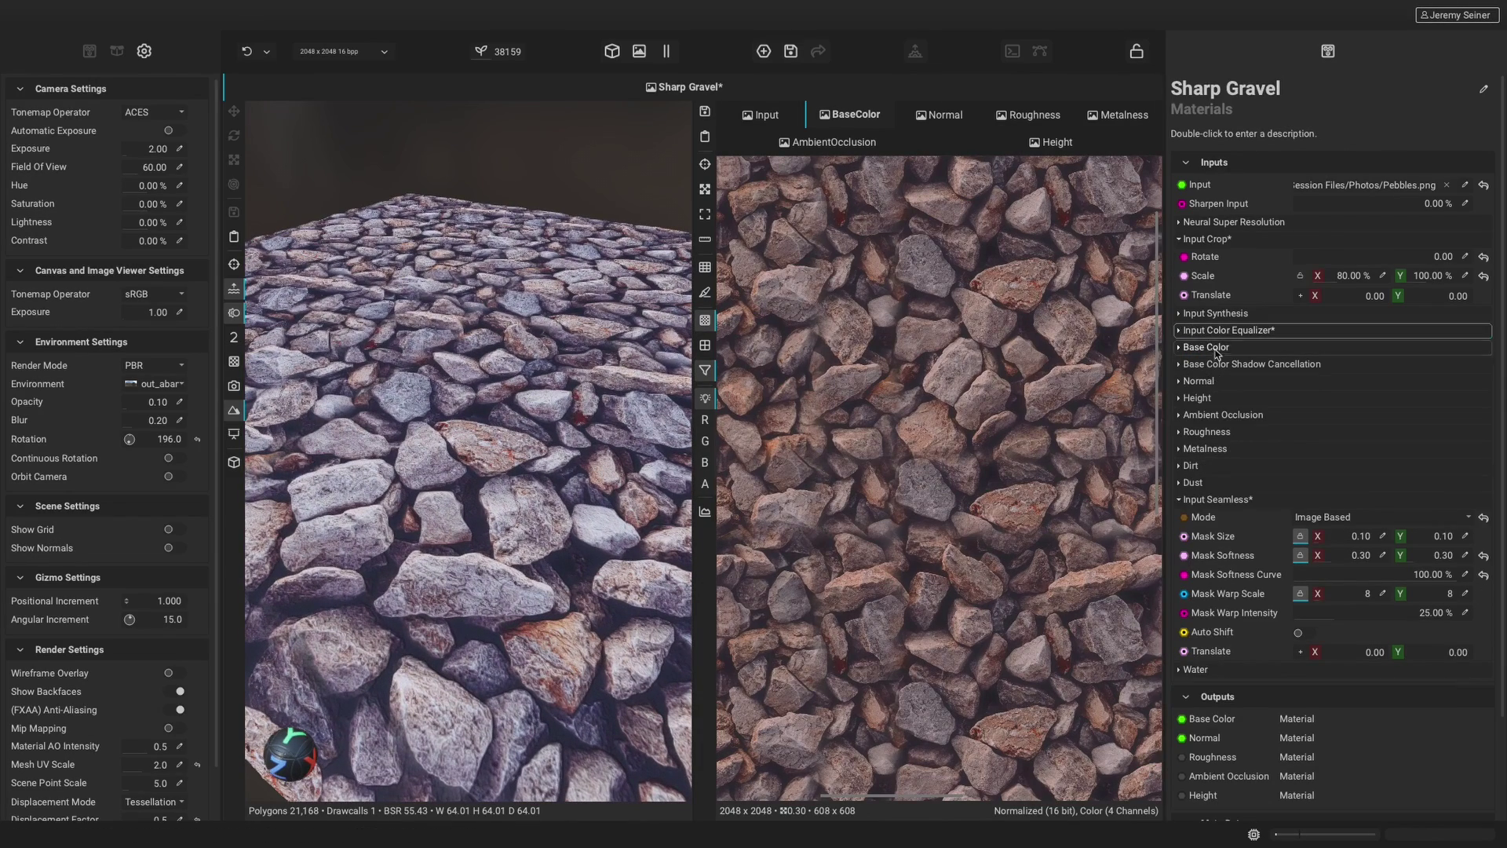
Step: Set the Base Color Shadow Cancellation Strength and Radius to 100% and check the gravel on the cube
left_click(1228, 364)
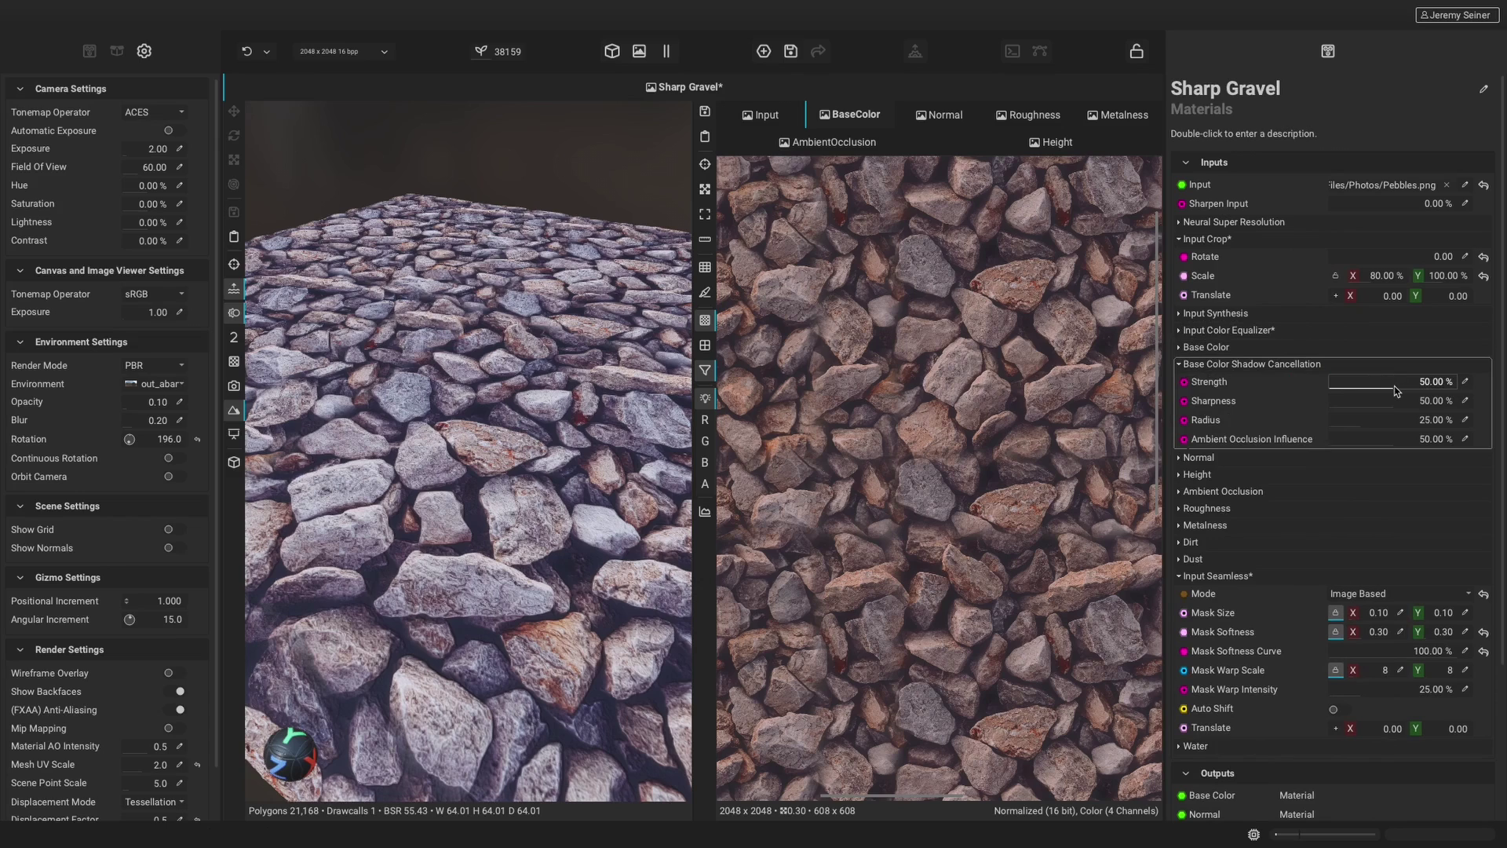
left_click(1434, 384)
left_click_drag(1434, 388, 1460, 420)
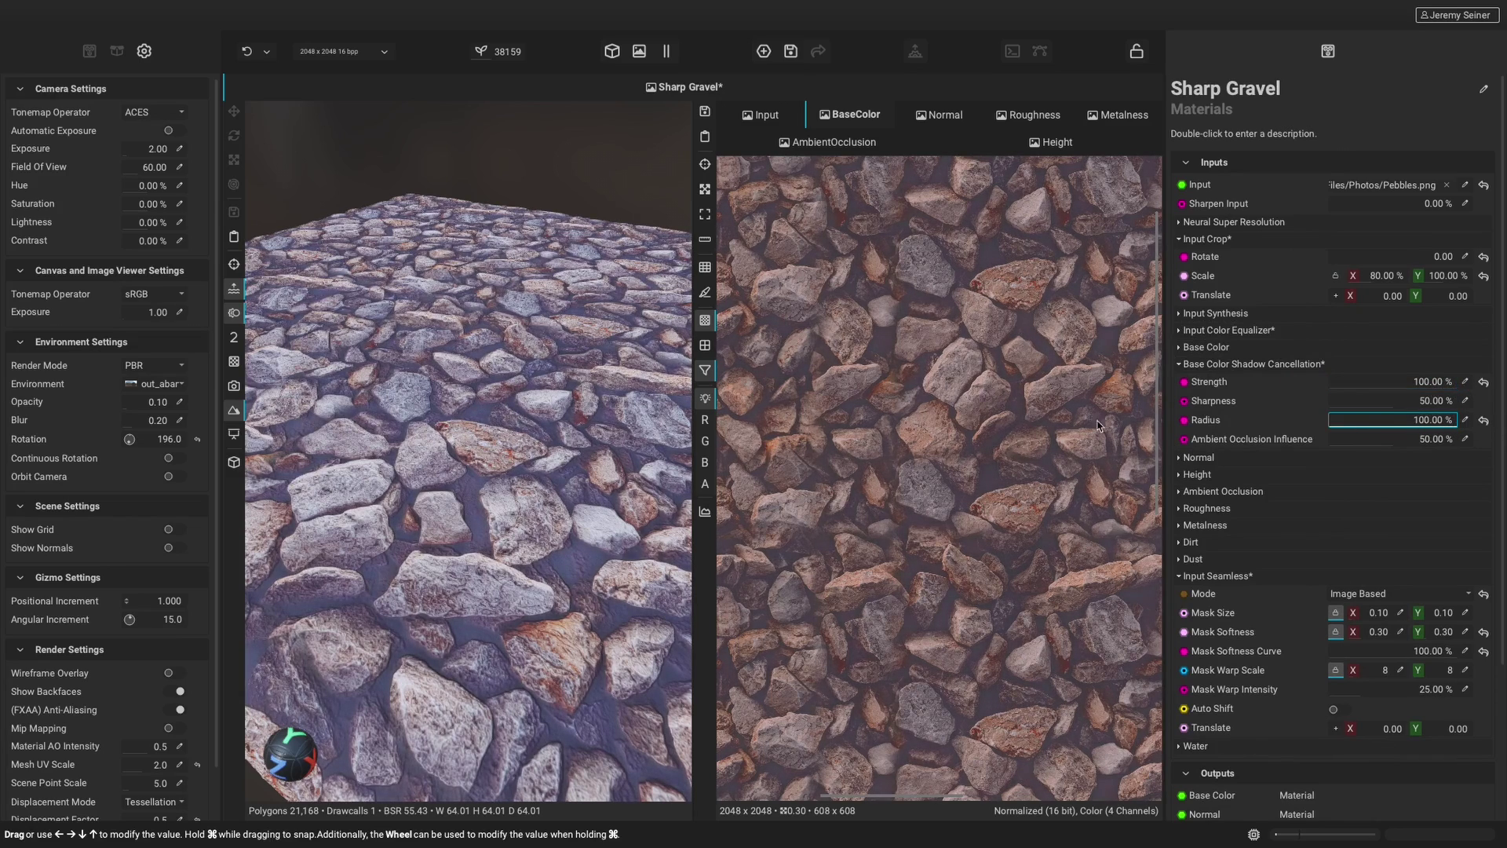
scroll(460, 447, "down", 5)
left_click_drag(447, 436, 533, 459)
scroll(951, 457, "down", 3)
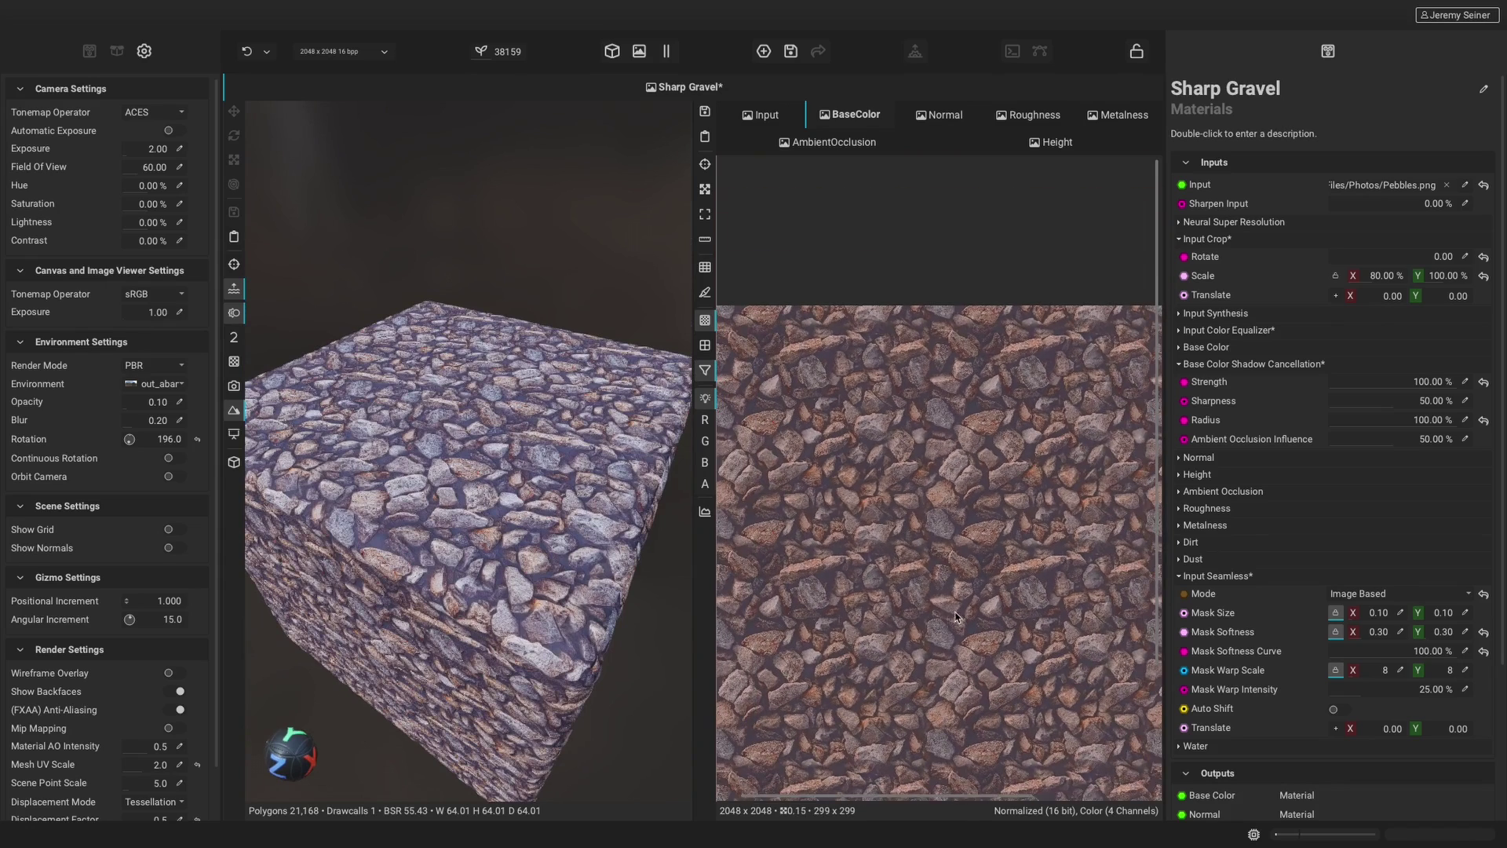
Step: Set the Base Color AO Darkening to 0% and Saturation to -4.04%
left_click(1192, 347)
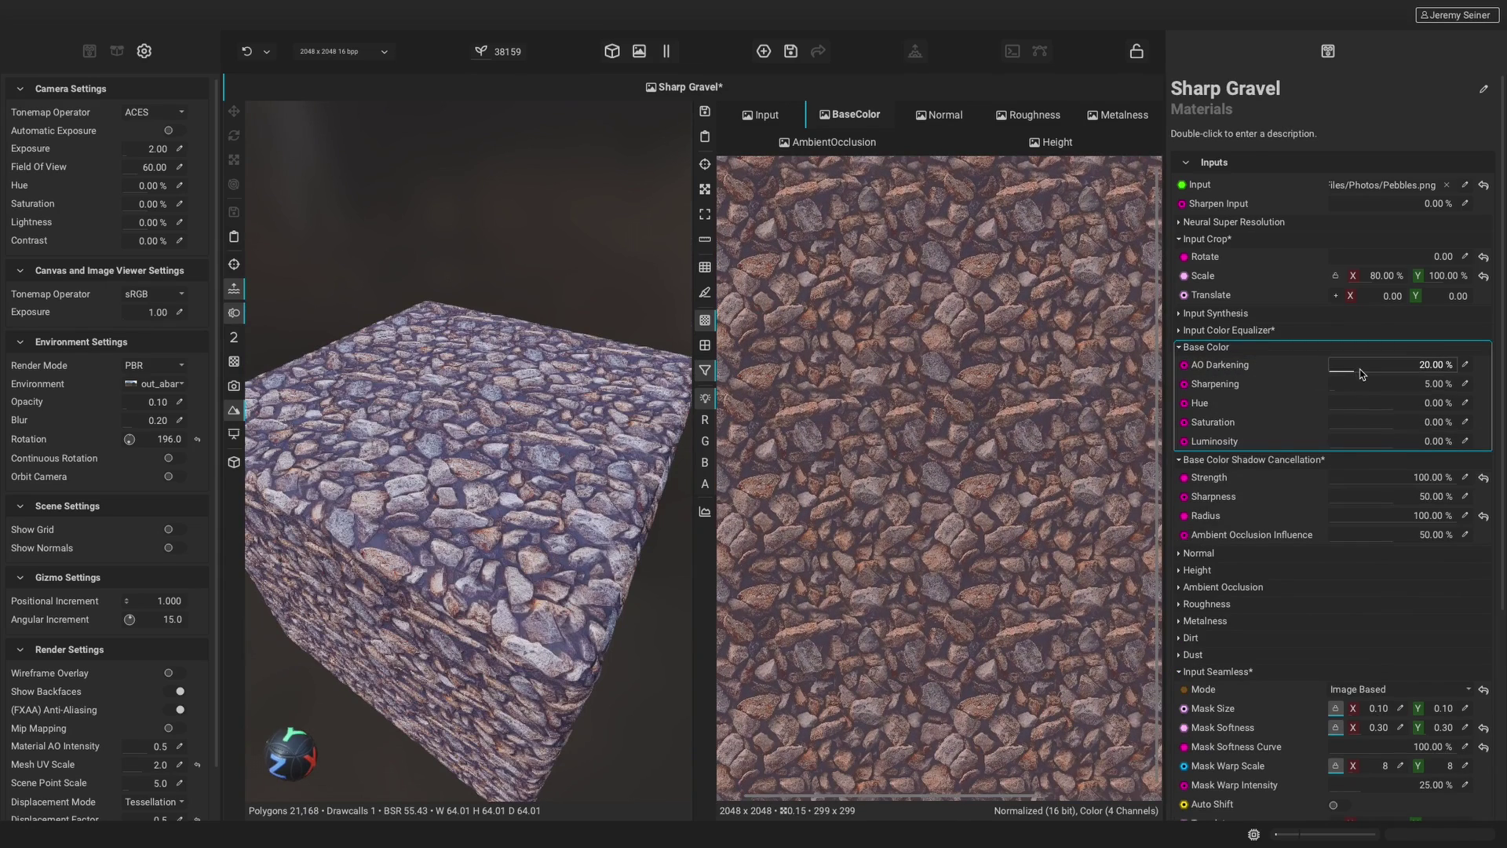
left_click_drag(1364, 374, 1318, 375)
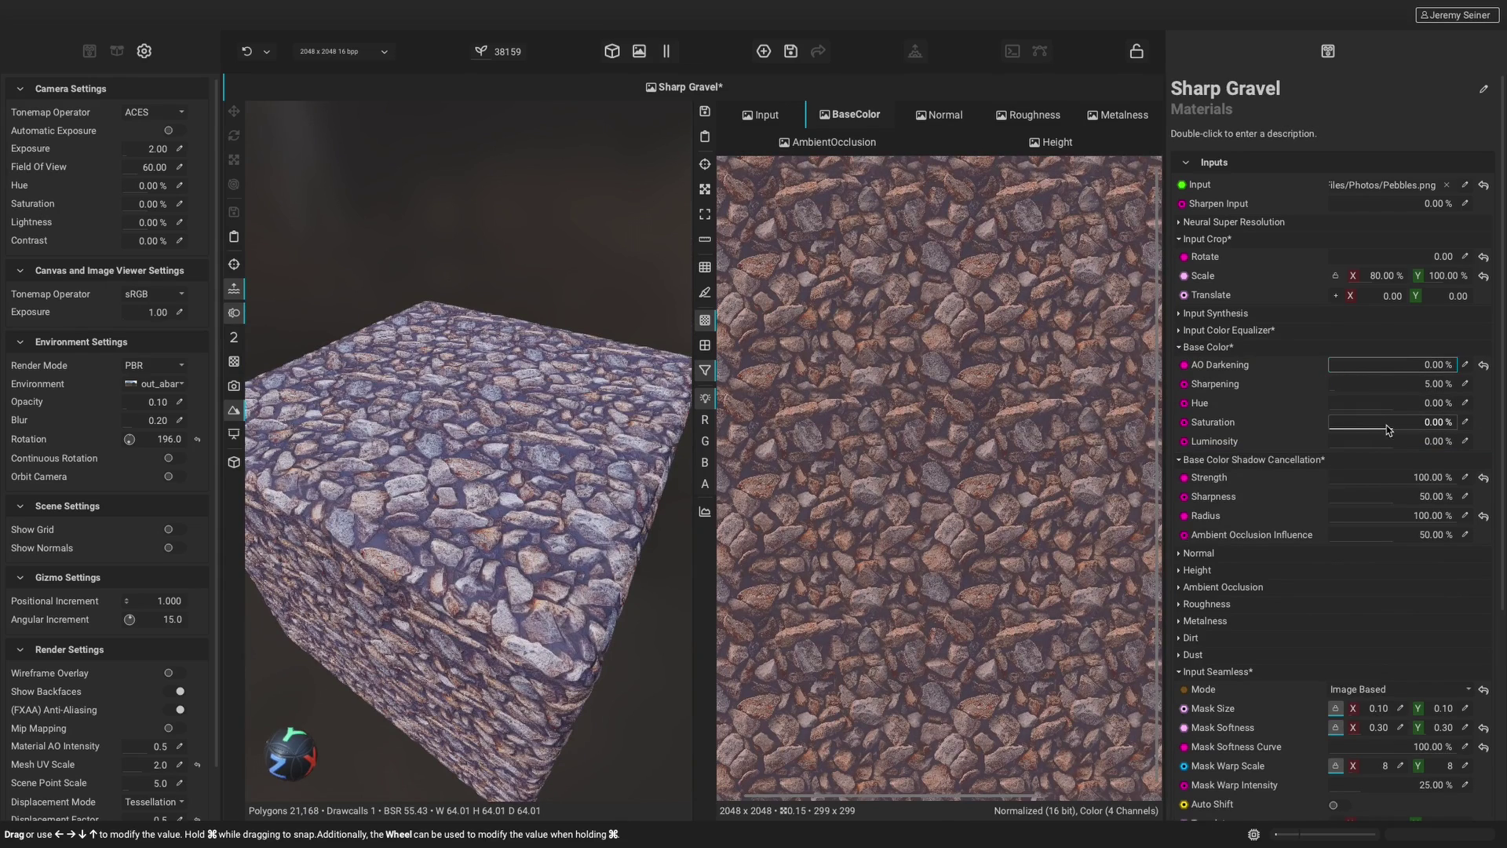
left_click_drag(1394, 431, 1392, 432)
scroll(928, 476, "up", 4)
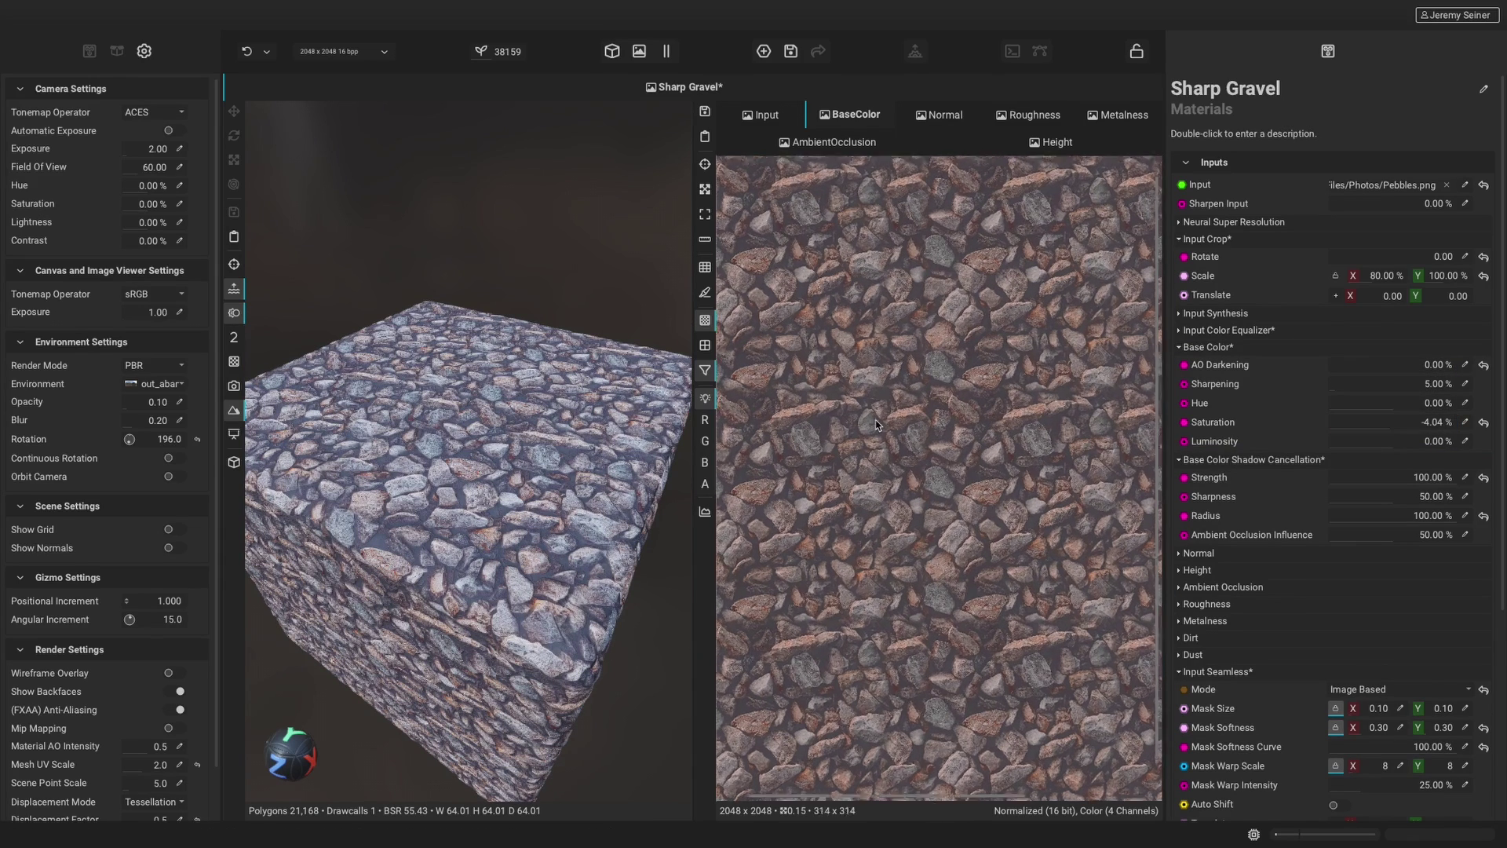
Step: Rotate the environment lighting to 312 and orbit to a lower corner view of the gravel cube
left_click_drag(459, 502, 468, 467, "alt")
right_click_drag(468, 513, 537, 538, "shift")
left_click_drag(537, 543, 491, 486, "alt")
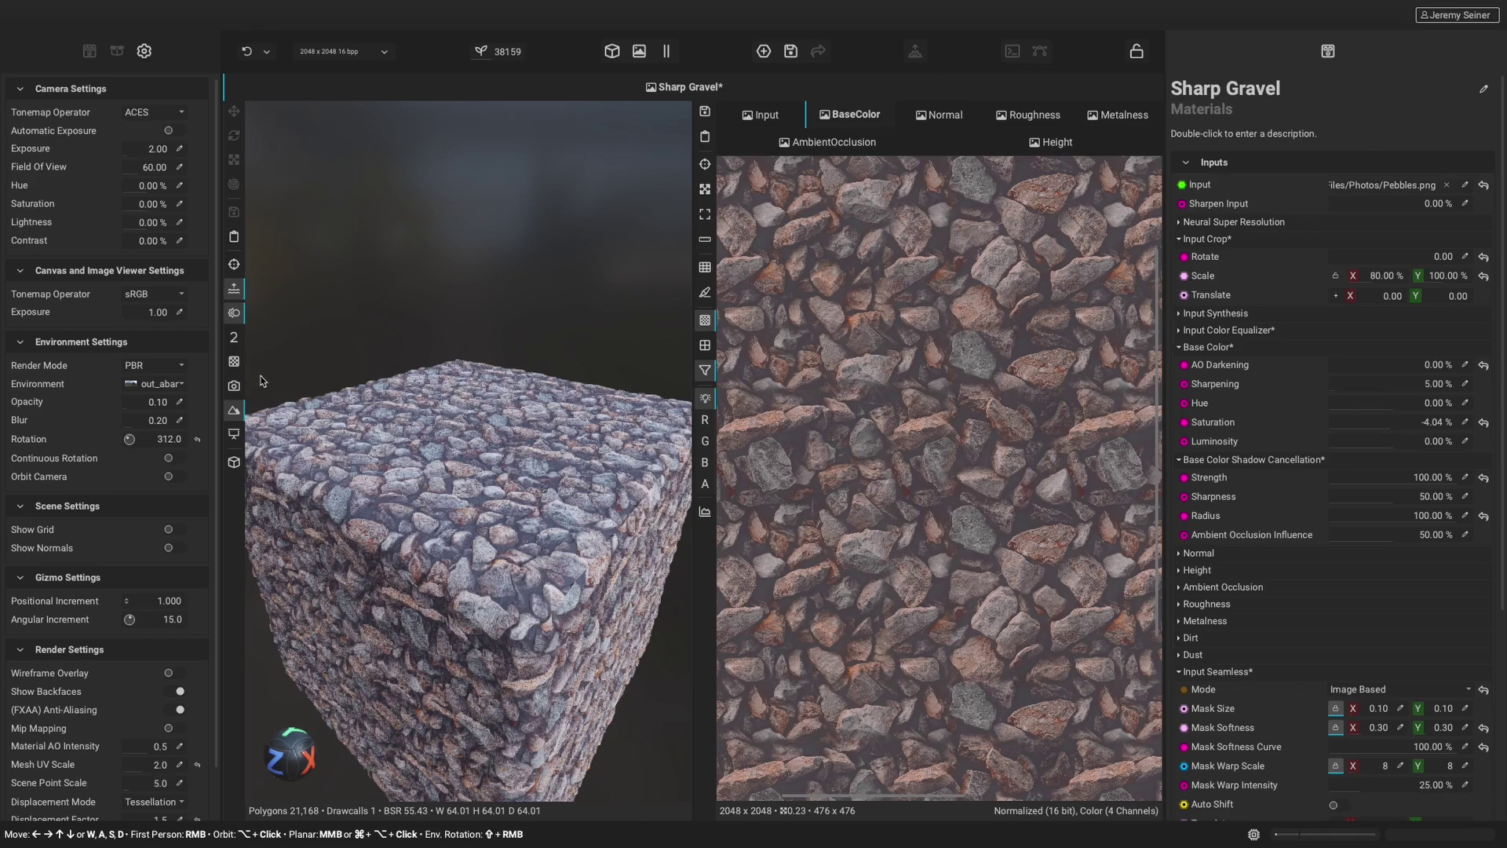
Step: Enable mip mapping in the 3D viewport and set the mesh UV scale to 3
left_click(234, 363)
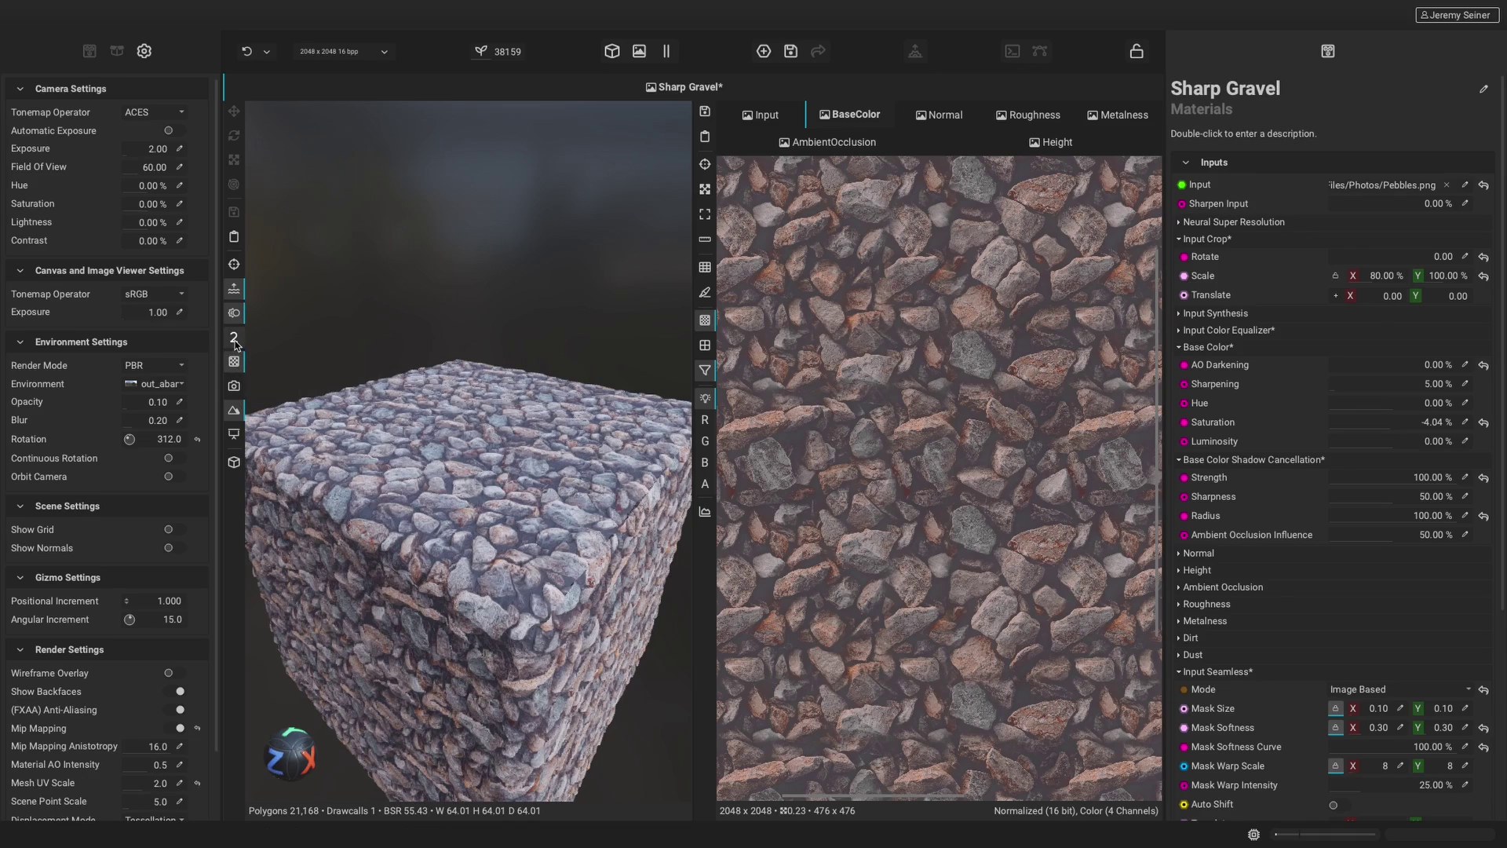
left_click(234, 339)
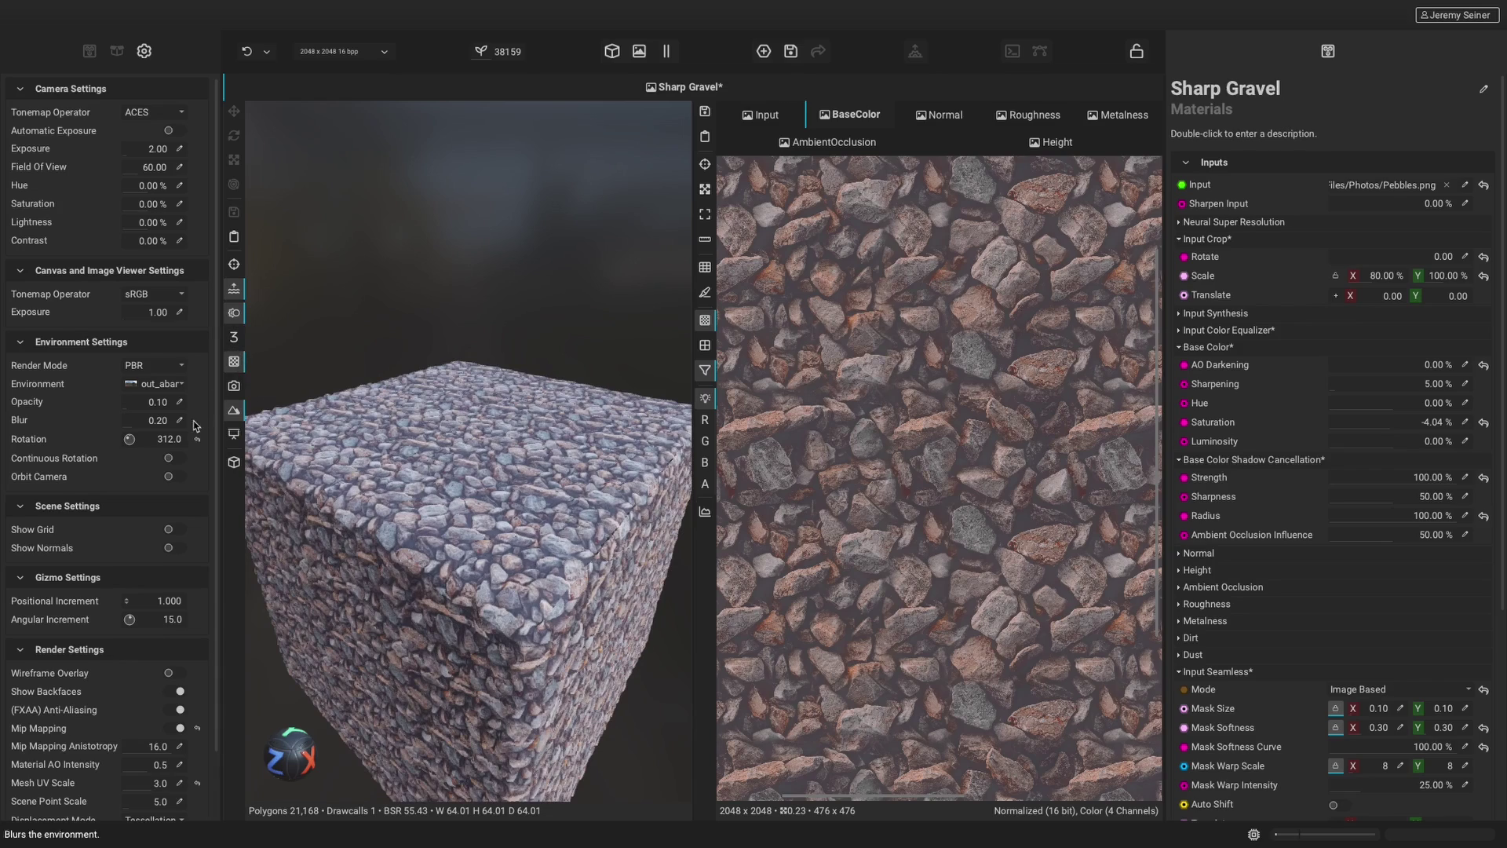
Step: Set the Tessellation Level to 24 and the Displacement Factor to 2, and check the relief on the cube
scroll(114, 640, "down", 2)
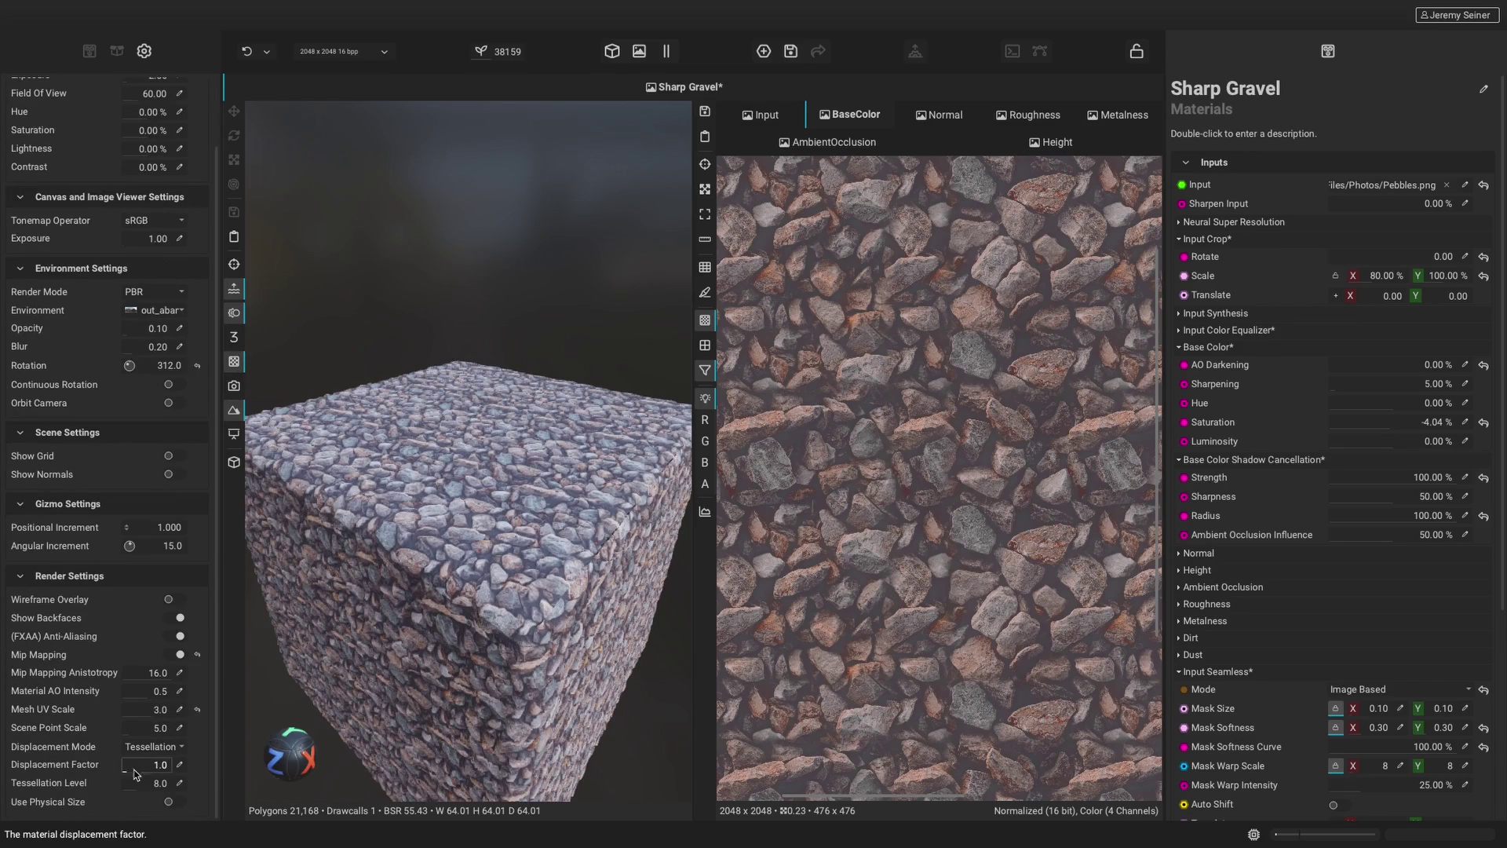
mouse_move(143, 784)
left_mouse_down()
mouse_move(172, 787)
mouse_move(131, 776)
left_mouse_up()
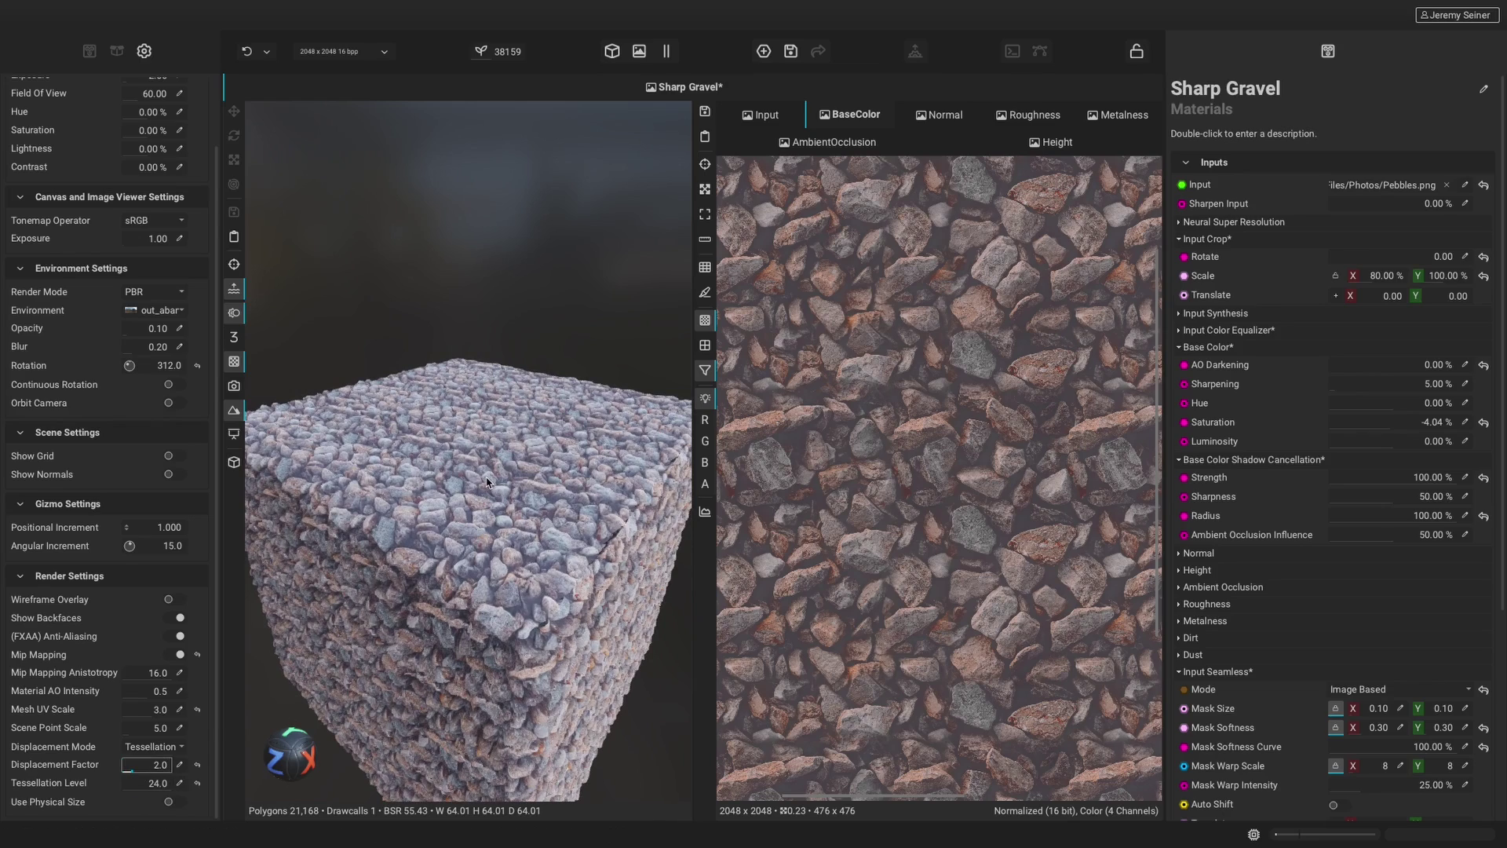
mouse_move(458, 548)
left_mouse_down()
mouse_move(422, 526)
mouse_move(459, 513)
mouse_move(450, 540)
mouse_move(487, 573)
mouse_move(507, 559)
mouse_move(483, 562)
left_mouse_up()
scroll(531, 495, "up", 3)
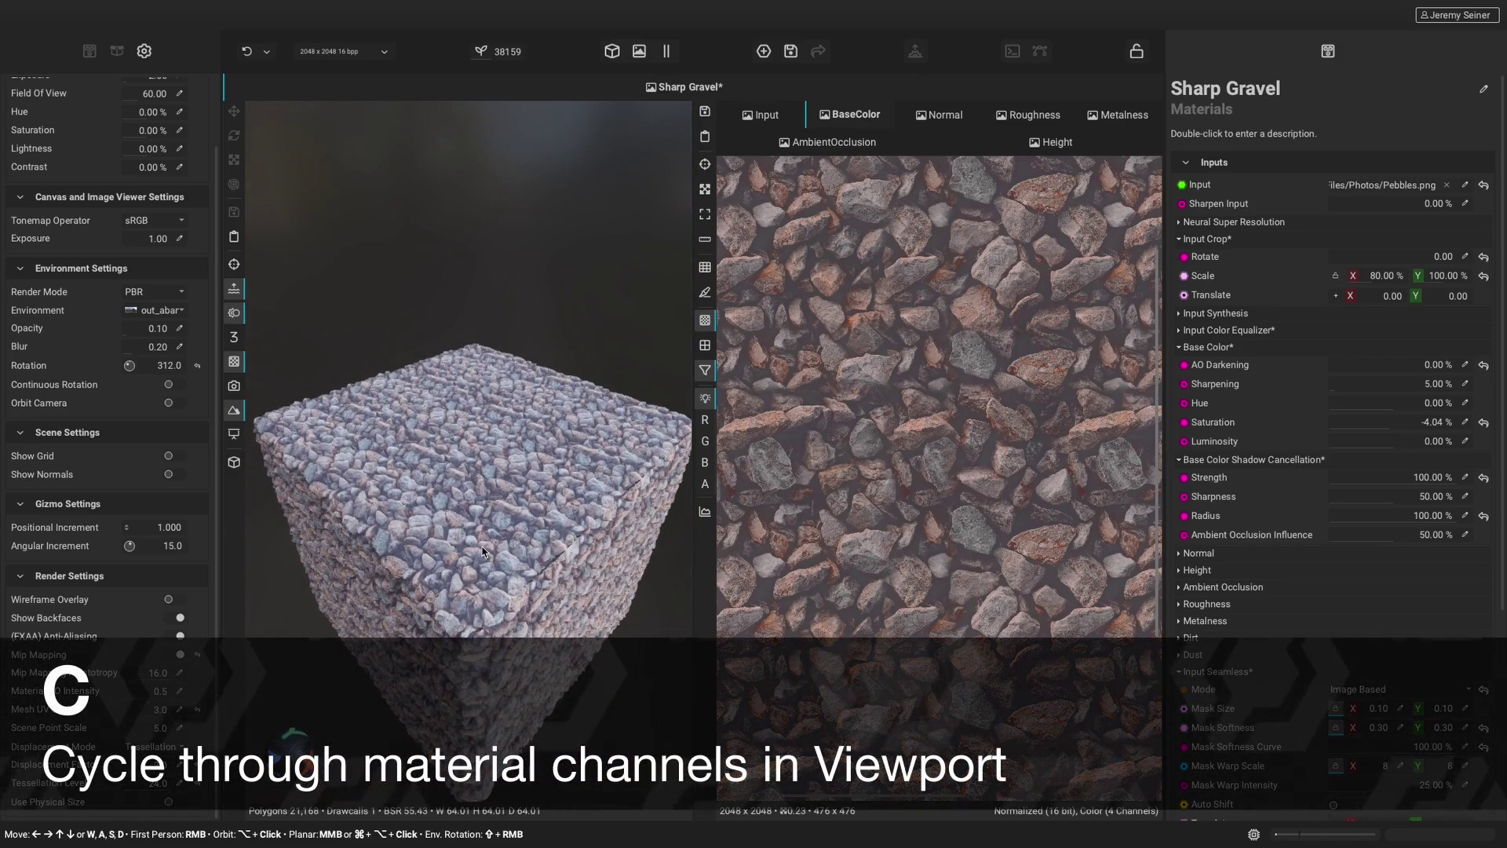
Step: Cycle through the individual material channels on the cube and return to the PBR render mode
key("c")
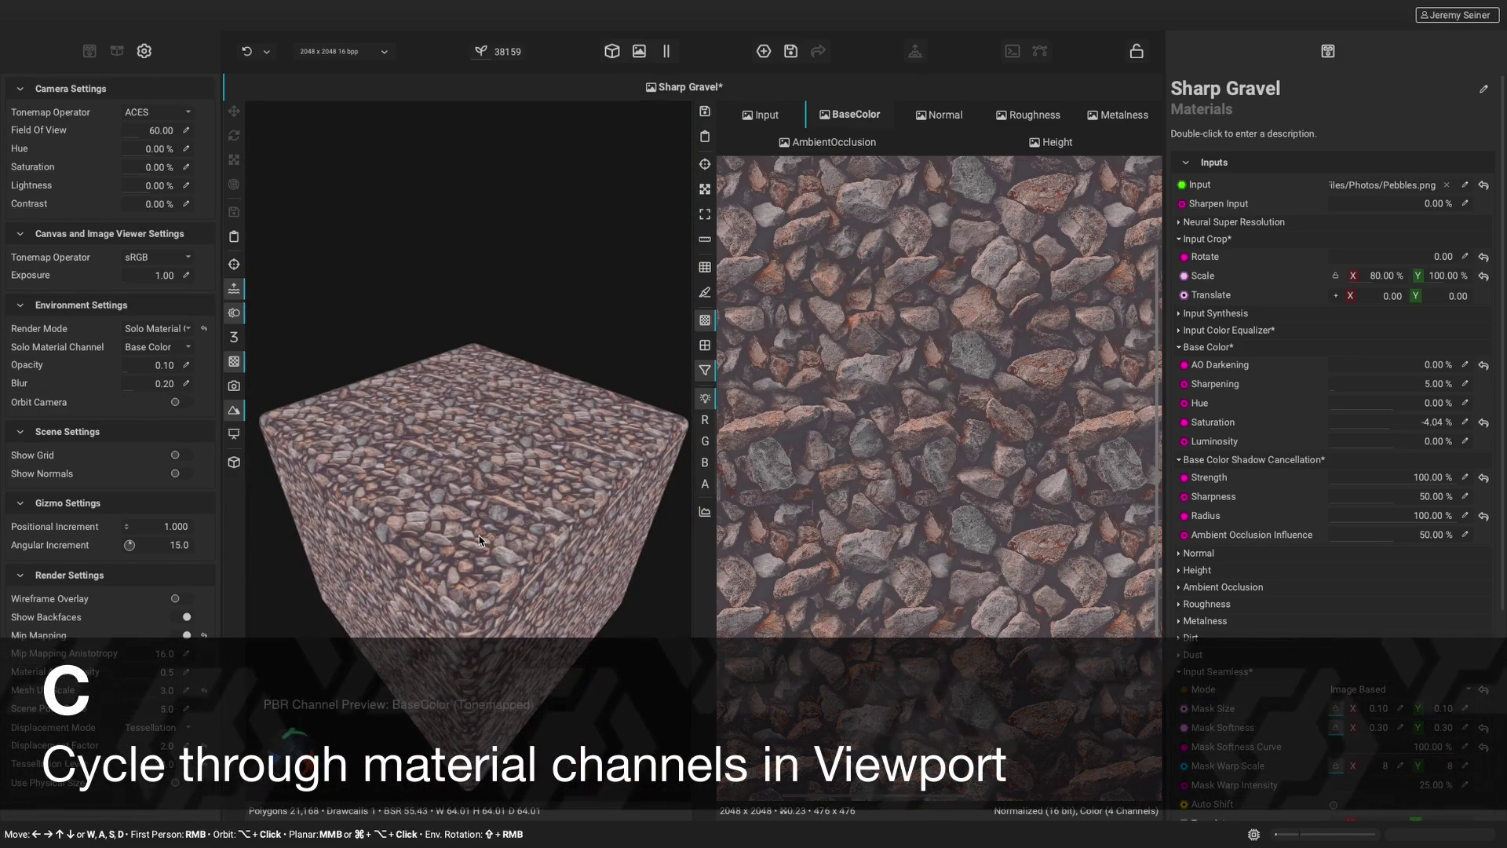
key("c")
key("c")
key("c")
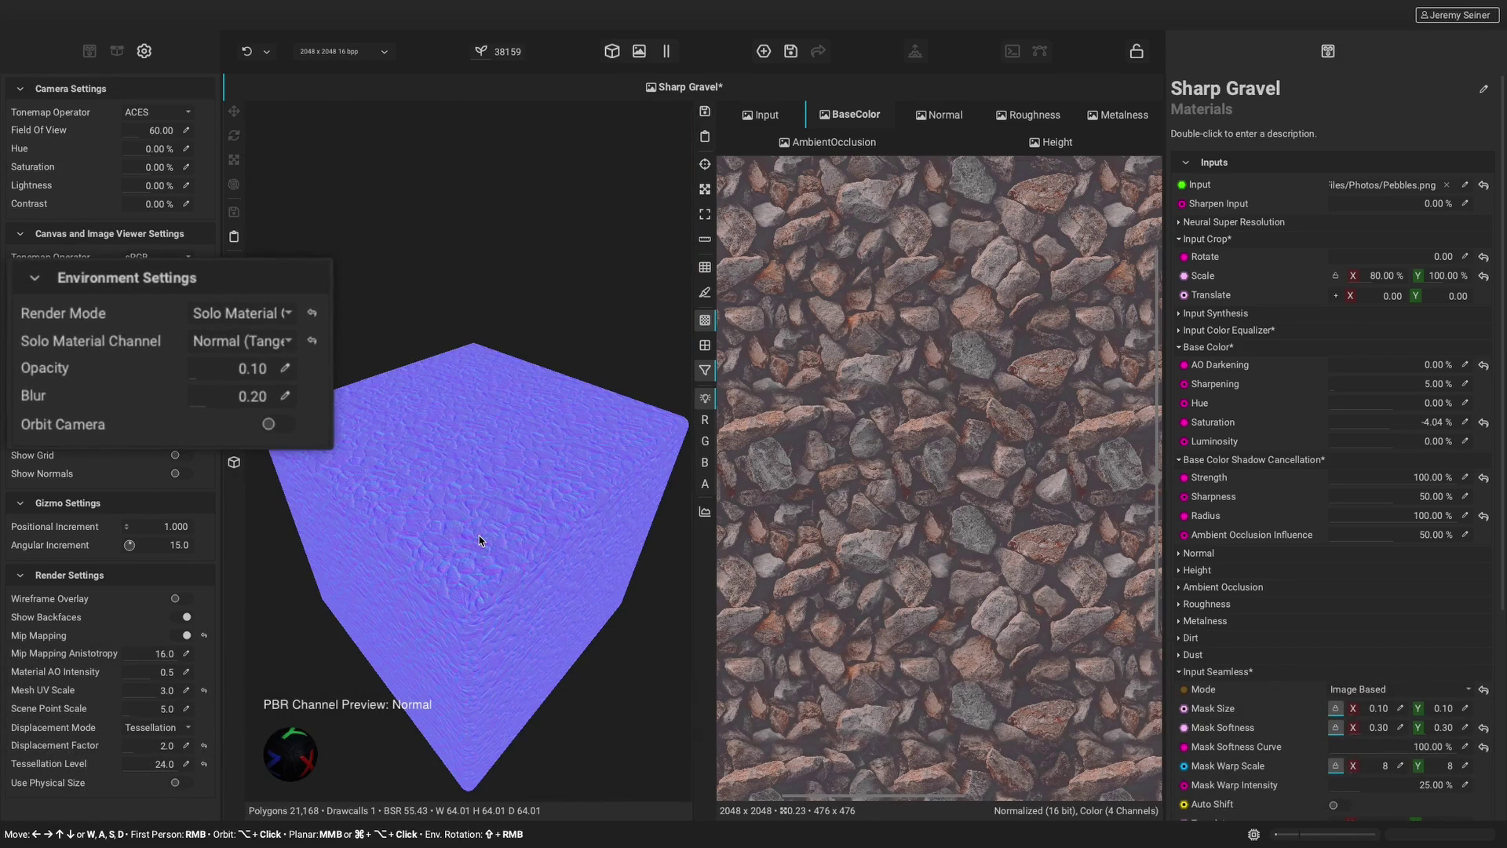
key("c")
key("c")
key("c")
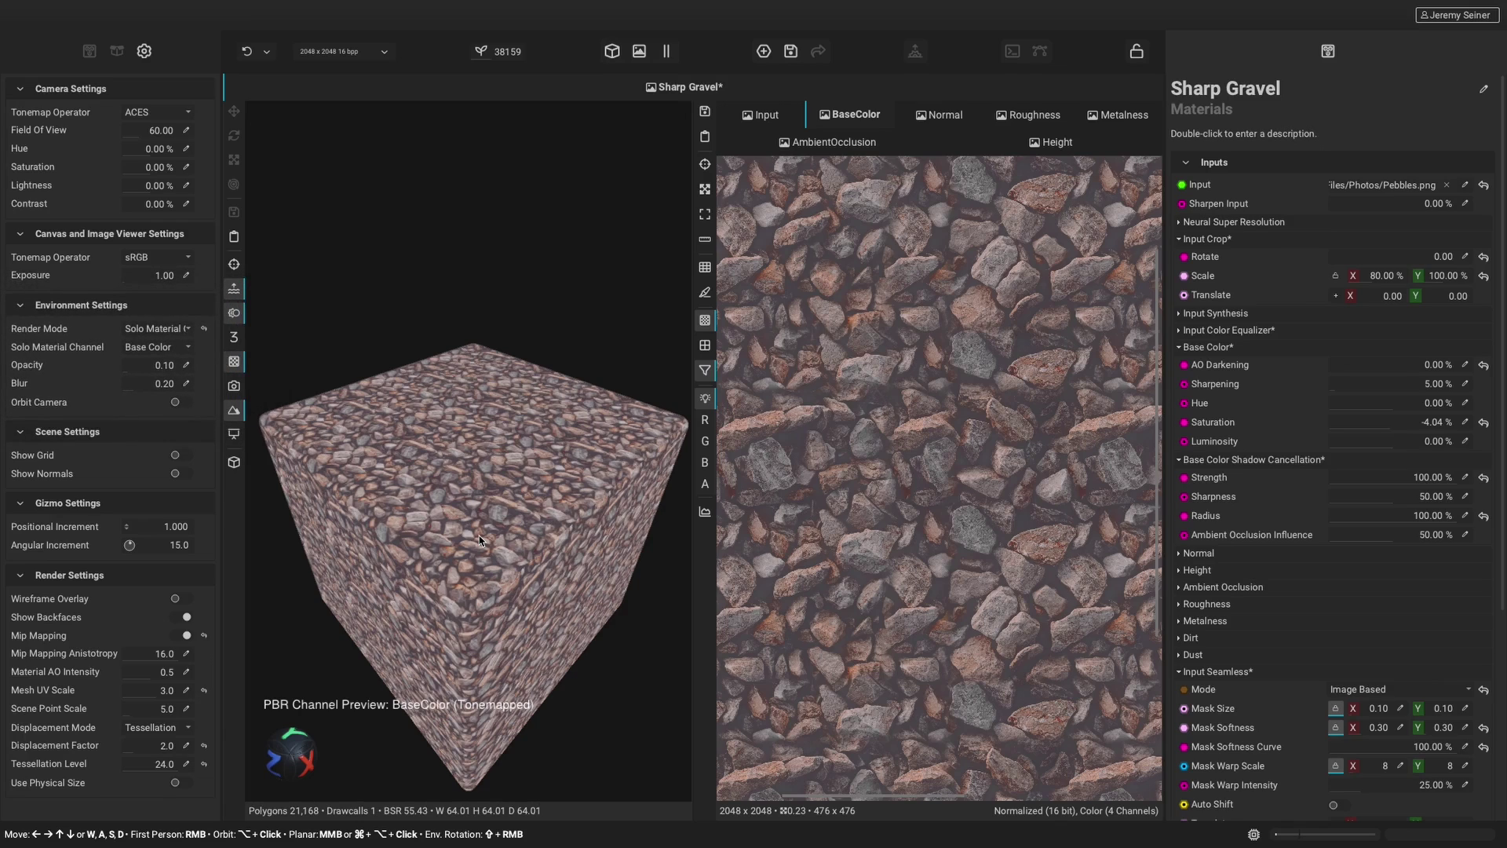
key("m")
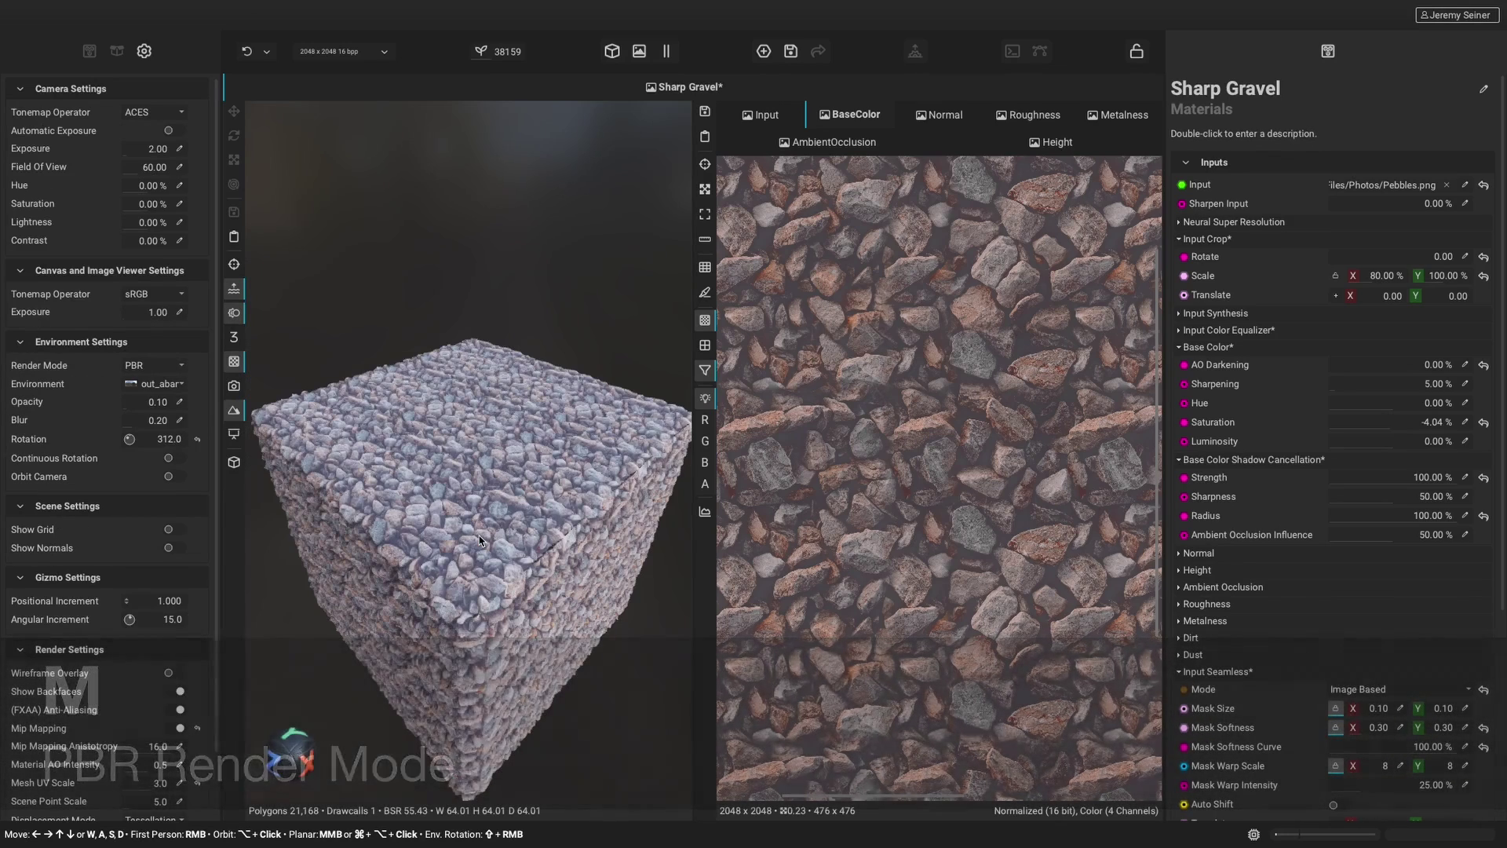
Step: Inspect the displaced stones on the cube and the Height map up close
scroll(479, 536, "up", 8)
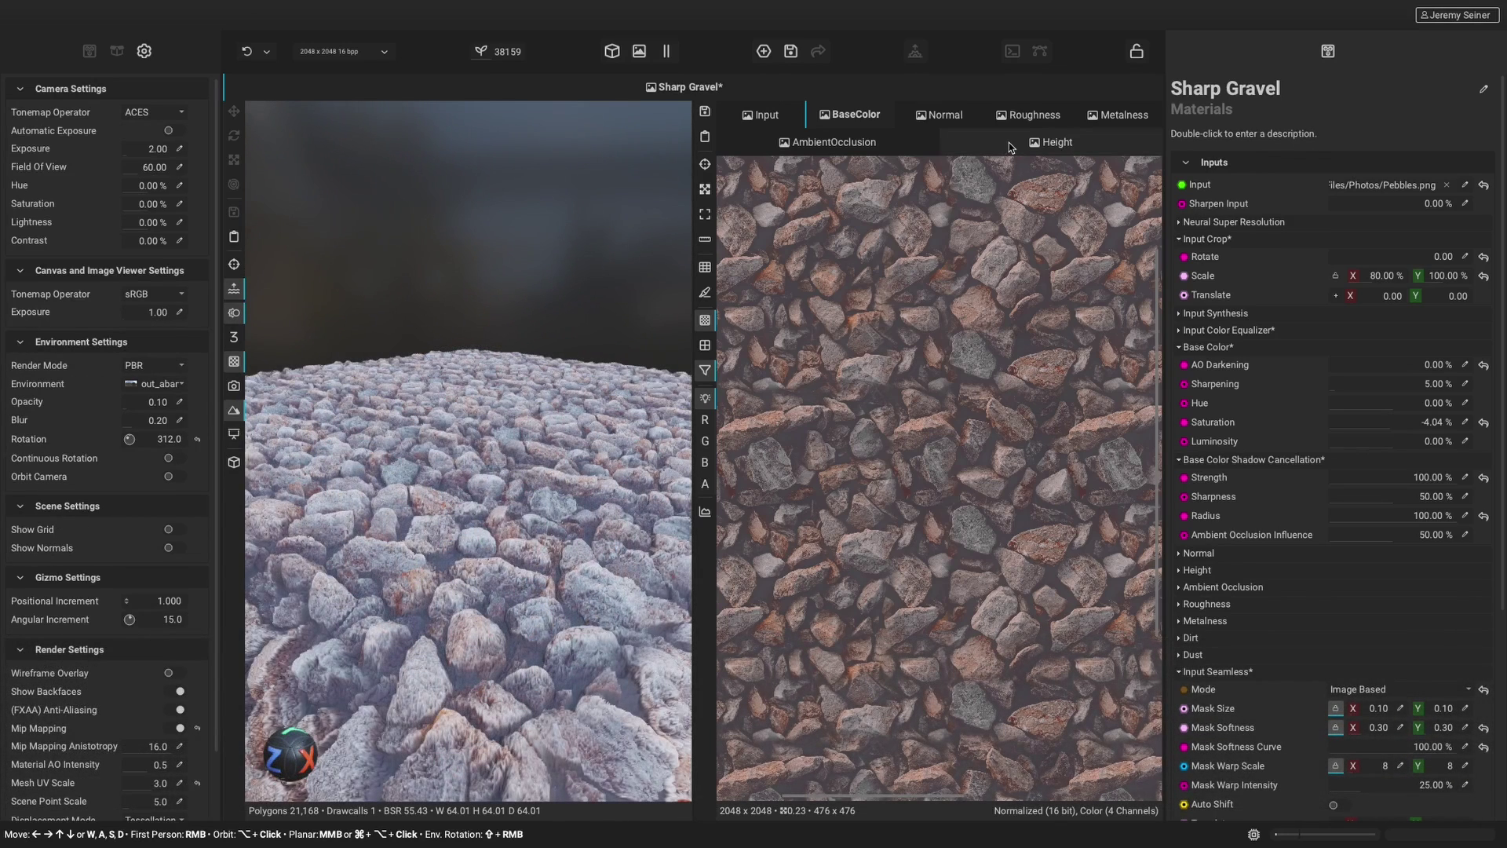
left_click(1009, 143)
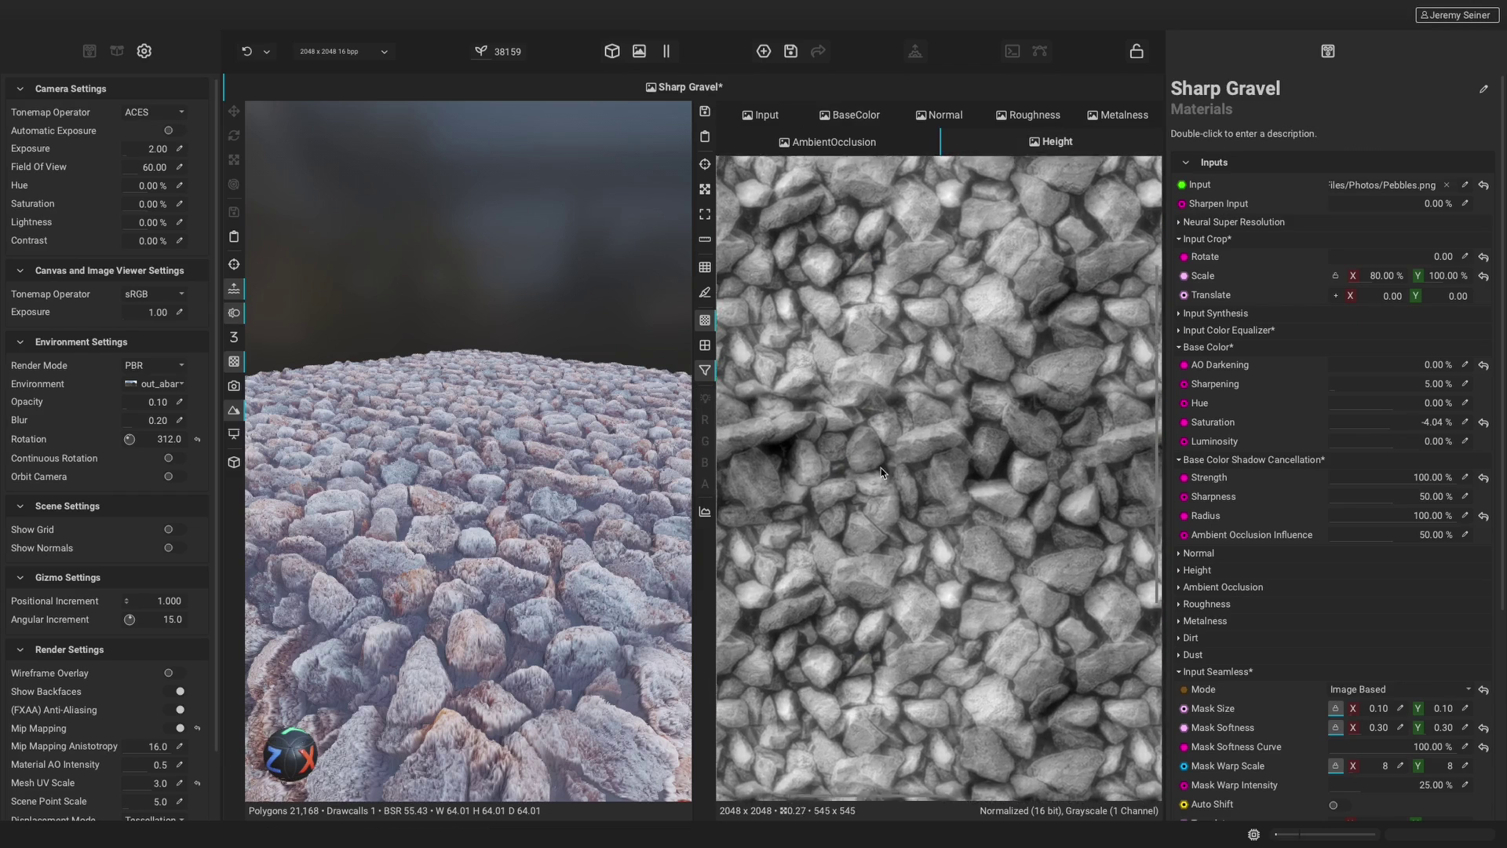
scroll(881, 473, "up", 2)
scroll(972, 481, "up", 2)
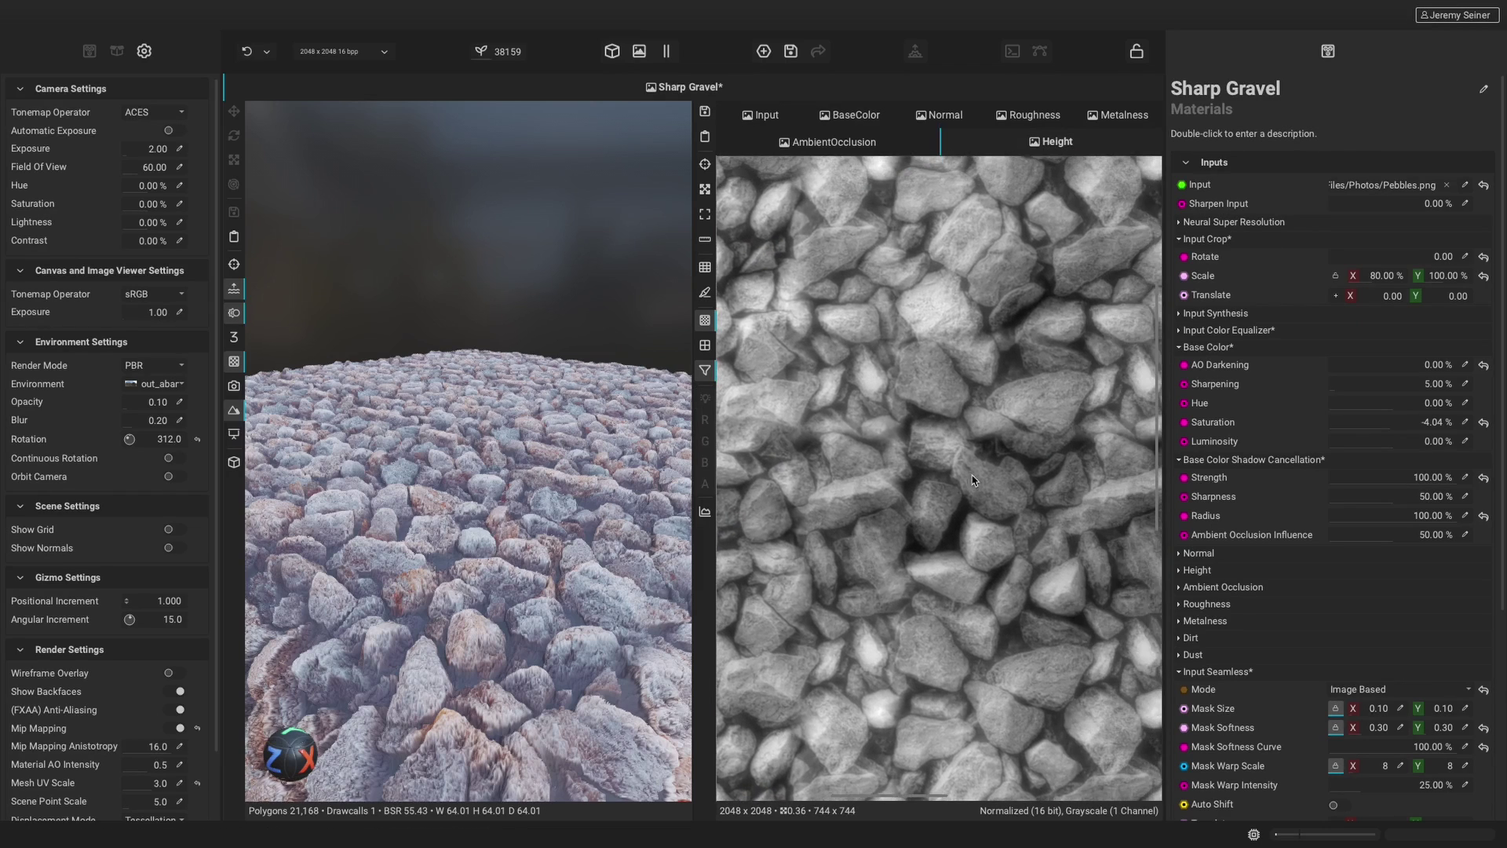
left_click_drag(971, 480, 897, 526)
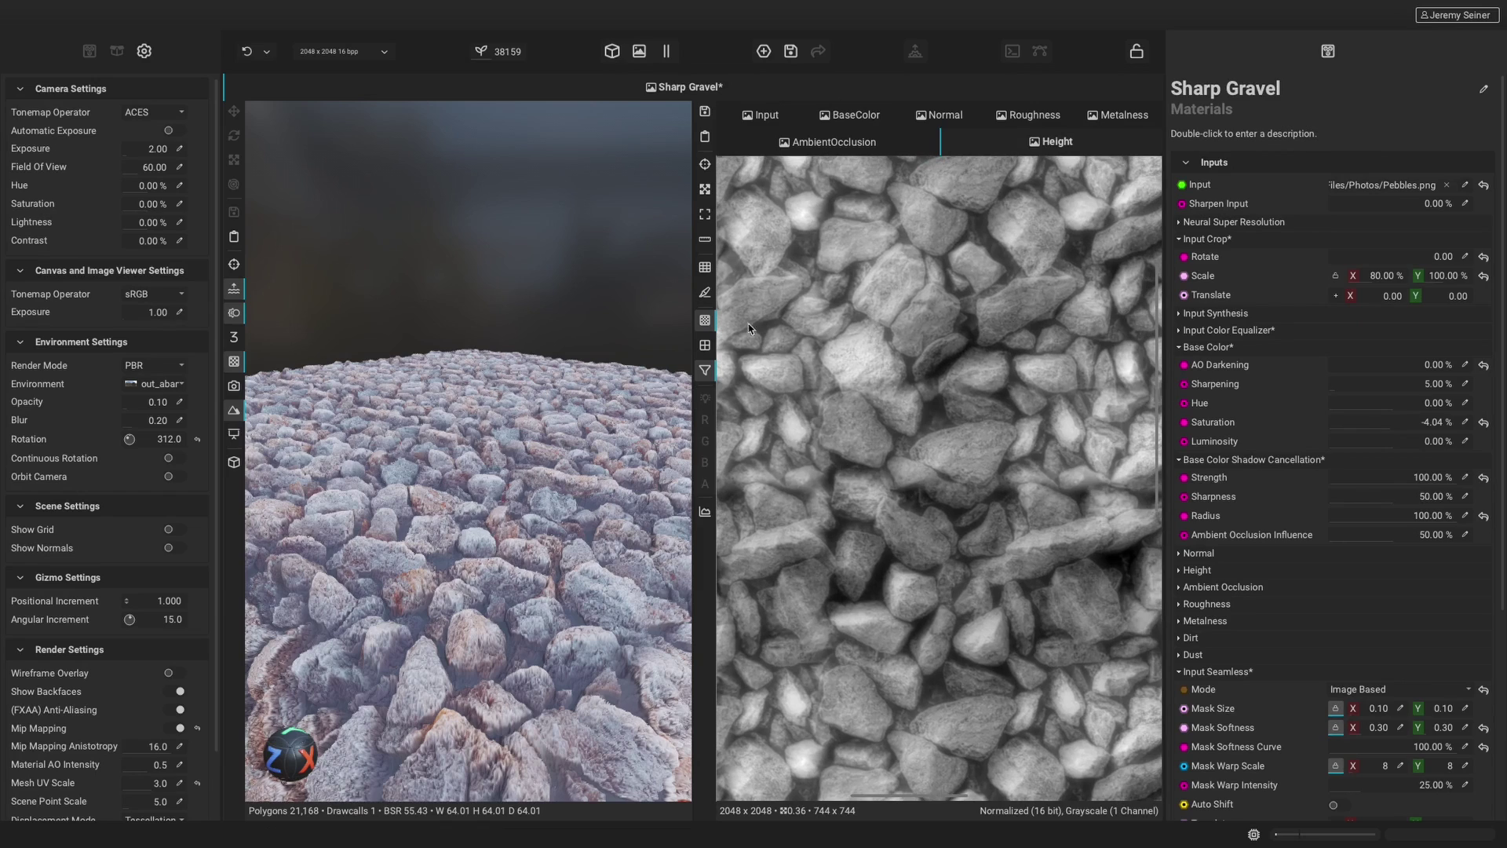
Step: Turn off tiling in the Height map preview and open the Height parameters, examining the stones up close
left_click(705, 267)
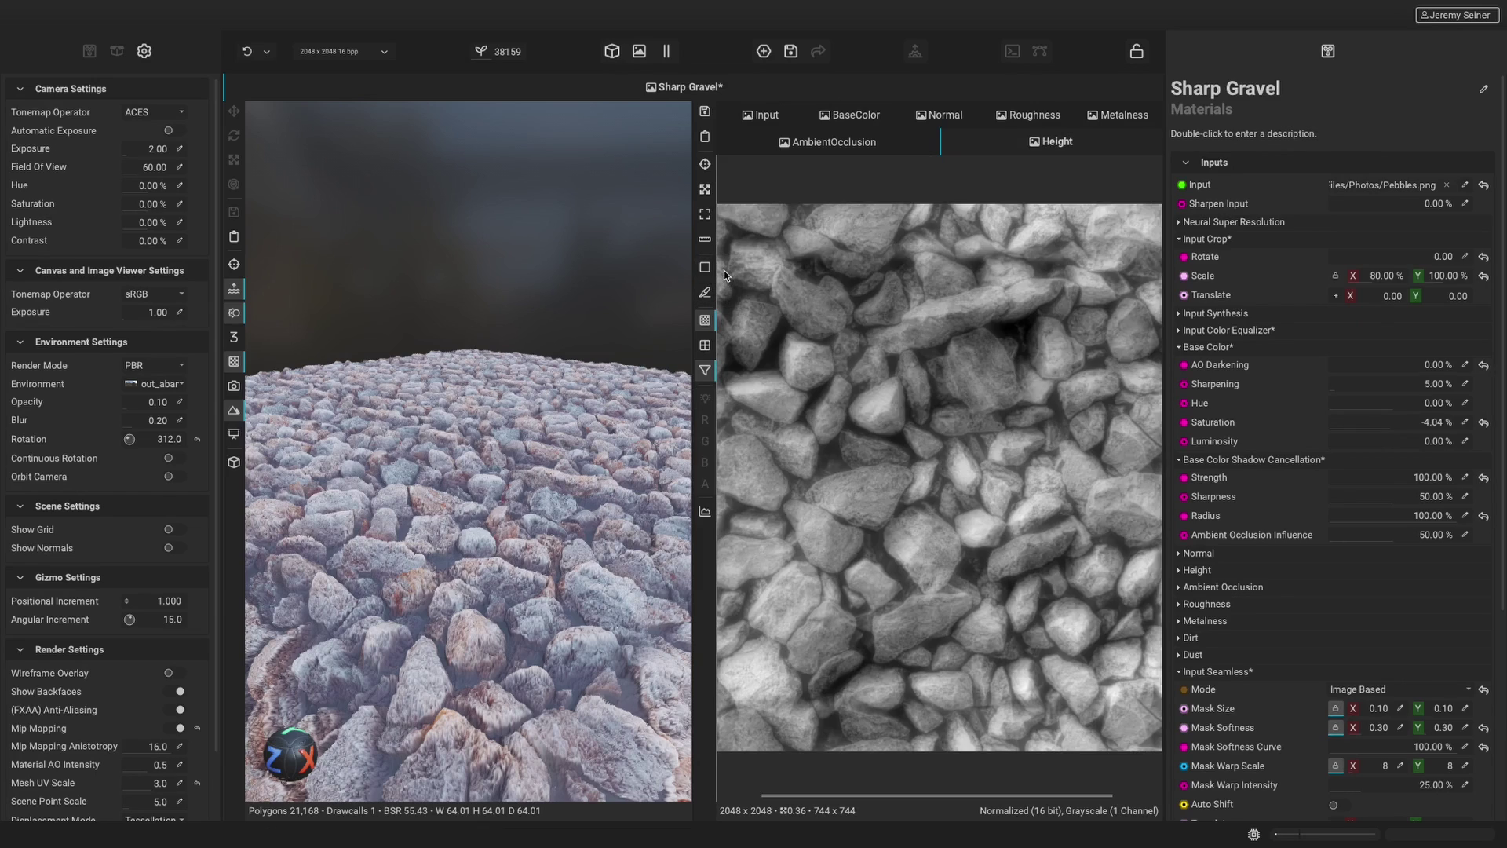
scroll(920, 455, "down", 2)
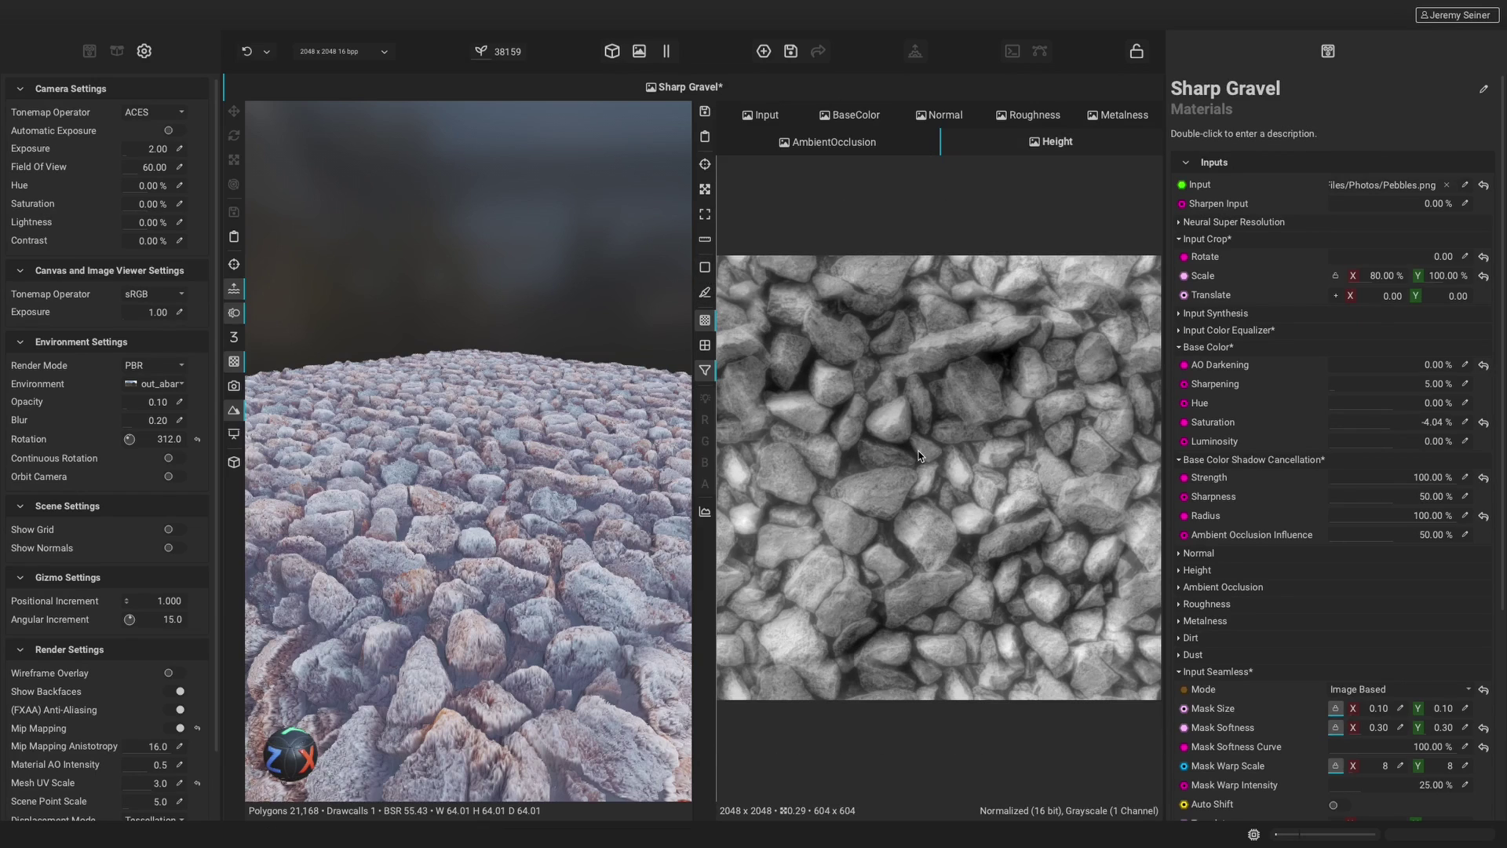
left_click(1195, 570)
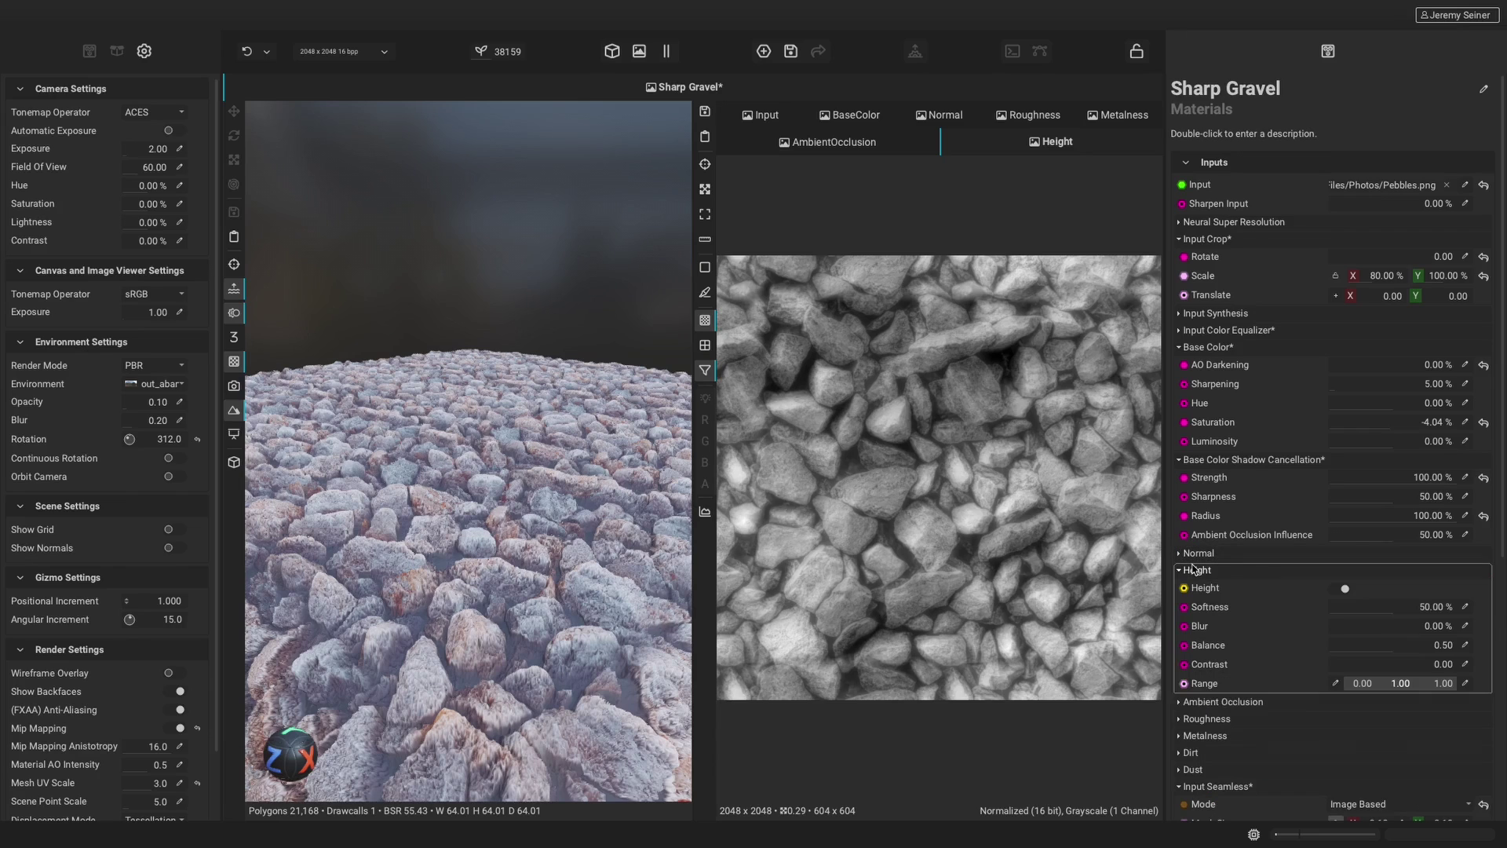
scroll(931, 495, "up", 5)
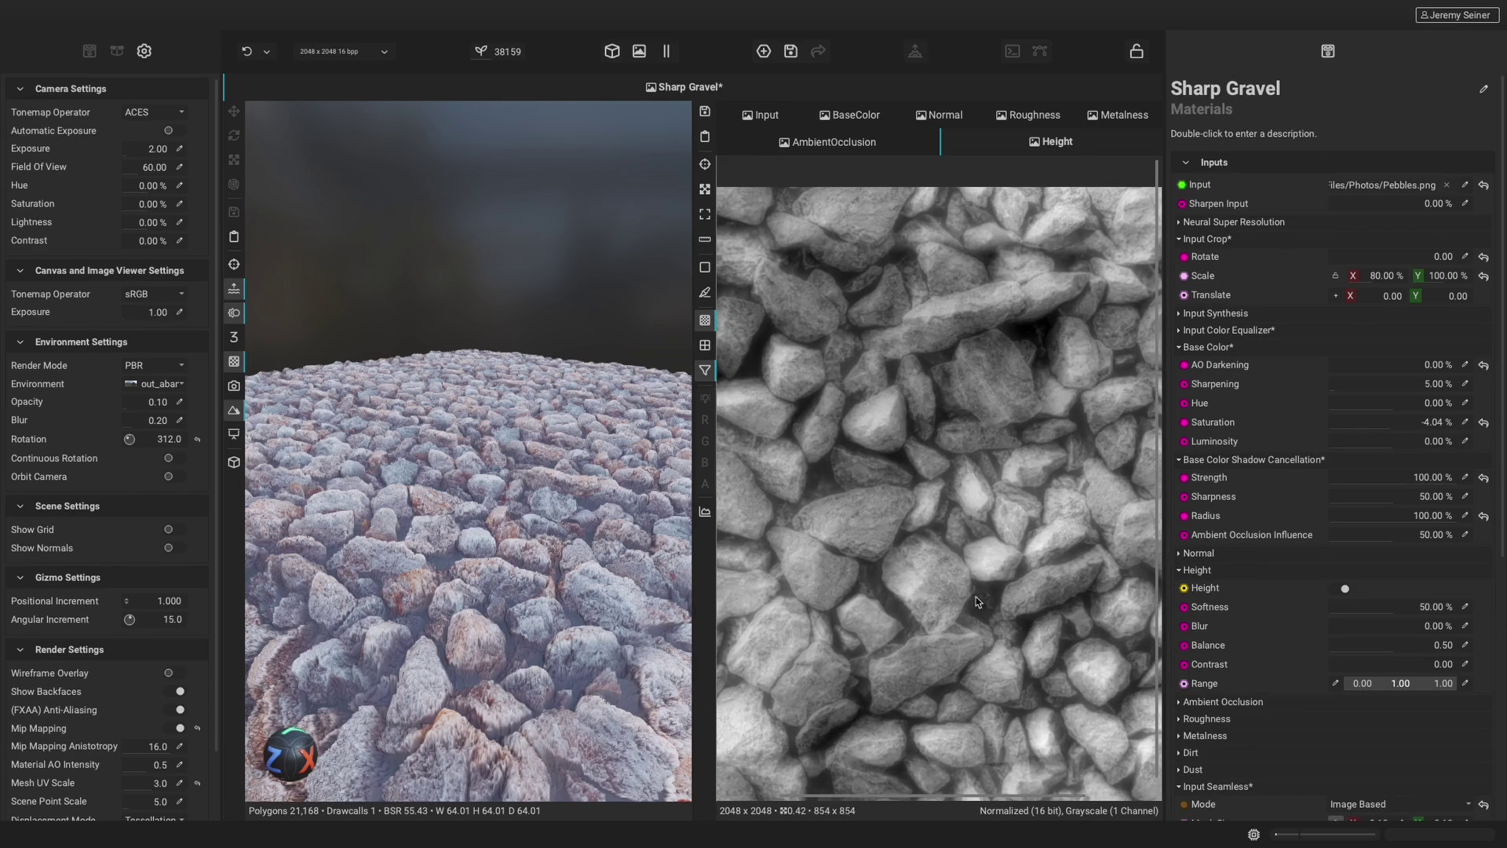
scroll(931, 494, "up", 1)
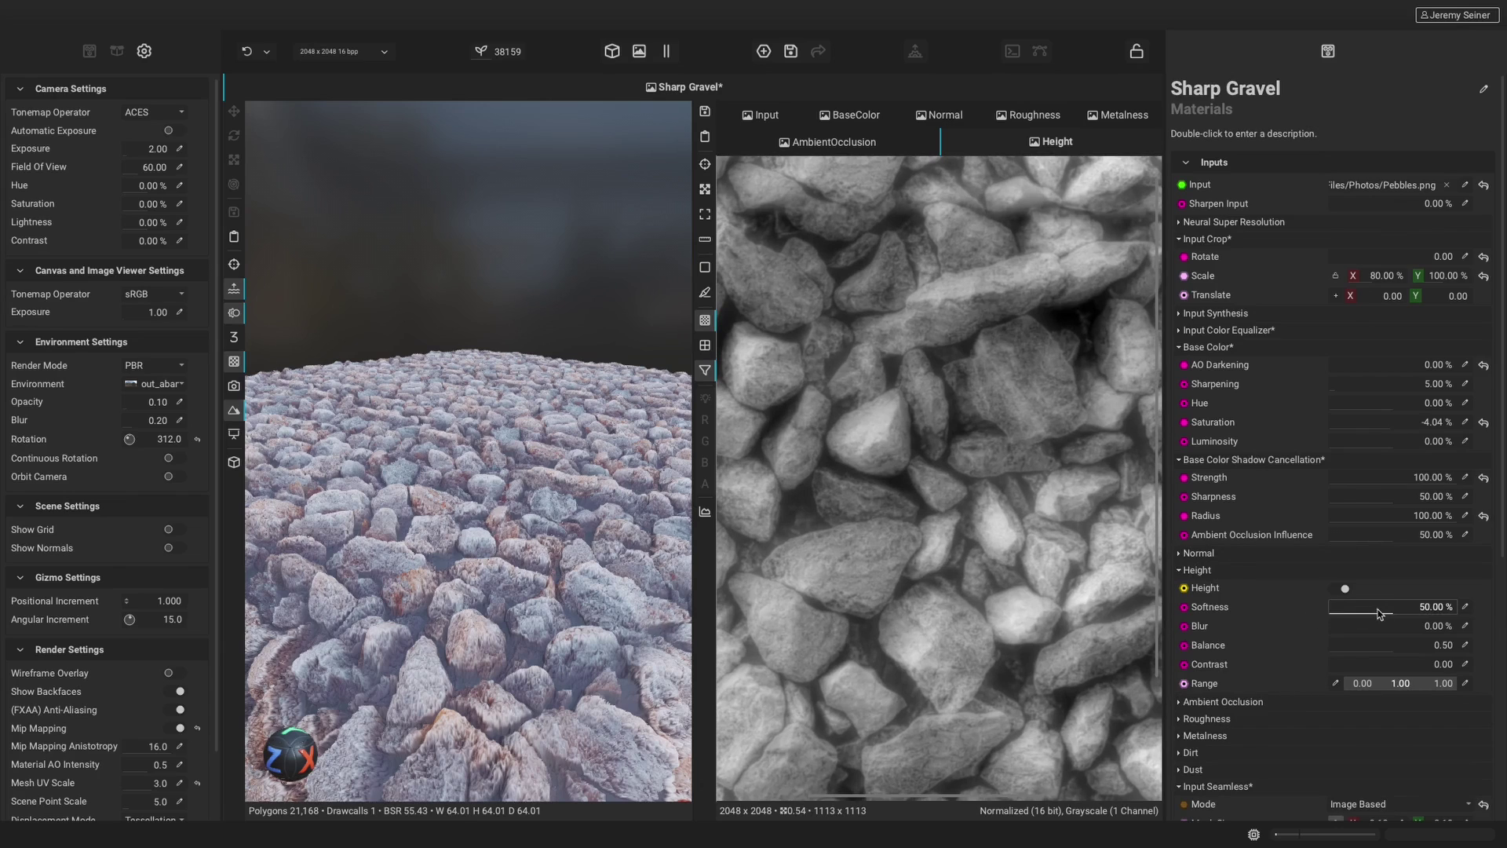
Step: Try a lower height Softness, reset it to its default, and set the height Blur to 10 %, checking the cube's relief
left_click_drag(1391, 615, 1337, 614)
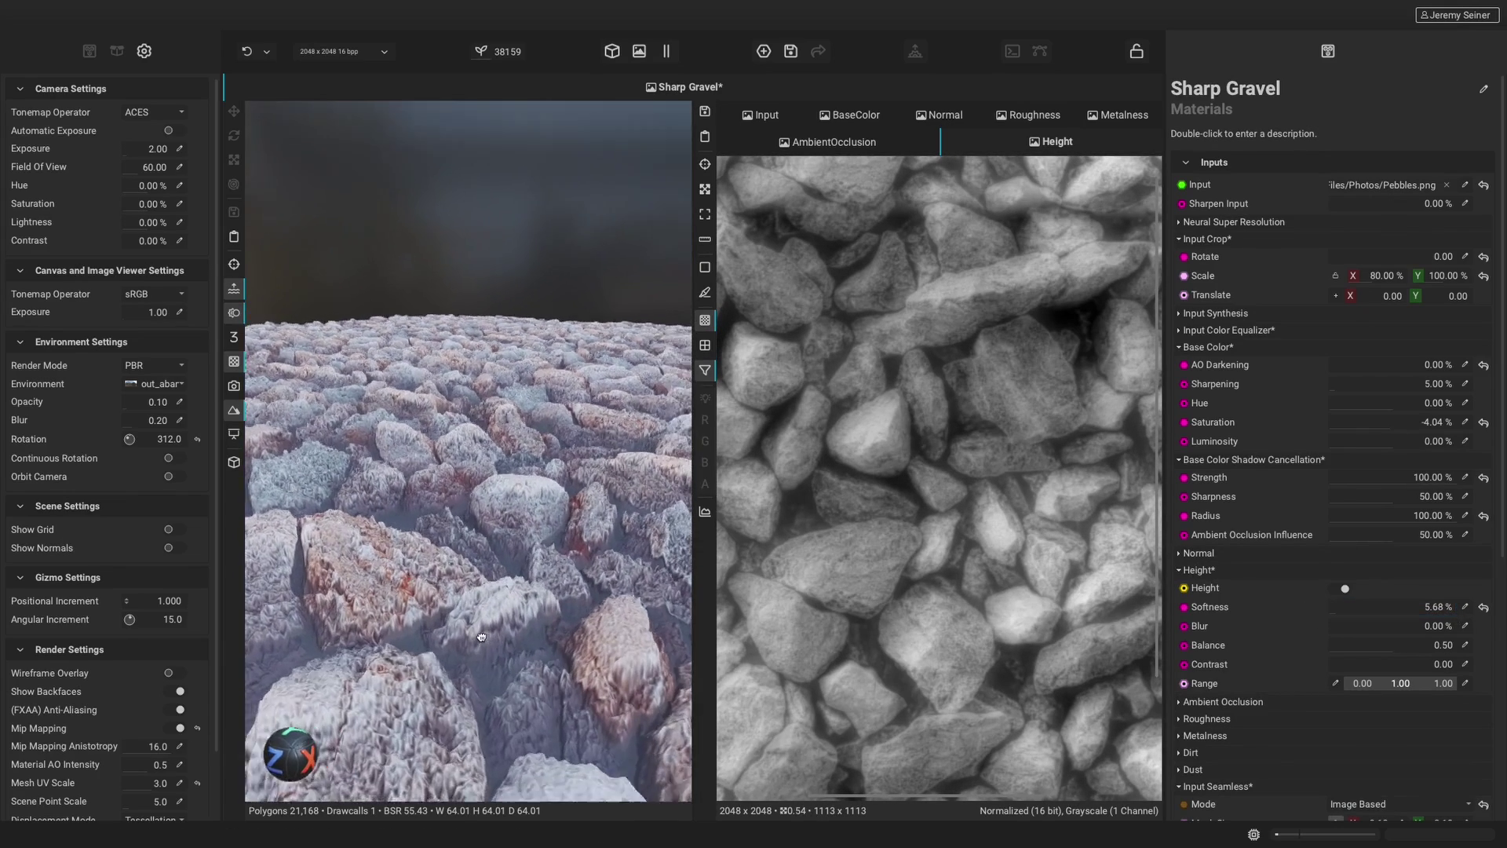
left_click_drag(1338, 604, 1341, 636)
left_click(1482, 608)
scroll(471, 609, "down", 3)
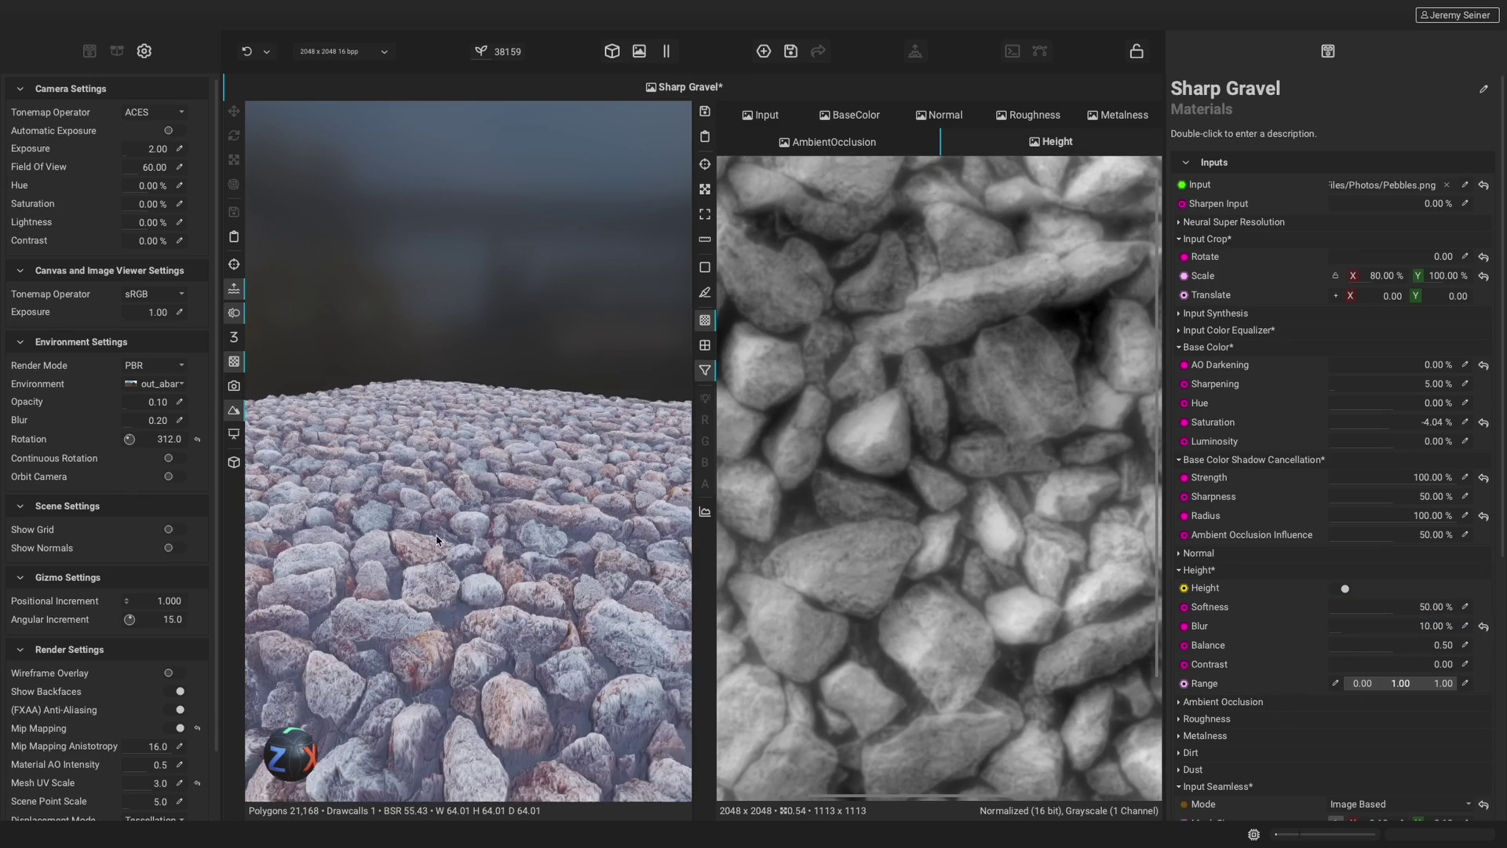
scroll(471, 606, "up", 2)
left_click_drag(473, 594, 460, 606)
scroll(460, 605, "down", 3)
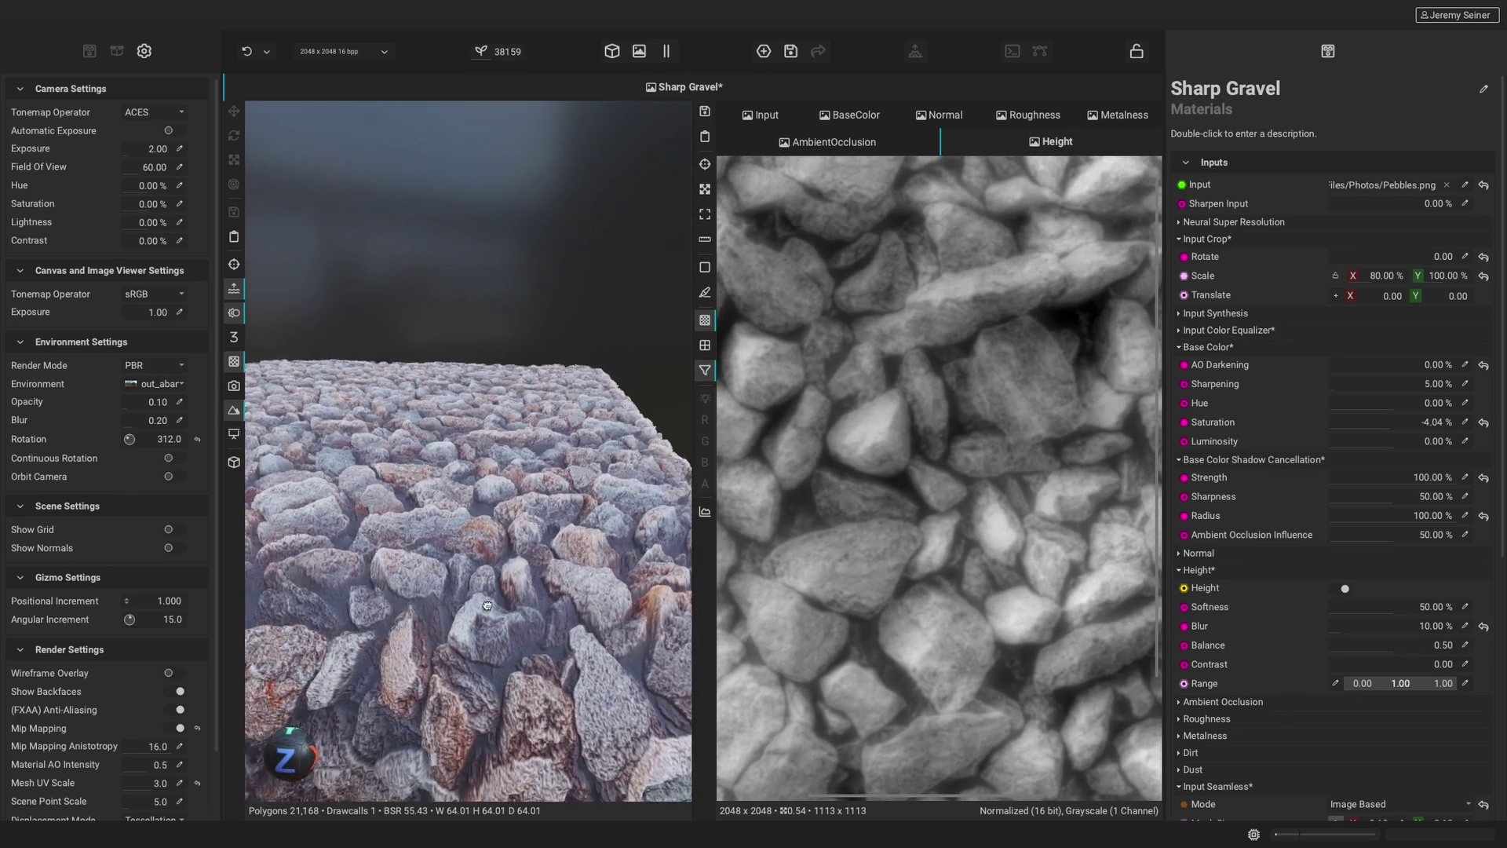
scroll(458, 604, "up", 3)
scroll(455, 604, "up", 2)
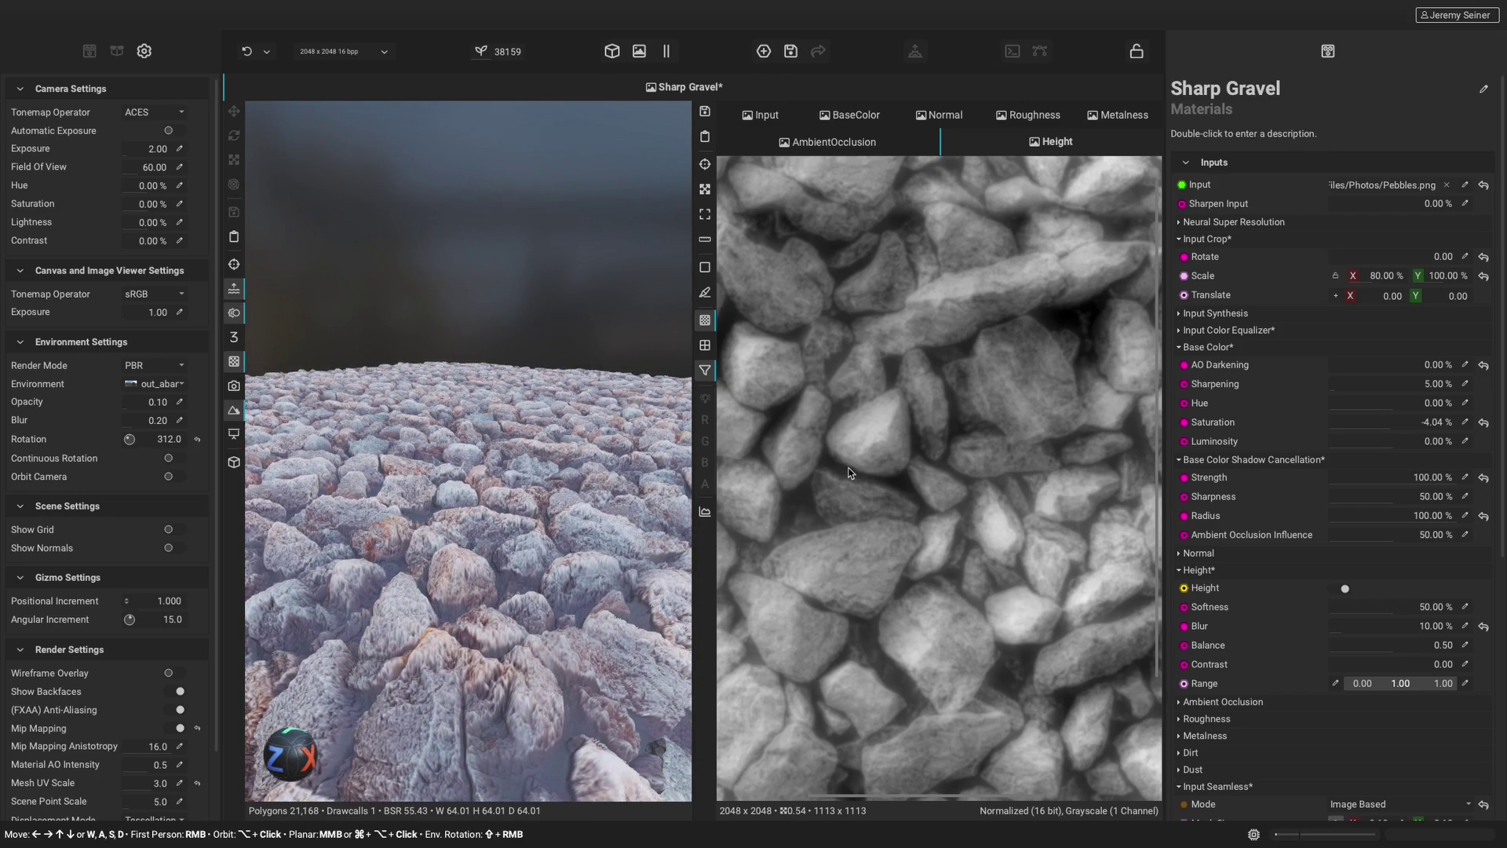
scroll(848, 472, "down", 3)
Step: Show the Normal map, open the Normal parameters and set High Frequency Softness to 90 %
left_click(946, 116)
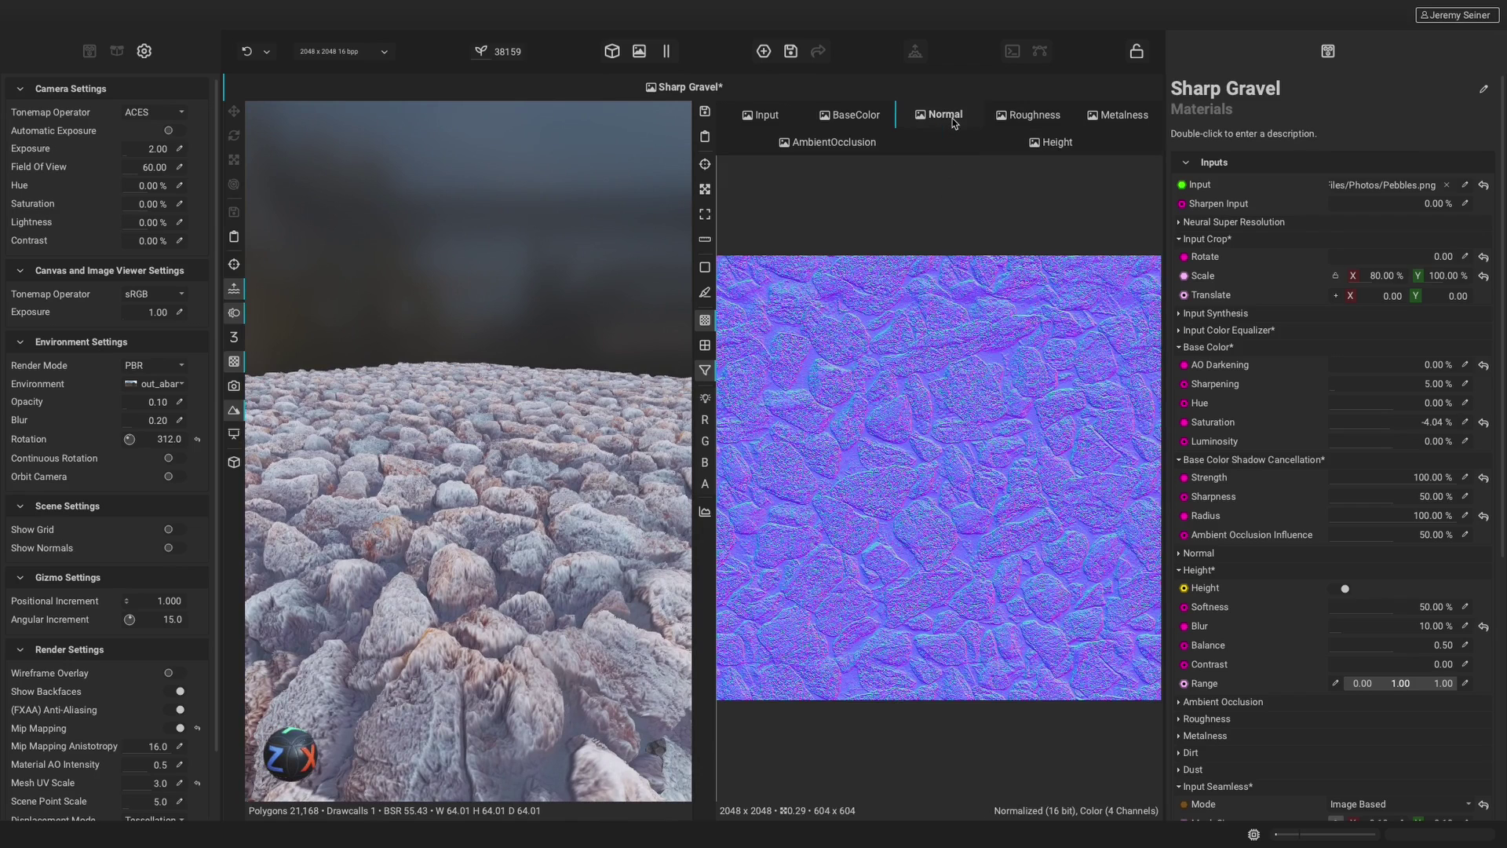
left_click(1195, 552)
scroll(1219, 585, "down", 1)
scroll(1218, 585, "down", 3)
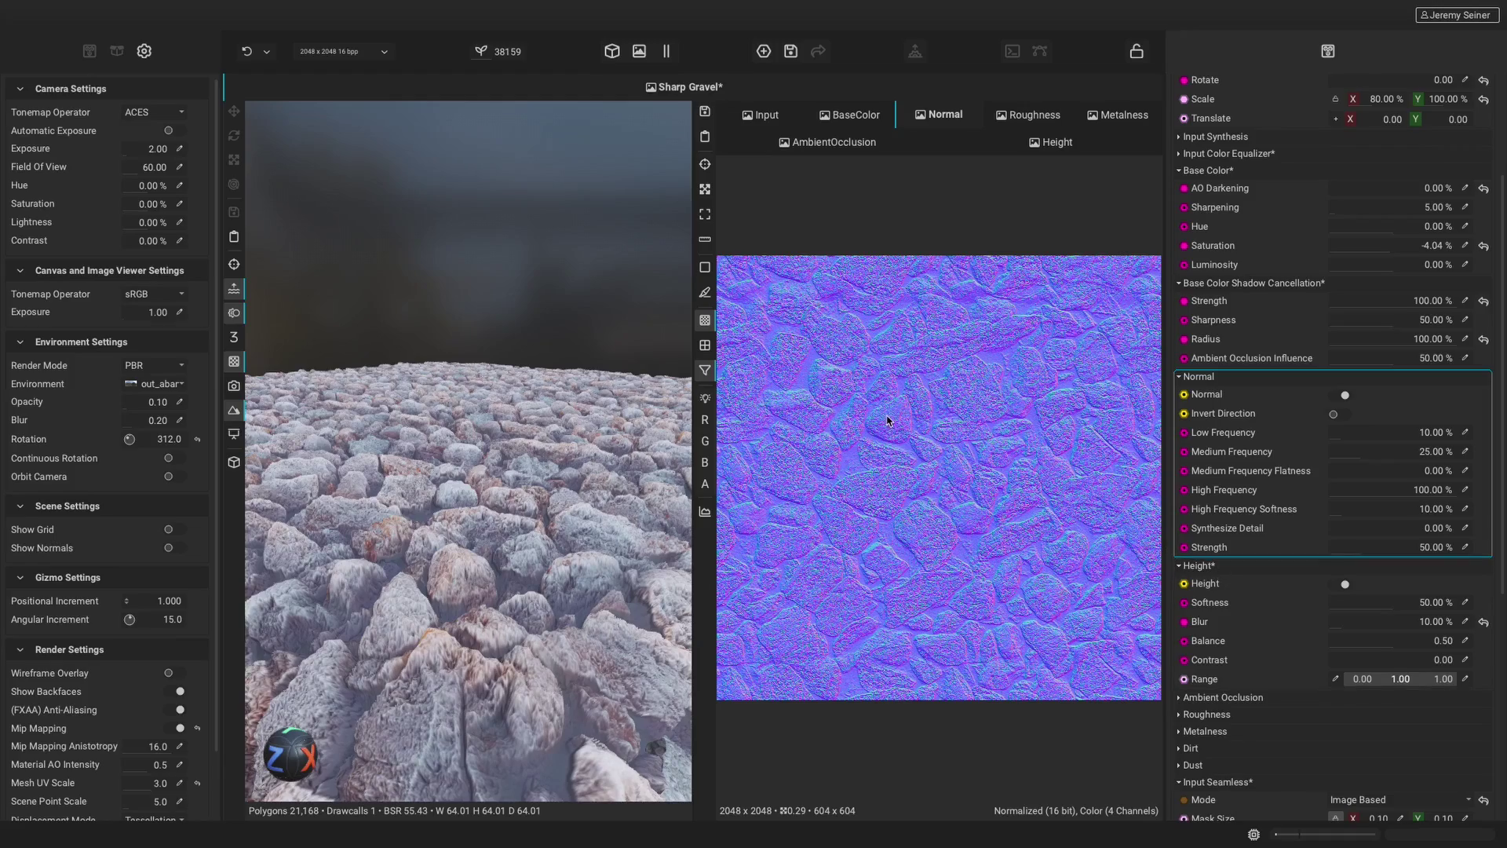
scroll(887, 420, "up", 3)
scroll(878, 388, "up", 2)
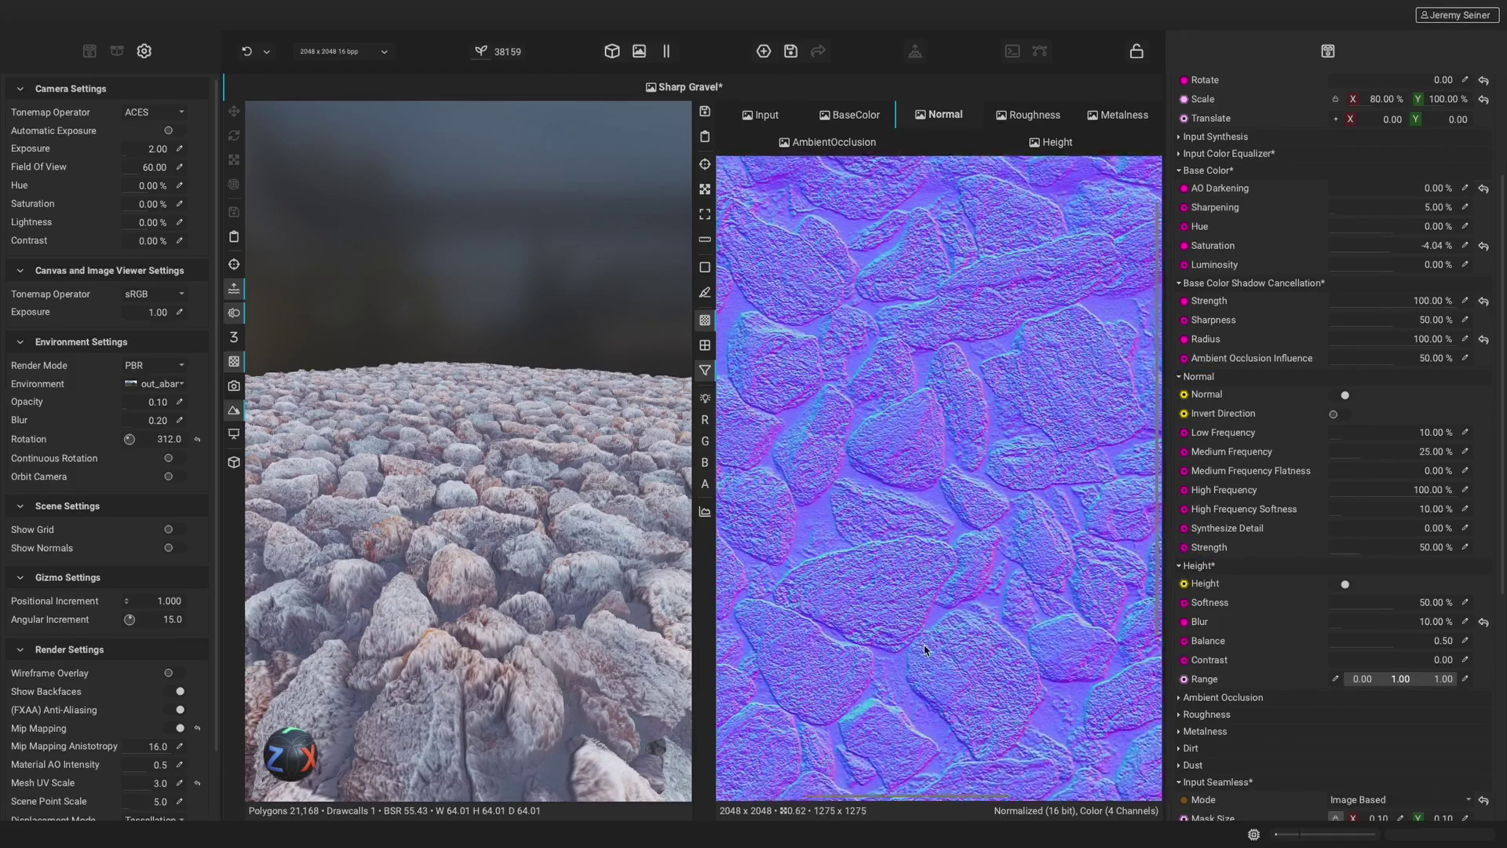
scroll(905, 528, "up", 2)
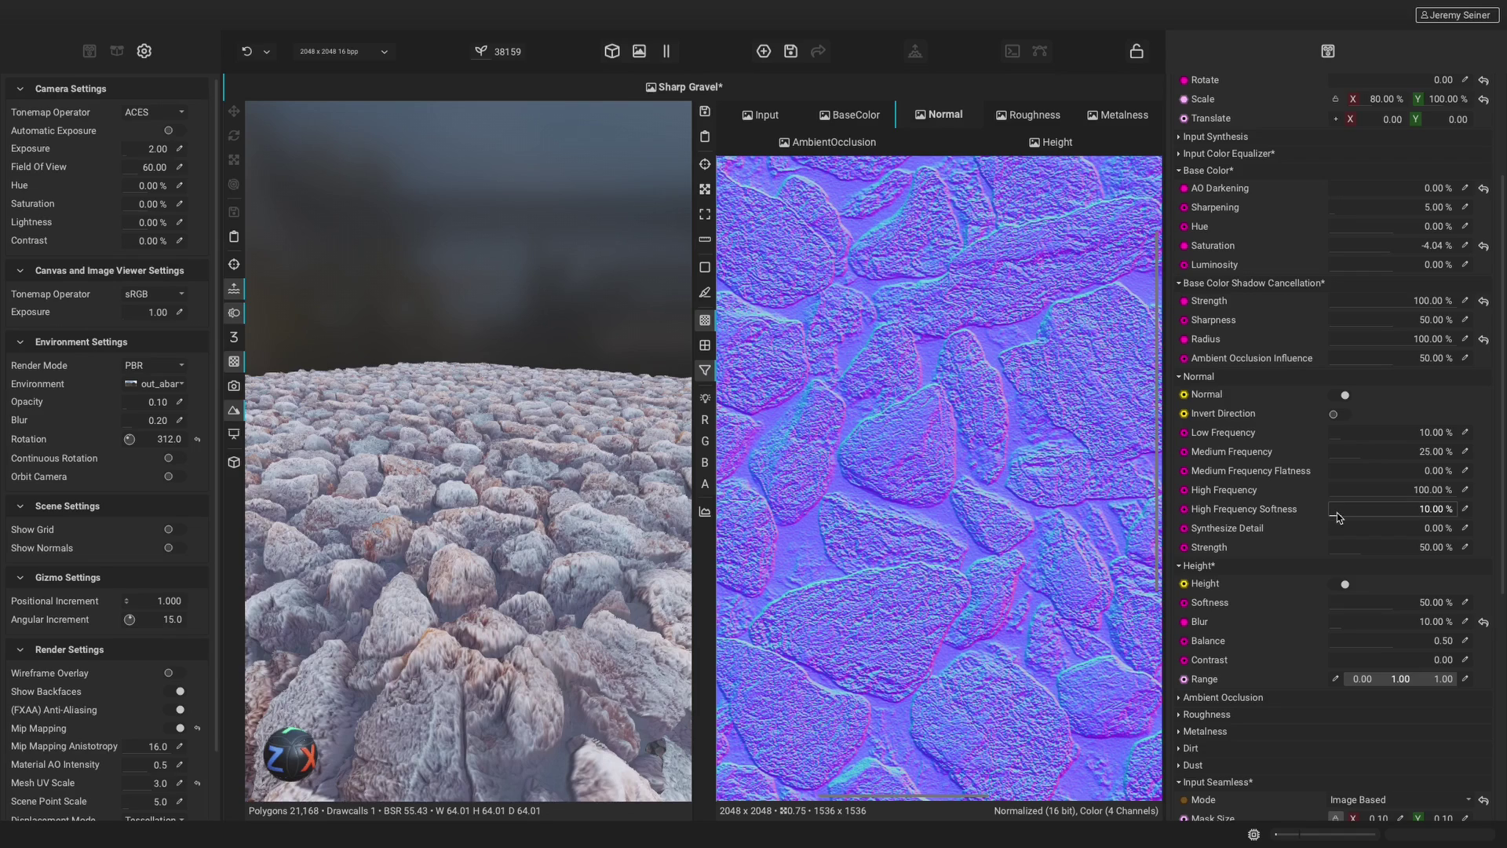
left_click_drag(1341, 516, 1449, 518)
scroll(925, 492, "down", 4)
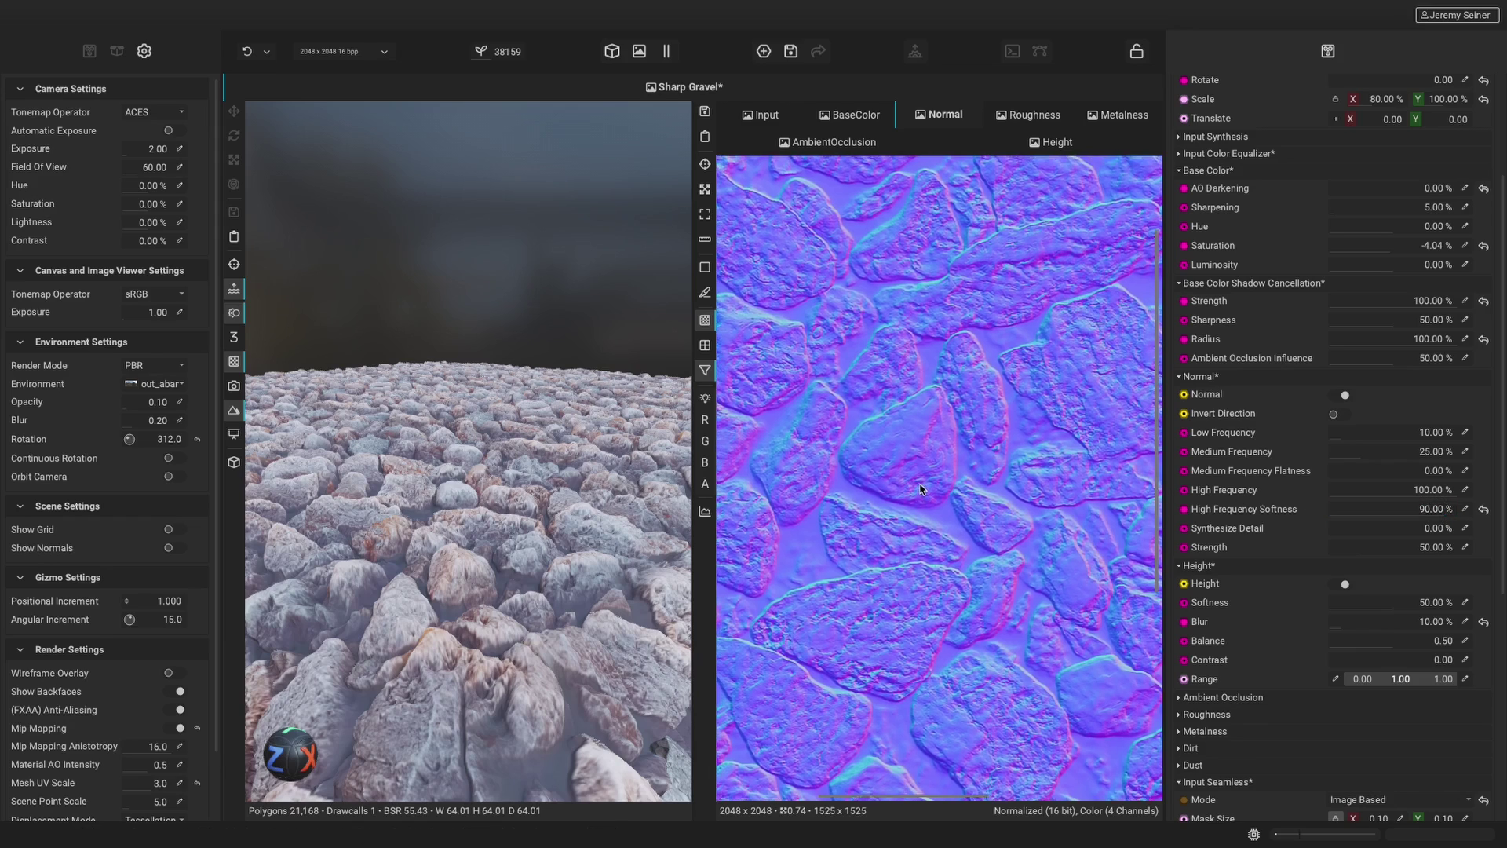
Step: Set the normal's Medium Frequency to 100 % and its Low Frequency to 30 %
scroll(909, 385, "down", 2)
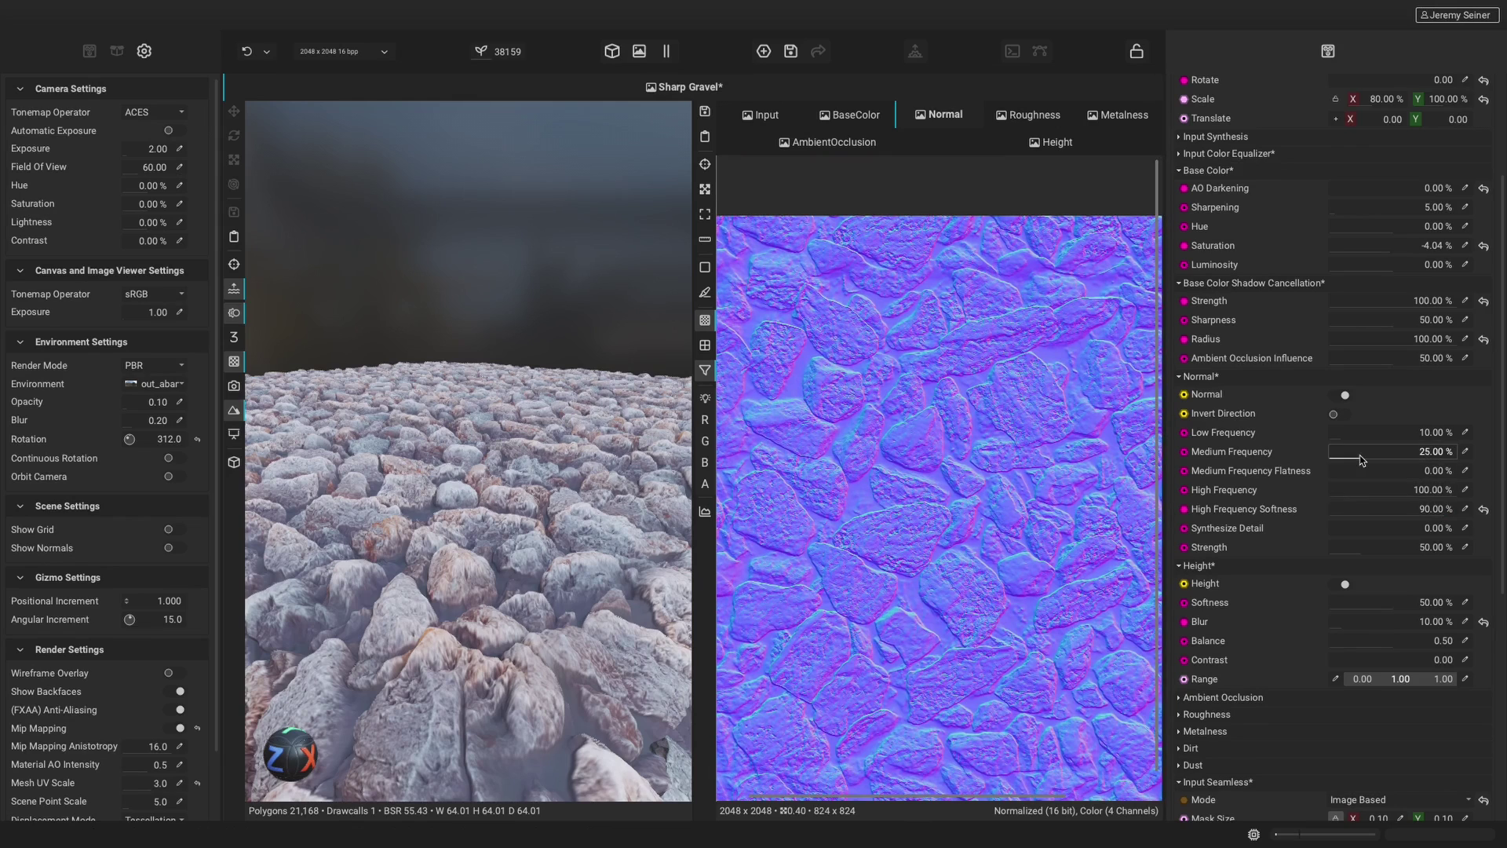
left_click_drag(1361, 460, 1462, 460)
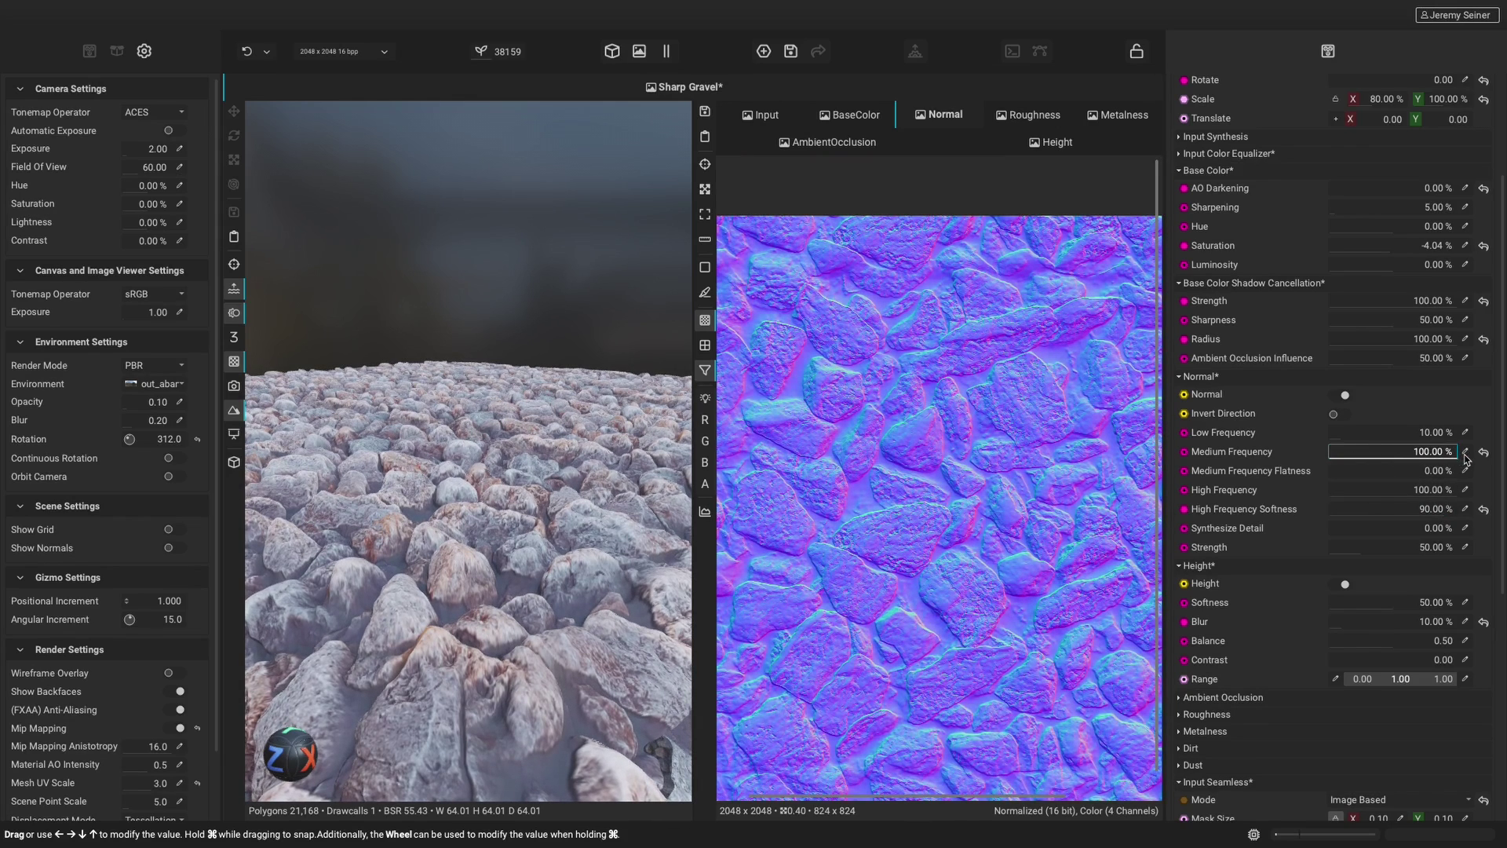
scroll(923, 577, "down", 2)
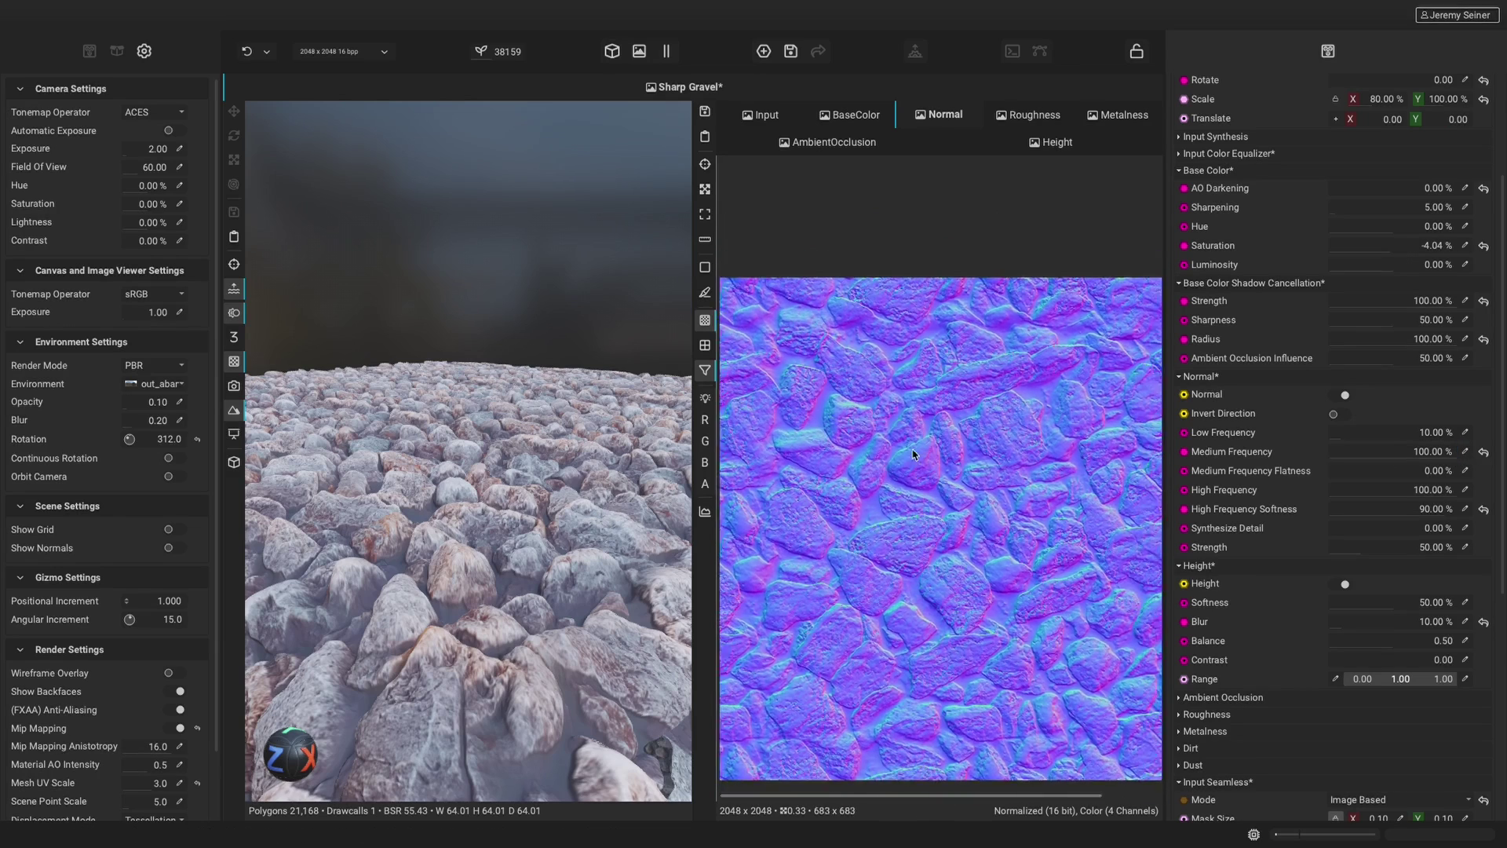
middle_click_drag(1000, 592, 959, 550)
key("f")
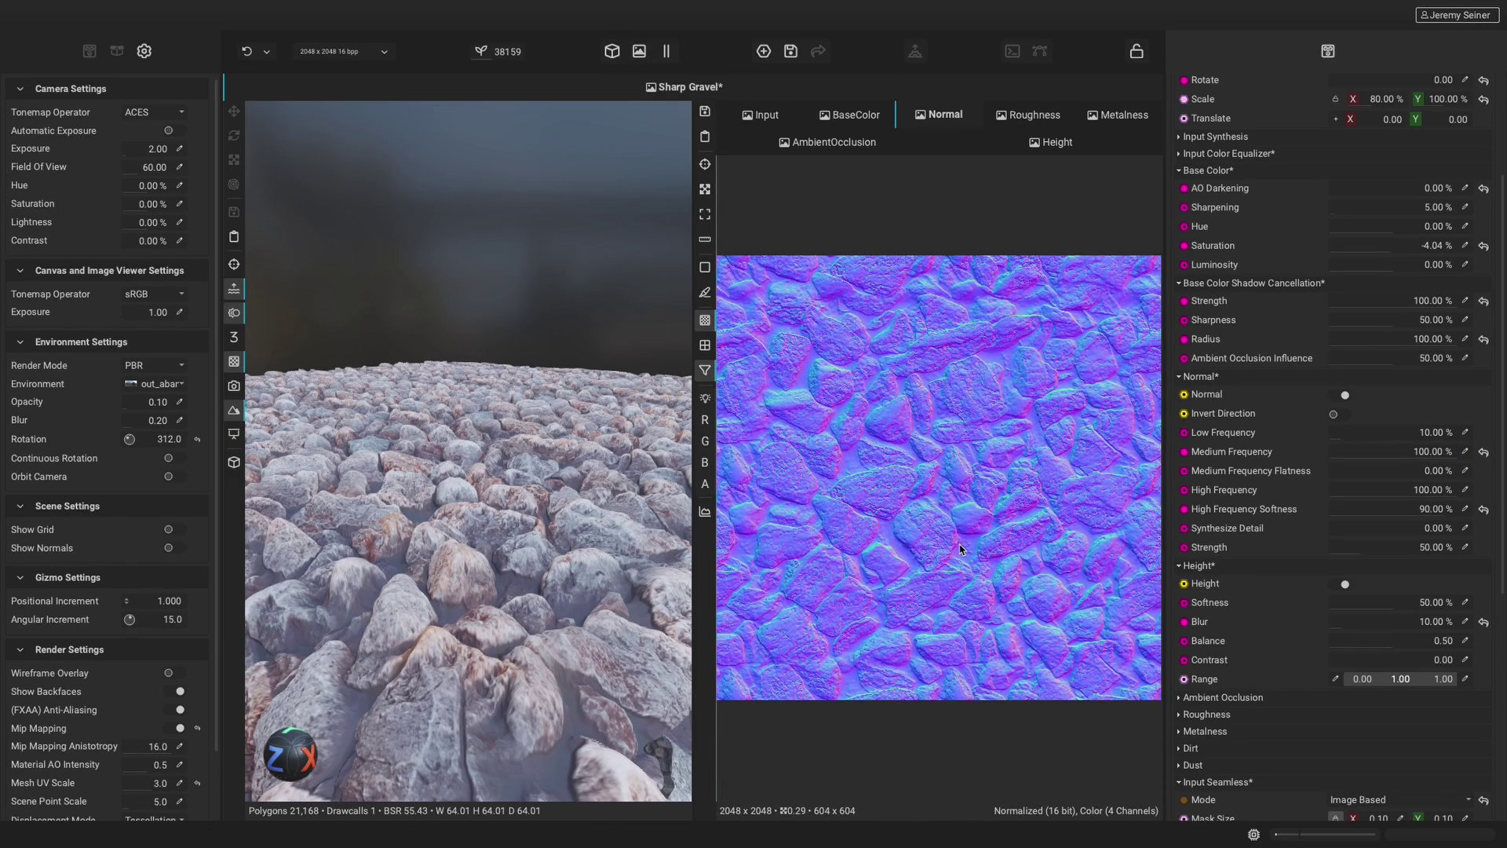
mouse_move(1345, 445)
left_mouse_down()
mouse_move(1417, 440)
mouse_move(1367, 441)
left_mouse_up()
Step: Inspect the gravel on the cube and rotate the environment lighting to 285
scroll(437, 546, "down", 5)
scroll(420, 504, "up", 5)
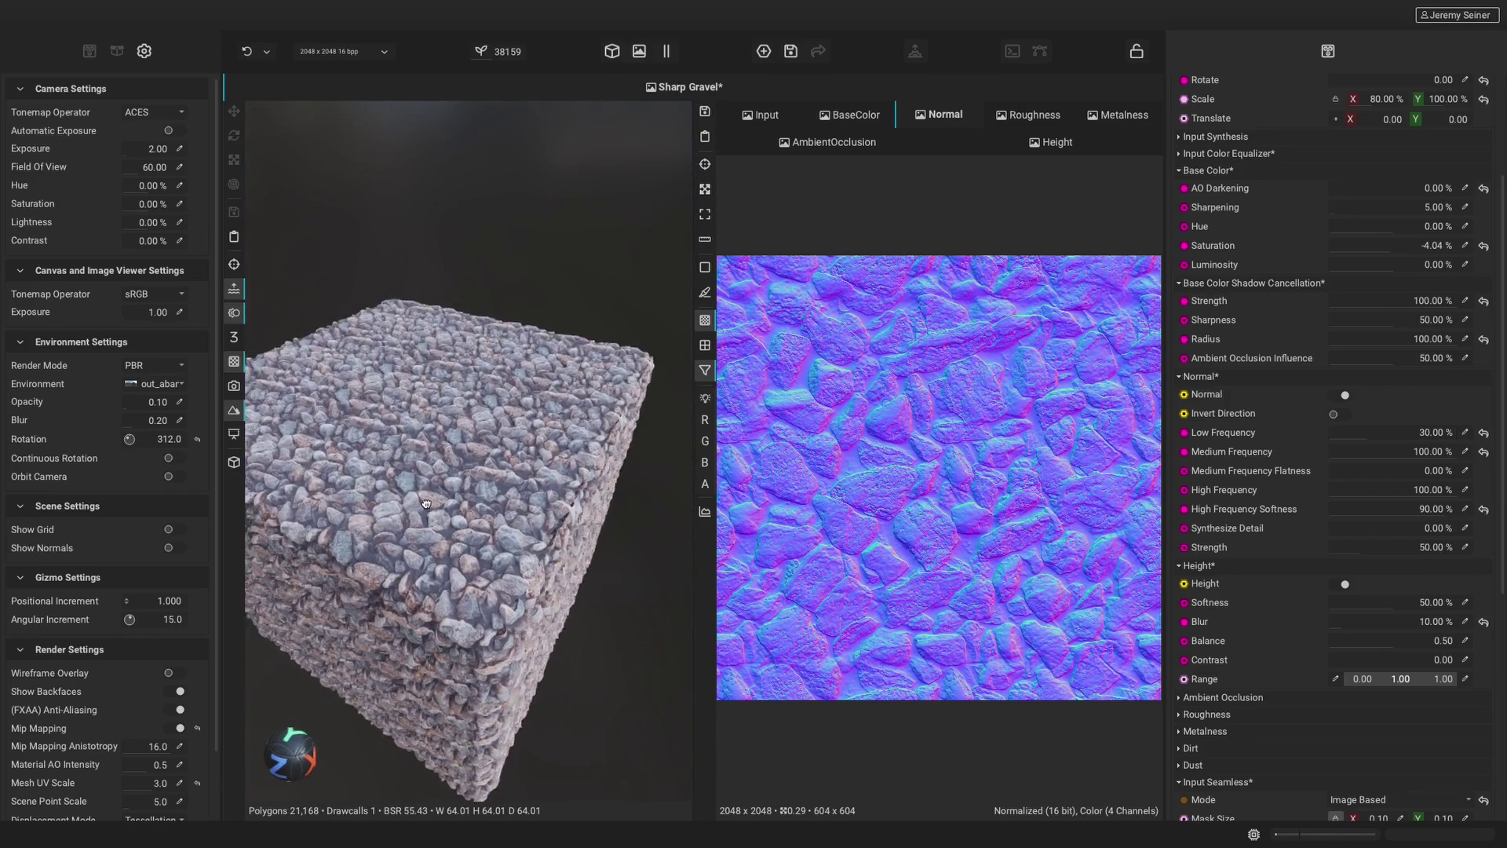
left_click_drag(431, 541, 515, 569)
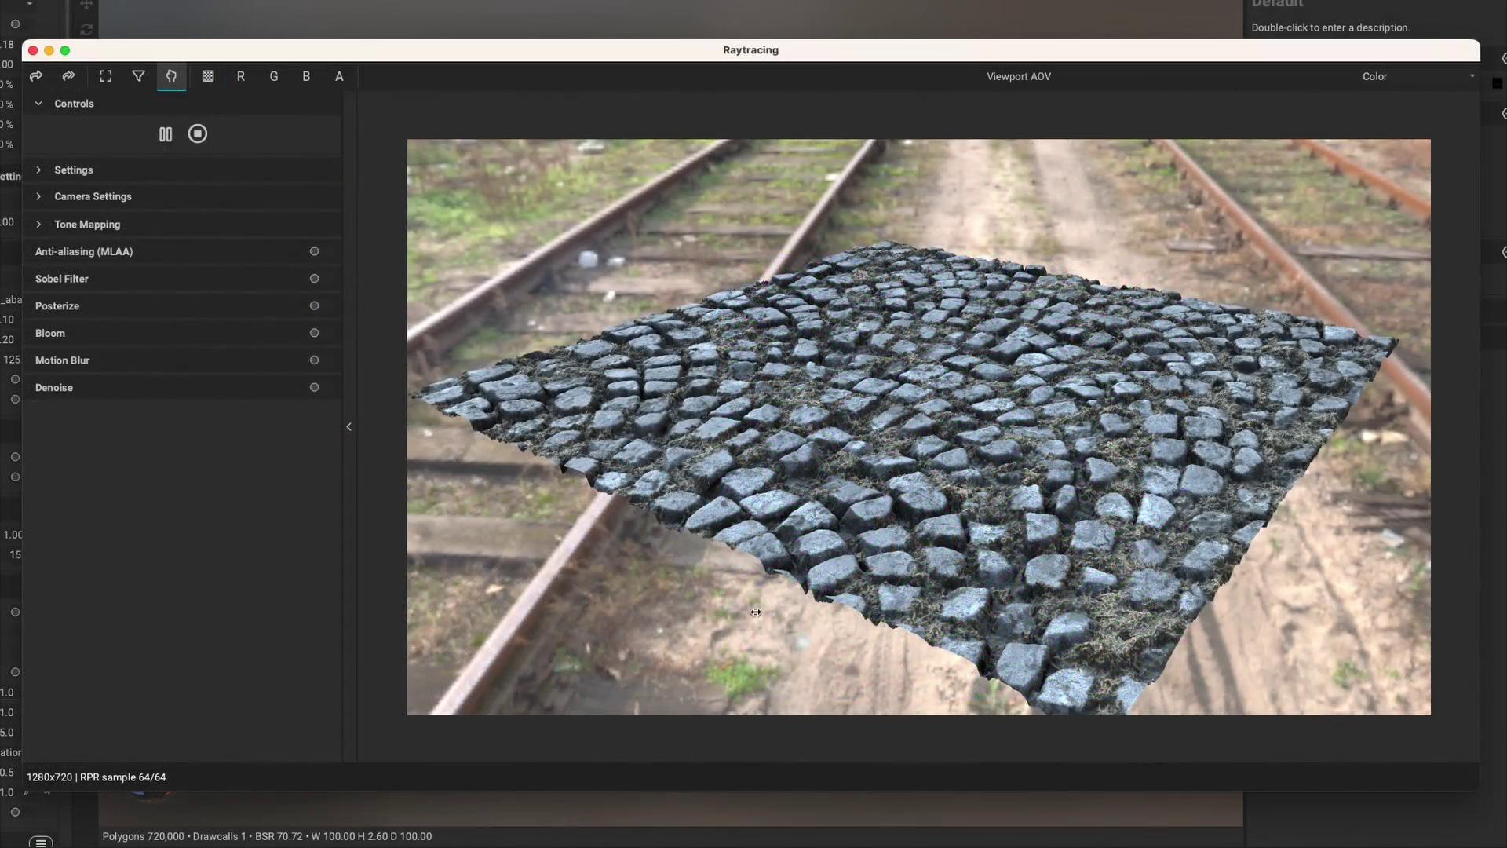
right_click_drag(755, 612, 701, 609, "shift")
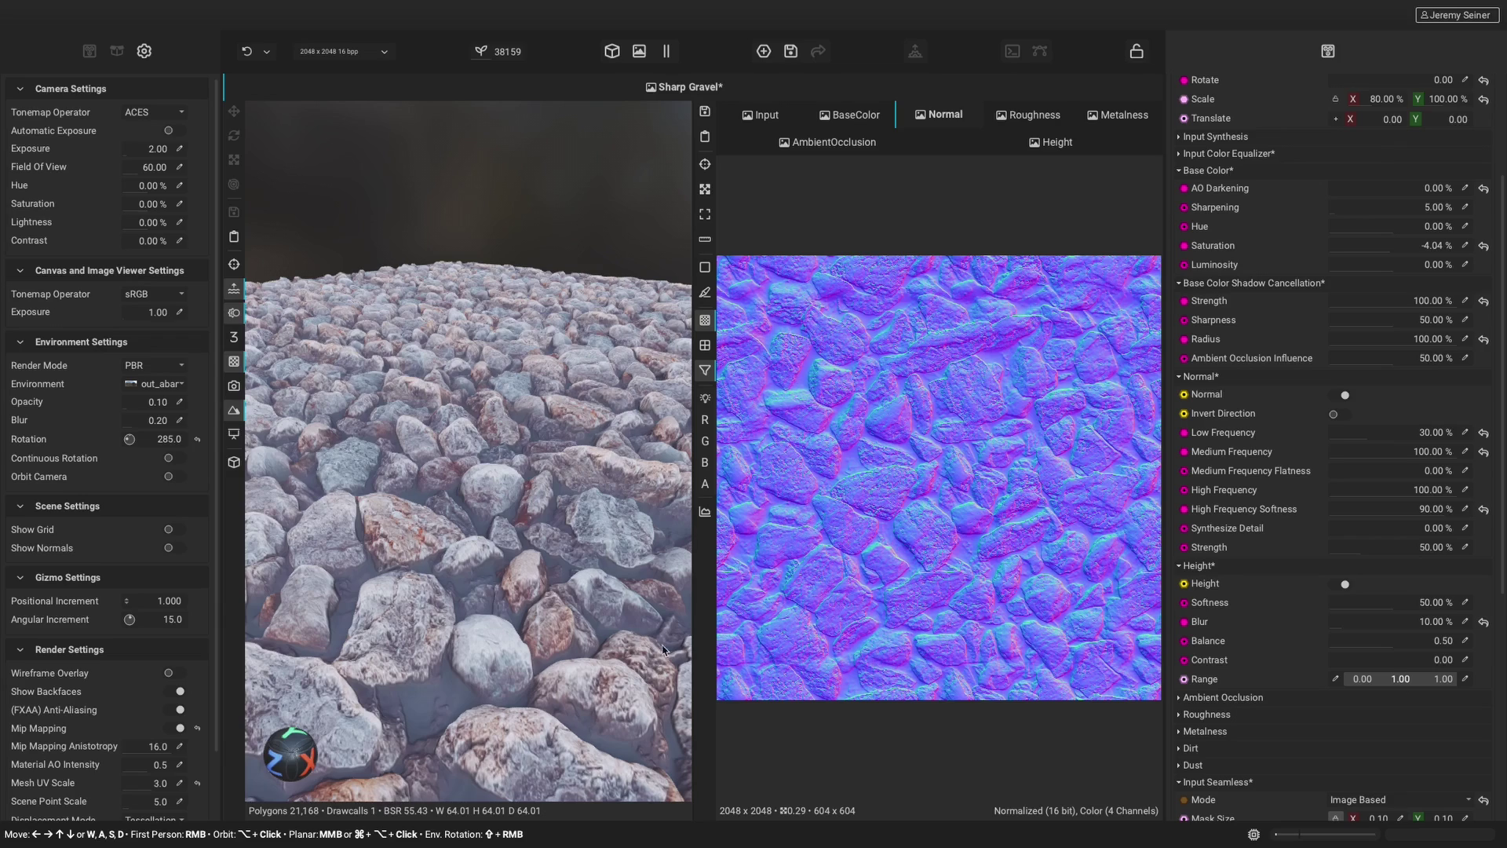
Step: Show the AmbientOcclusion map, open the Ambient Occlusion parameters and set the viewport's Material AO Intensity to 1.0
left_click(804, 149)
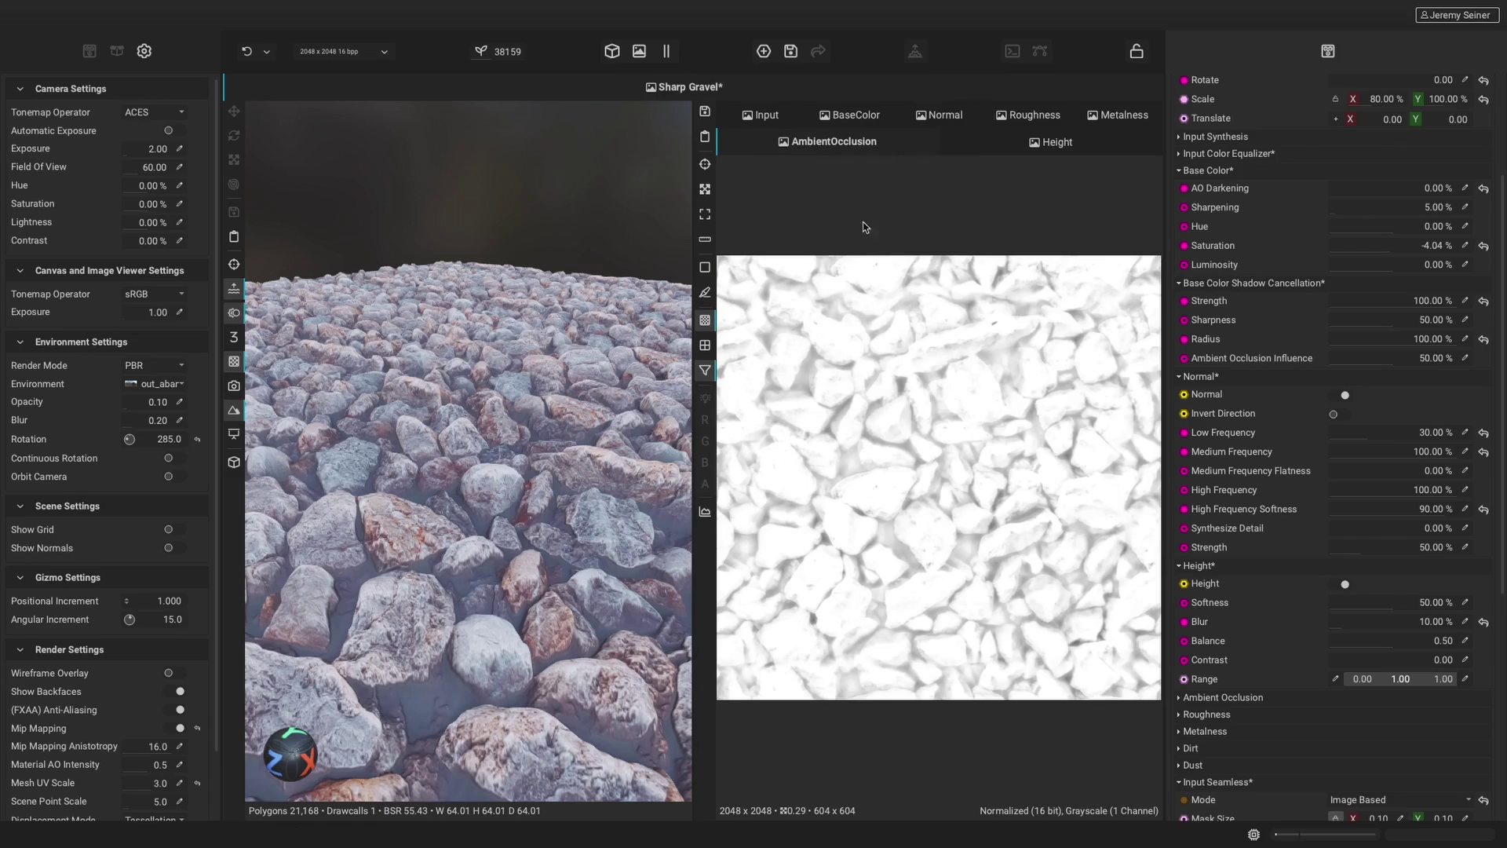
left_click(1201, 697)
scroll(1217, 659, "down", 3)
scroll(1224, 637, "down", 2)
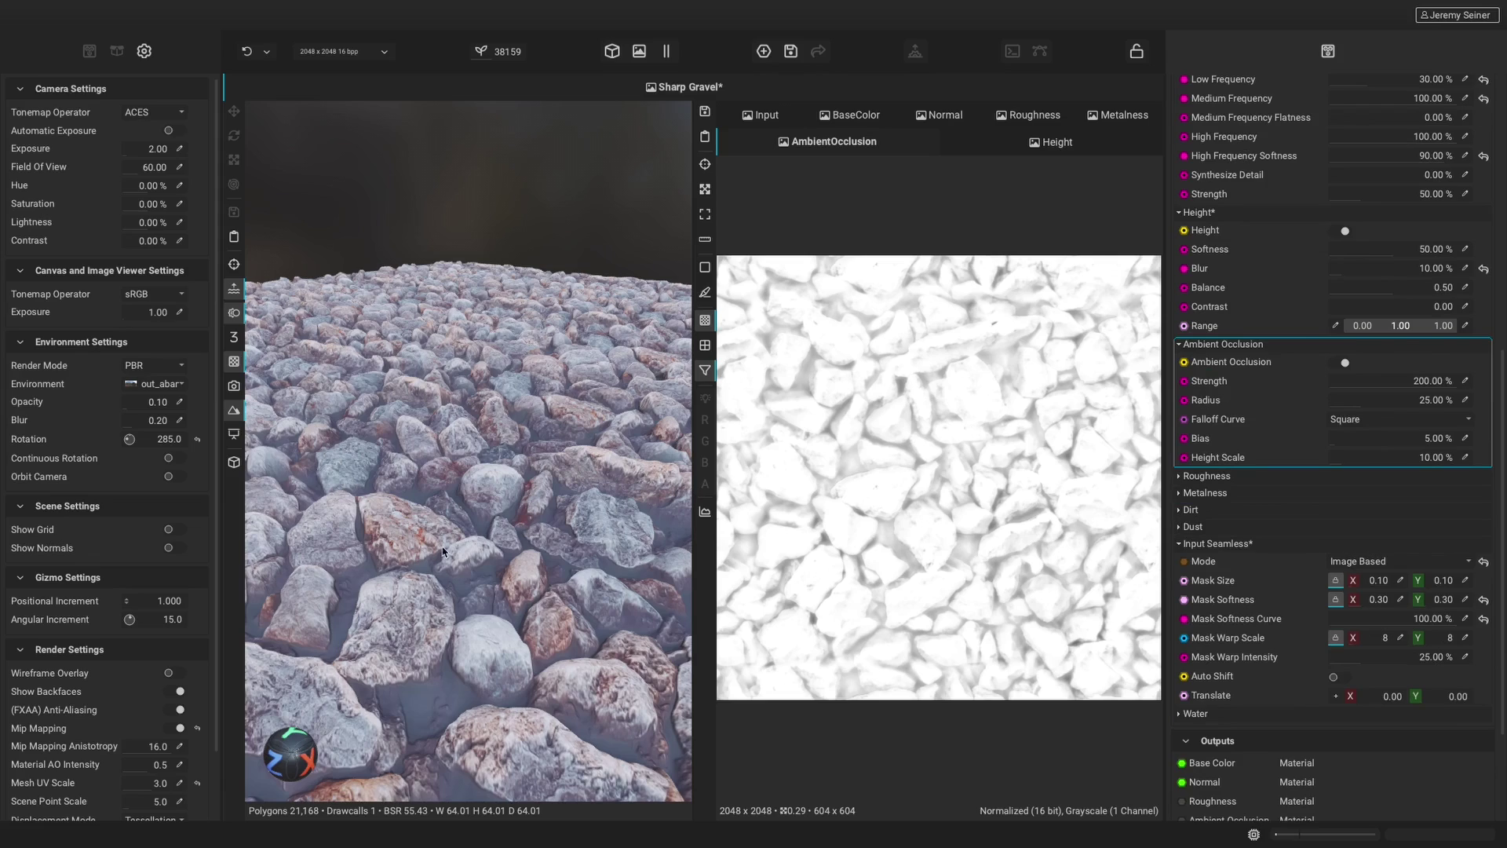
scroll(60, 662, "down", 2)
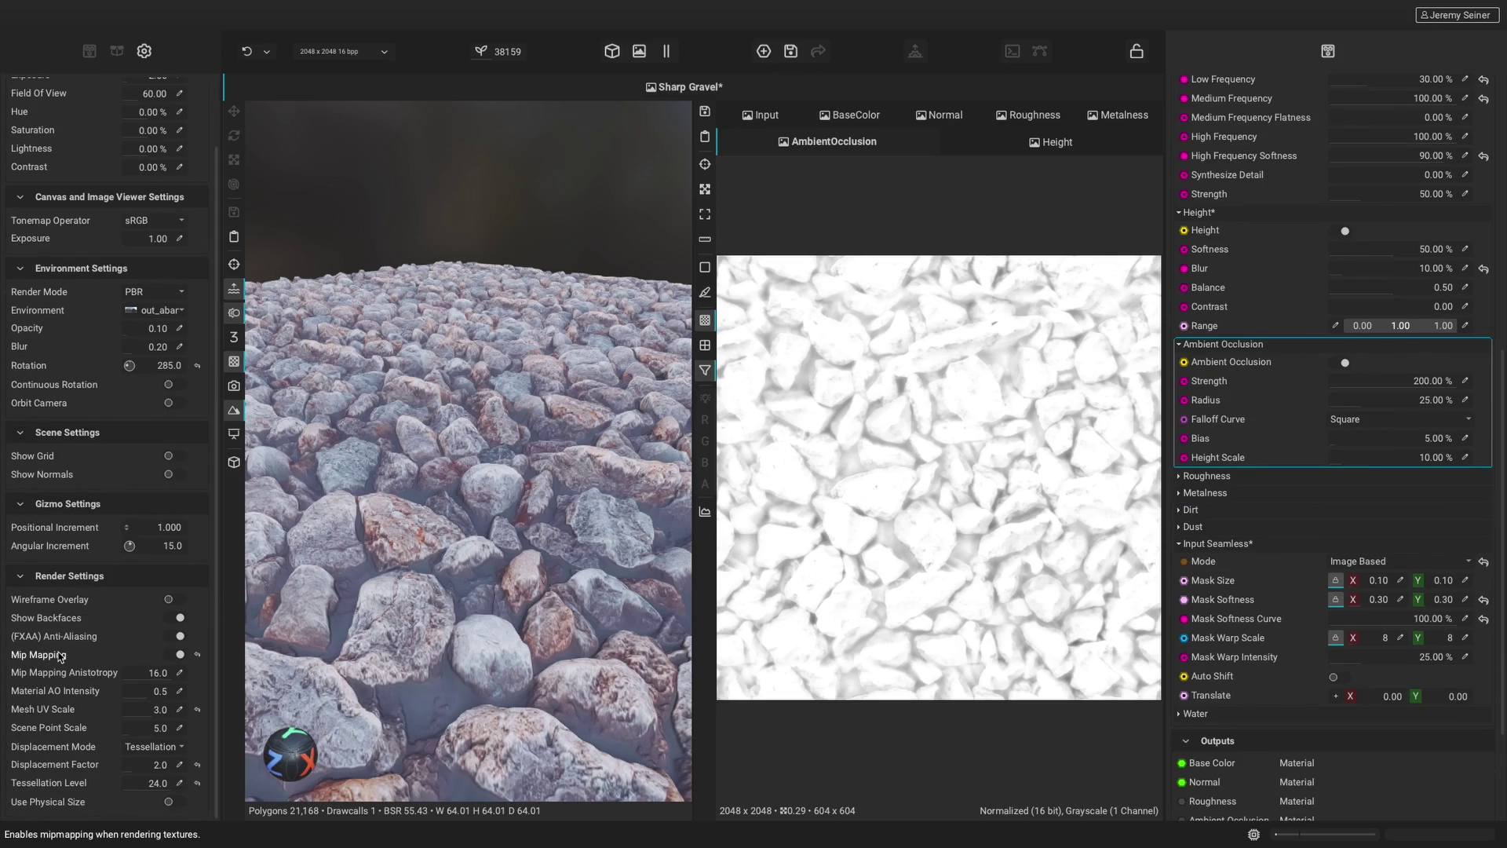
mouse_move(141, 697)
left_mouse_down()
mouse_move(170, 698)
mouse_move(116, 697)
mouse_move(227, 697)
mouse_move(108, 692)
mouse_move(205, 698)
left_mouse_up()
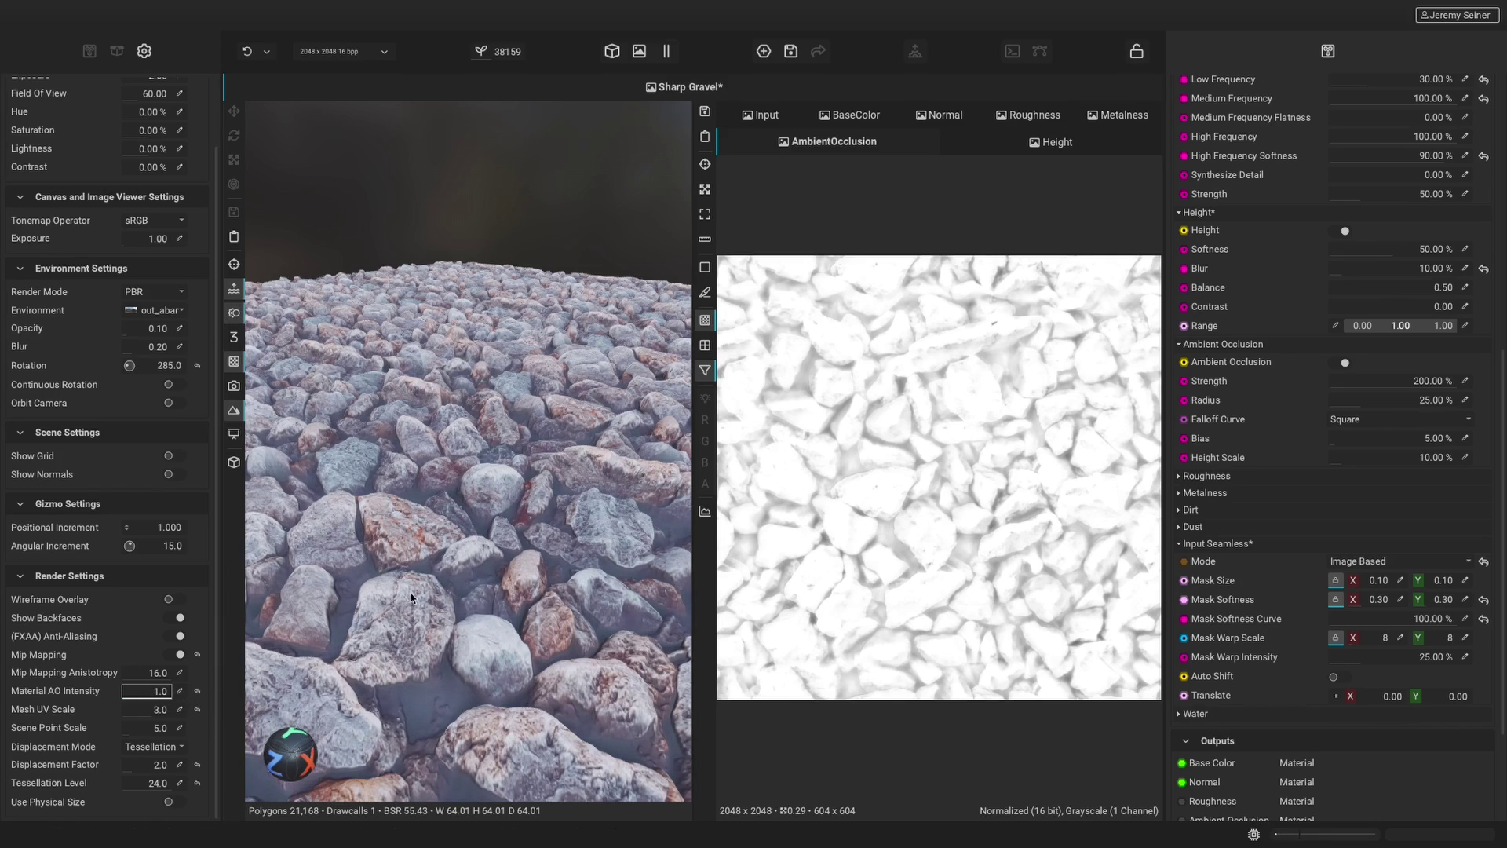
left_click_drag(411, 598, 440, 534)
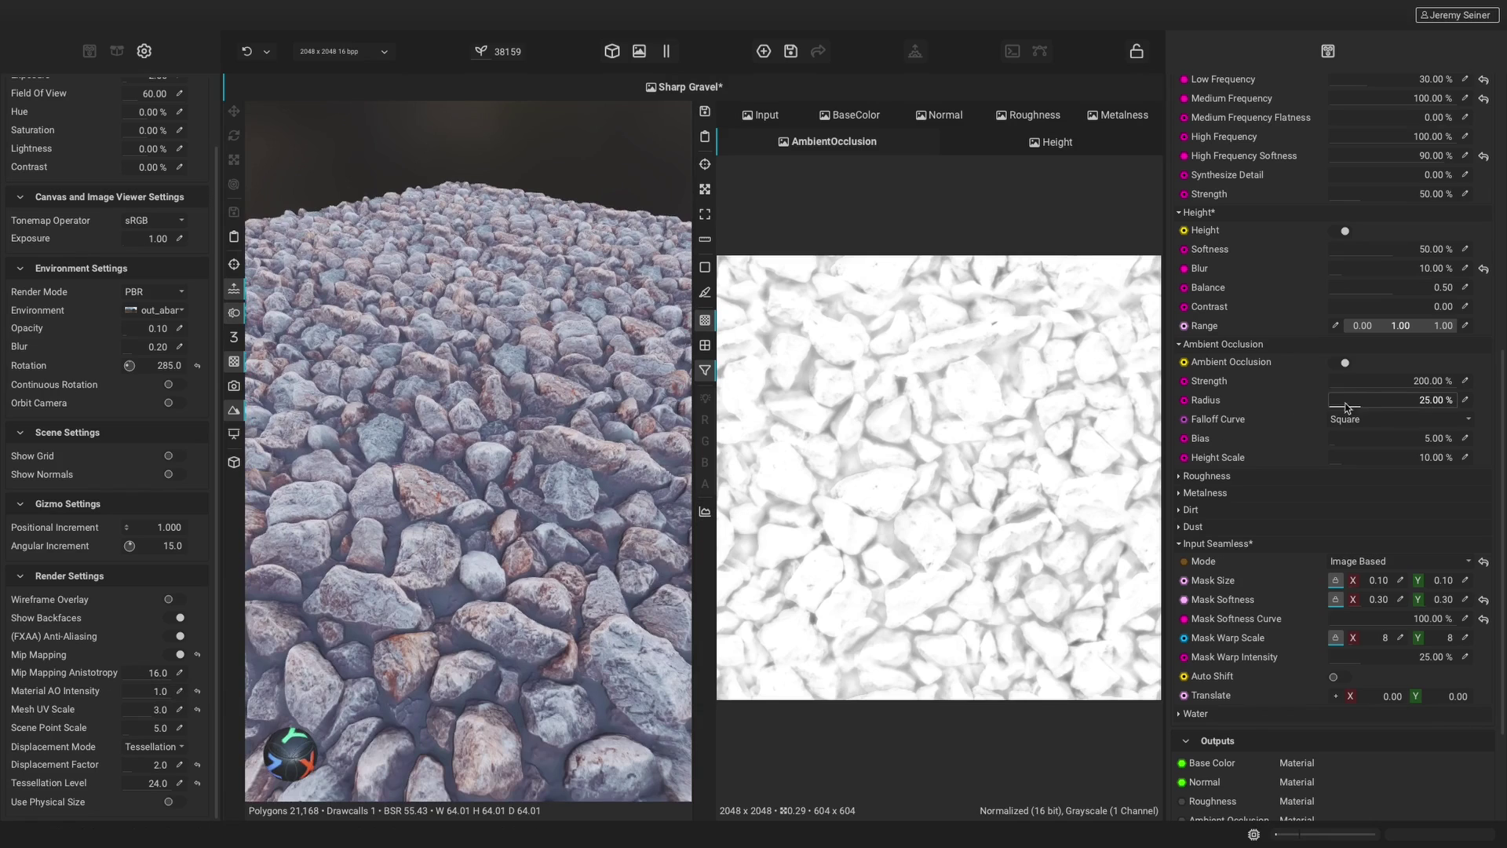
Step: Set the ambient occlusion Radius to 43.18 %, Bias to 1.52 %, Height Scale to 7.58 % and Strength to 193.18 %
left_click_drag(1388, 407, 1338, 467)
mouse_move(1450, 385)
left_mouse_down()
mouse_move(1384, 385)
mouse_move(1442, 390)
left_mouse_up()
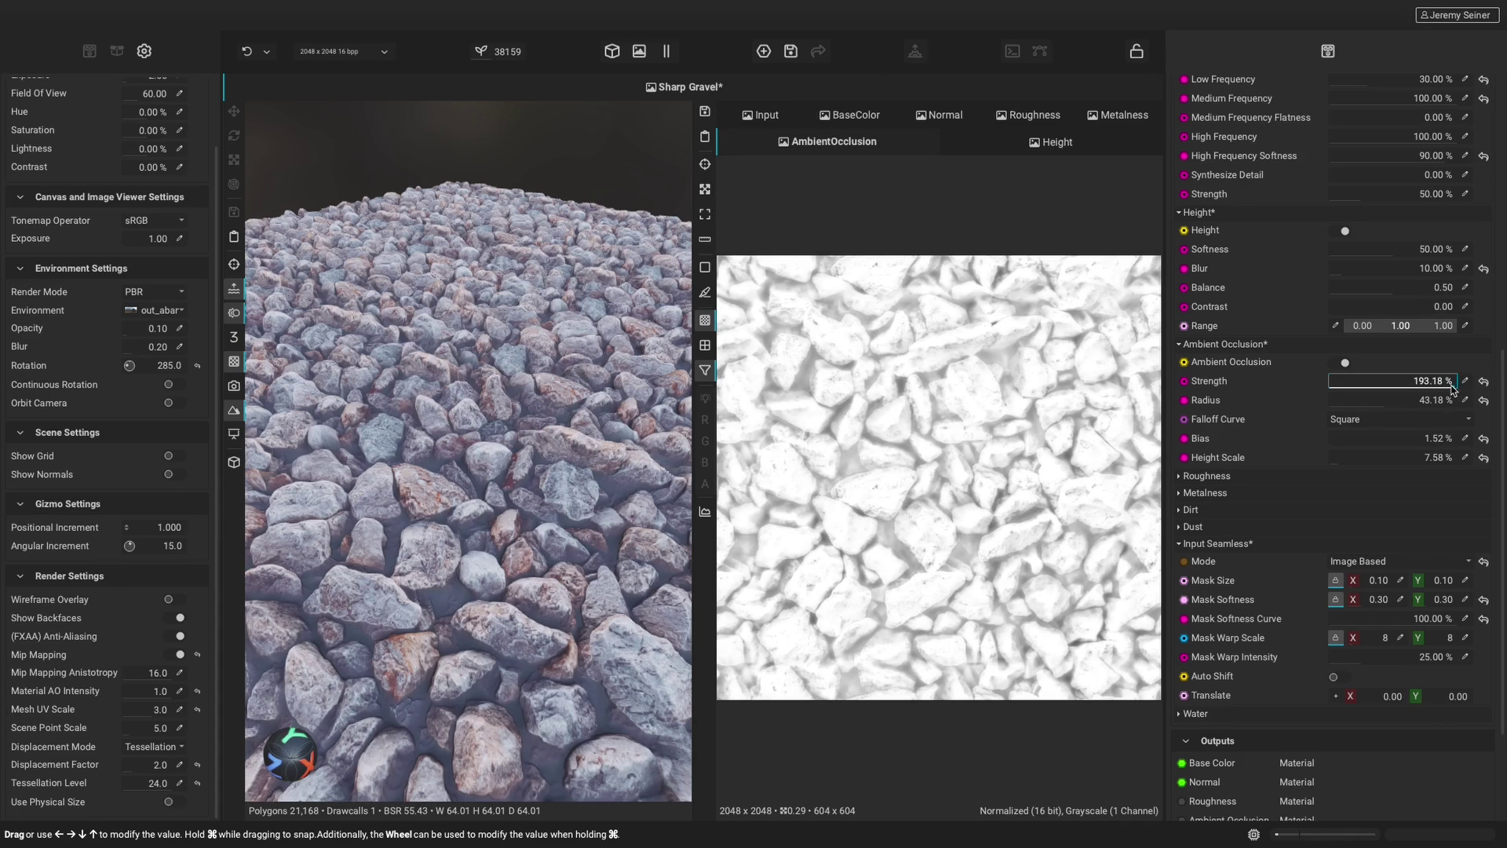
mouse_move(463, 471)
left_mouse_down()
mouse_move(477, 484)
mouse_move(405, 449)
mouse_move(490, 461)
mouse_move(459, 496)
left_mouse_up()
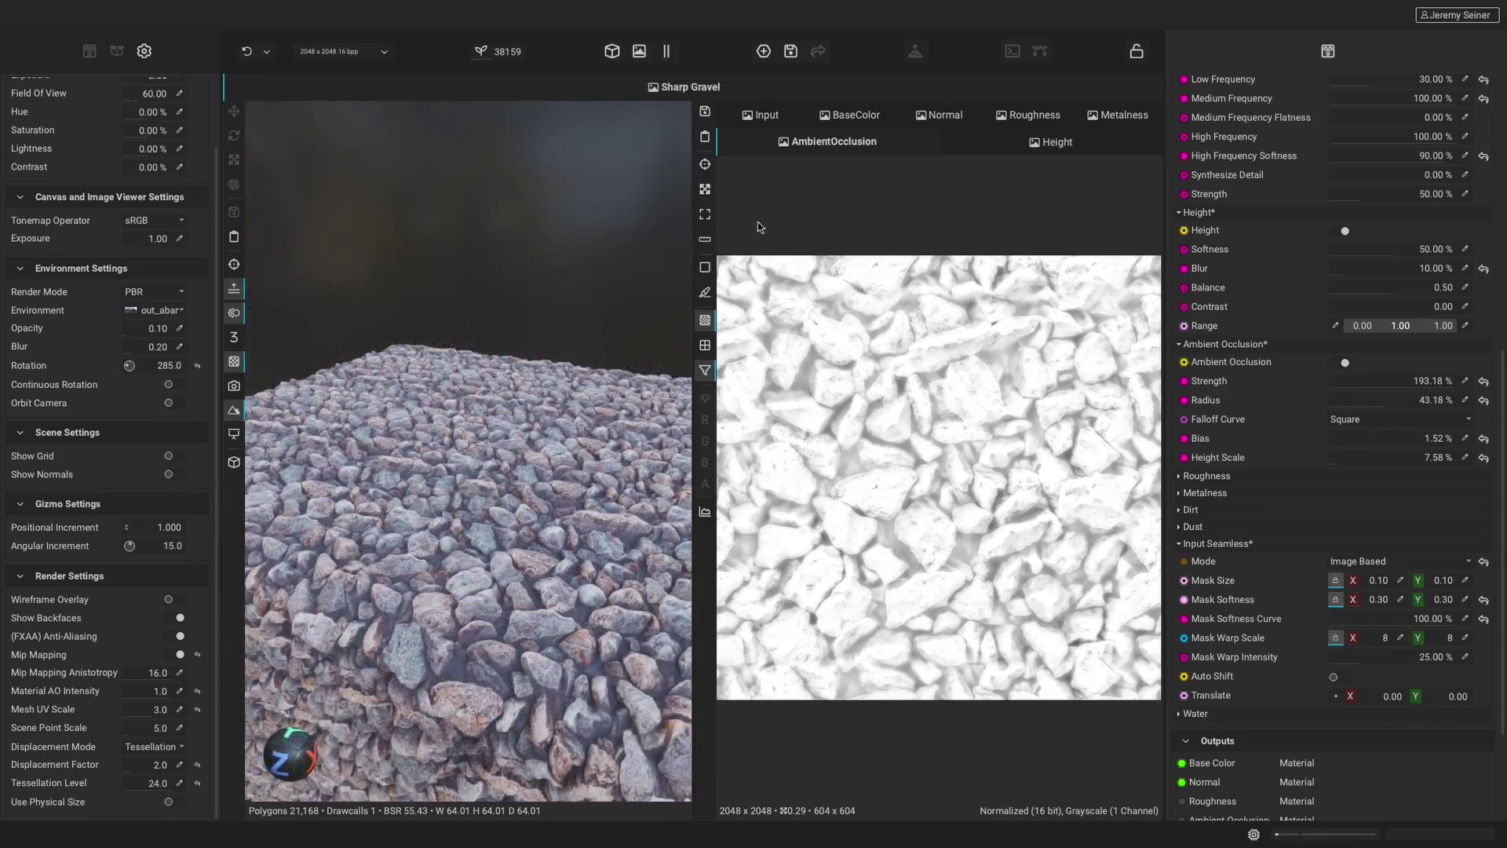
Step: Show the BaseColor map and add dirt with Level 100 % and Ambient Occlusion Intensity 76.14 %
left_click(839, 116)
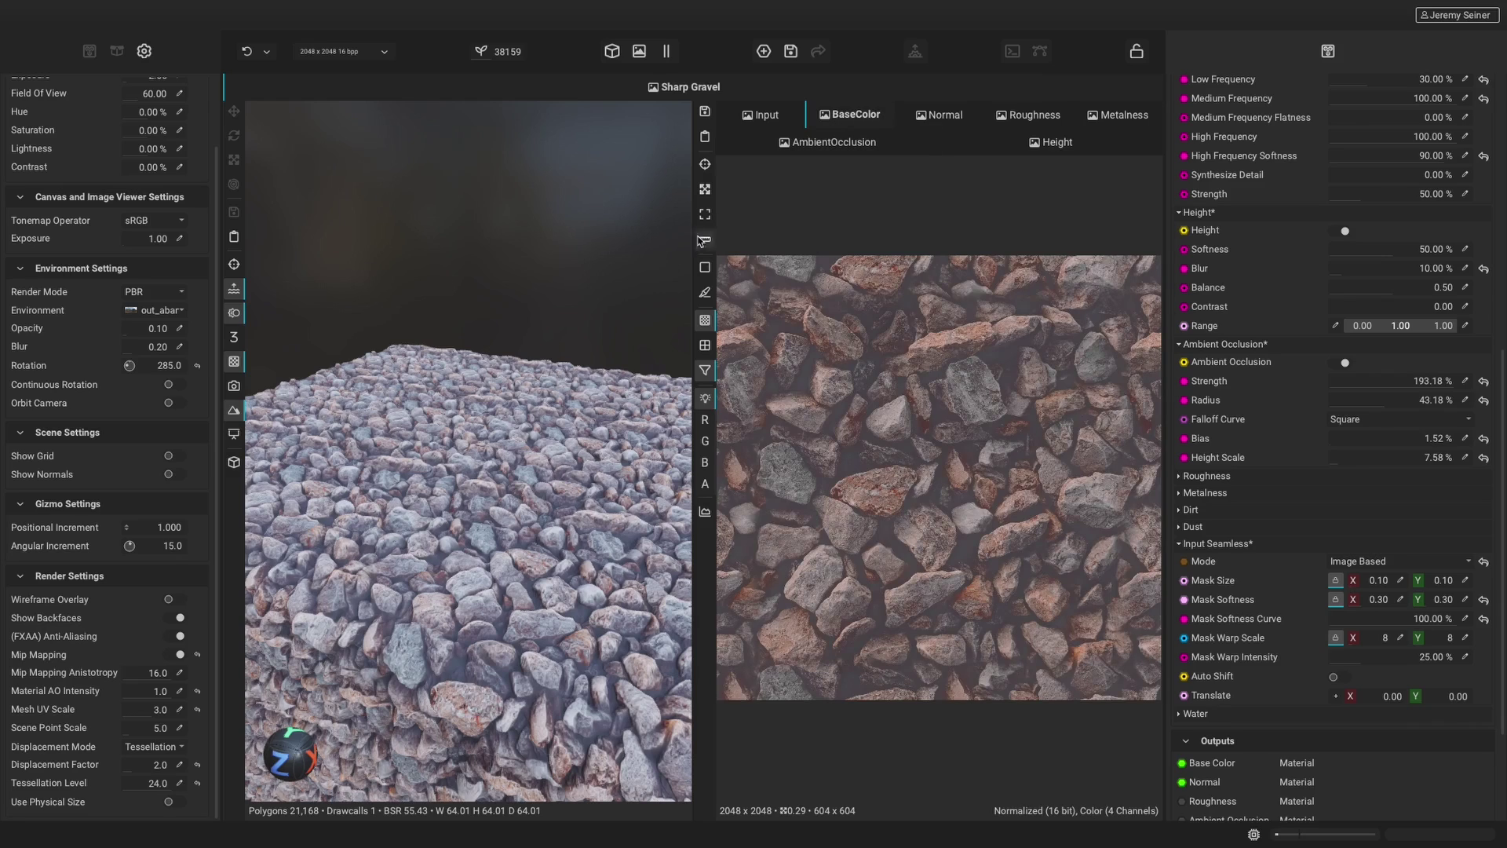
scroll(459, 509, "up", 2)
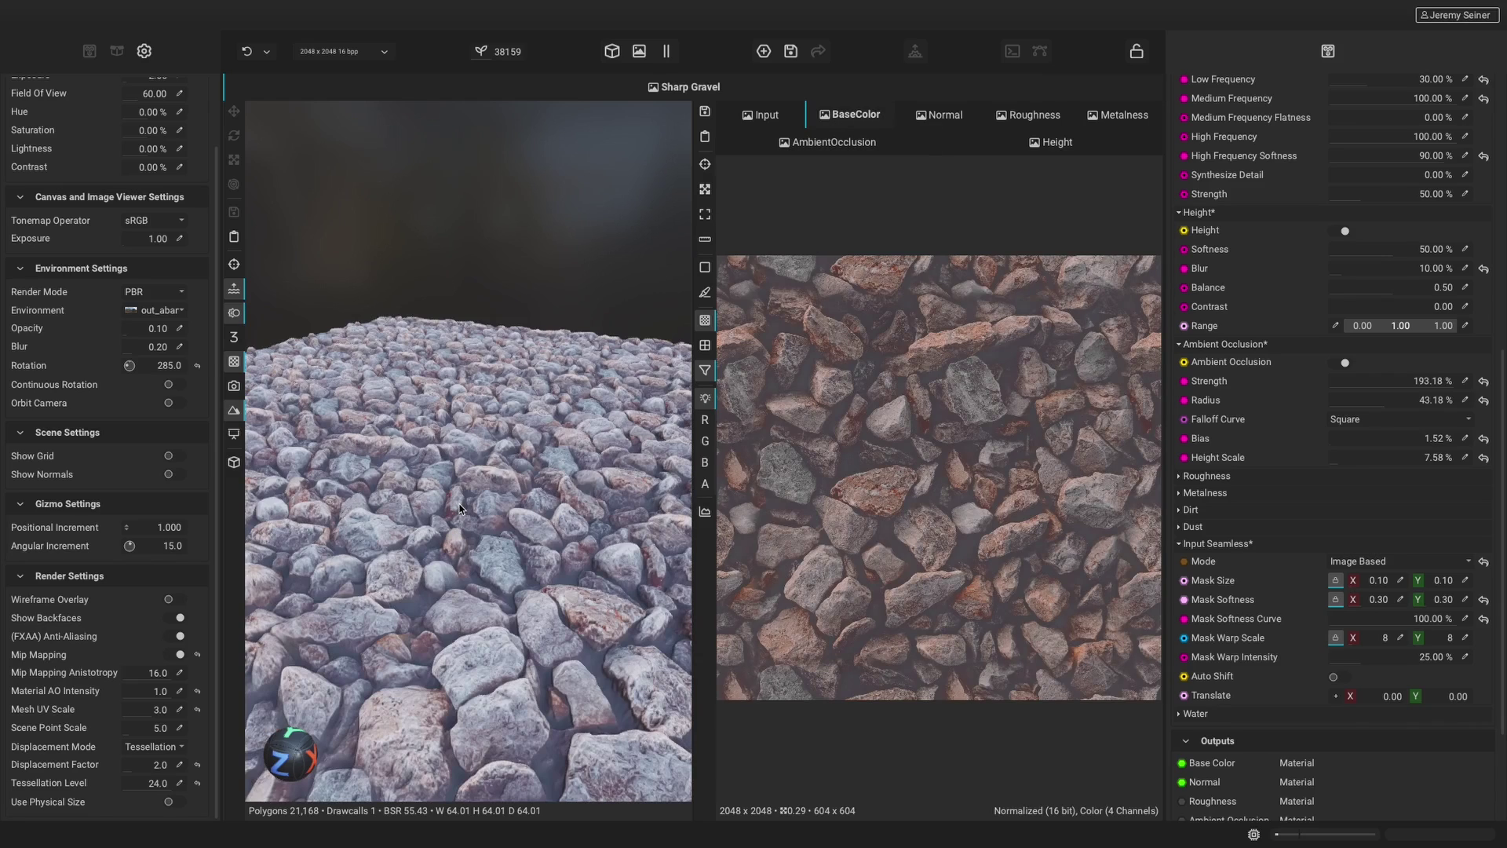
scroll(459, 508, "up", 2)
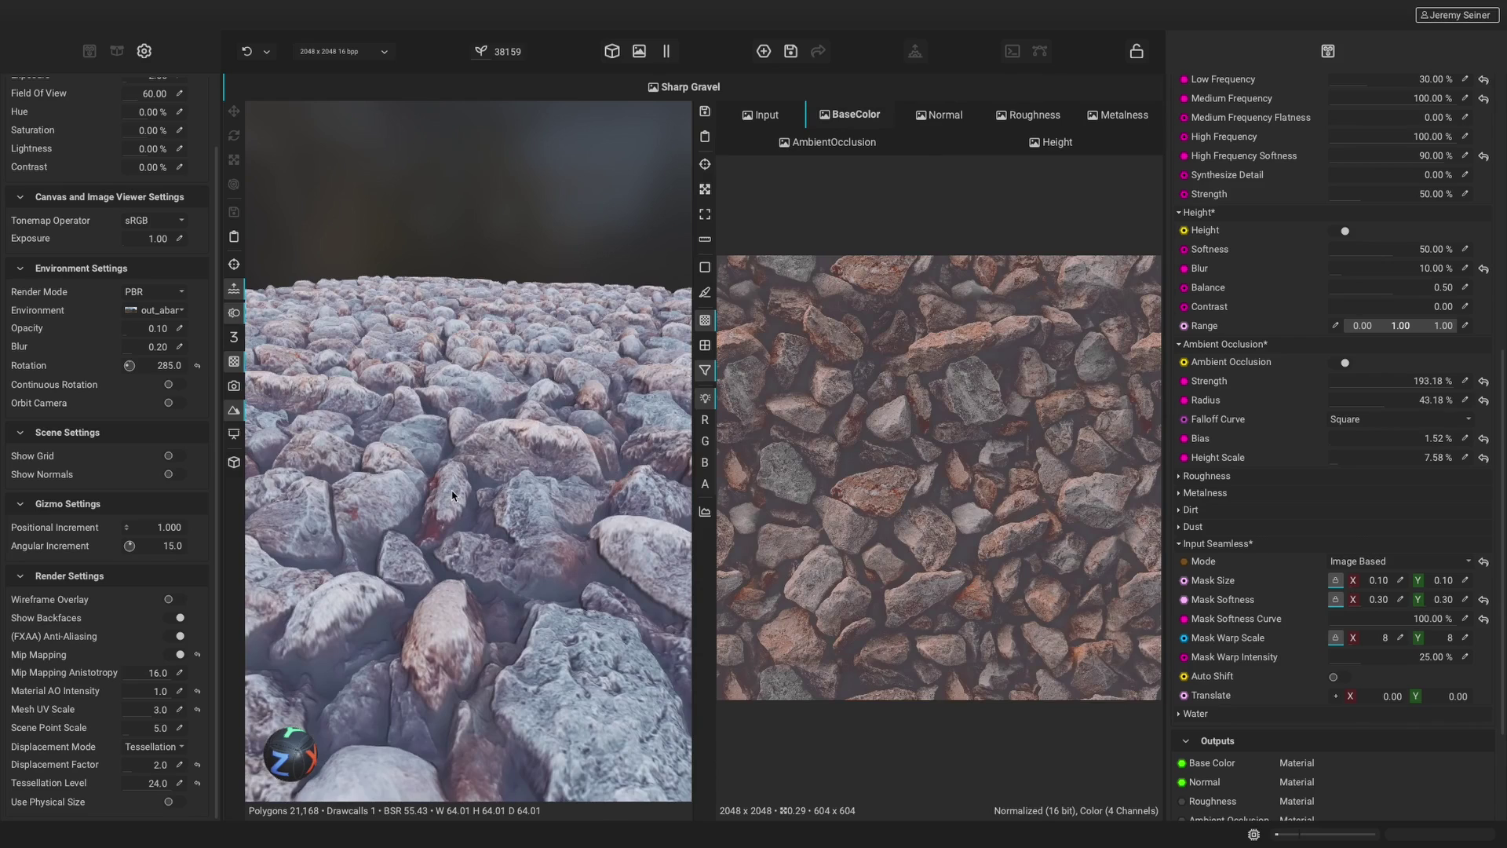
scroll(452, 496, "up", 3)
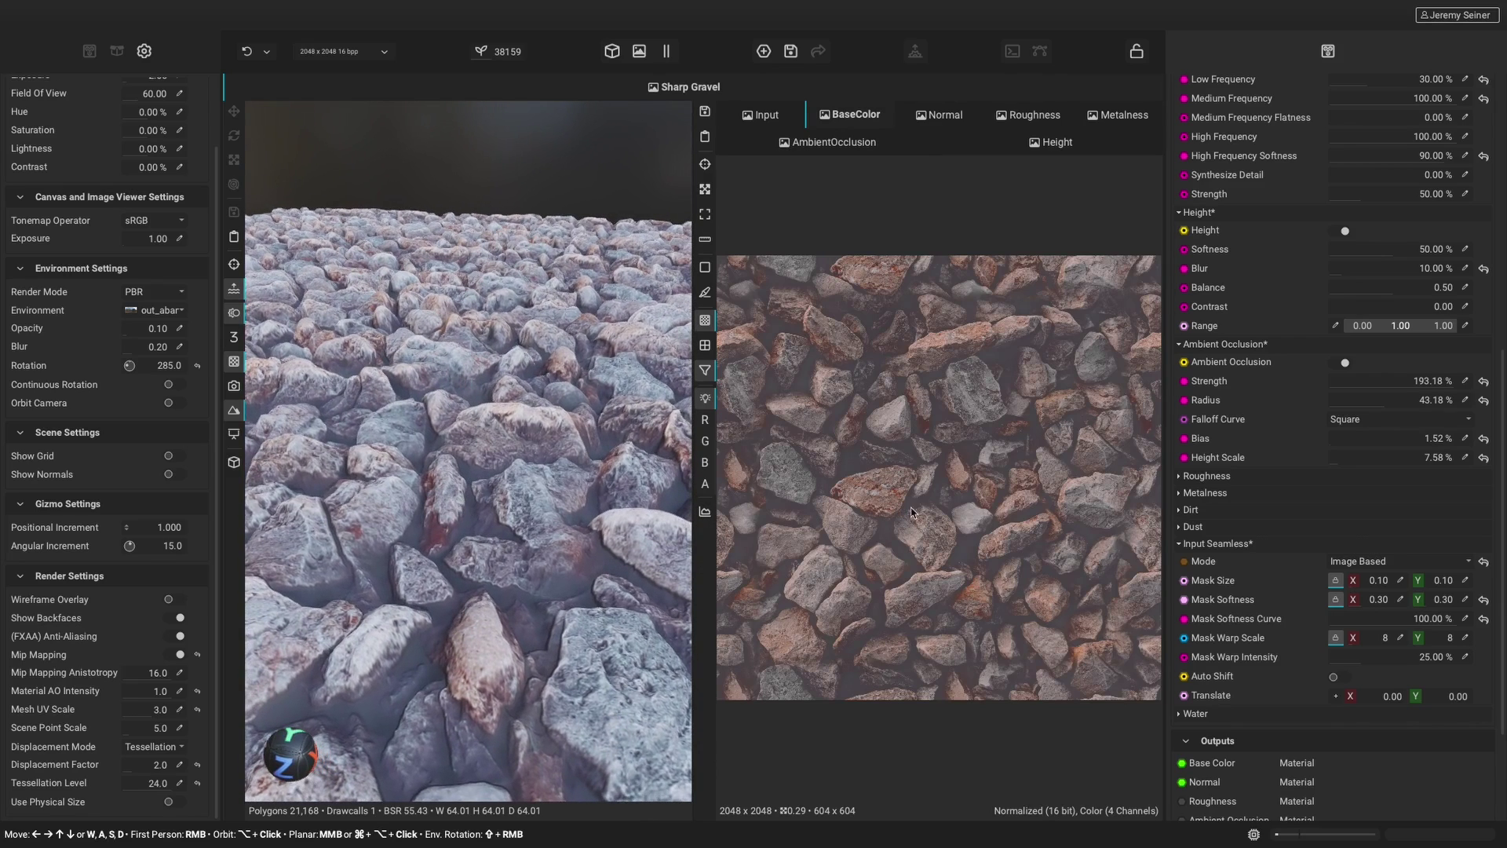
left_click(1188, 510)
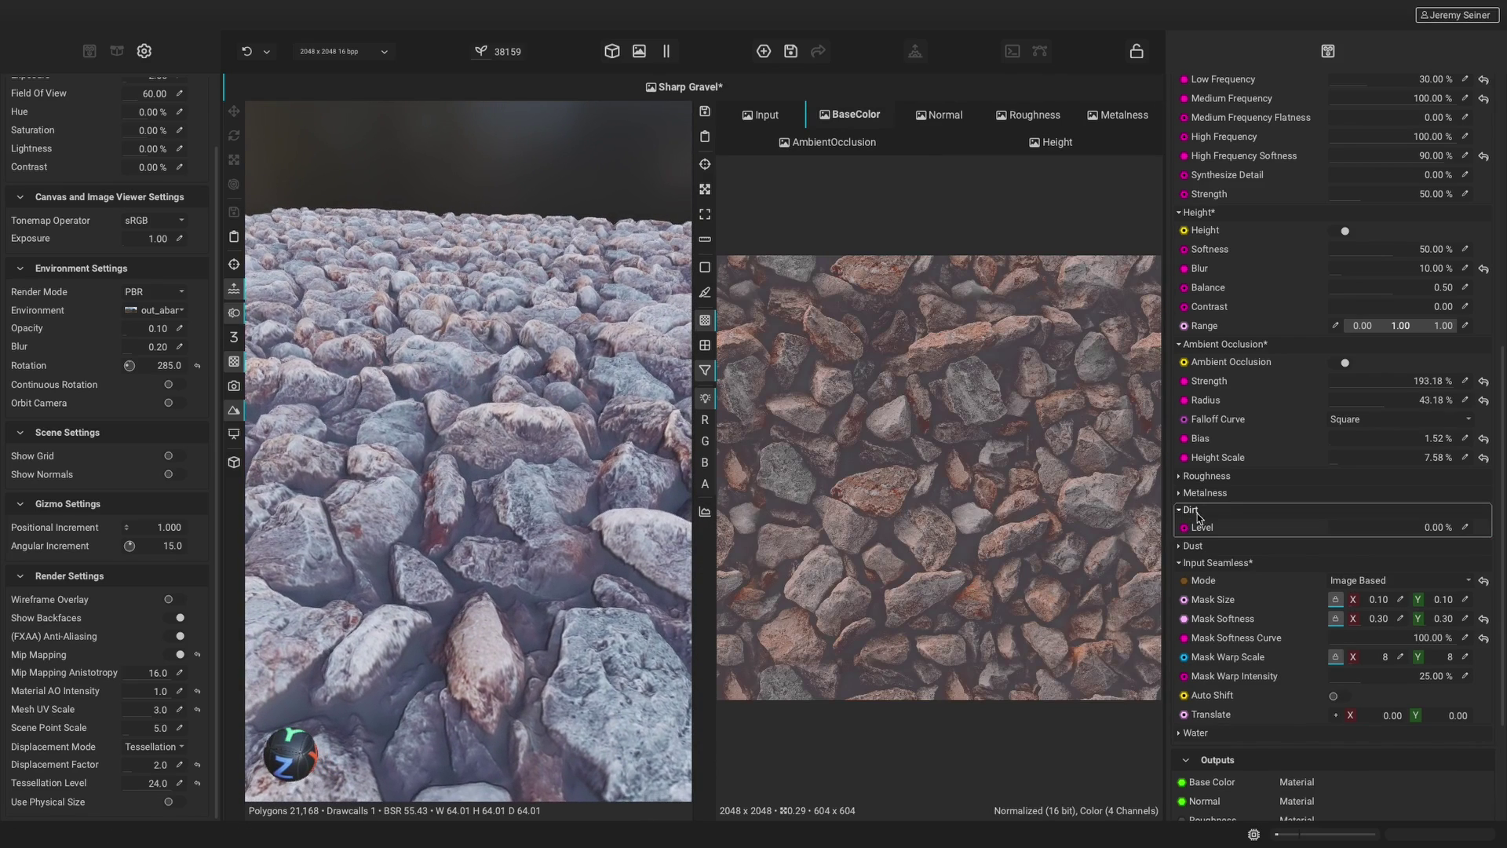
left_click_drag(1335, 537, 1449, 533)
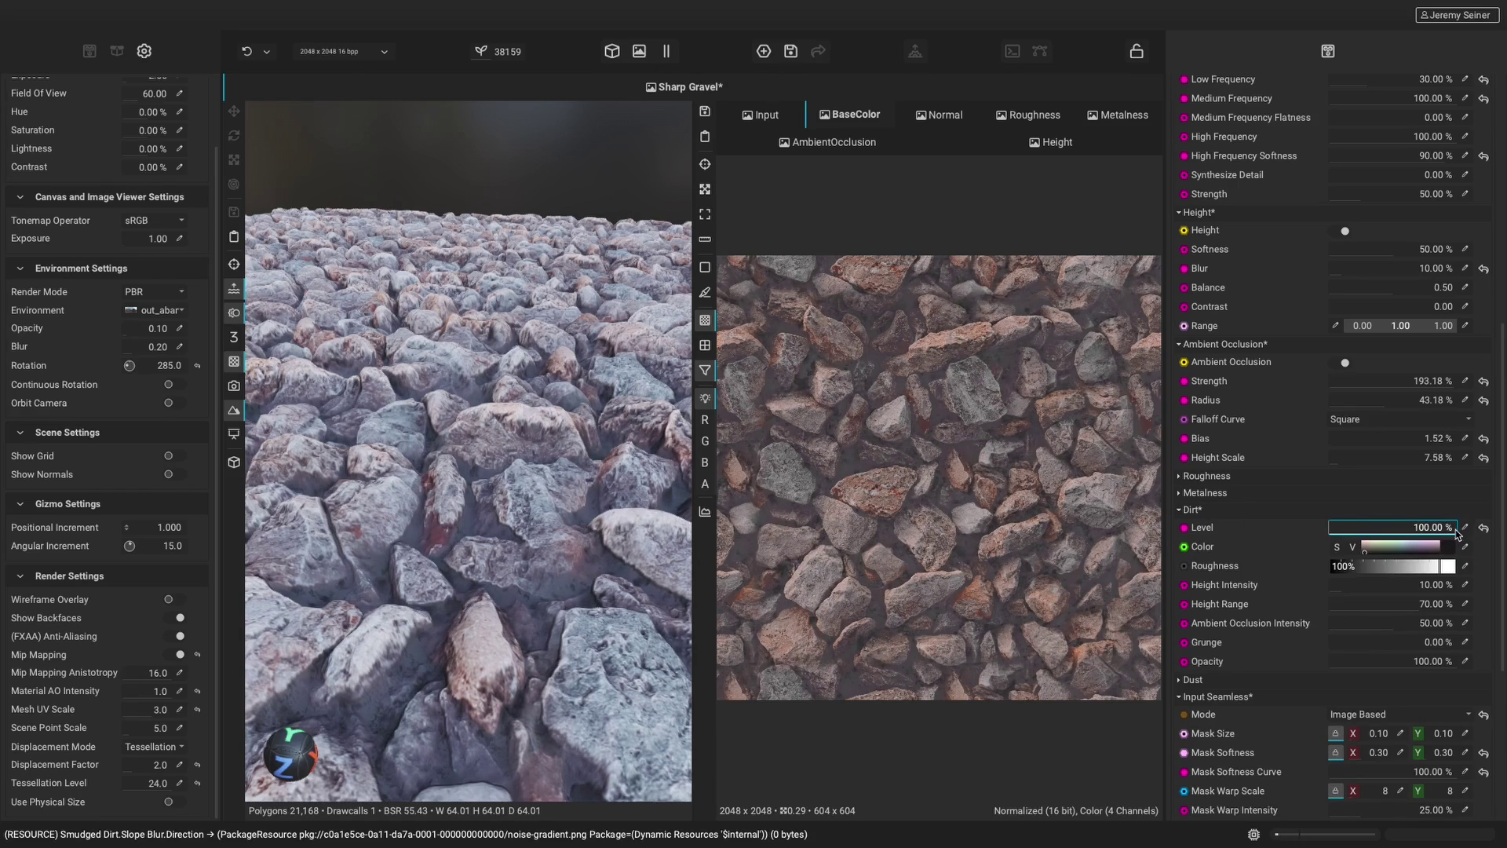
mouse_move(1395, 630)
left_mouse_down()
mouse_move(1447, 630)
mouse_move(1431, 630)
left_mouse_up()
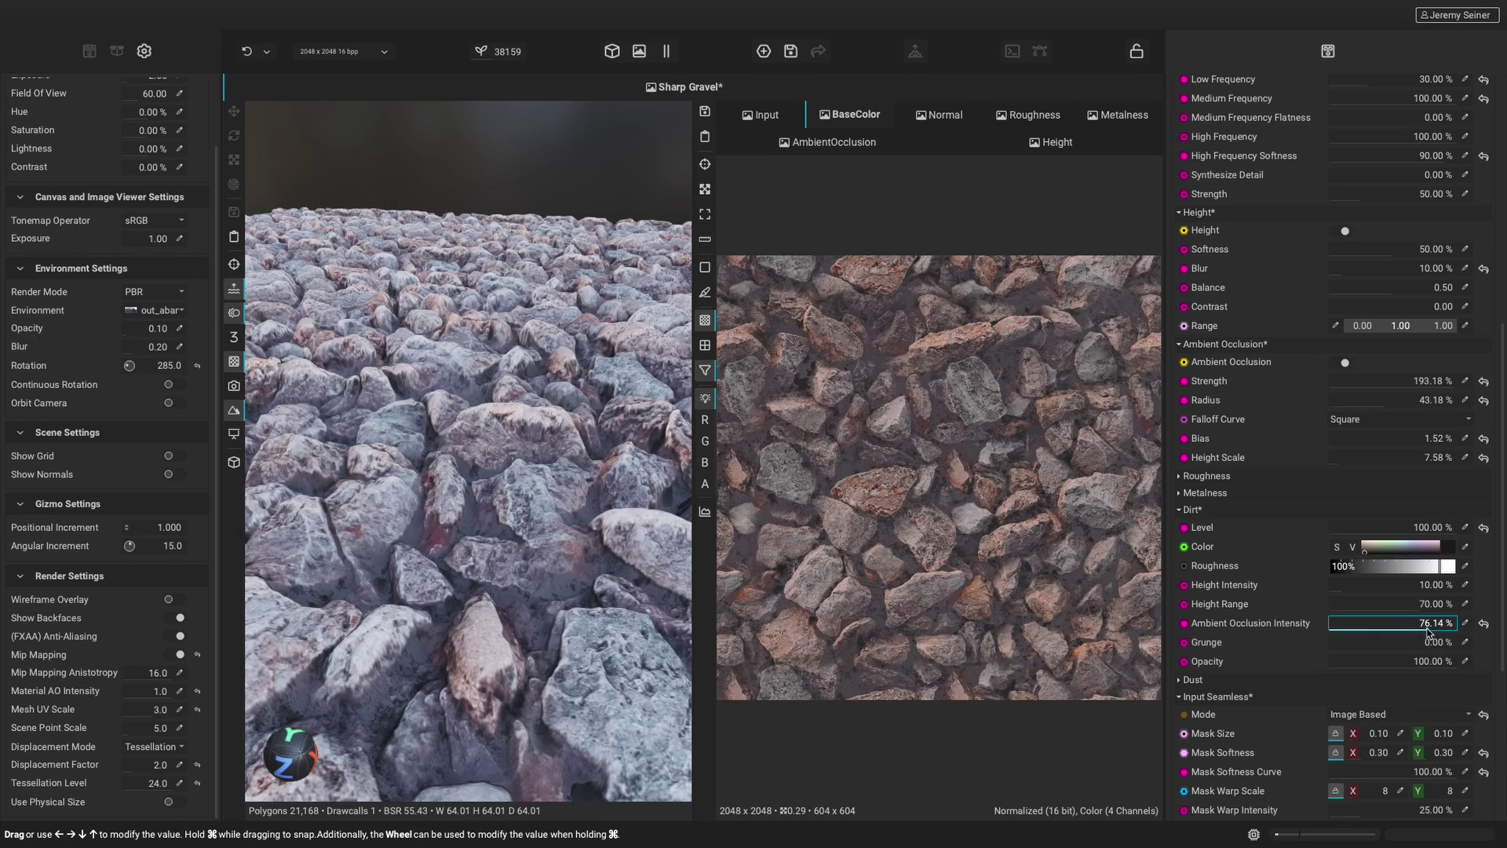
Step: Set the dirt's Ambient Occlusion Intensity to 77.27 %, Level to 60.23 %, Grunge to 60.23 % and Opacity to 80 %
scroll(483, 494, "down", 3)
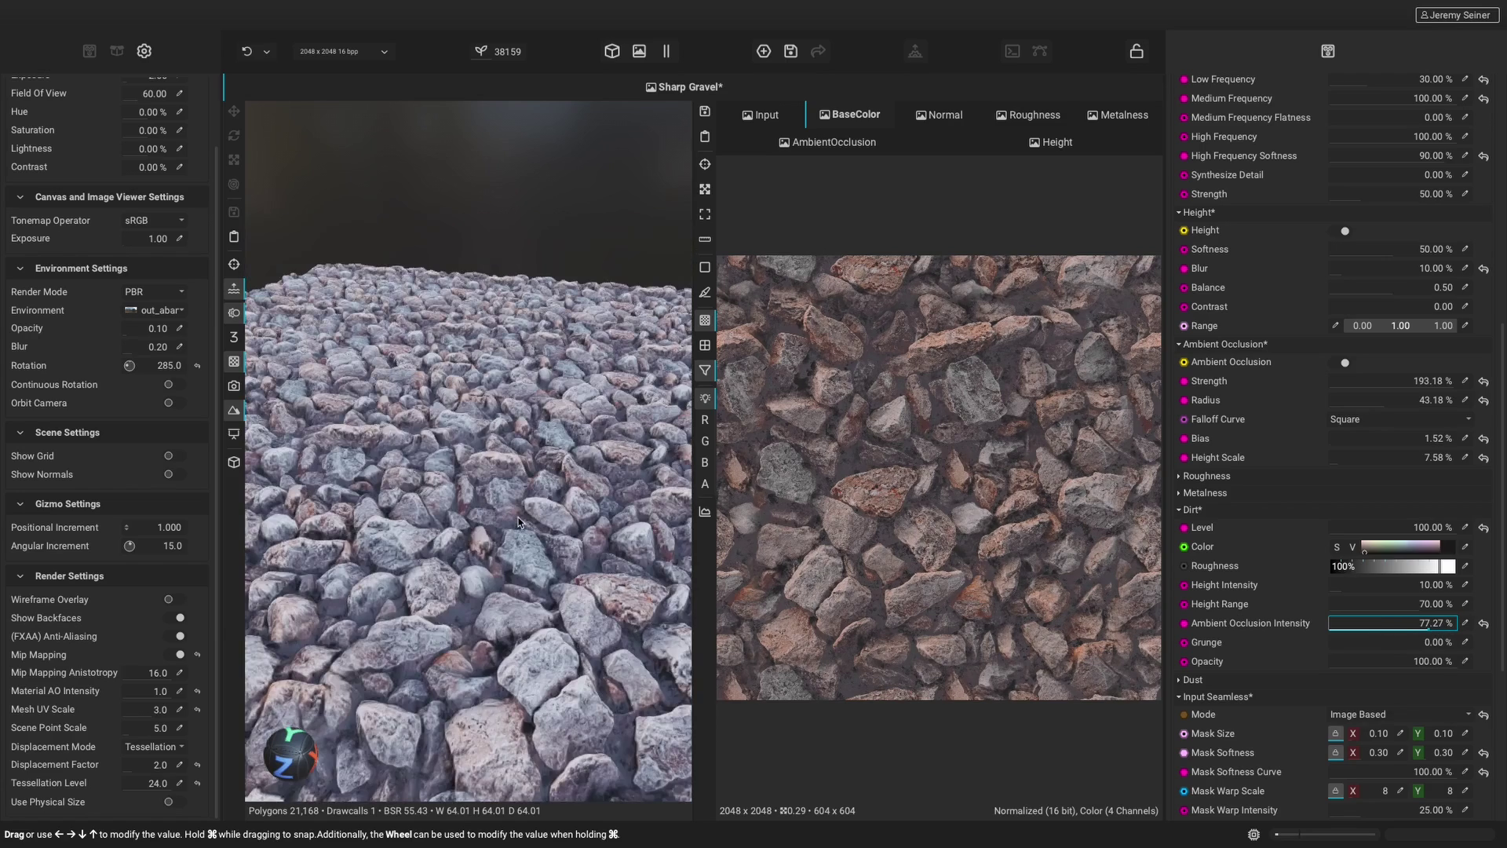
mouse_move(483, 495)
left_mouse_down()
mouse_move(444, 514)
mouse_move(486, 496)
left_mouse_up()
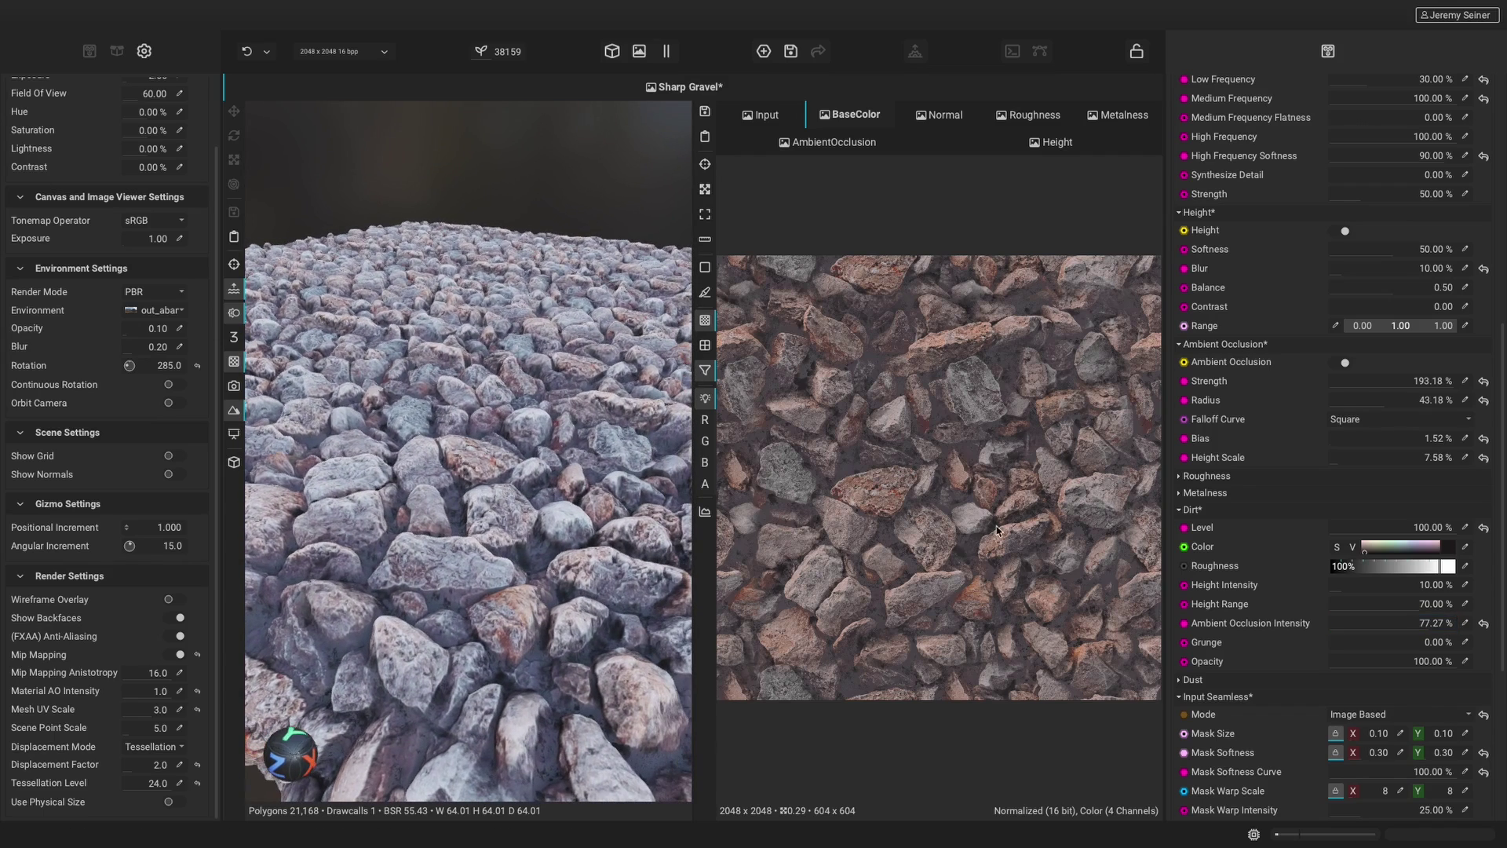
left_click_drag(1452, 528, 1406, 538)
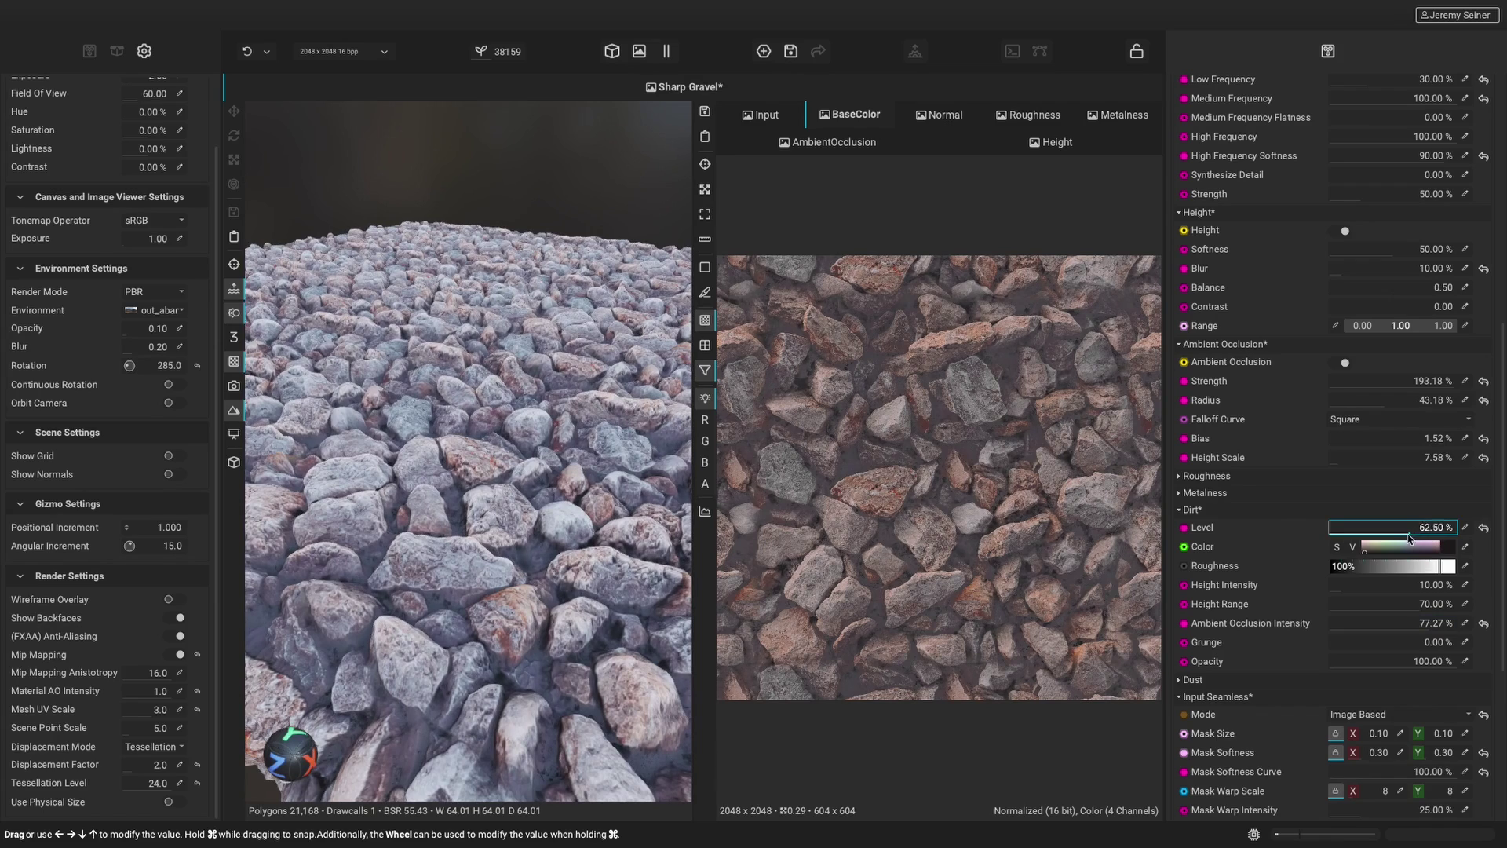
mouse_move(1418, 642)
left_mouse_down()
mouse_move(1403, 648)
mouse_move(1465, 643)
mouse_move(1410, 648)
mouse_move(1405, 669)
mouse_move(1430, 669)
left_mouse_up()
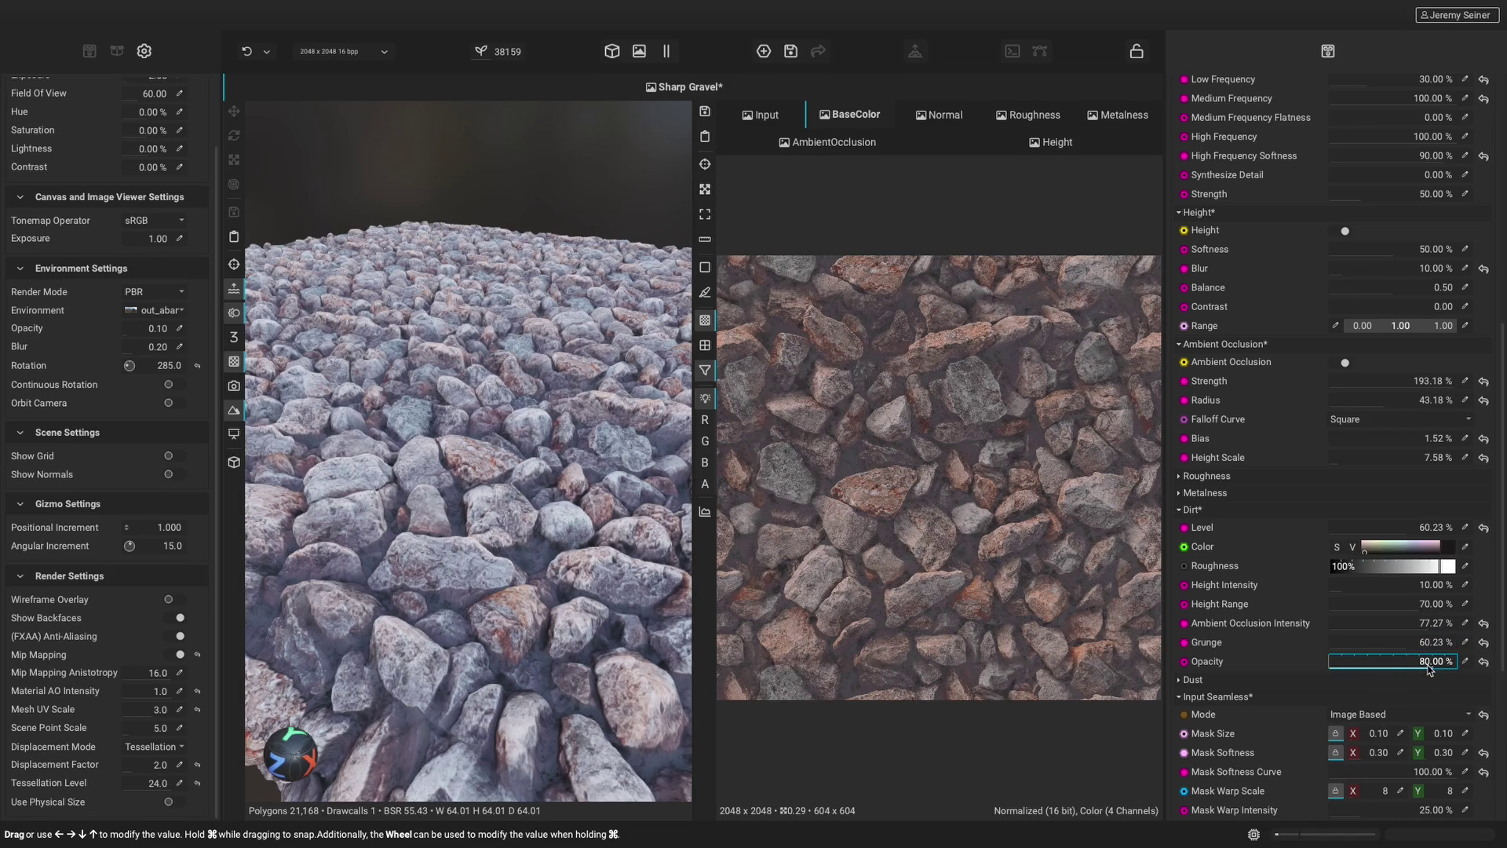
Step: Add dust to the gravel with Level 50 % and inspect it on the cube
left_click(1194, 680)
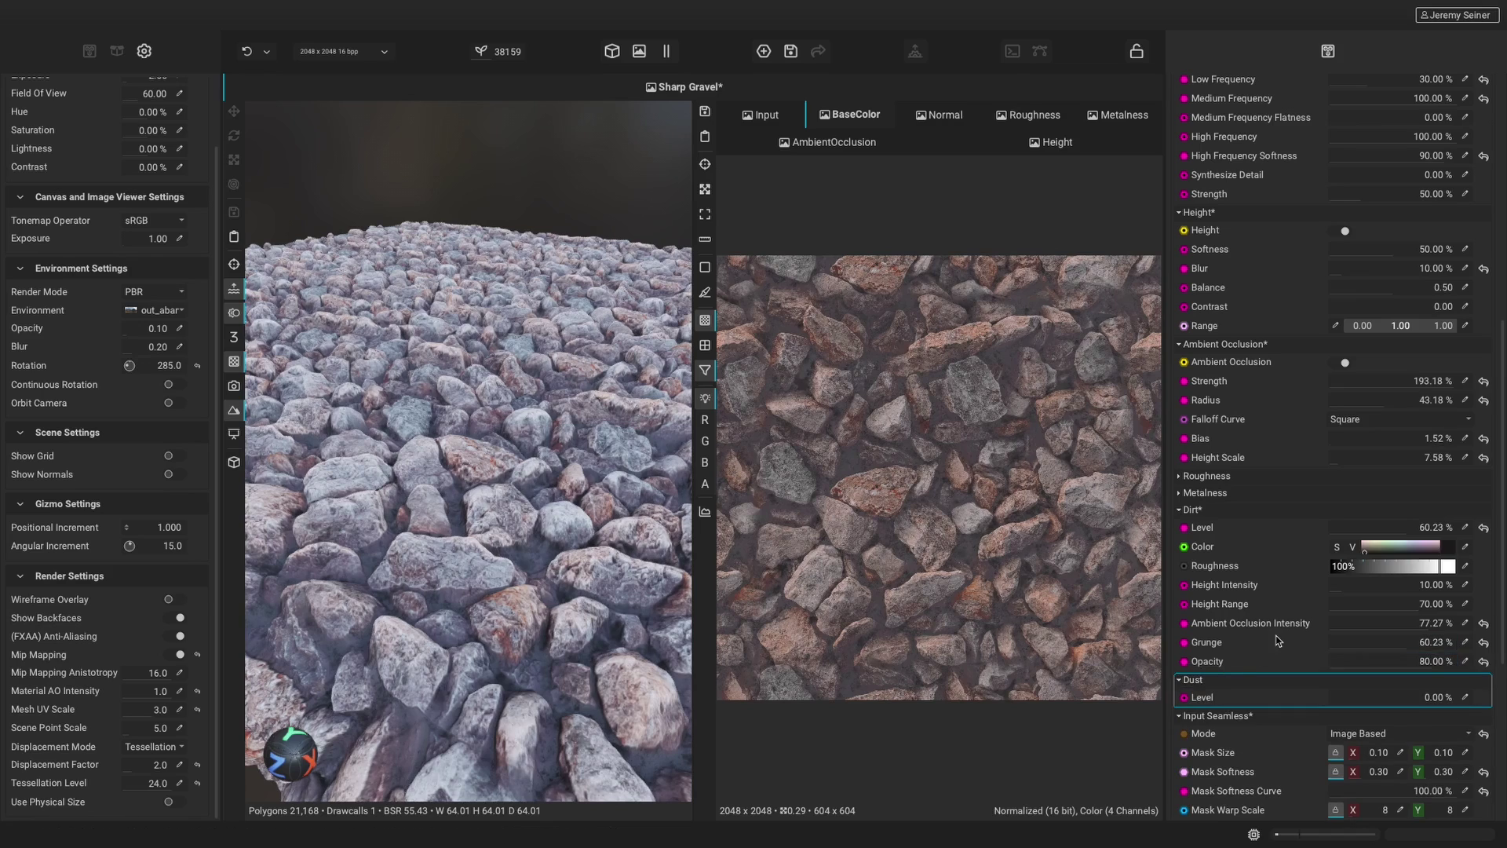
scroll(1277, 640, "down", 3)
left_click(1333, 567)
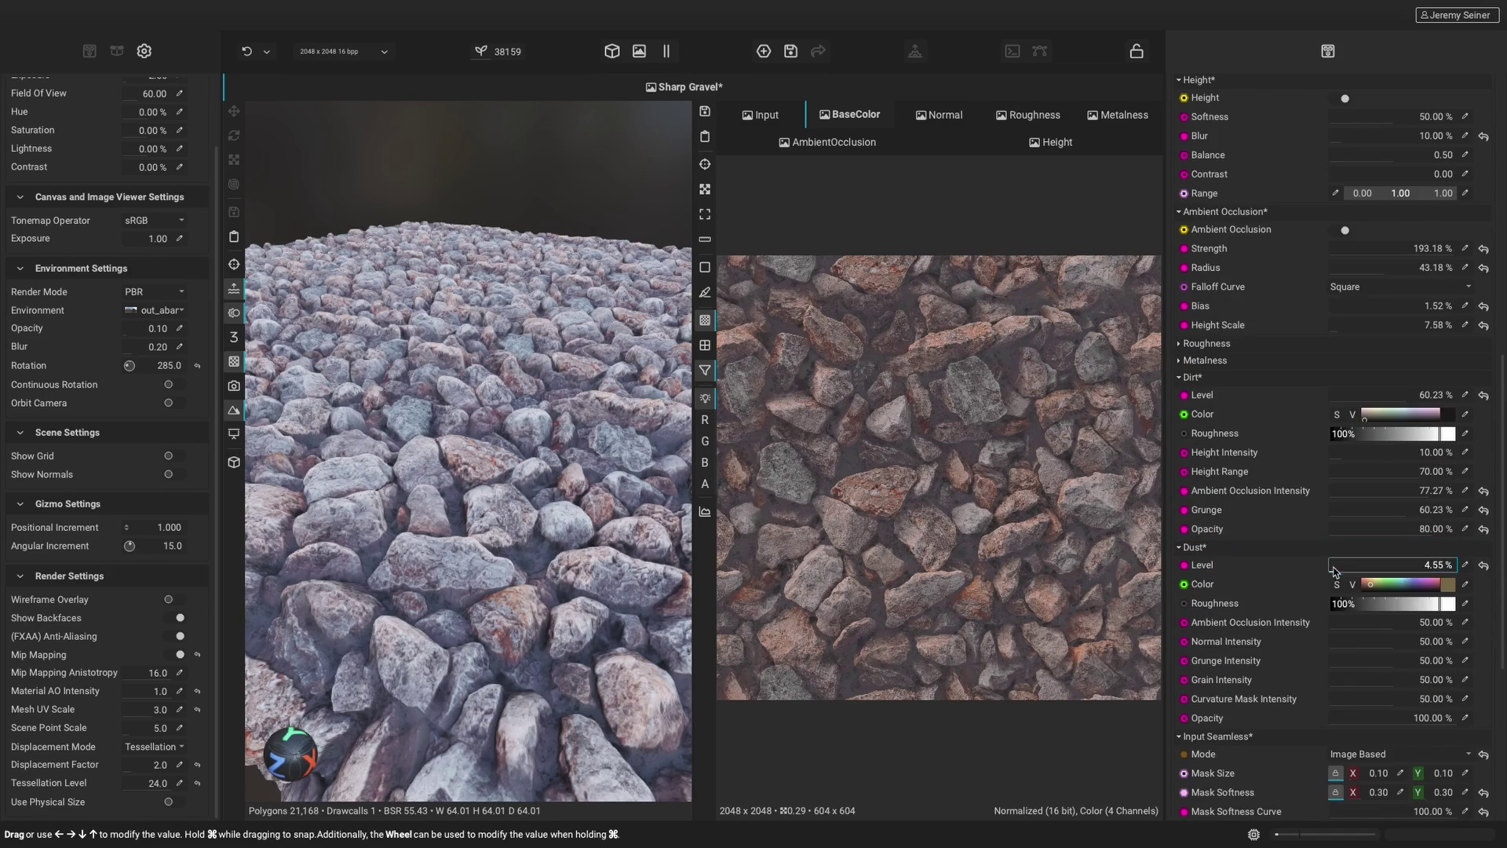
left_click_drag(1335, 570, 1393, 574)
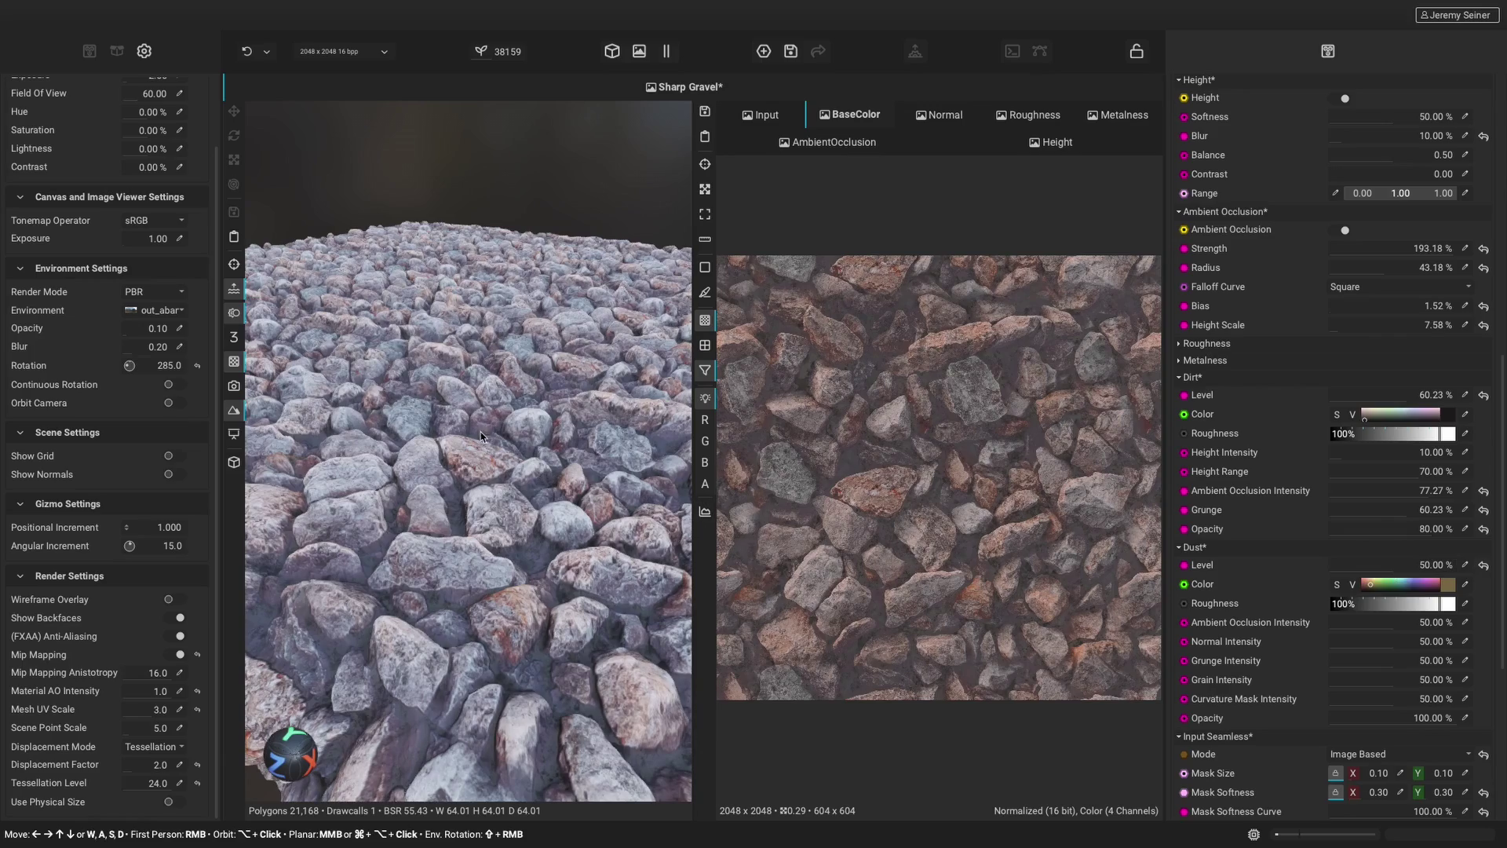
scroll(429, 408, "down", 3)
mouse_move(494, 483)
left_mouse_down("alt")
mouse_move(400, 471)
mouse_move(522, 479)
mouse_move(482, 482)
mouse_move(482, 444)
mouse_move(488, 465)
left_mouse_up("alt")
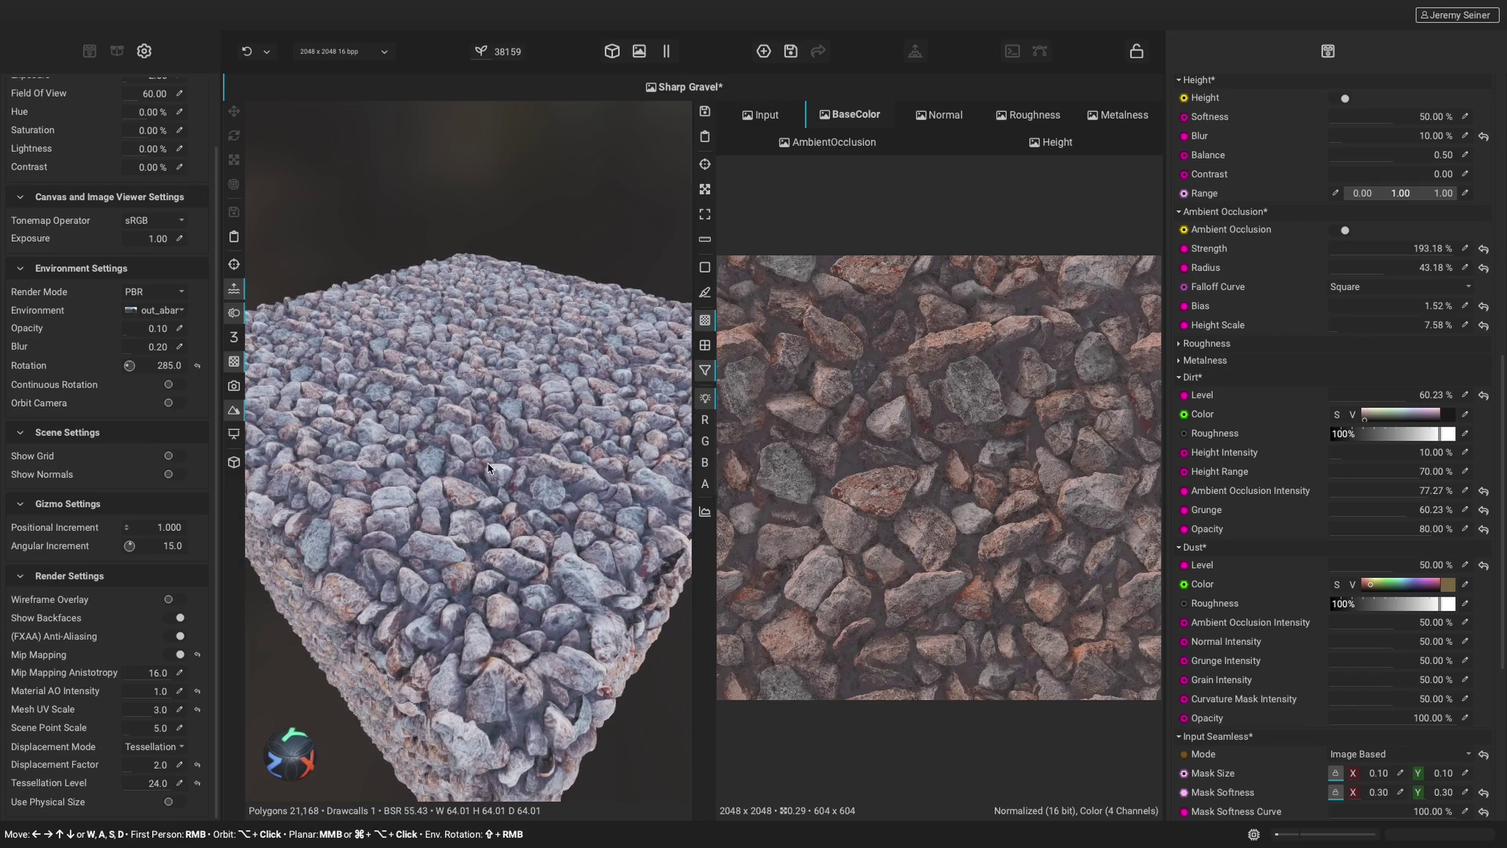
Step: Add water with Level 0.47 between the stones and rotate the environment lighting to 70 to check its reflections
scroll(1256, 533, "down", 5)
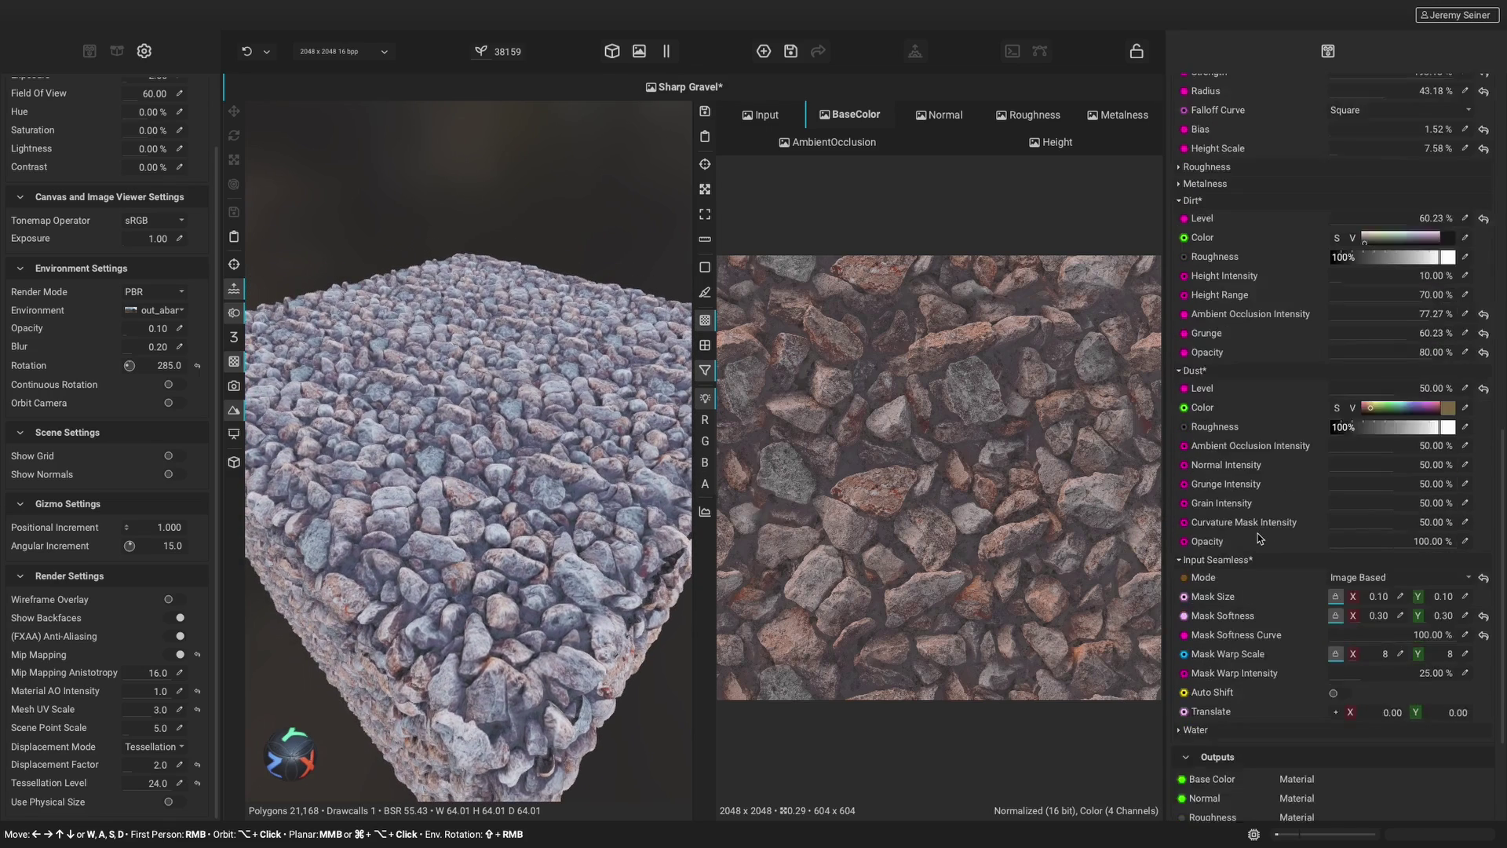
left_click(1192, 642)
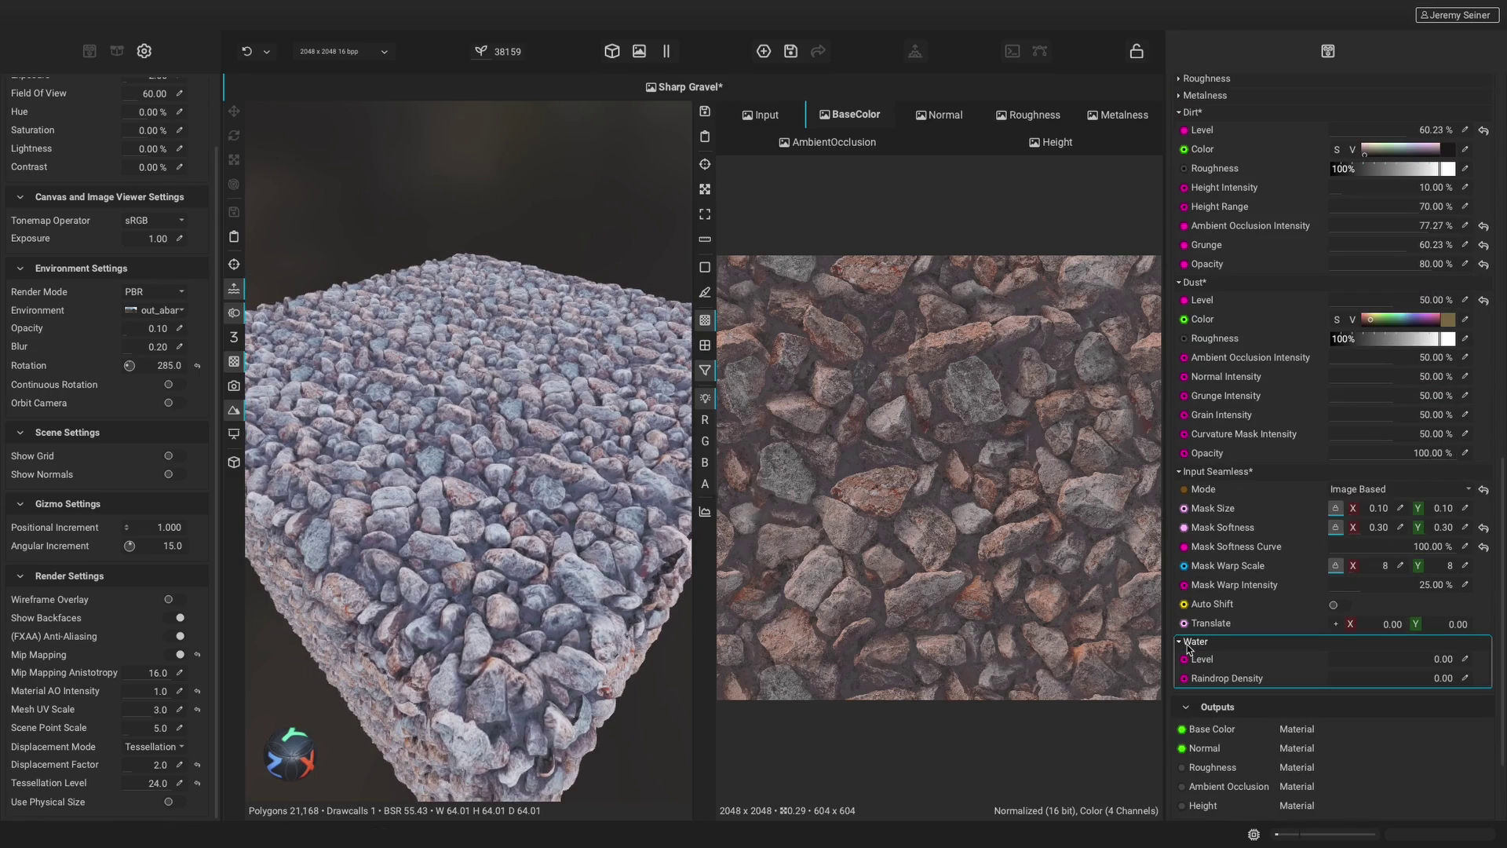
left_click_drag(1330, 661, 1390, 665)
scroll(504, 531, "up", 5)
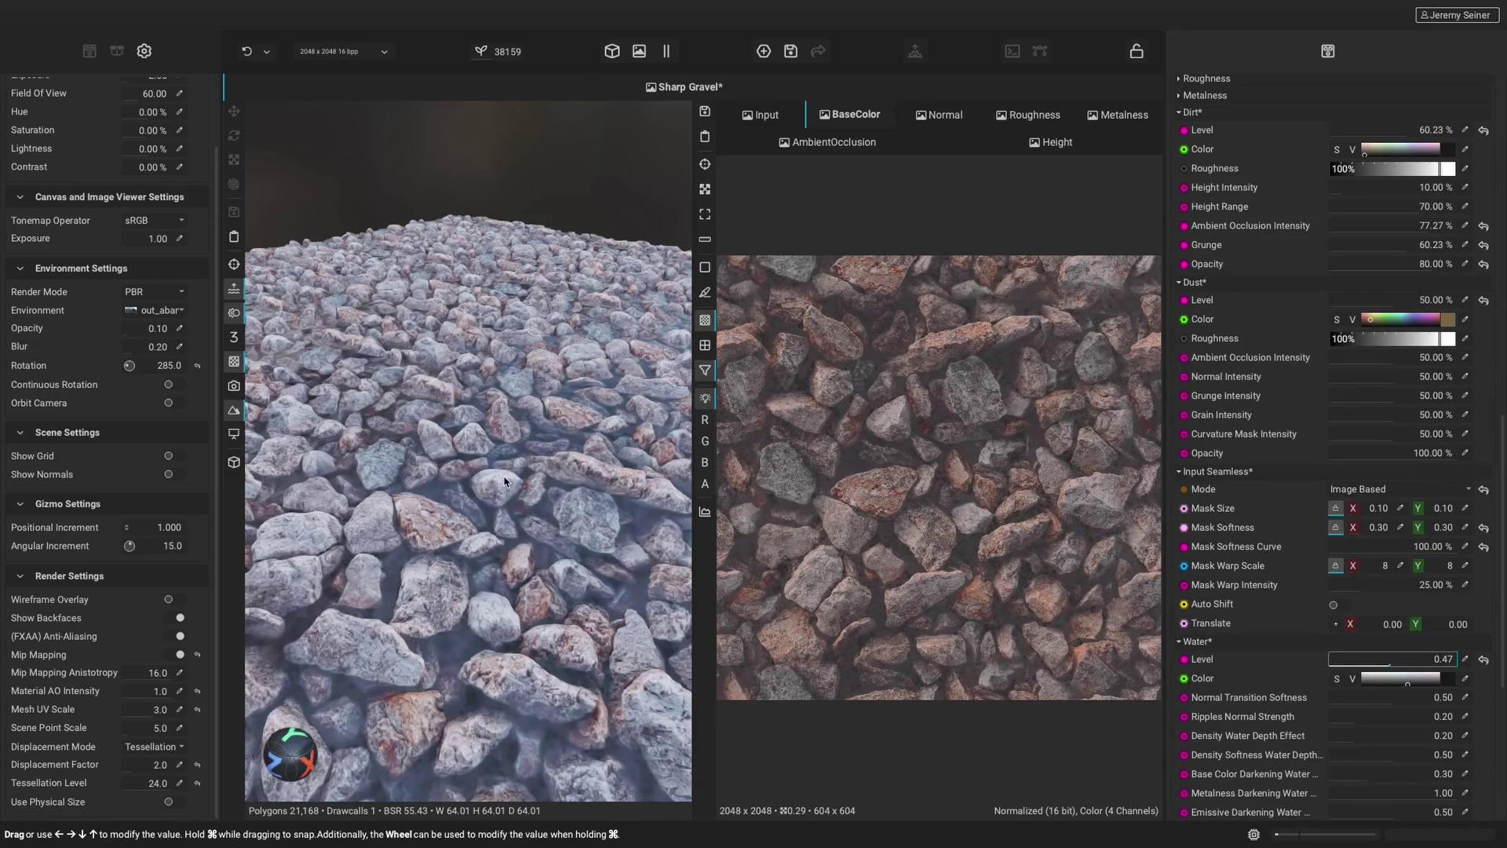
scroll(518, 531, "down", 5)
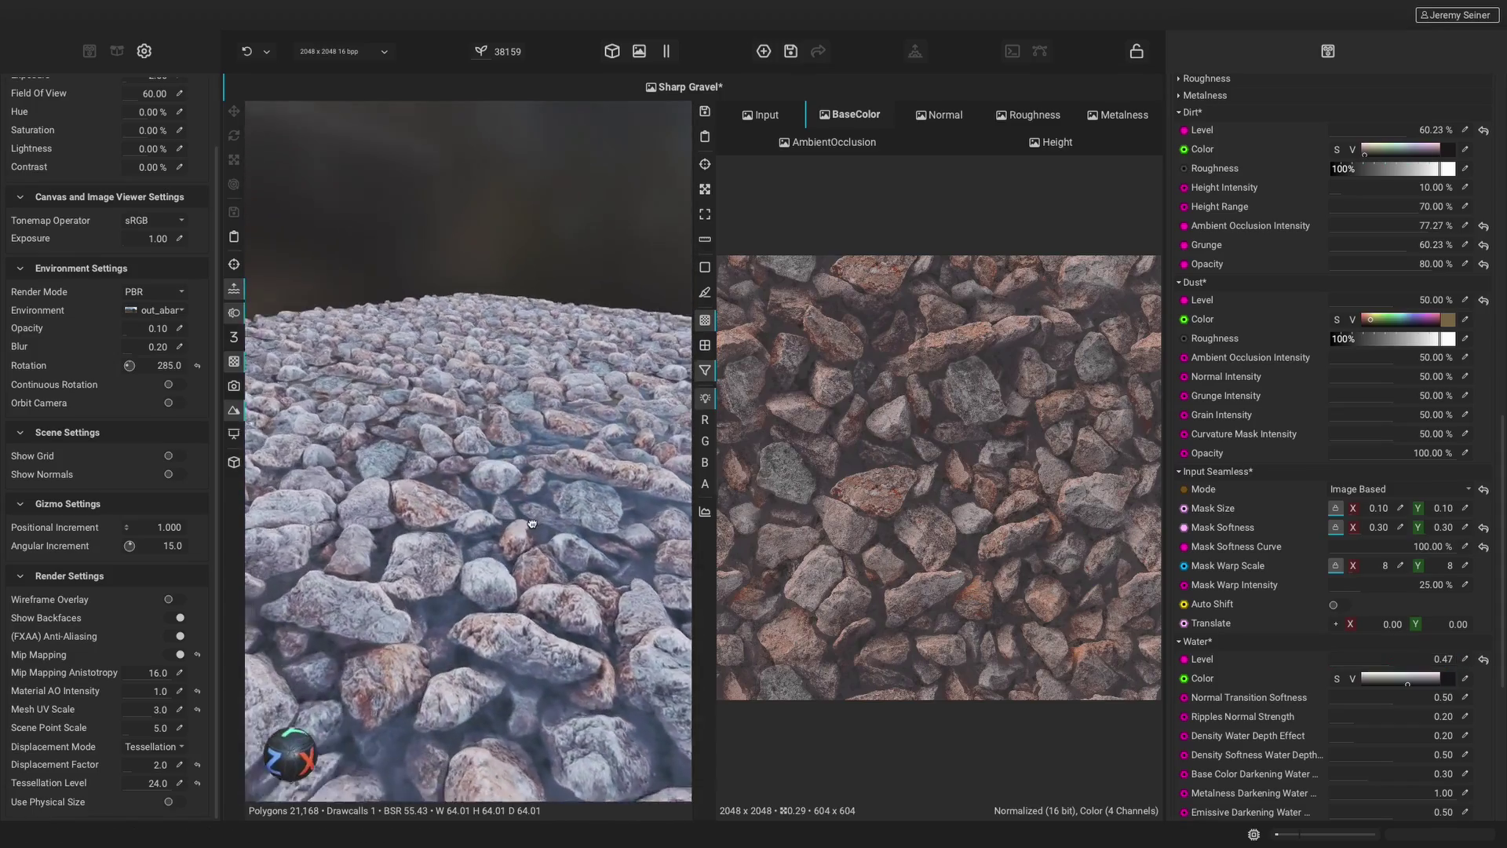
right_click_drag(534, 529, 428, 565, "shift")
left_click_drag(428, 565, 404, 574)
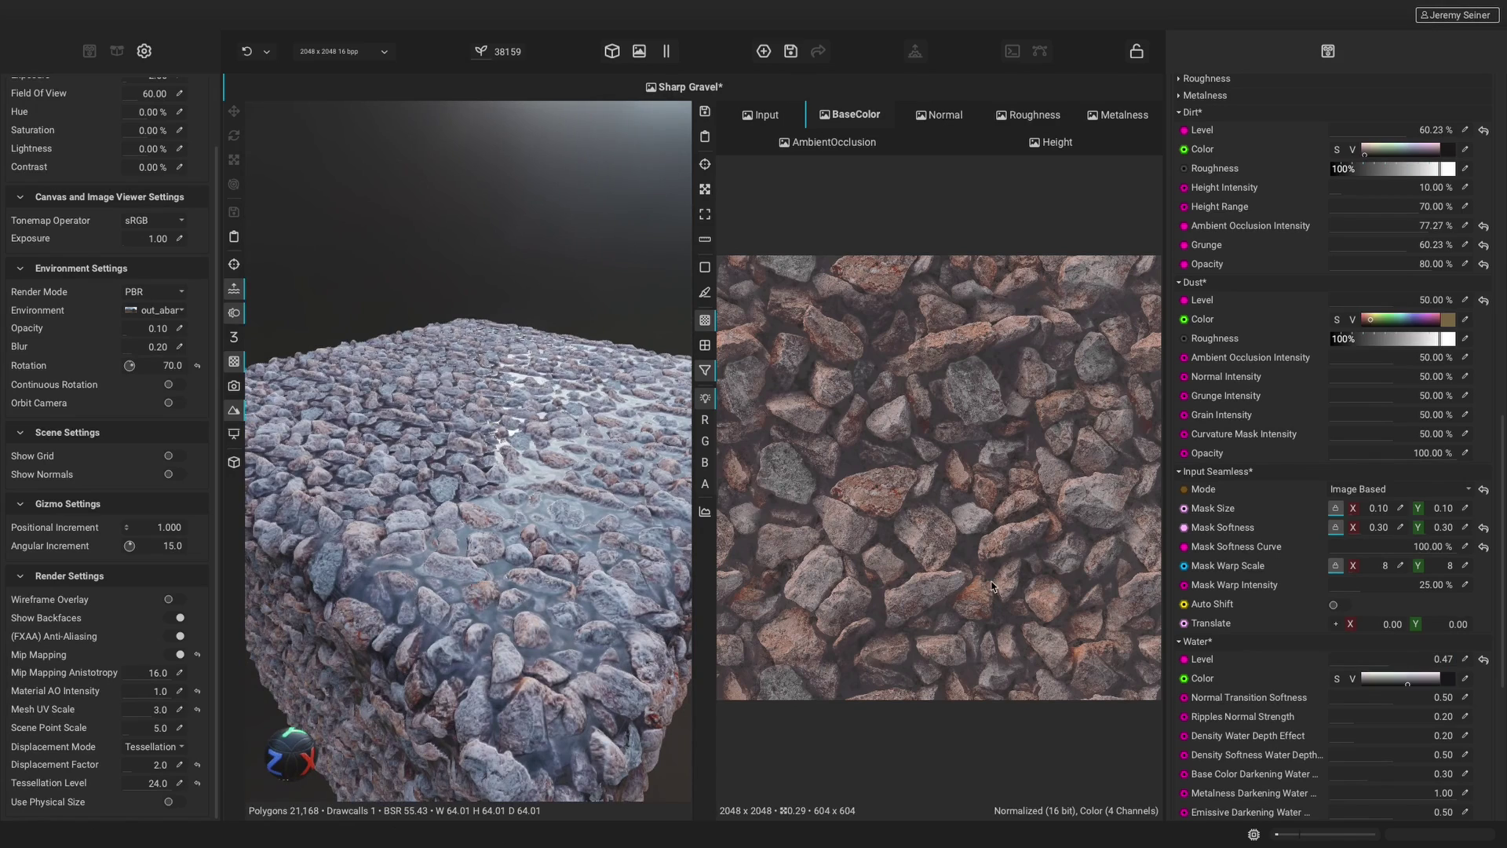
Step: Set the water Level to 0.35, Density Water Depth Effect to 0.07 and Level Shore Wetness to 0.26
left_click_drag(1378, 662, 1374, 667)
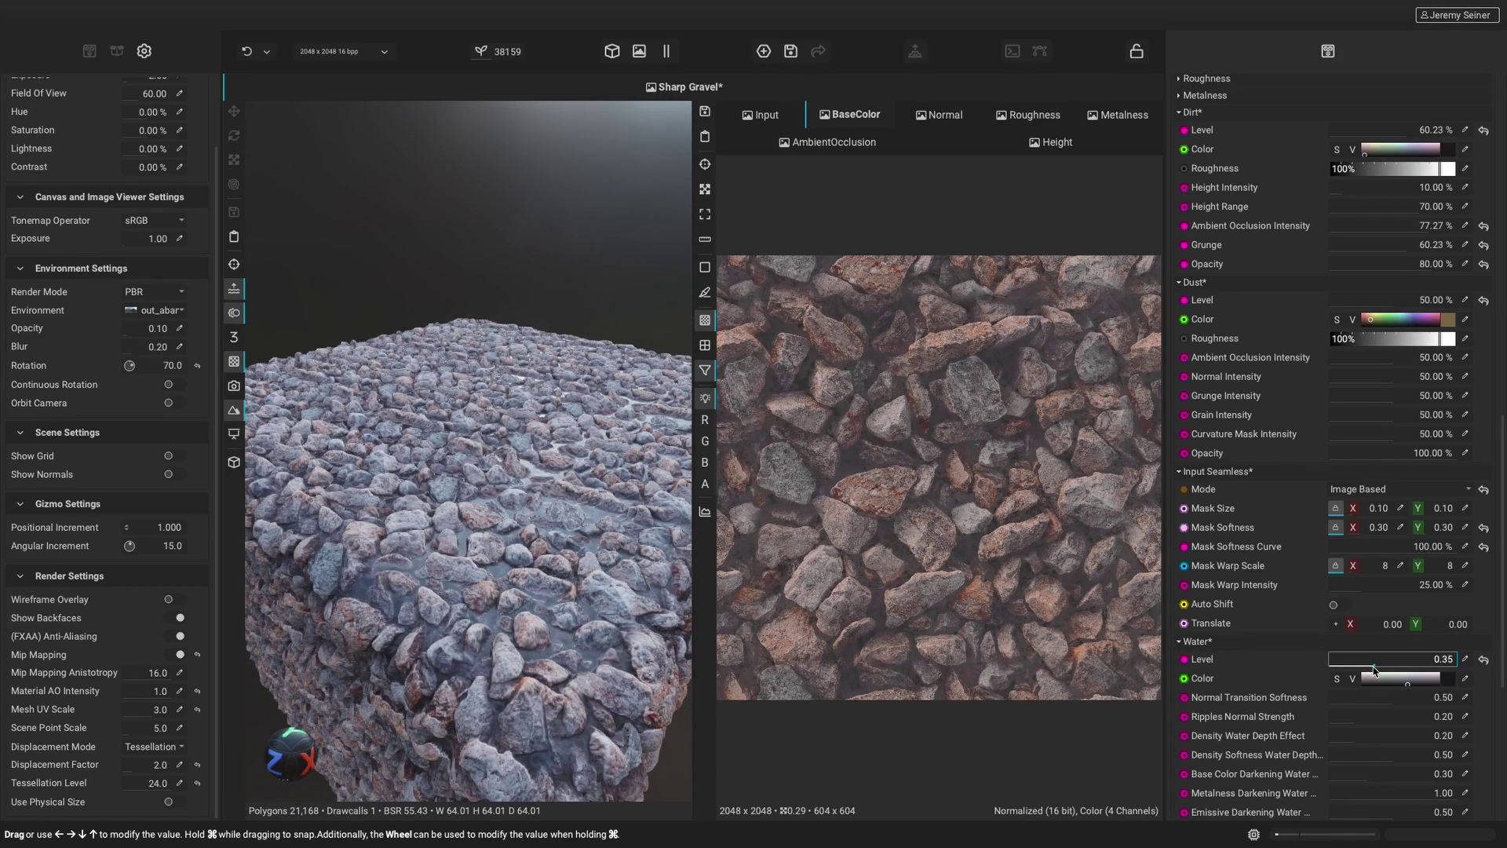
scroll(1278, 721, "down", 3)
left_click(1363, 719)
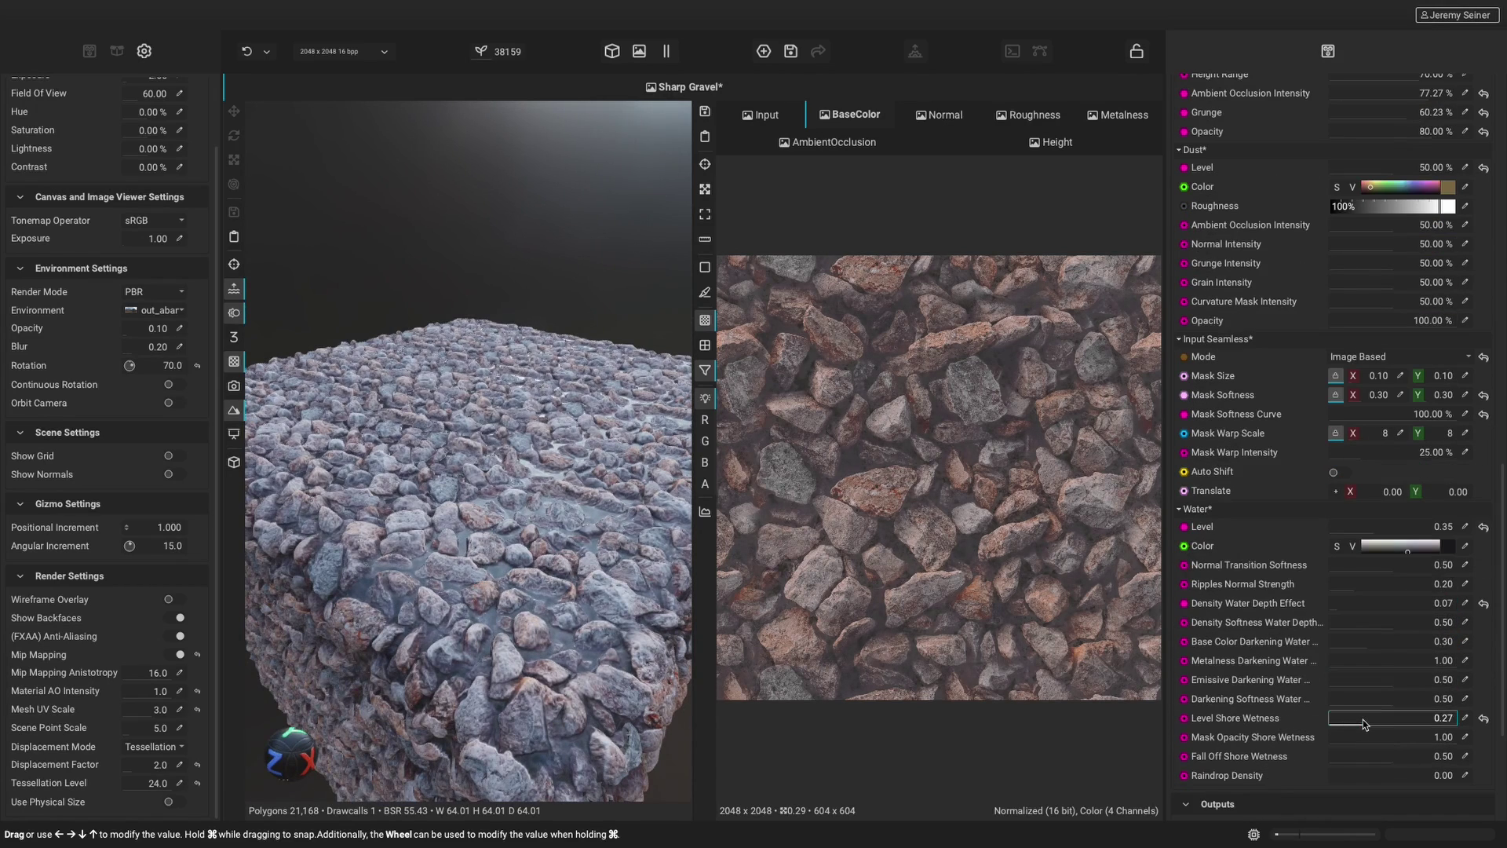
Step: Rotate the environment lighting to 82 and add raindrops with Density 1.00, Scale 9 and Curvature Smear 0.11
scroll(423, 556, "up", 4)
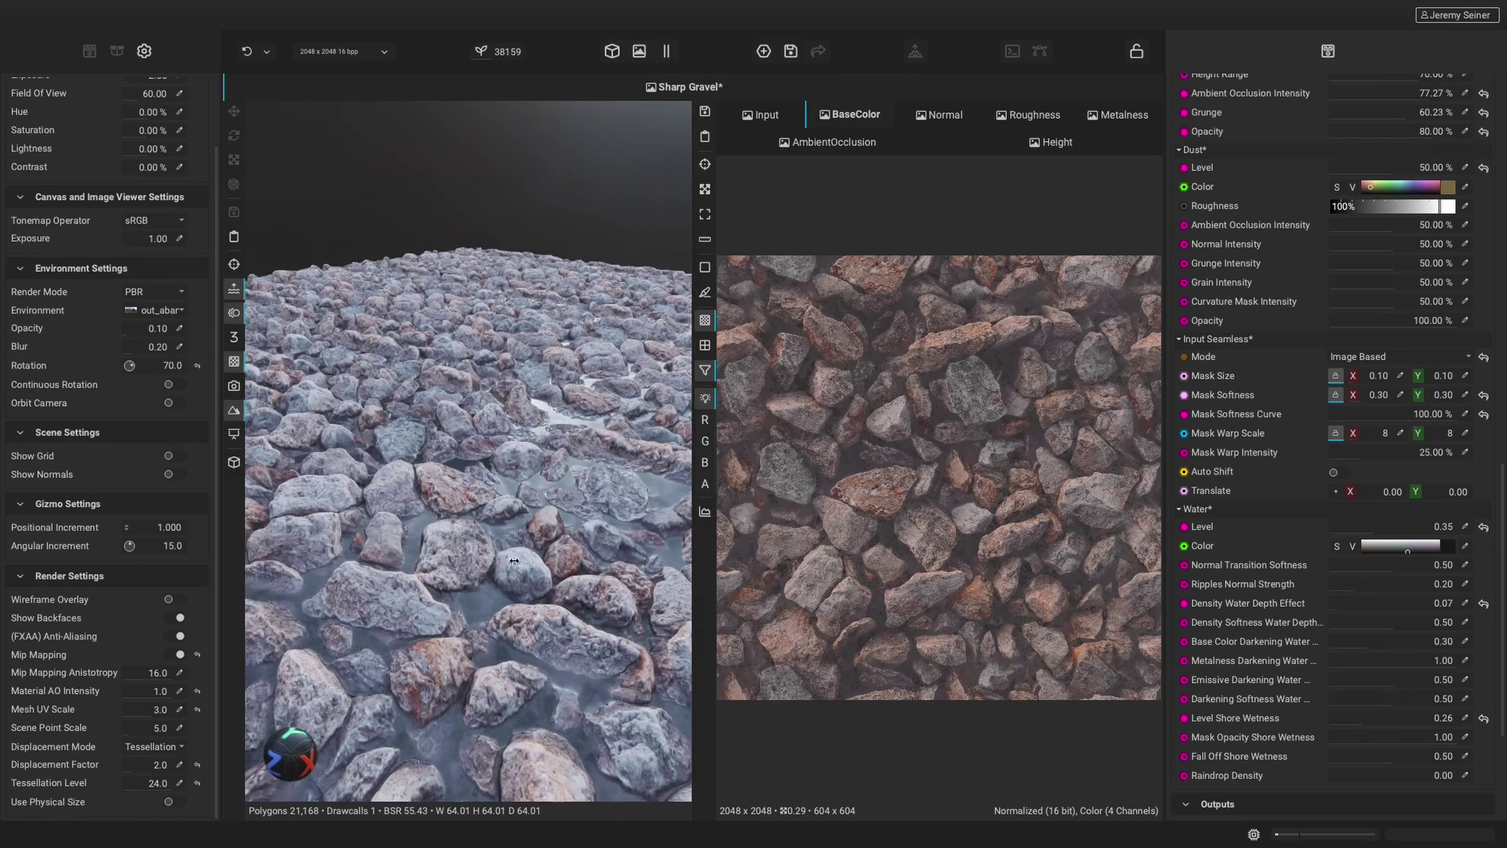
right_click_drag(422, 556, 356, 579, "shift")
left_click_drag(1344, 781, 1485, 782)
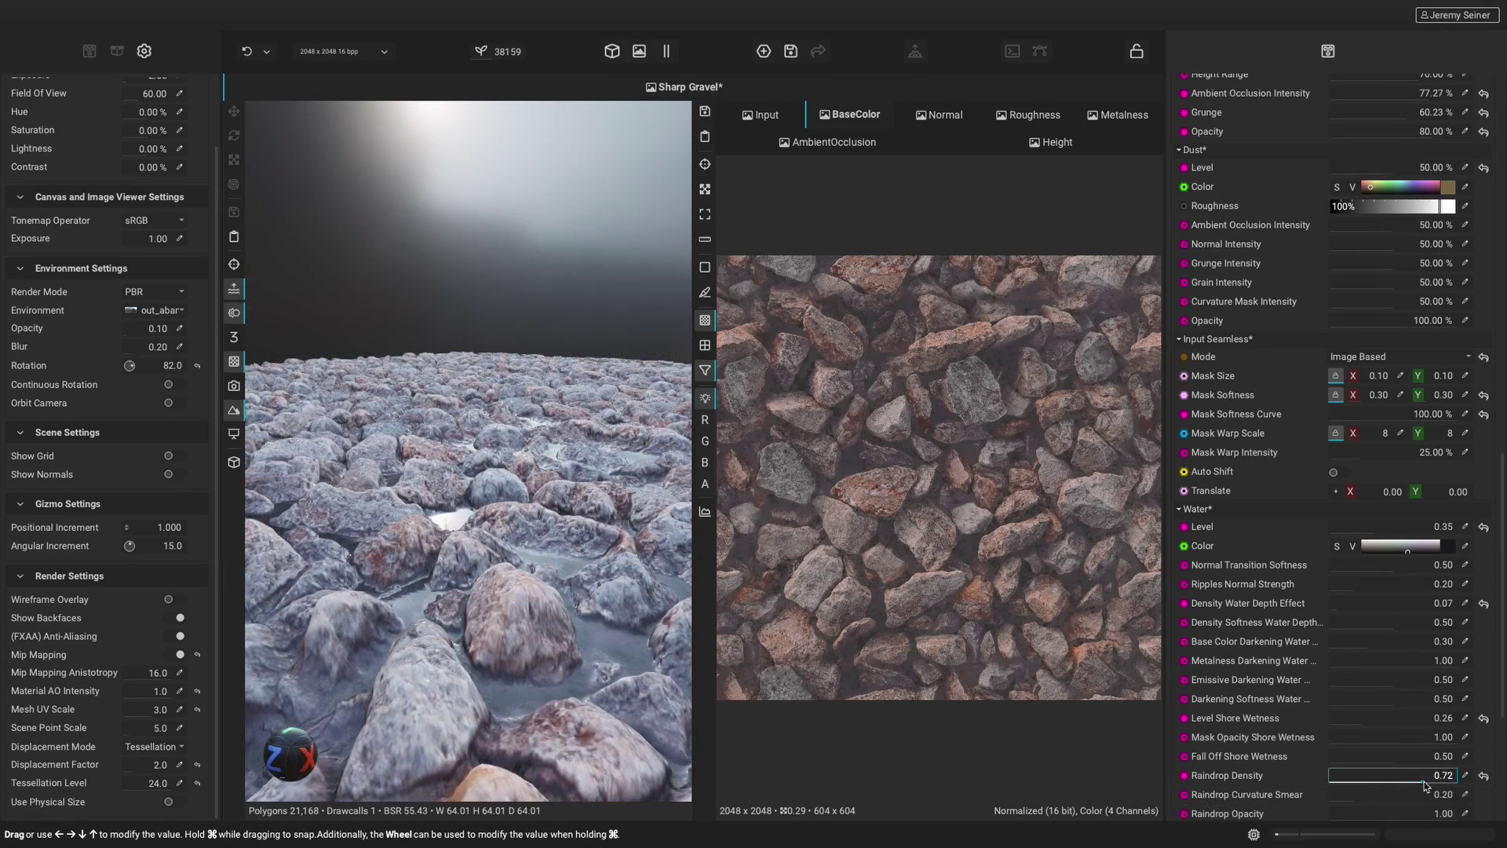
scroll(1237, 766, "down", 1)
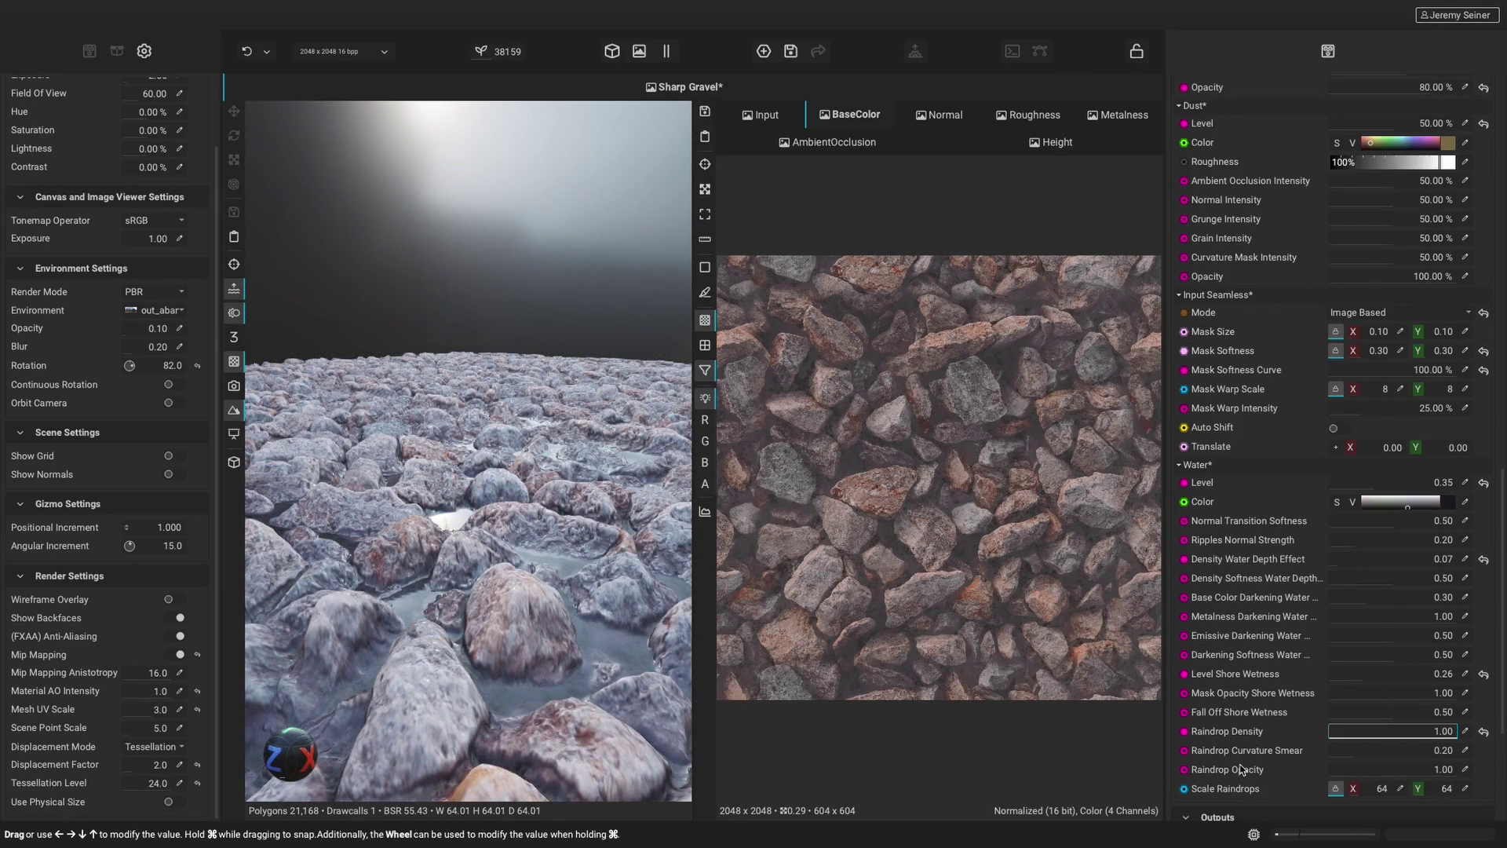
mouse_move(1363, 793)
left_mouse_down()
mouse_move(1349, 795)
mouse_move(1346, 759)
mouse_move(1378, 765)
mouse_move(1345, 768)
left_mouse_up()
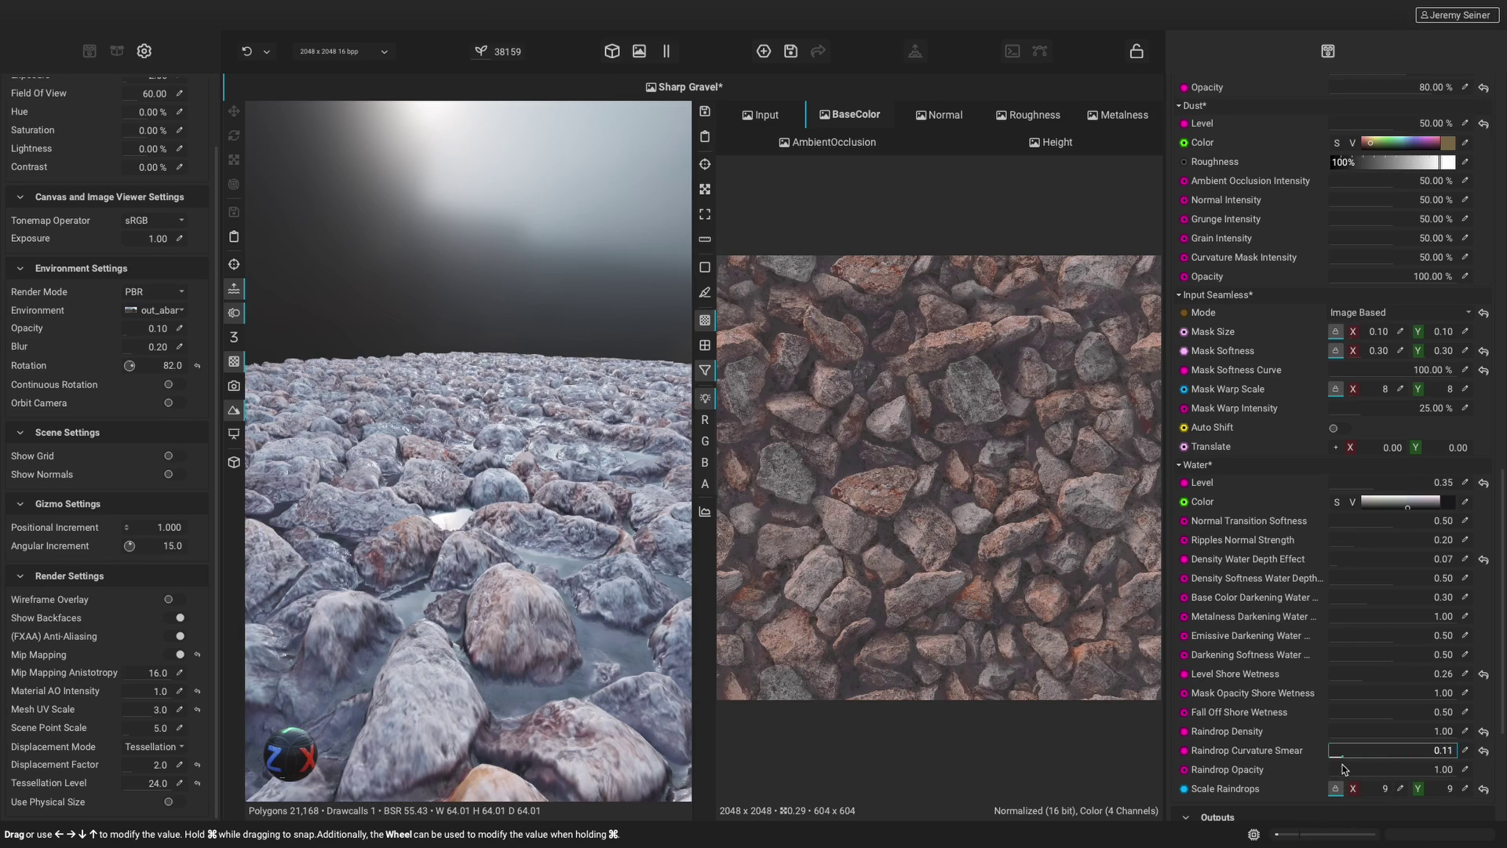
scroll(528, 547, "down", 5)
right_click_drag(527, 547, 595, 584, "shift")
mouse_move(595, 584)
left_mouse_down()
mouse_move(641, 599)
mouse_move(605, 610)
mouse_move(620, 616)
left_mouse_up()
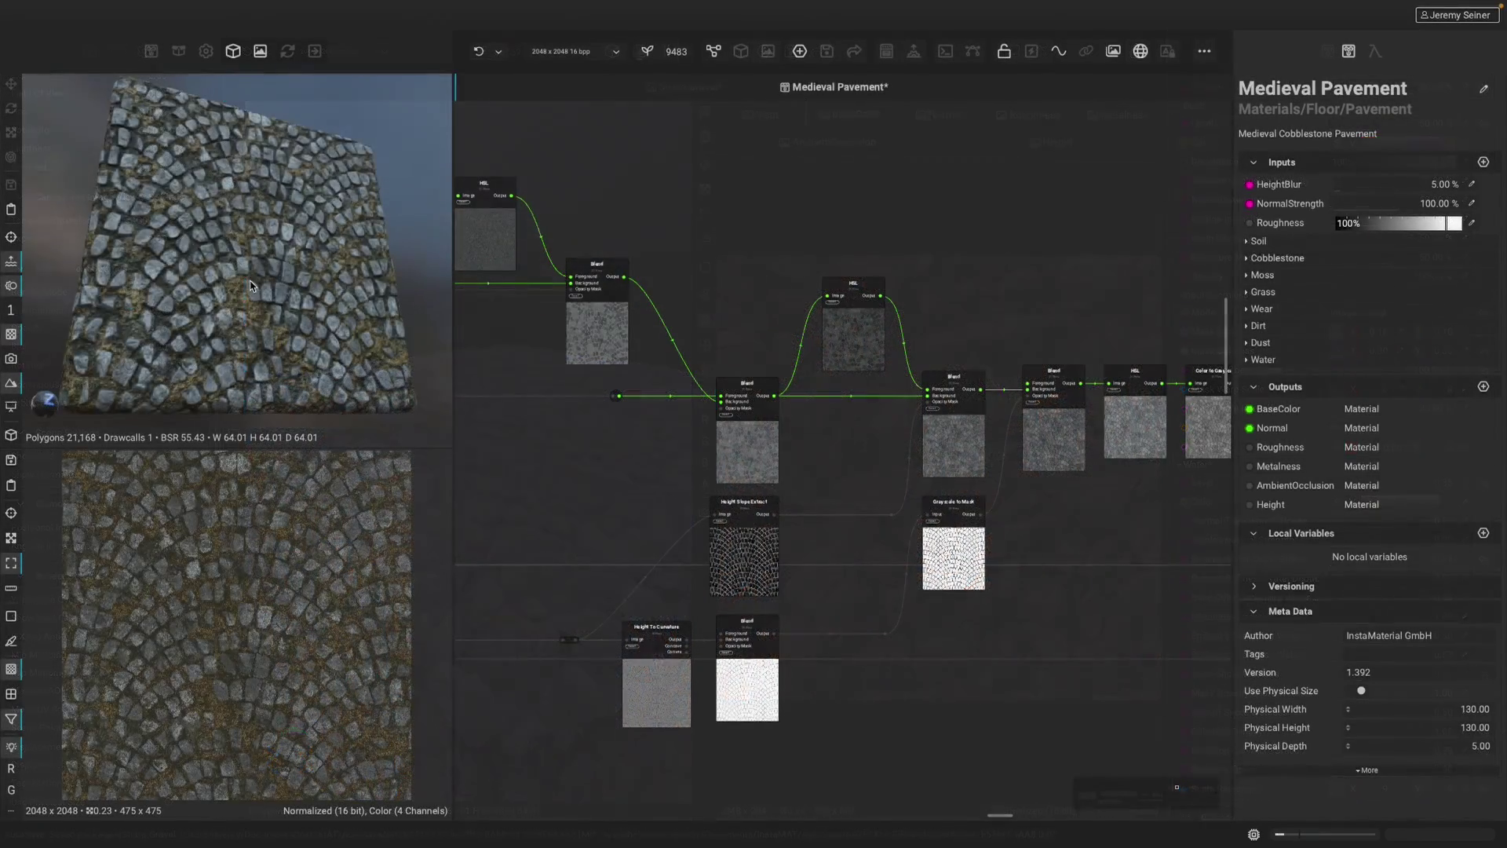
Step: Inspect the Medieval Pavement material and vary its random seed through 75000, 30264, 50001 and 72369
scroll(250, 279, "up", 3)
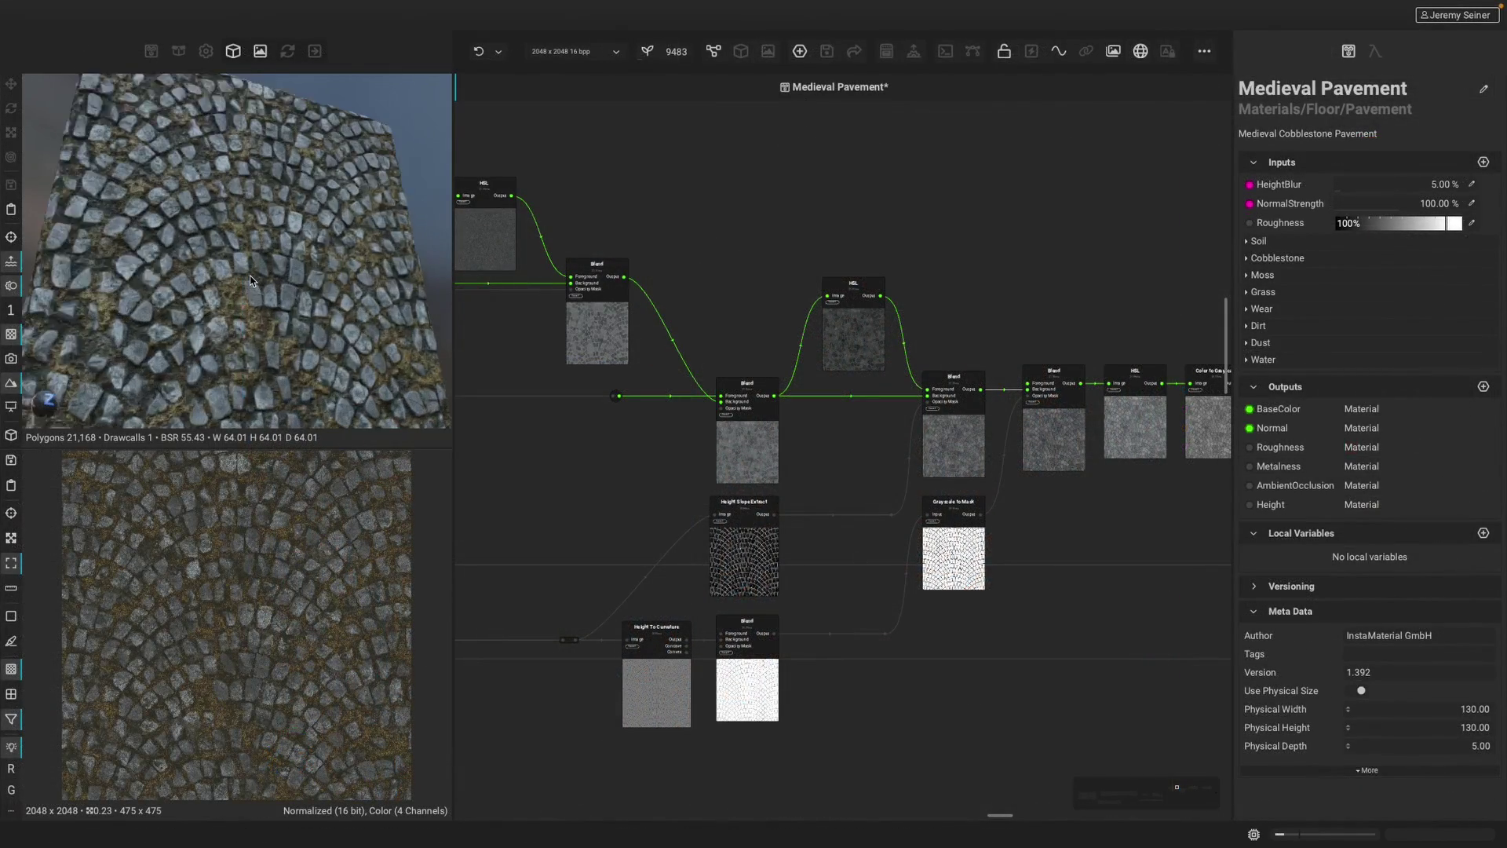
left_click_drag(250, 274, 287, 273)
scroll(287, 278, "down", 2)
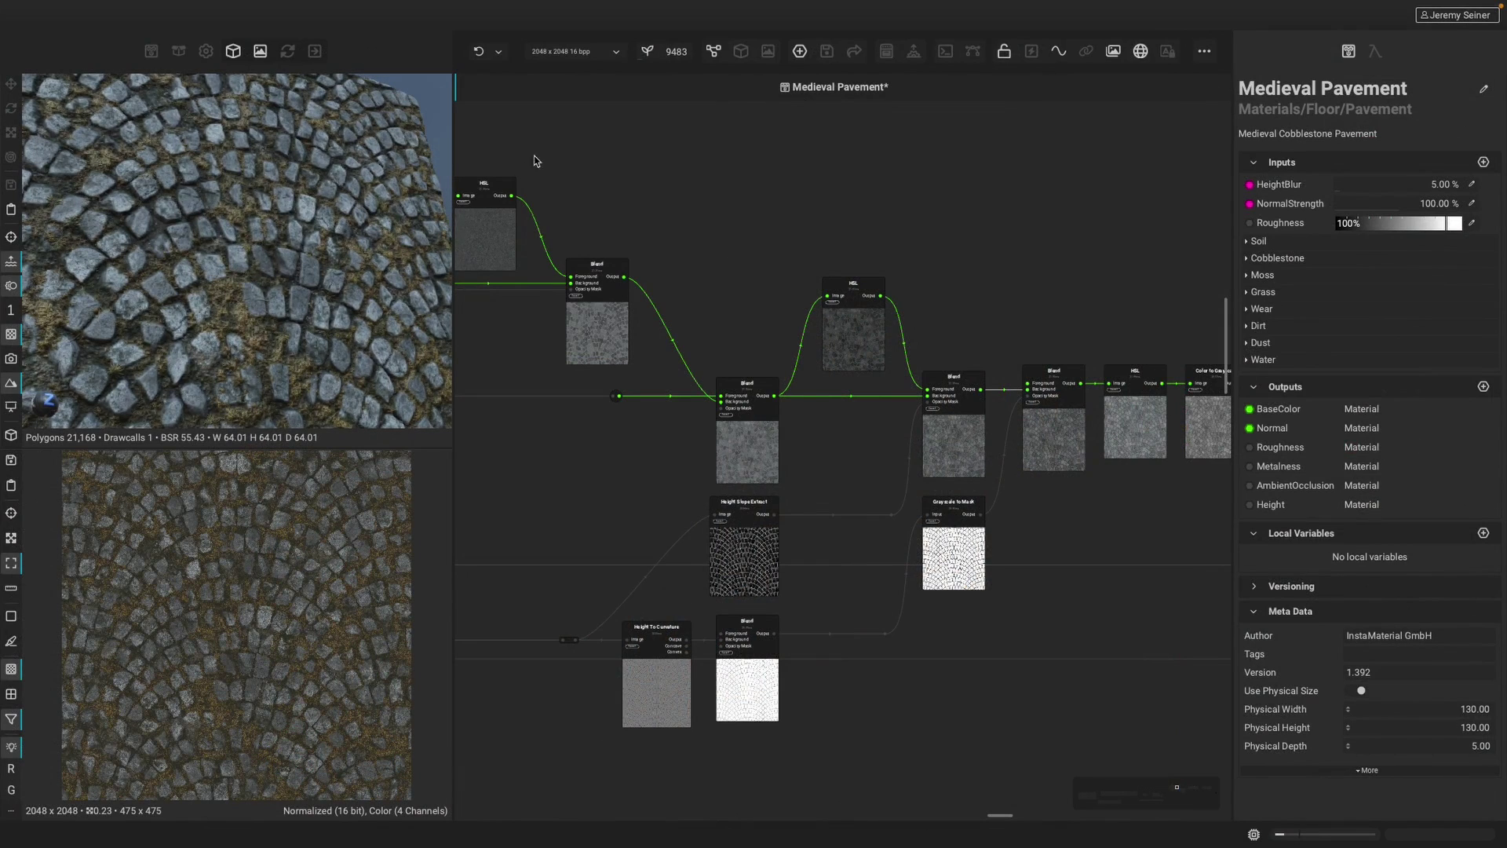
left_click(679, 57)
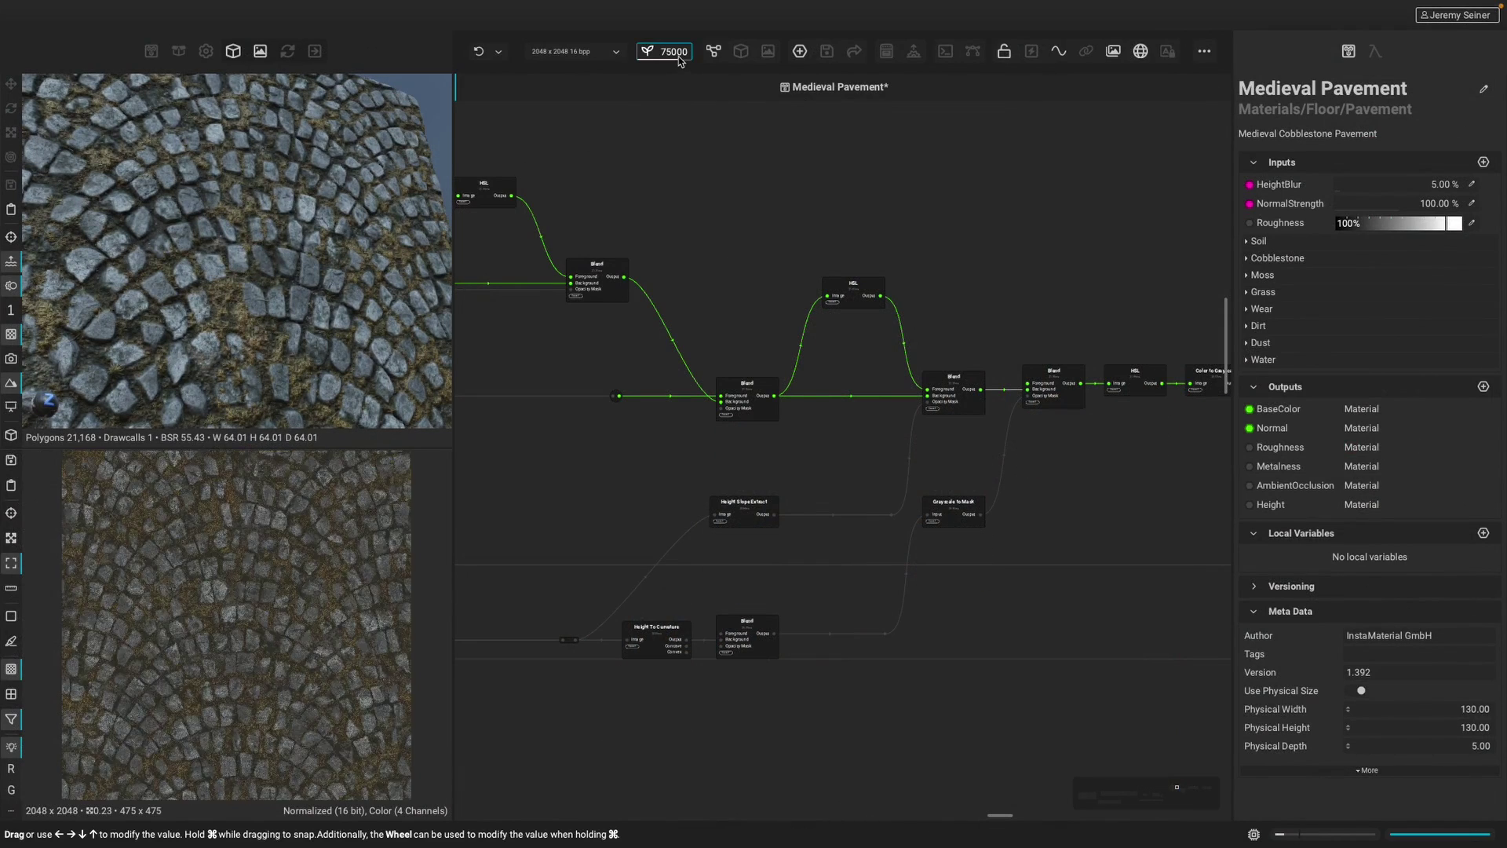
left_click(653, 59)
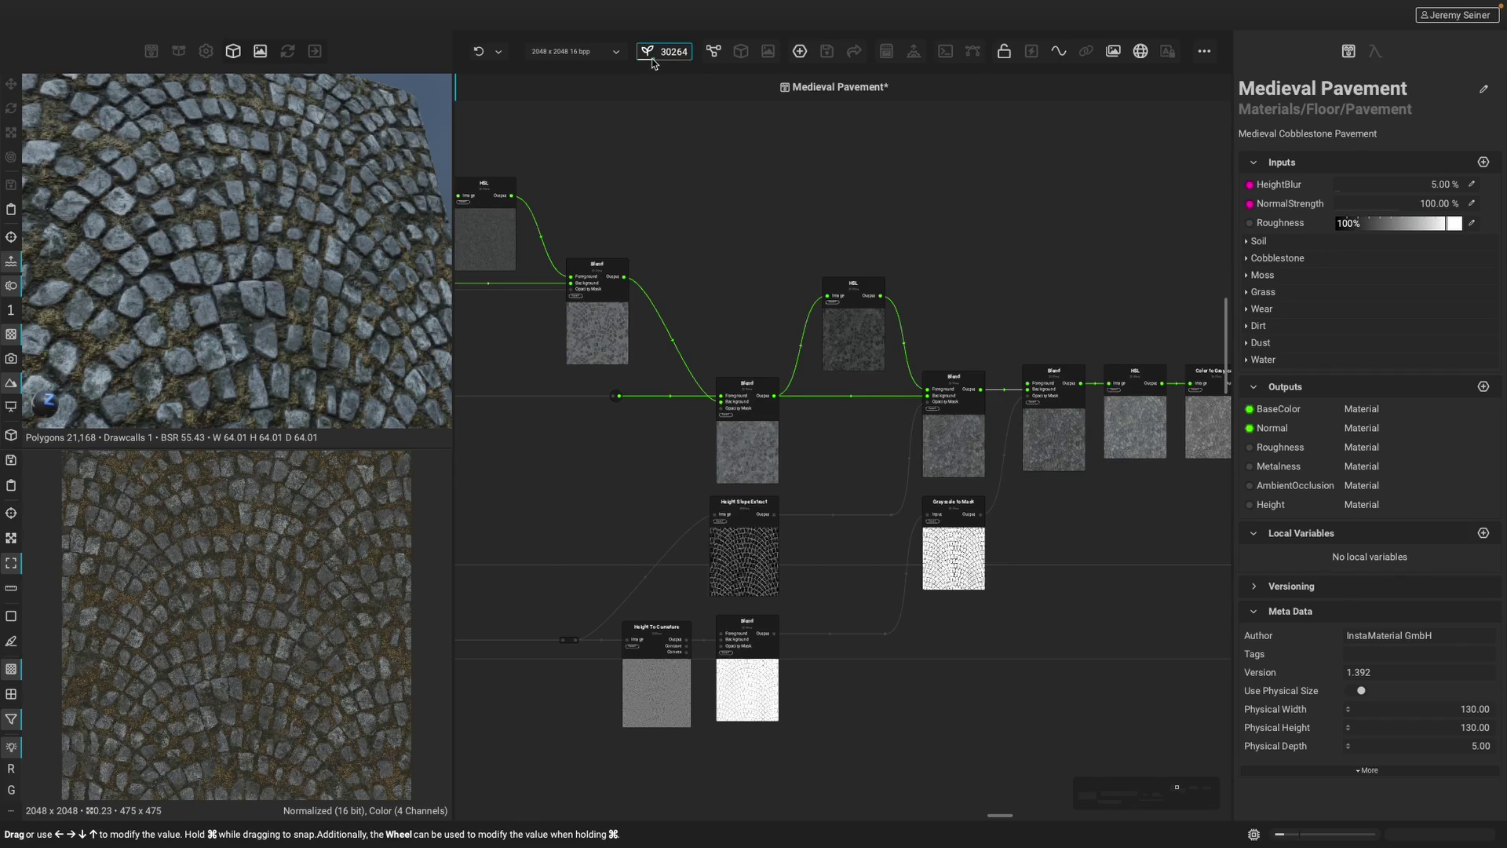
left_click(664, 60)
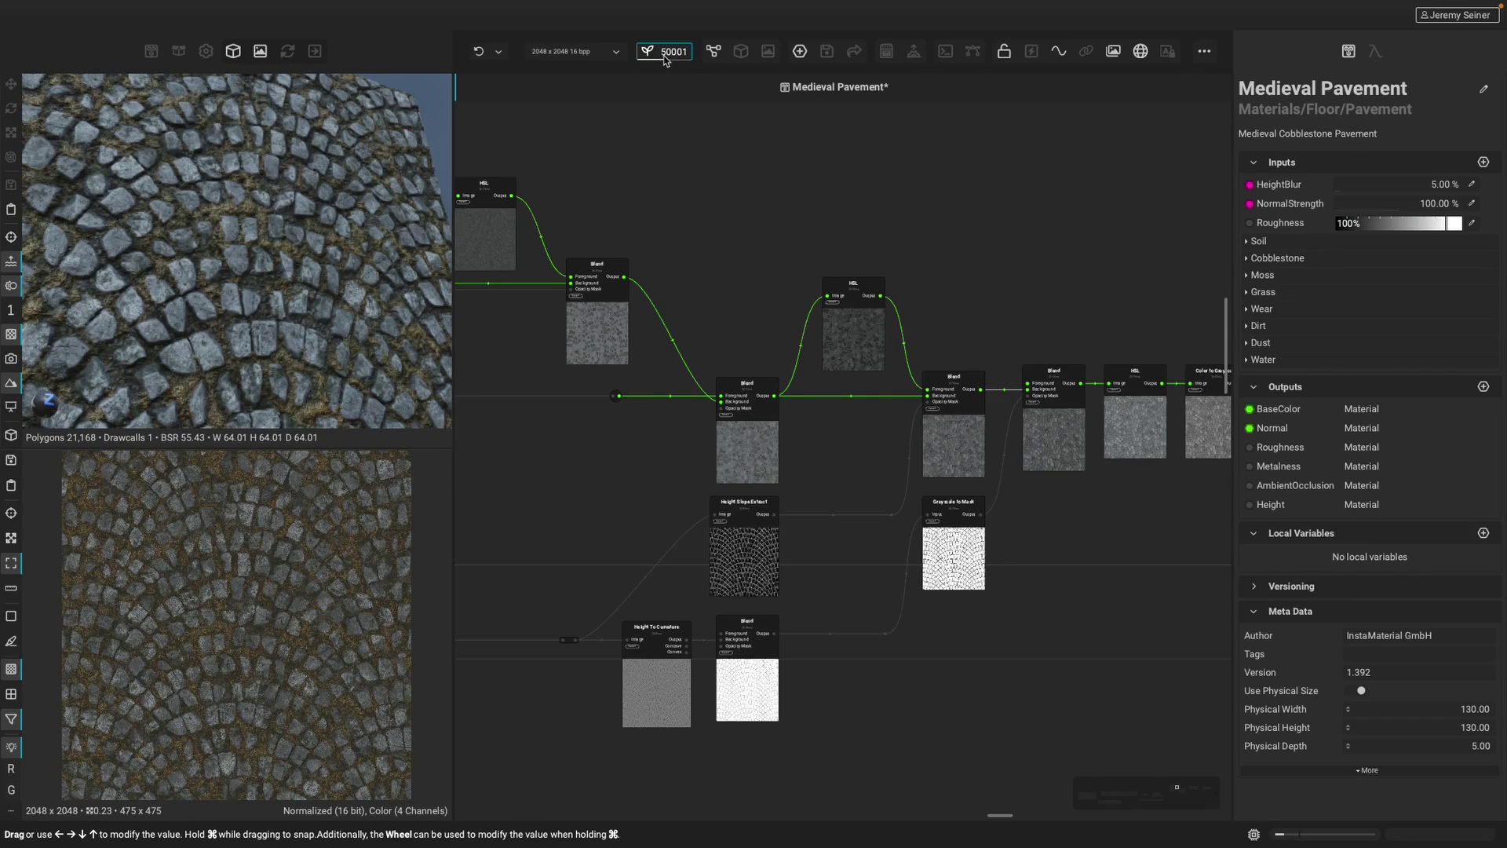
left_click(675, 59)
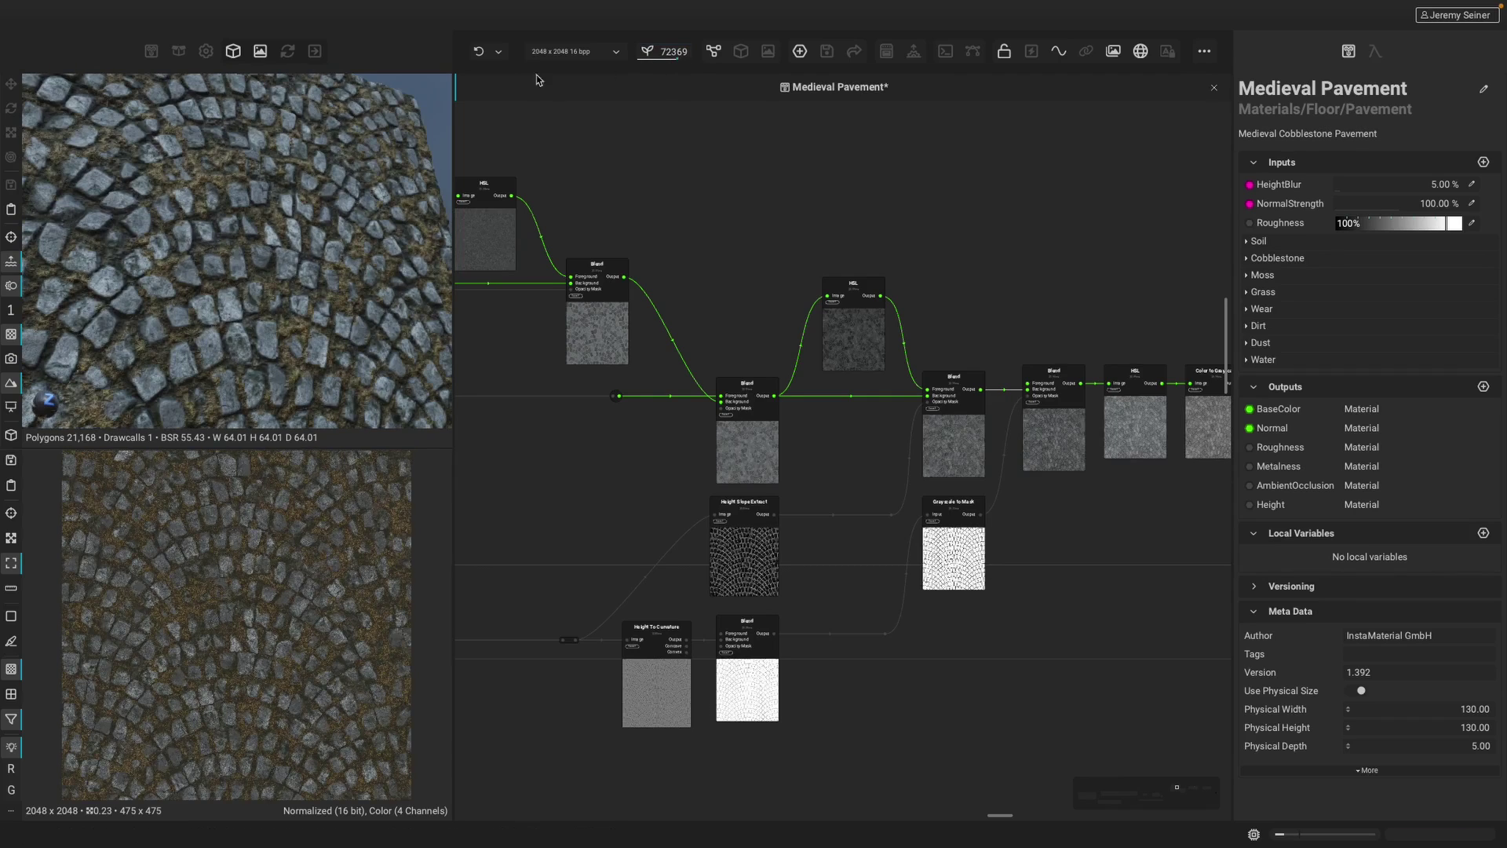
scroll(245, 267, "down", 3)
mouse_move(272, 280)
left_mouse_down()
mouse_move(201, 291)
mouse_move(287, 289)
mouse_move(262, 292)
left_mouse_up()
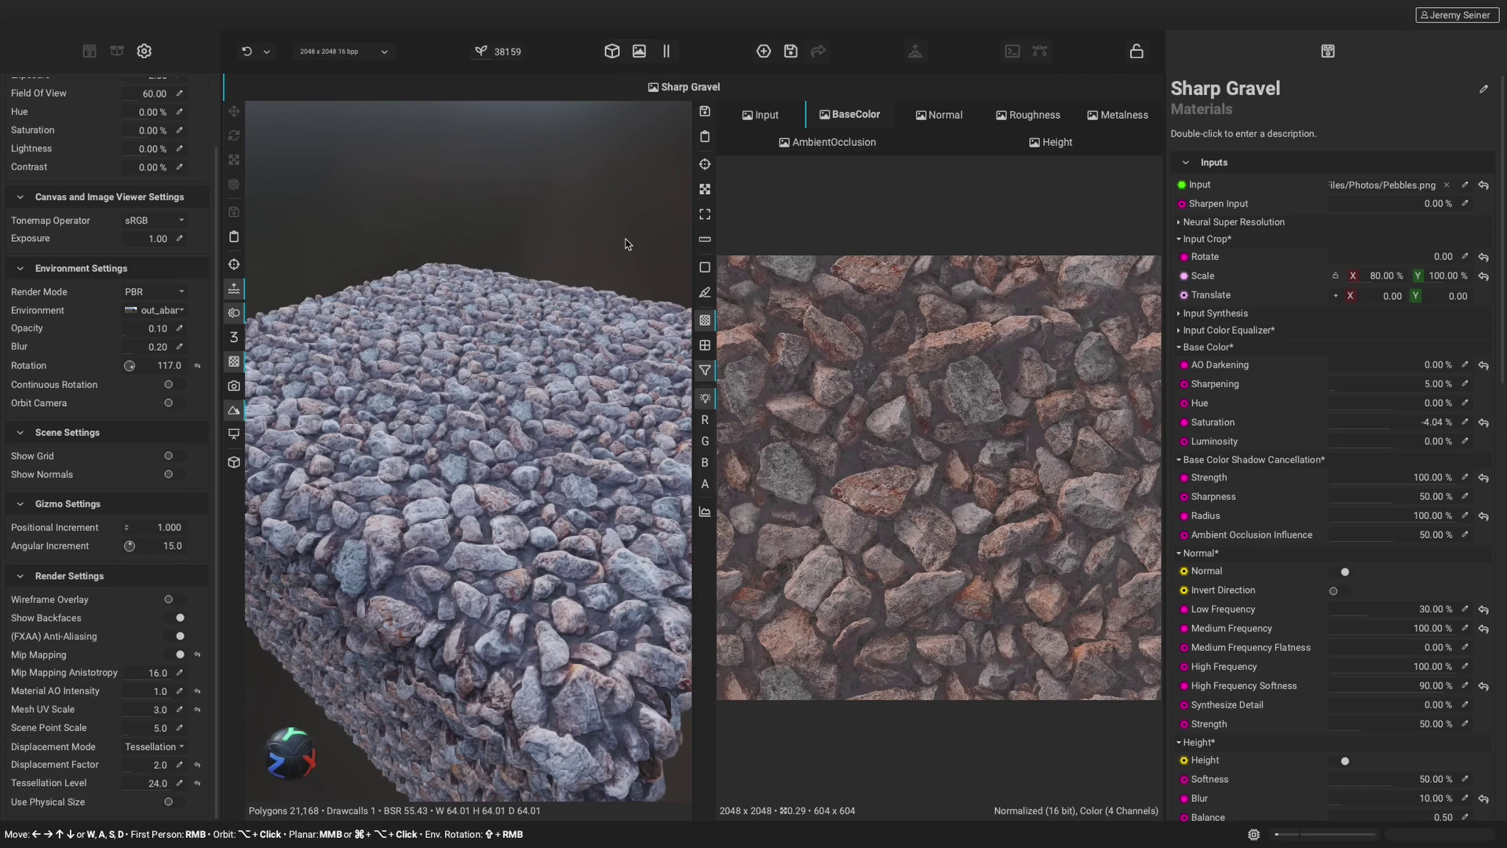
Step: Set the gravel's Input Synthesis to Synthesis Advanced Slow HQ with Tile Scale 2, Quality Medium and Preview off
left_click(1200, 315)
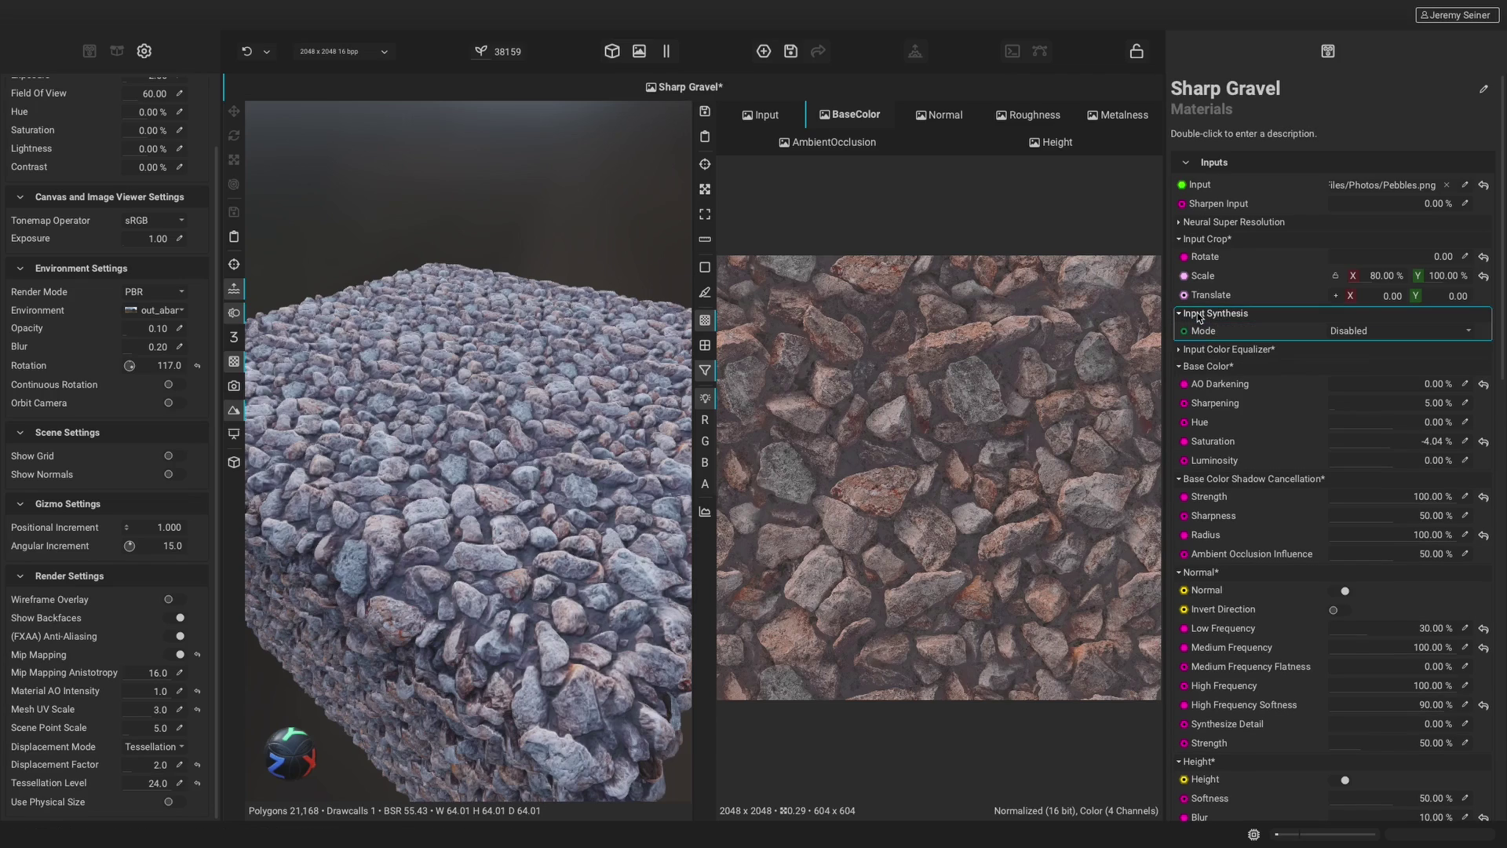
left_click(1420, 332)
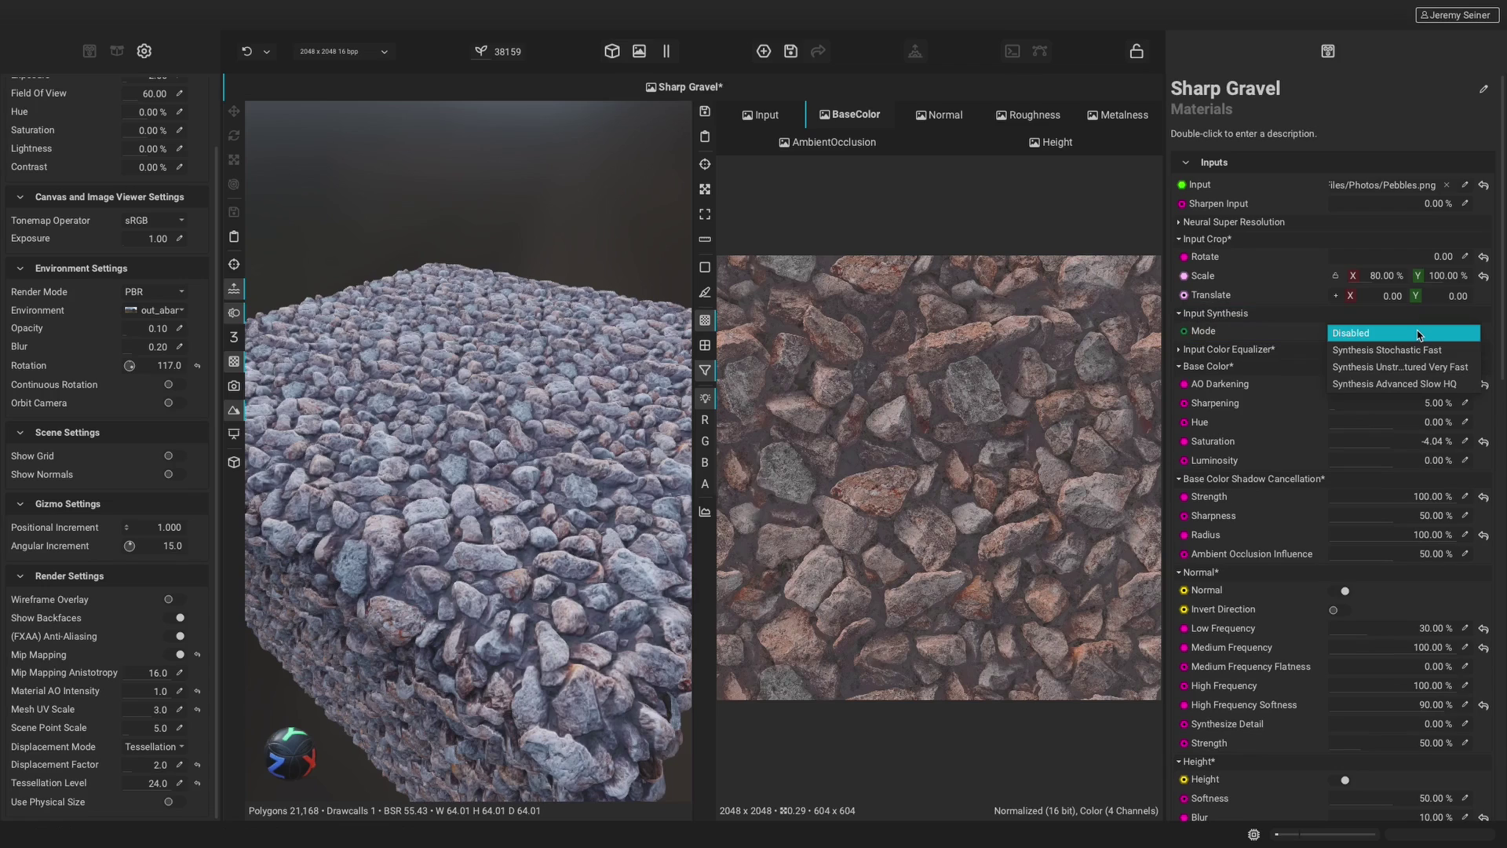
left_click(1404, 384)
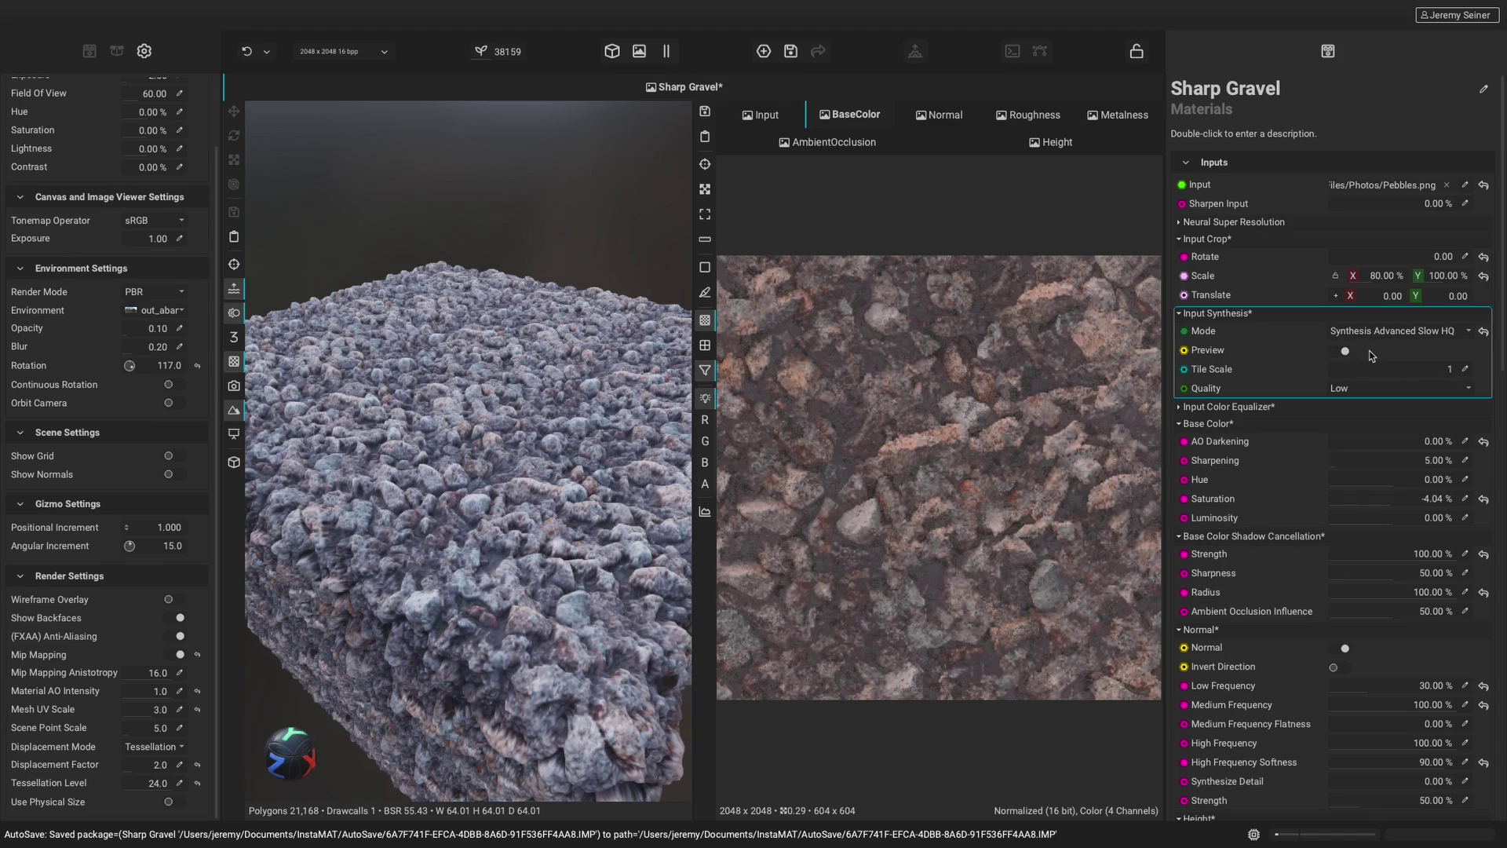
left_click(1345, 388)
left_click(1338, 400)
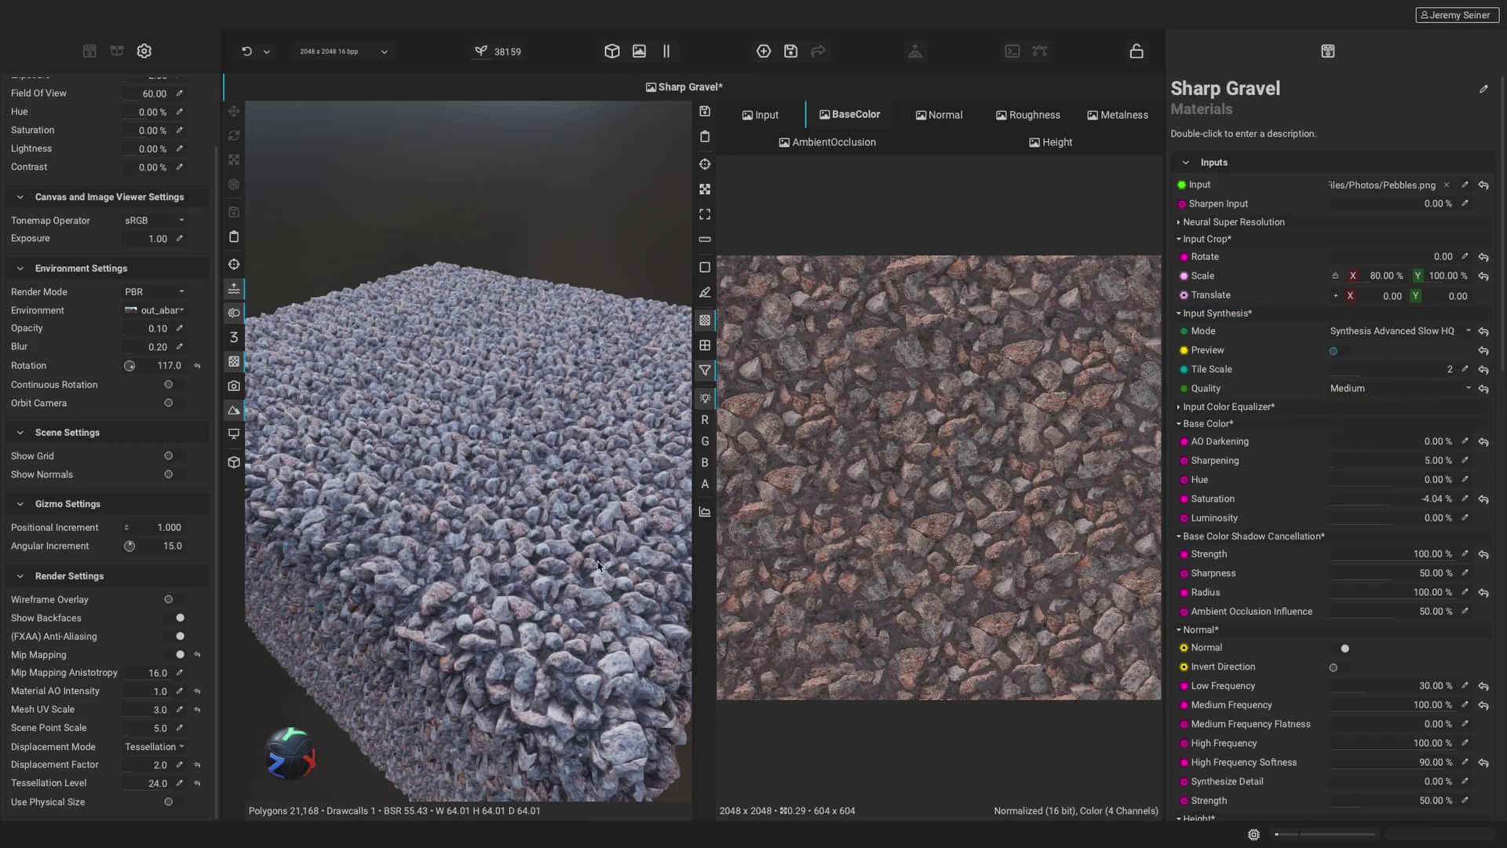
Step: Set the viewport's Displacement Factor to 1.3 and inspect the synthesized gravel with the environment lighting rotated to 161
left_click_drag(134, 771, 127, 771)
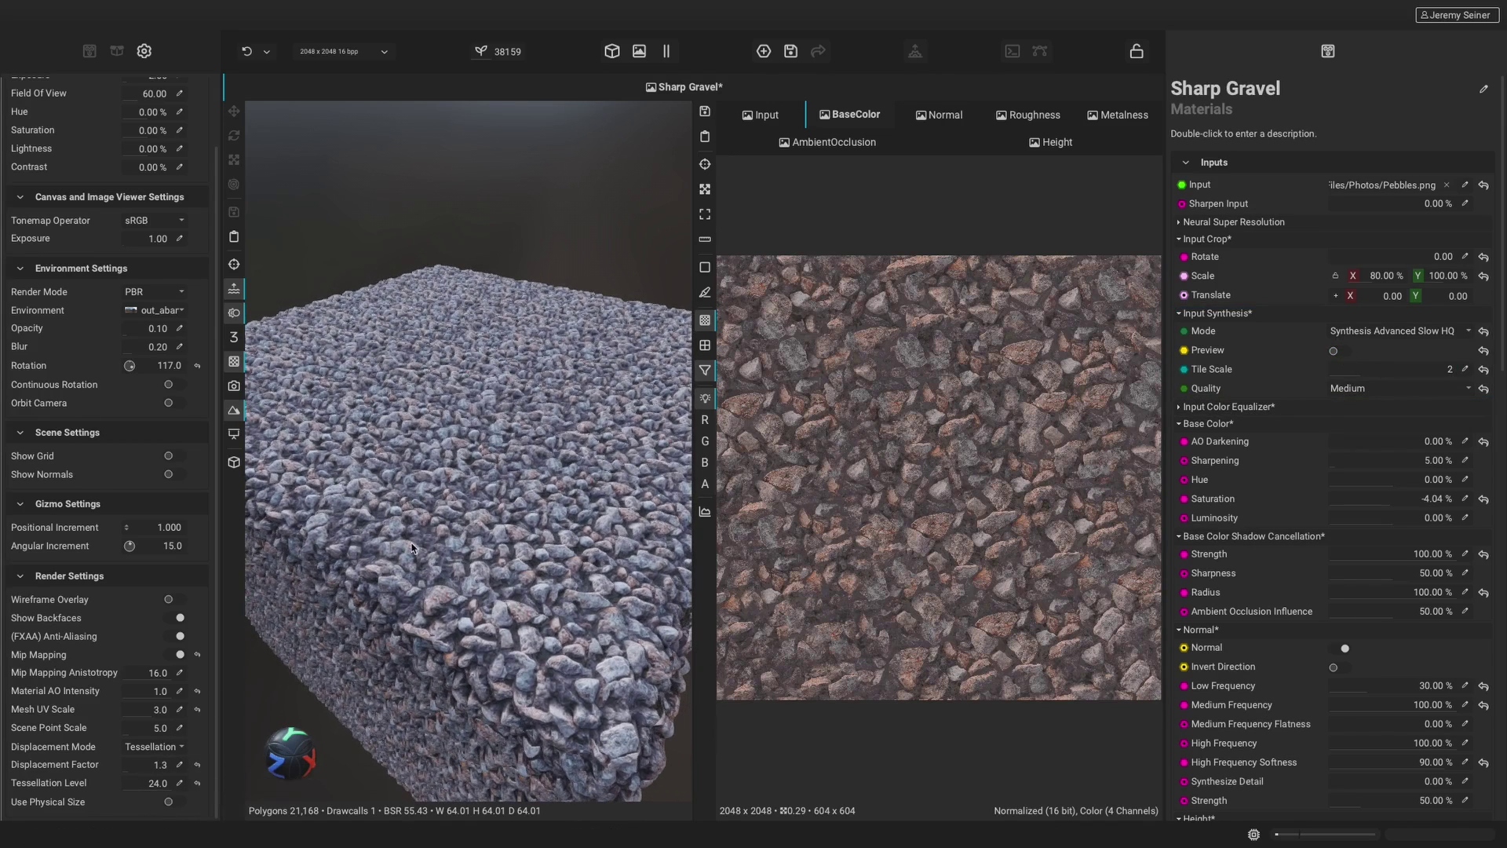
scroll(482, 454, "up", 3)
middle_click_drag(481, 458, 609, 545)
right_click_drag(609, 545, 556, 535, "shift")
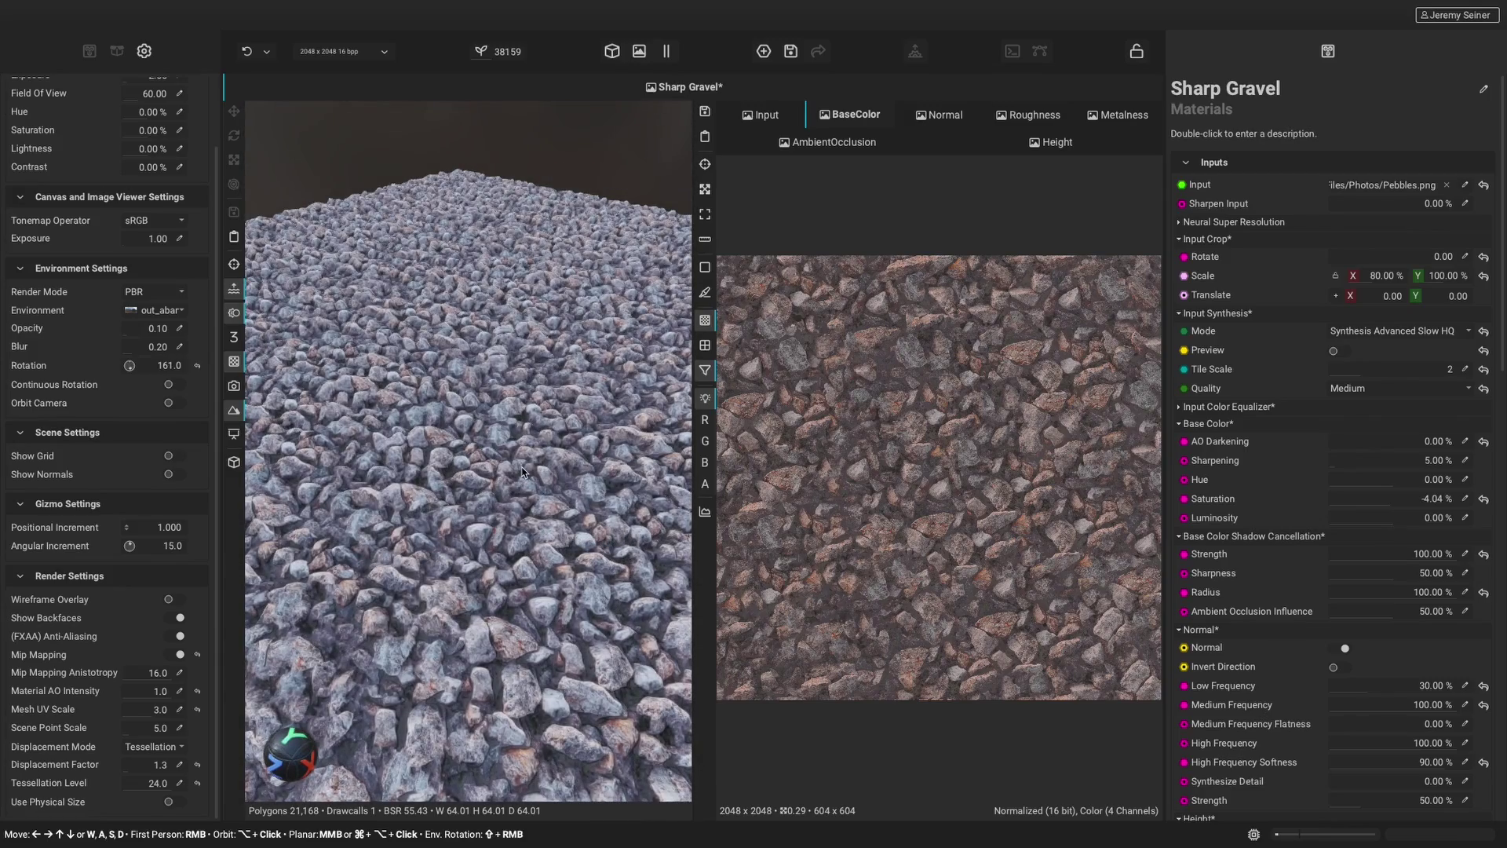
scroll(520, 468, "down", 3)
scroll(530, 452, "down", 2)
left_click_drag(530, 452, 525, 482, "alt")
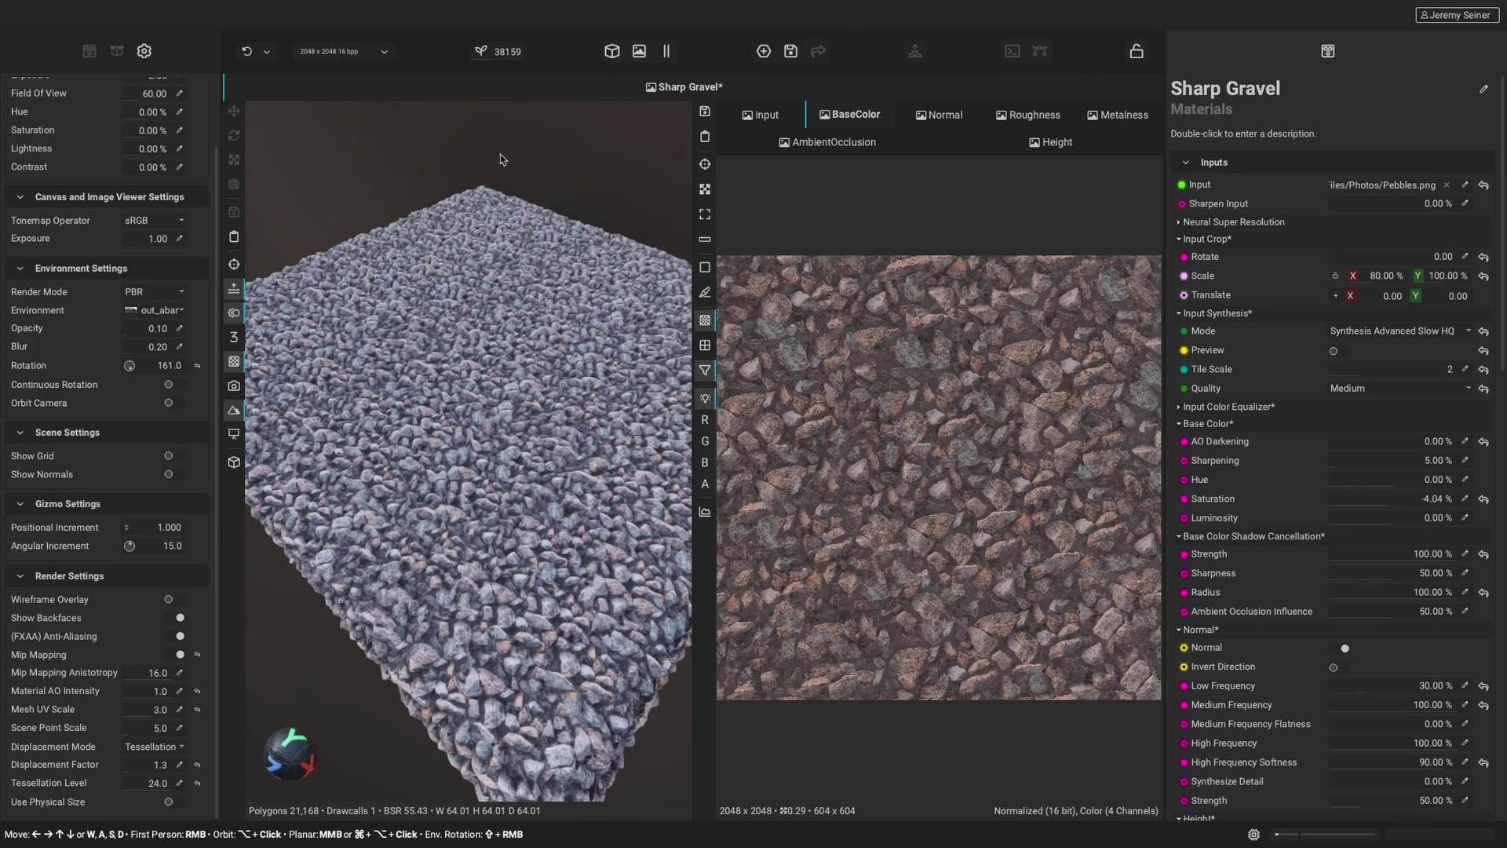
Step: Change the Sharp Gravel material's random seed to 53948 and inspect the new variation on the cube
left_click(502, 57)
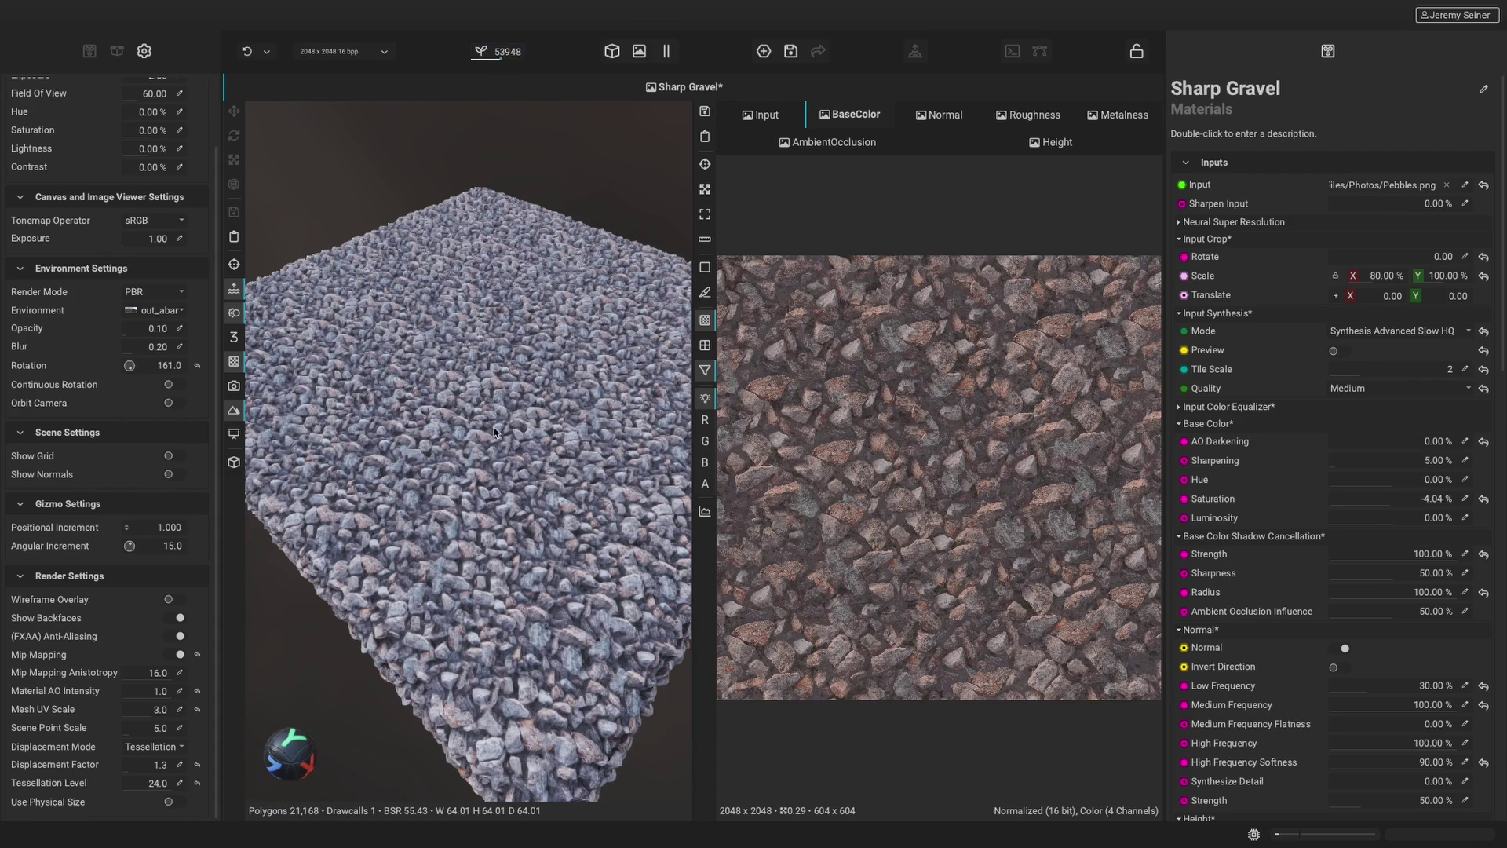
scroll(498, 501, "up", 3)
mouse_move(493, 555)
left_mouse_down()
mouse_move(546, 513)
mouse_move(436, 524)
mouse_move(431, 542)
mouse_move(495, 530)
left_mouse_up()
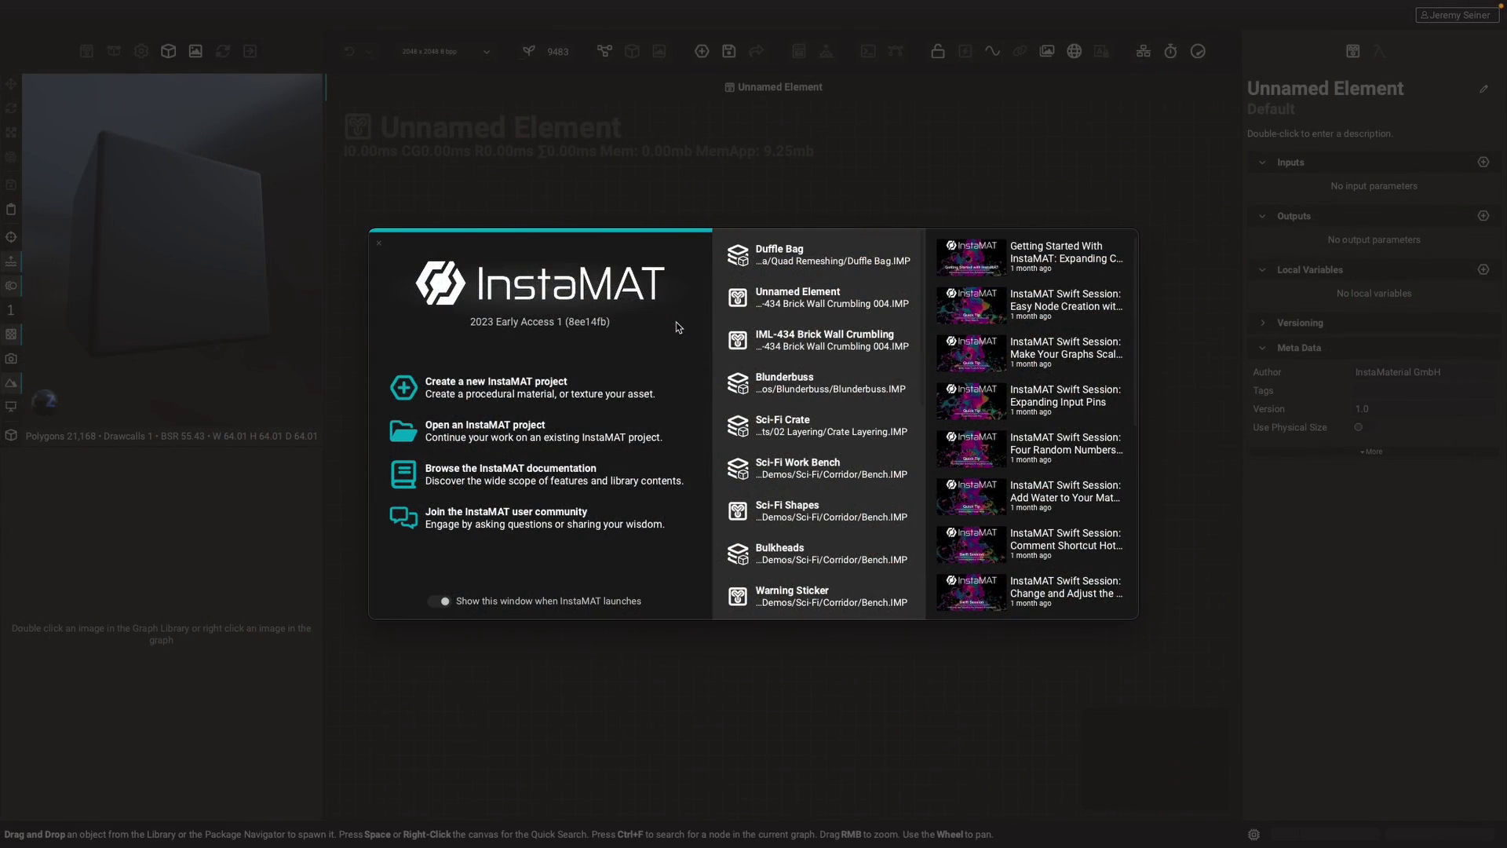
left_click(625, 381)
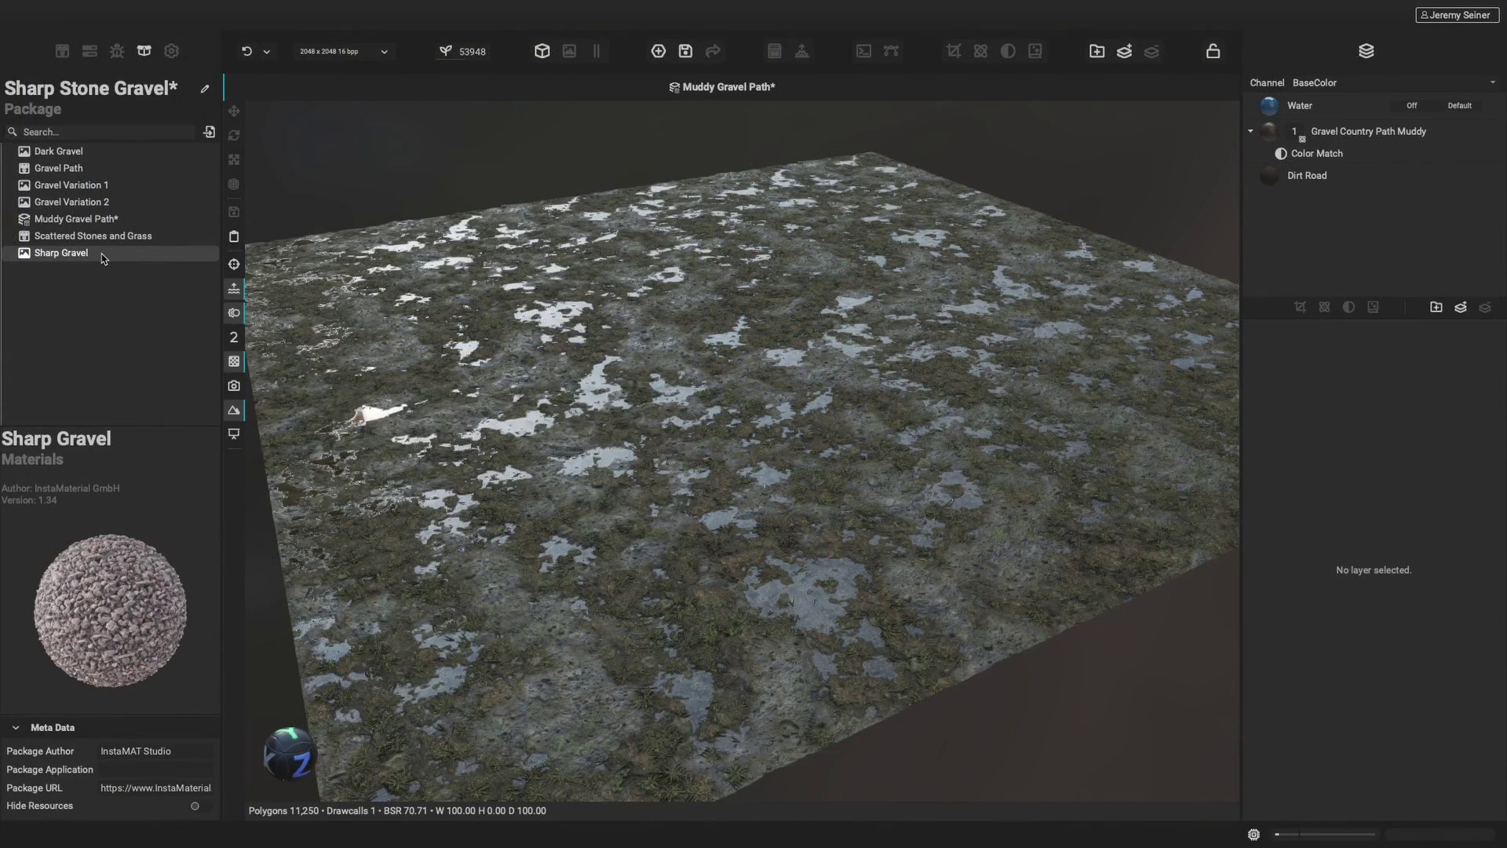
Step: Add Sharp Gravel as a layer directly beneath Water in Muddy Gravel Path and set its projection scale to 4.00
left_click_drag(102, 258, 1302, 123)
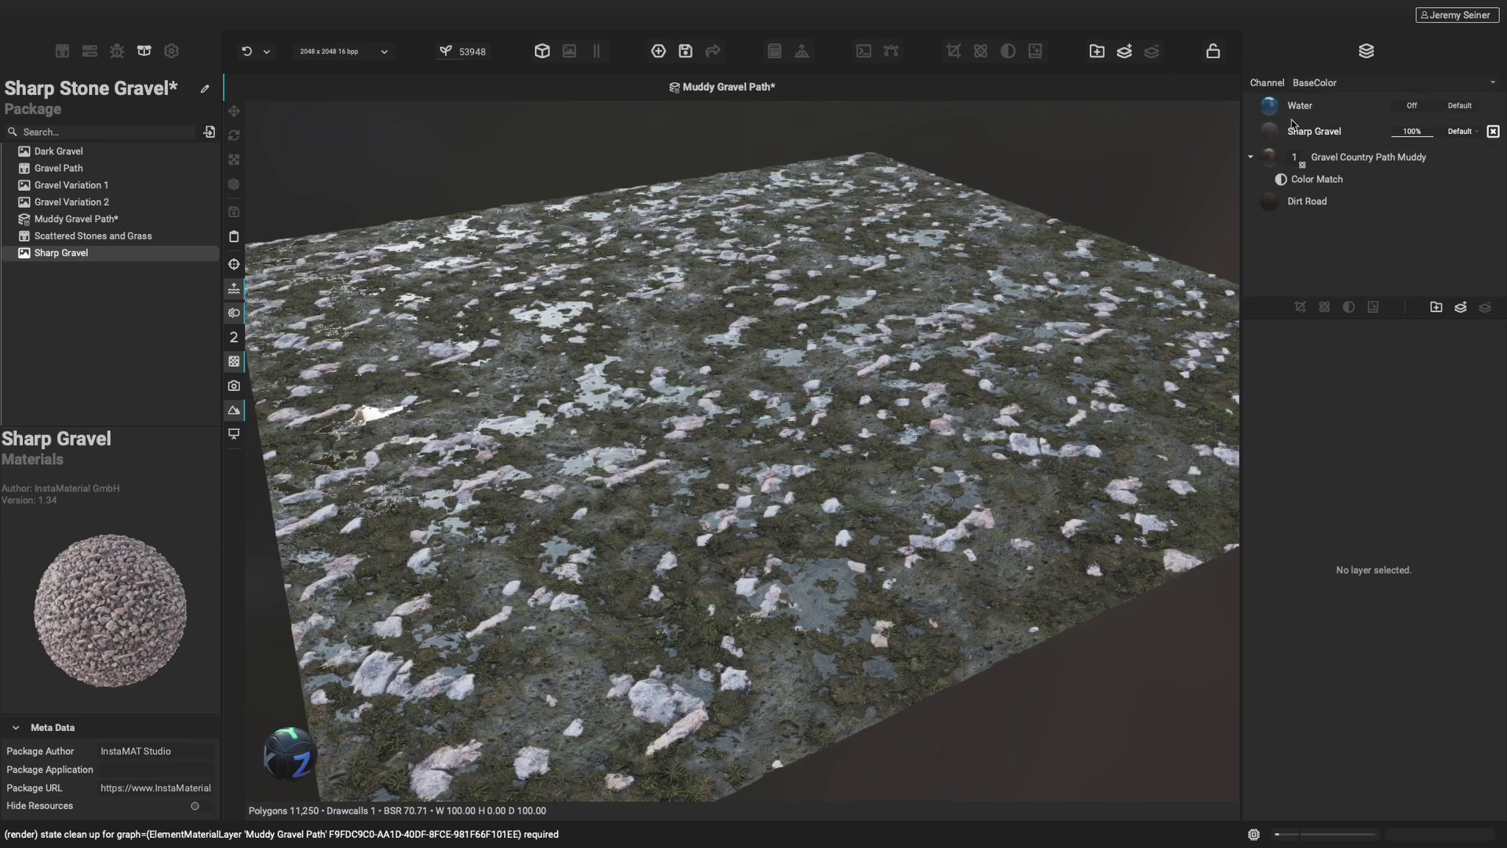
left_click(1278, 131)
left_click(1429, 338)
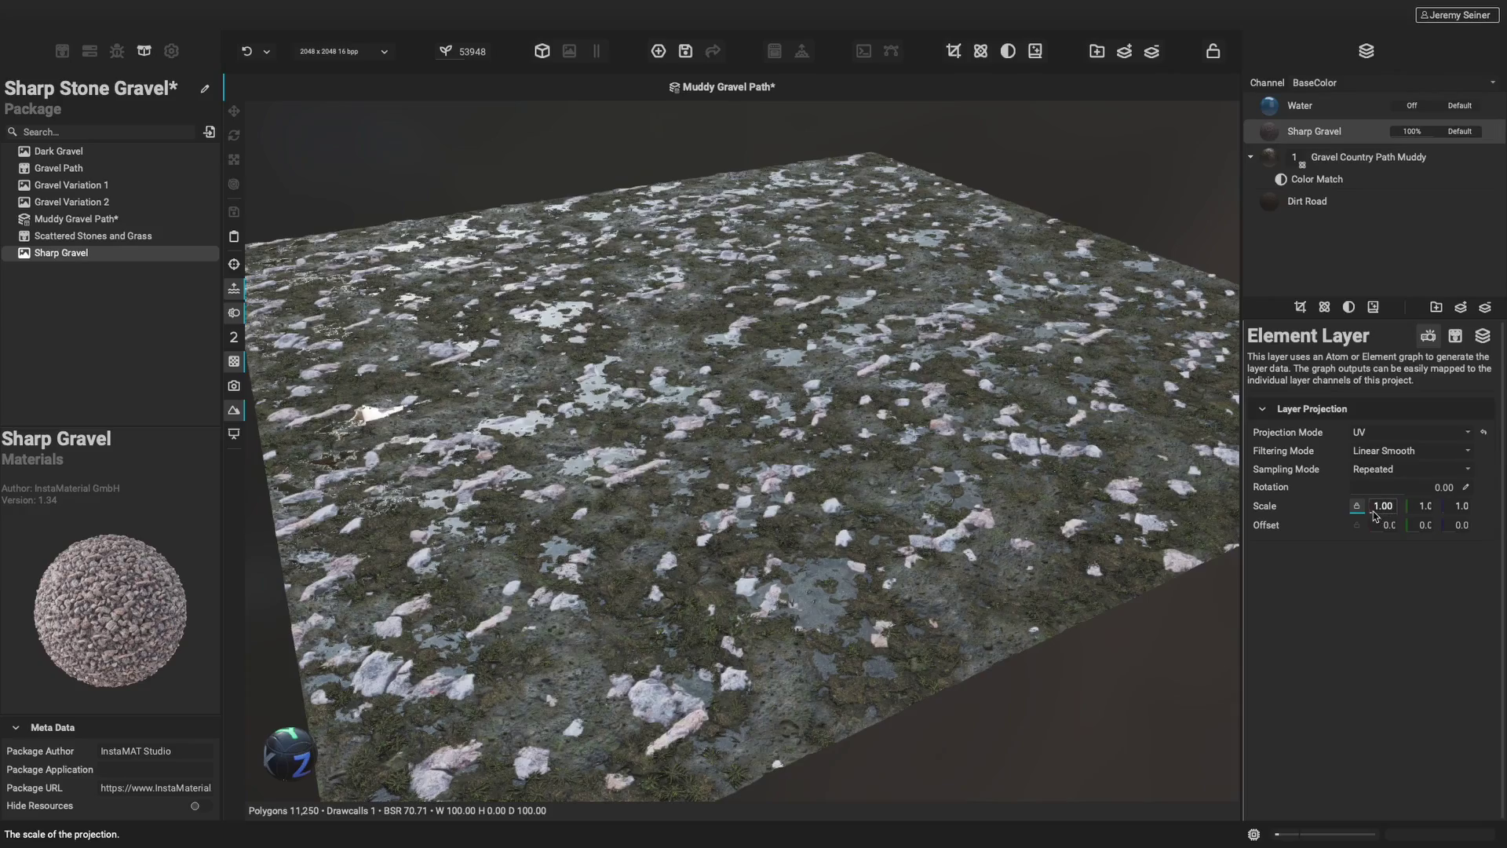
left_click_drag(1374, 511, 1381, 515)
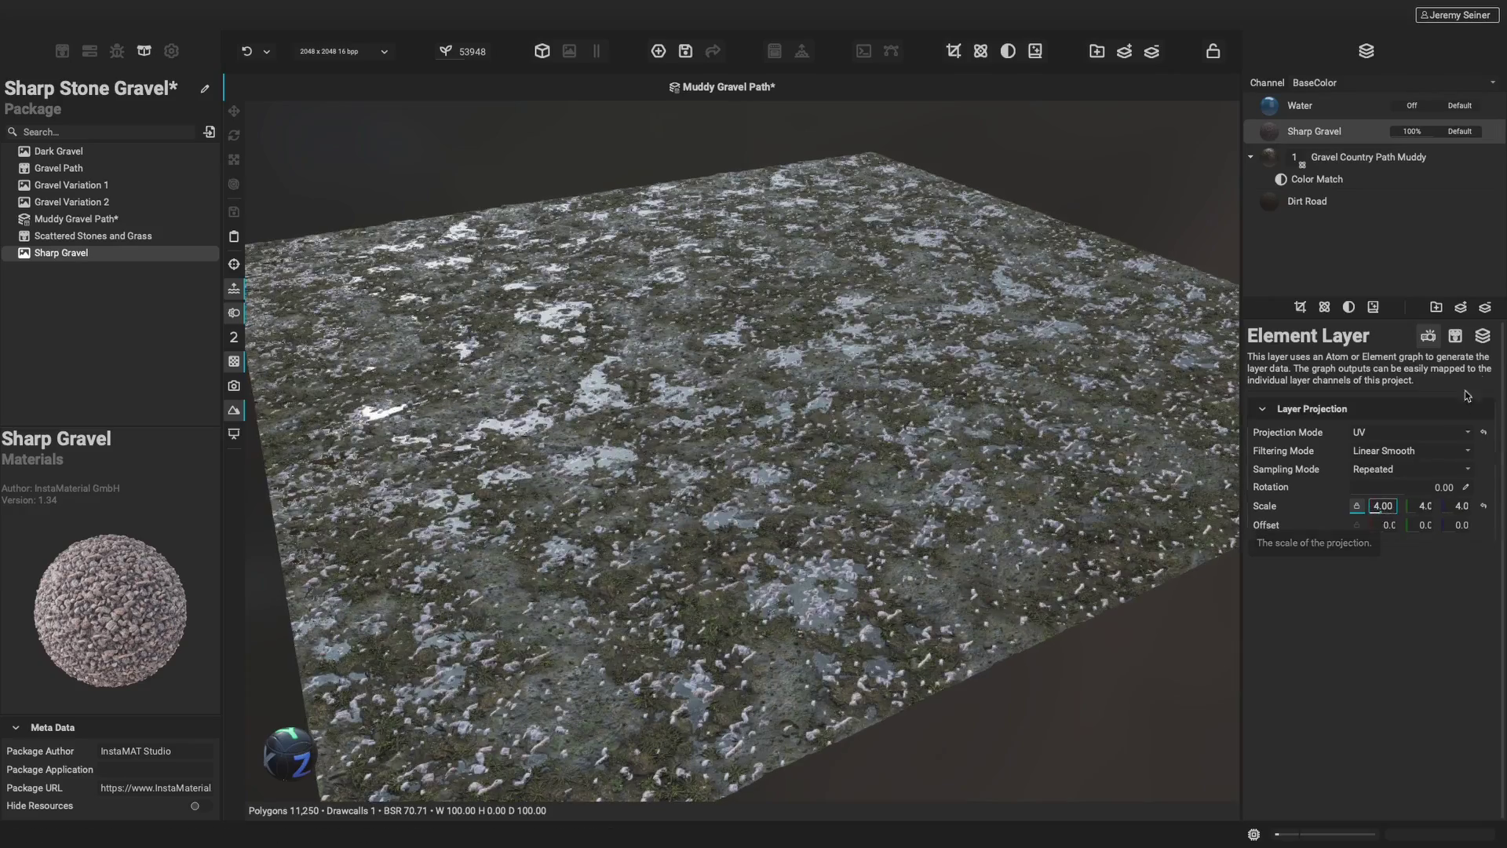
Step: Set the Sharp Gravel layer's height Blend Offset to 0.12, Blend Softness to 0.37 and Blend Contrast to -0.21
left_click(1483, 336)
left_click_drag(1386, 594, 1375, 634)
scroll(748, 481, "down", 3)
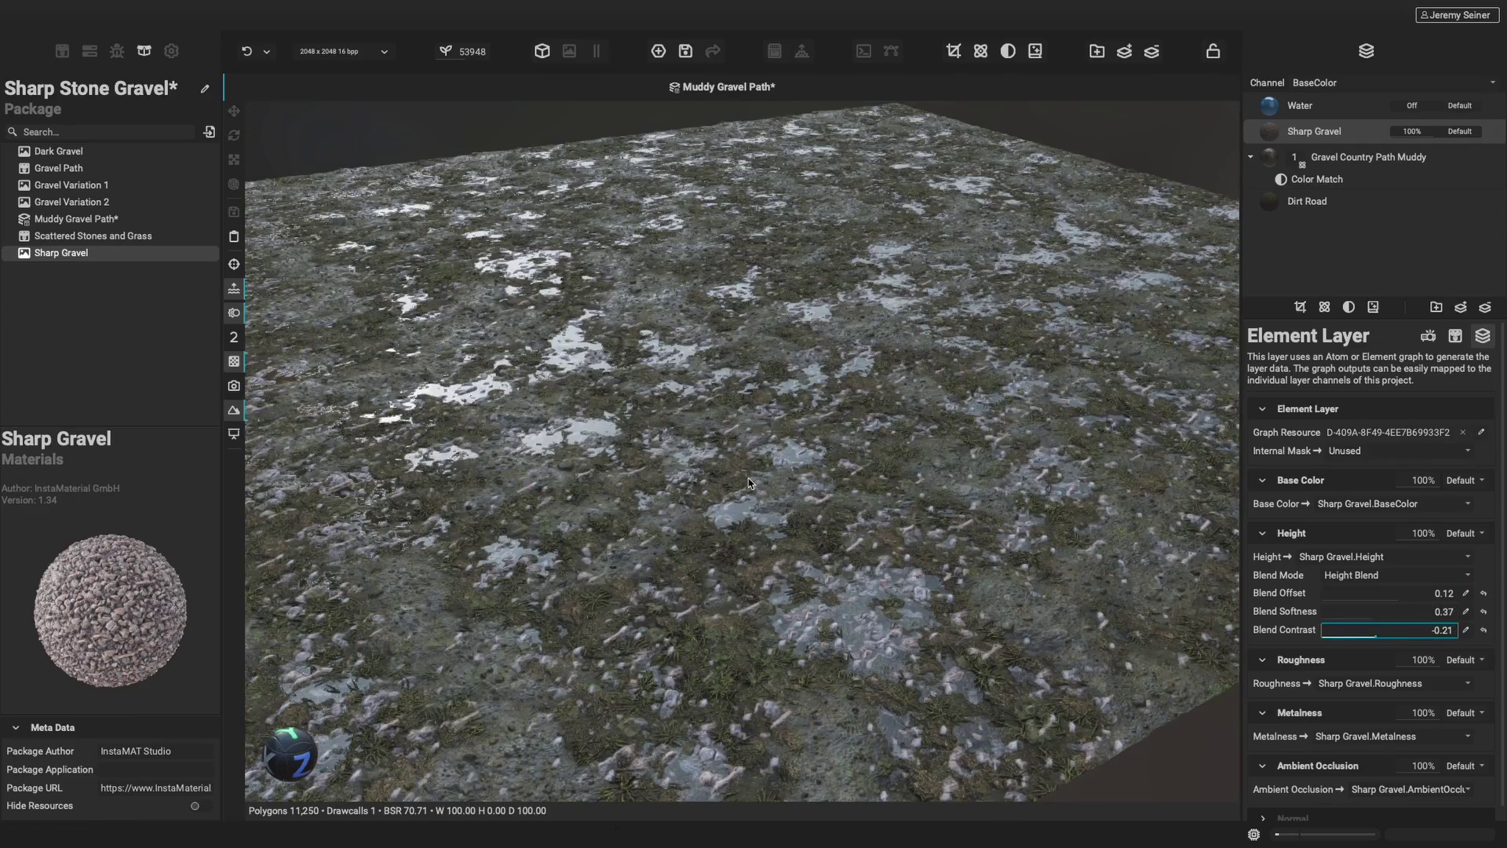
left_click_drag(755, 556, 793, 543)
middle_click_drag(793, 543, 745, 557)
Step: Add a Color Match filter to Sharp Gravel targeting Previous Layer Base Color, with Opacity 1.00 and Luma Variation 0.65
left_click(1348, 307)
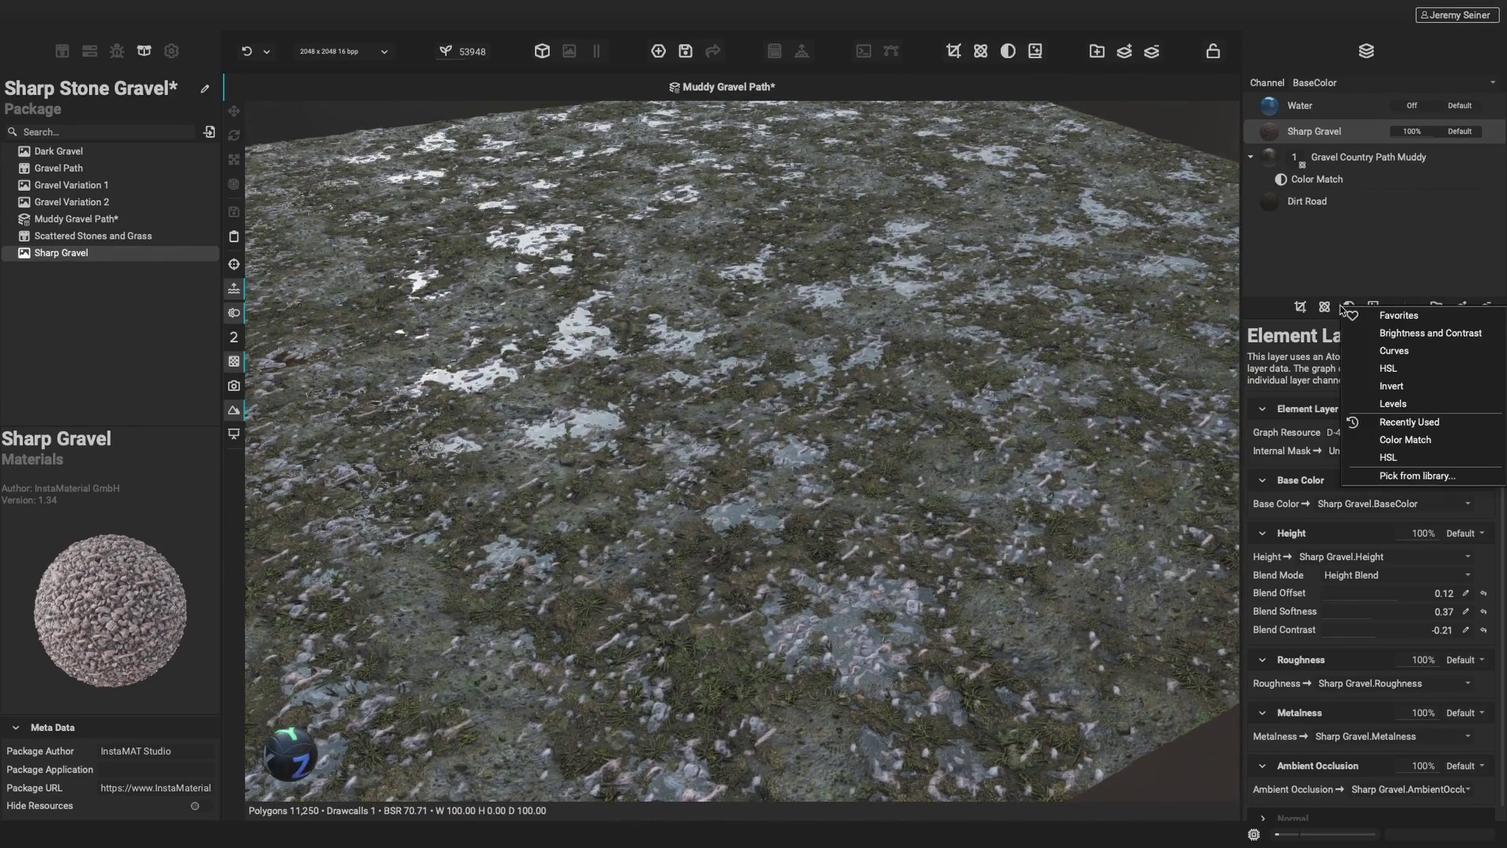
left_click(1366, 416)
left_click(1370, 471)
left_click(1371, 488)
left_click_drag(1413, 583, 1353, 589)
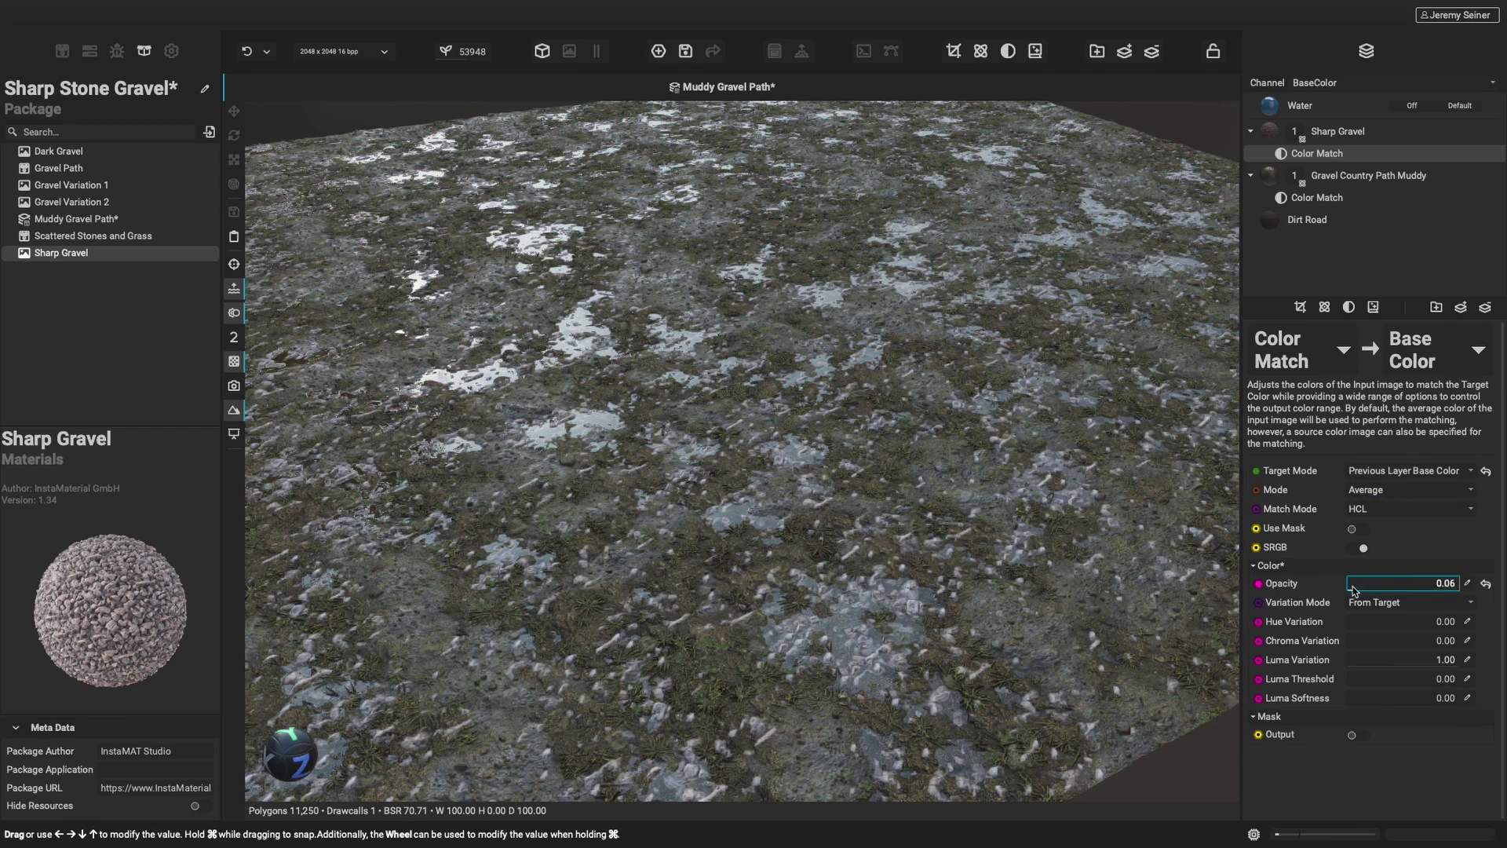
left_click_drag(1448, 657, 1440, 665)
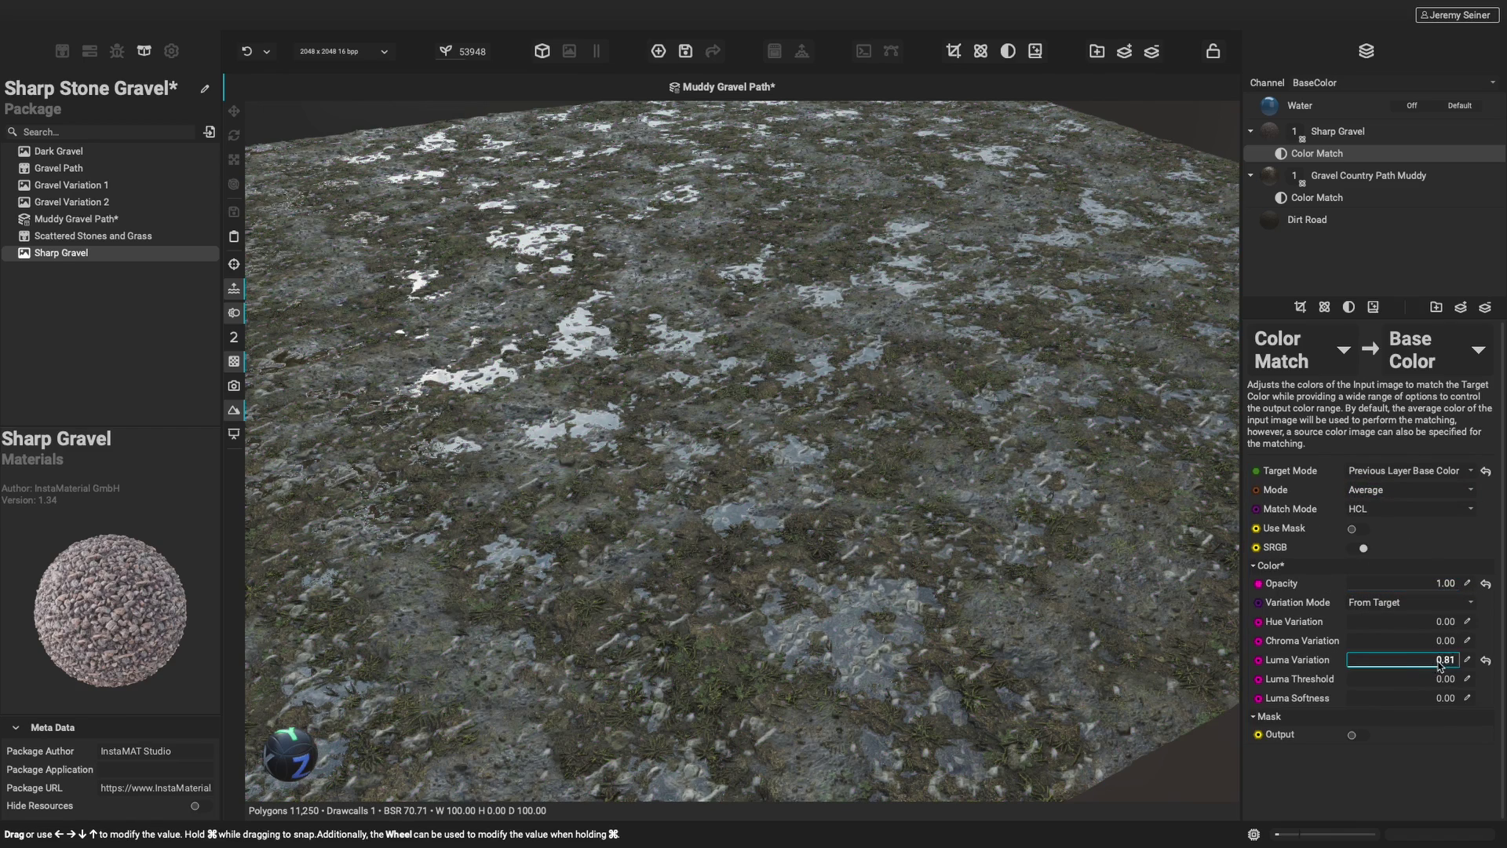
left_click_drag(989, 424, 750, 588)
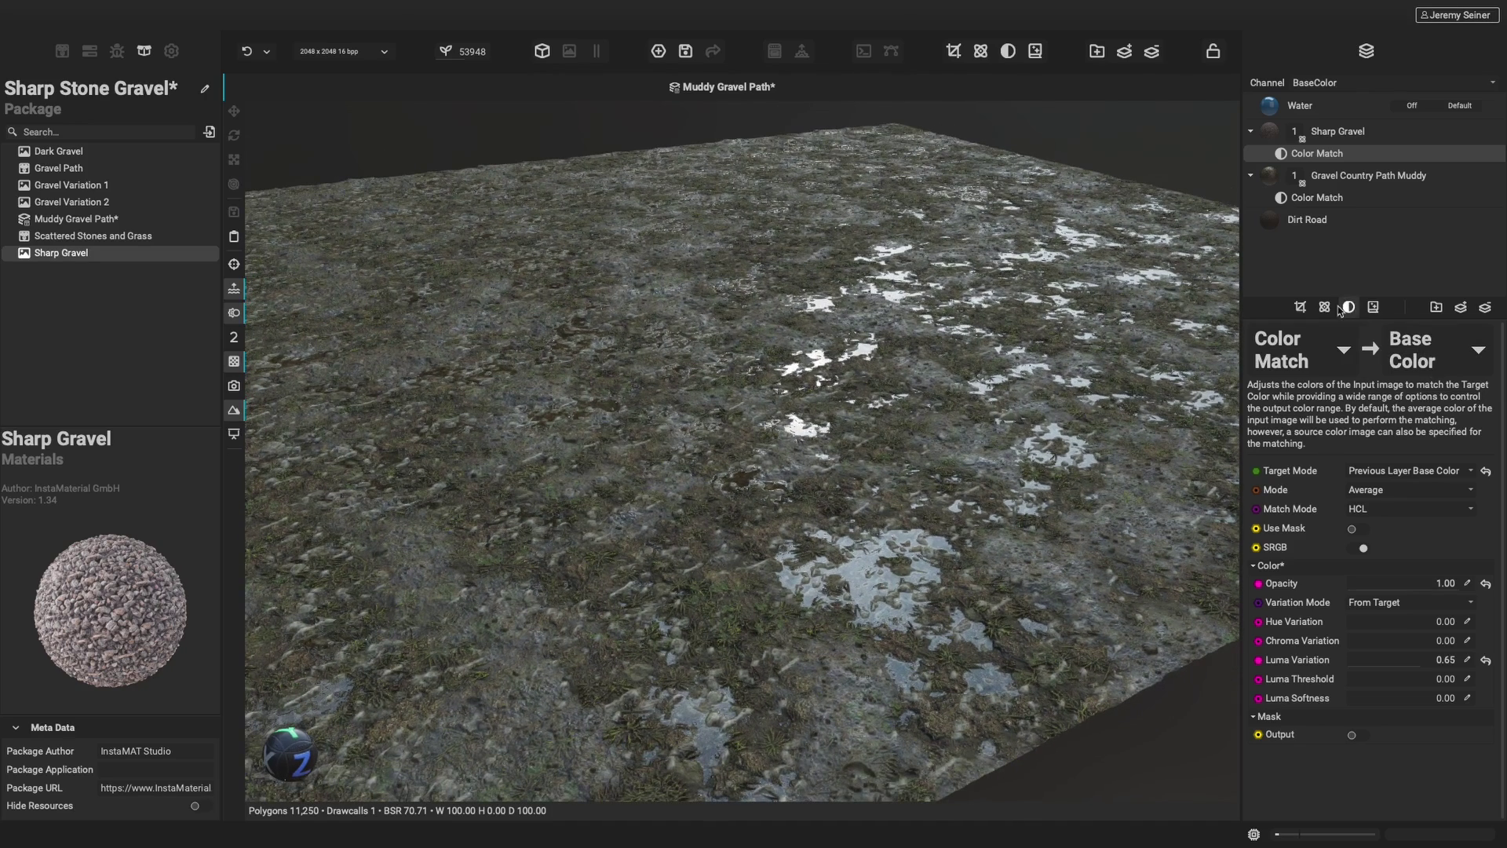
Step: Mask Sharp Gravel with a Mesh Mask Builder using Layer Ambient Occlusion: Opacity 1.00, Brightness 0.95, Balance 0.59, Radius 1.00, Bias 0.12
left_click(1300, 307)
left_click(1347, 365)
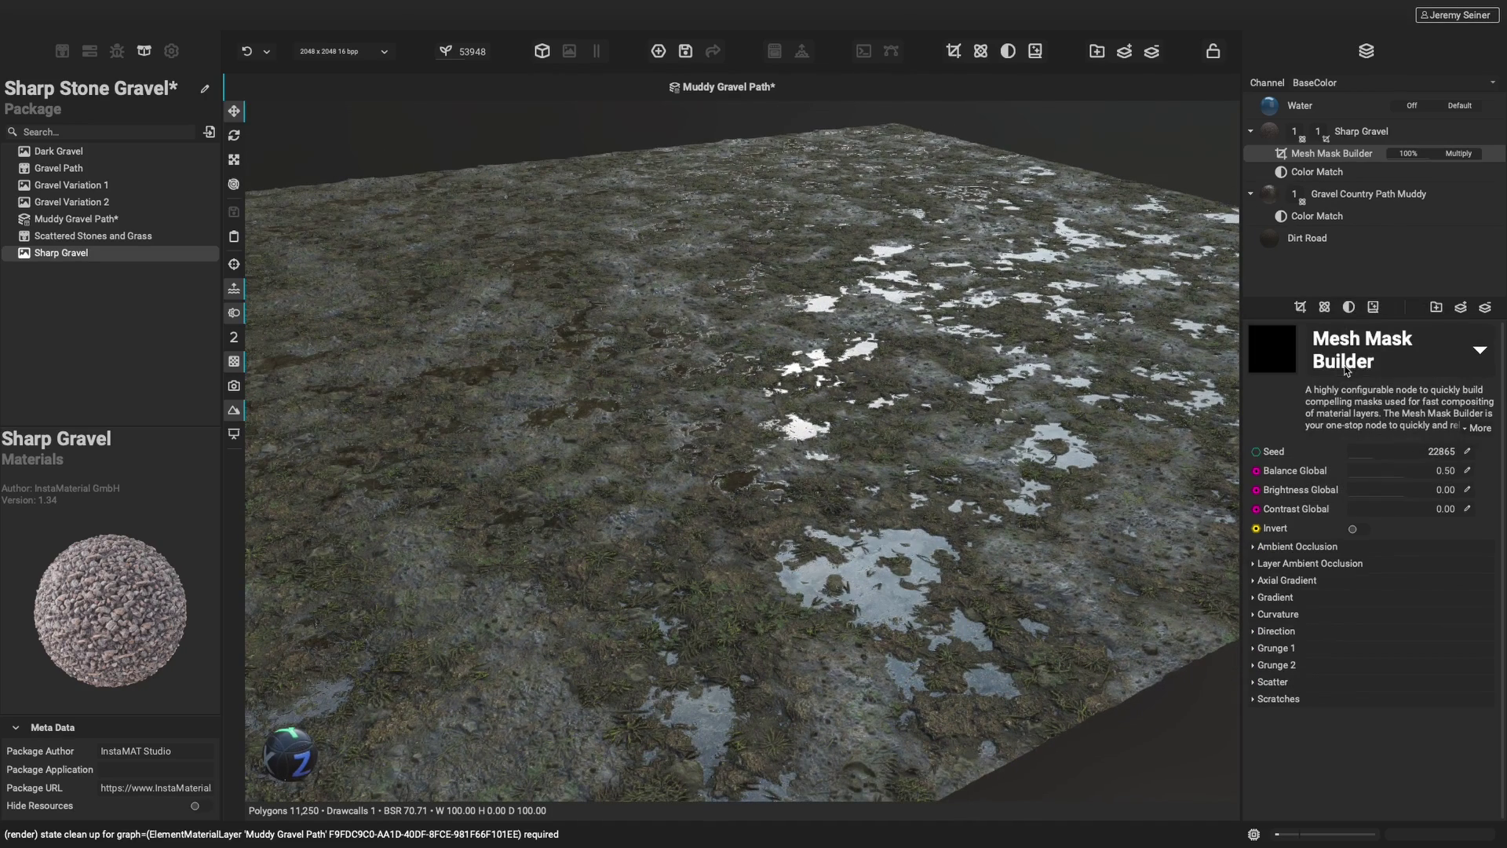
left_click(1284, 563)
left_click_drag(1399, 584, 1486, 682)
left_click_drag(1354, 743, 1362, 743)
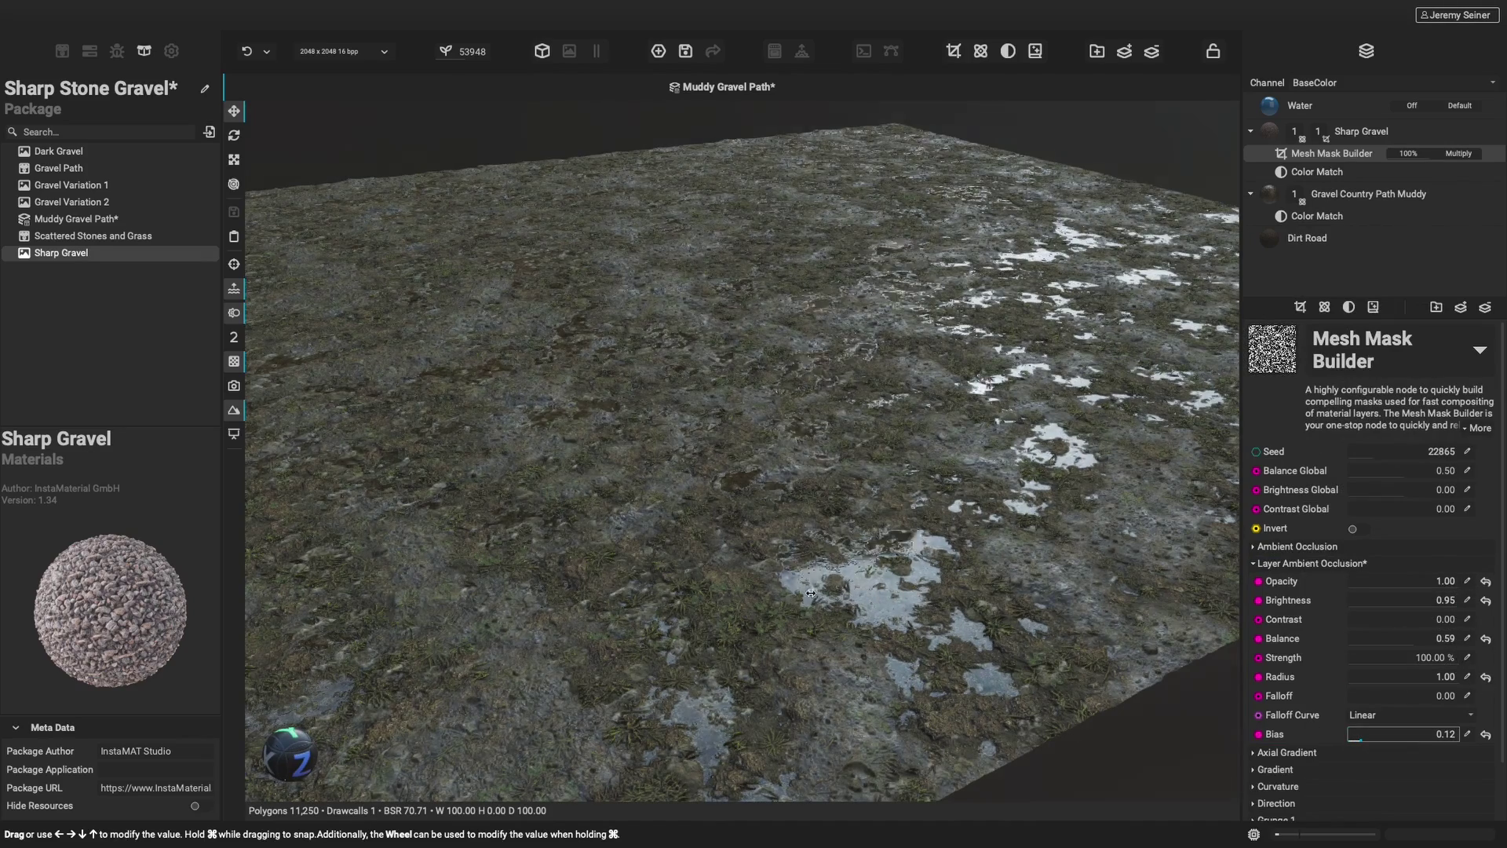
left_click_drag(942, 651, 784, 670, "alt")
middle_click_drag(783, 669, 825, 668)
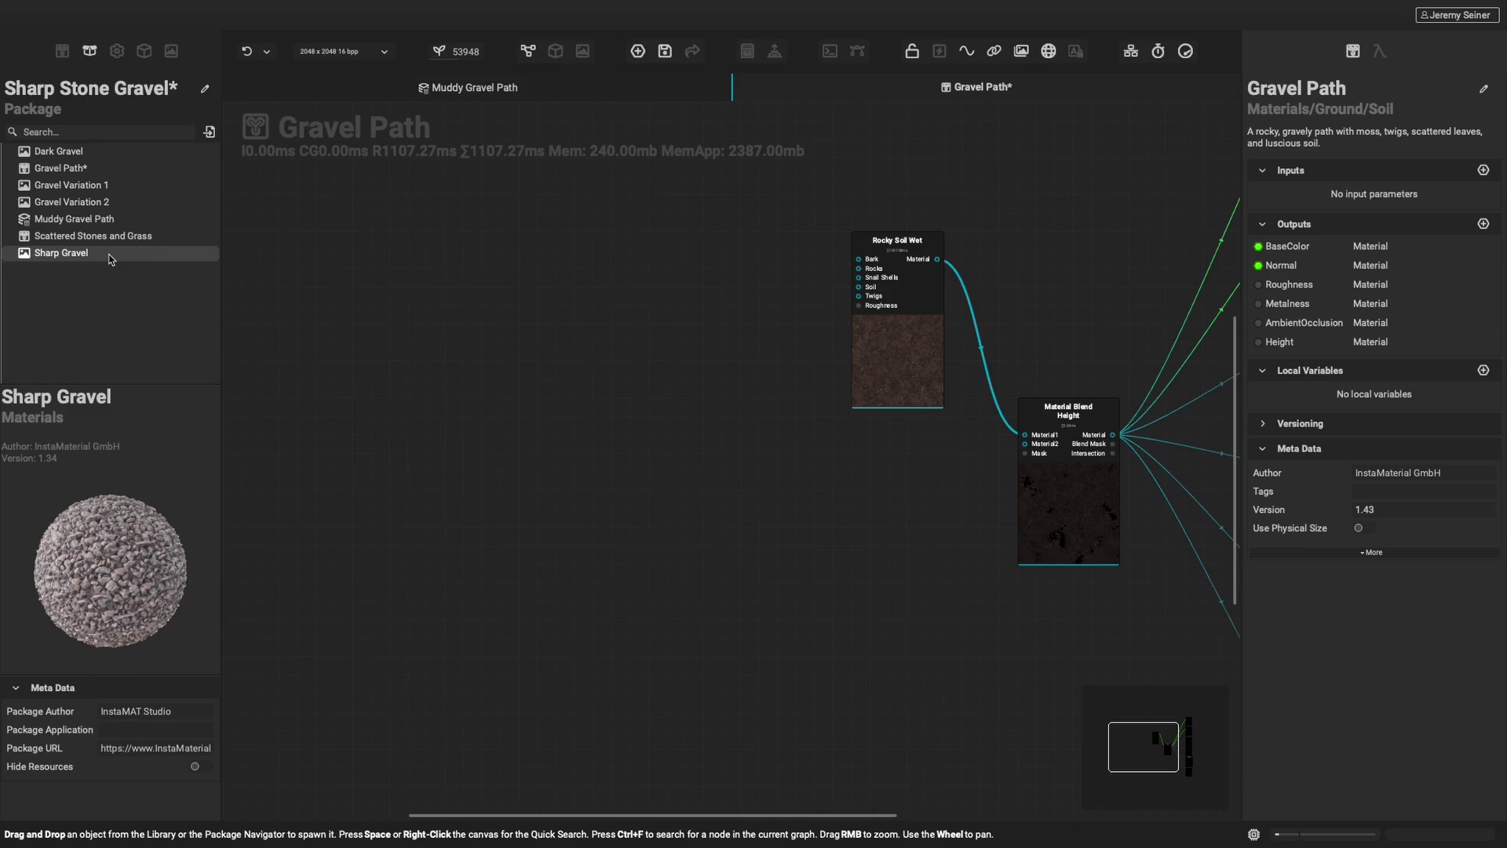
Step: Add the Sharp Gravel and Roots Covered Soil materials as nodes in the empty area of the Gravel Path graph
left_click_drag(110, 259, 480, 365)
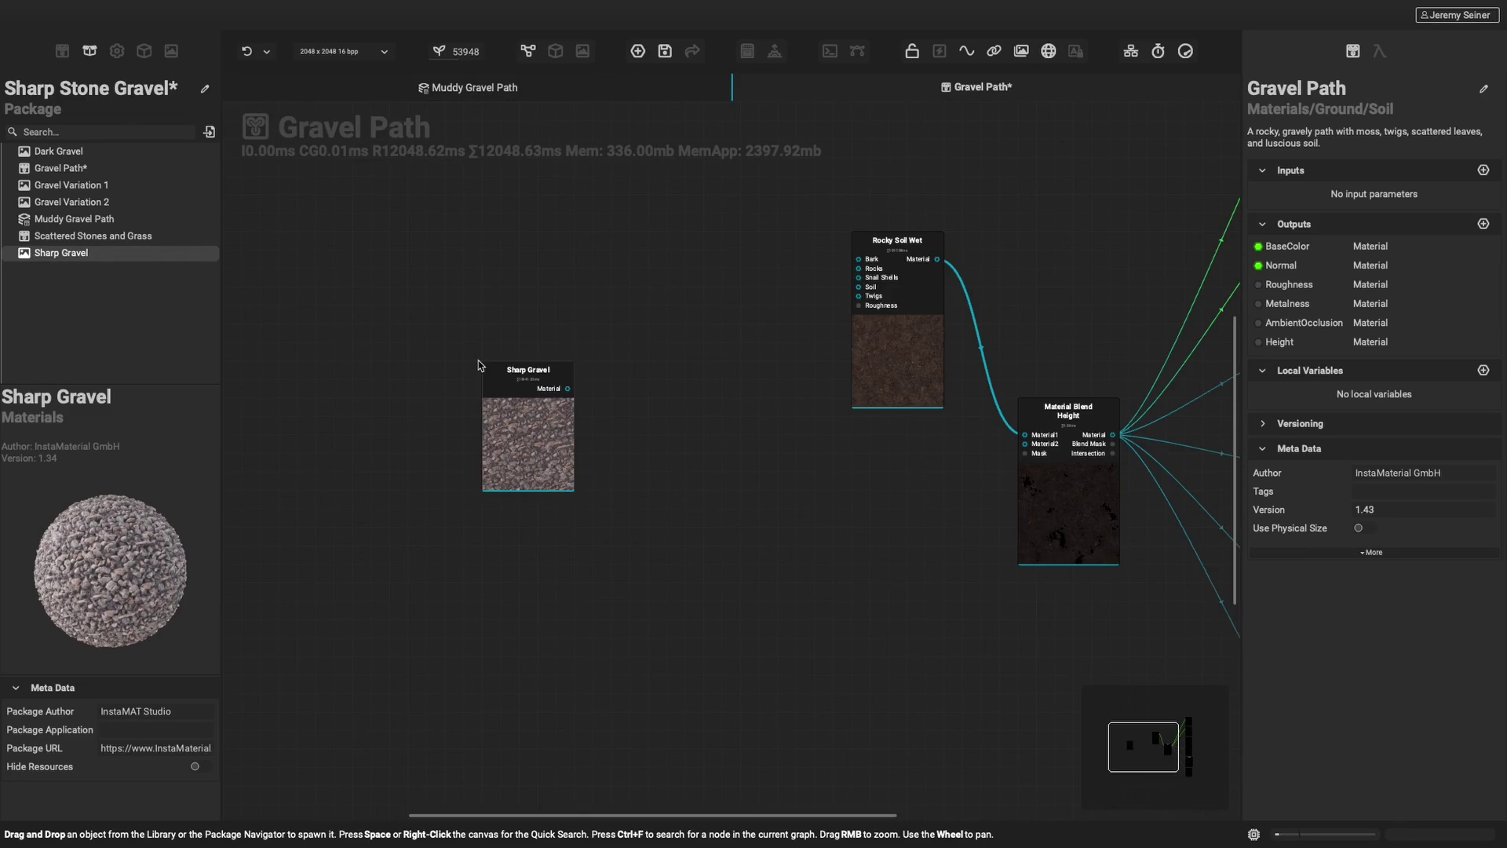
right_click_drag(603, 384, 600, 487)
middle_click_drag(600, 487, 611, 543)
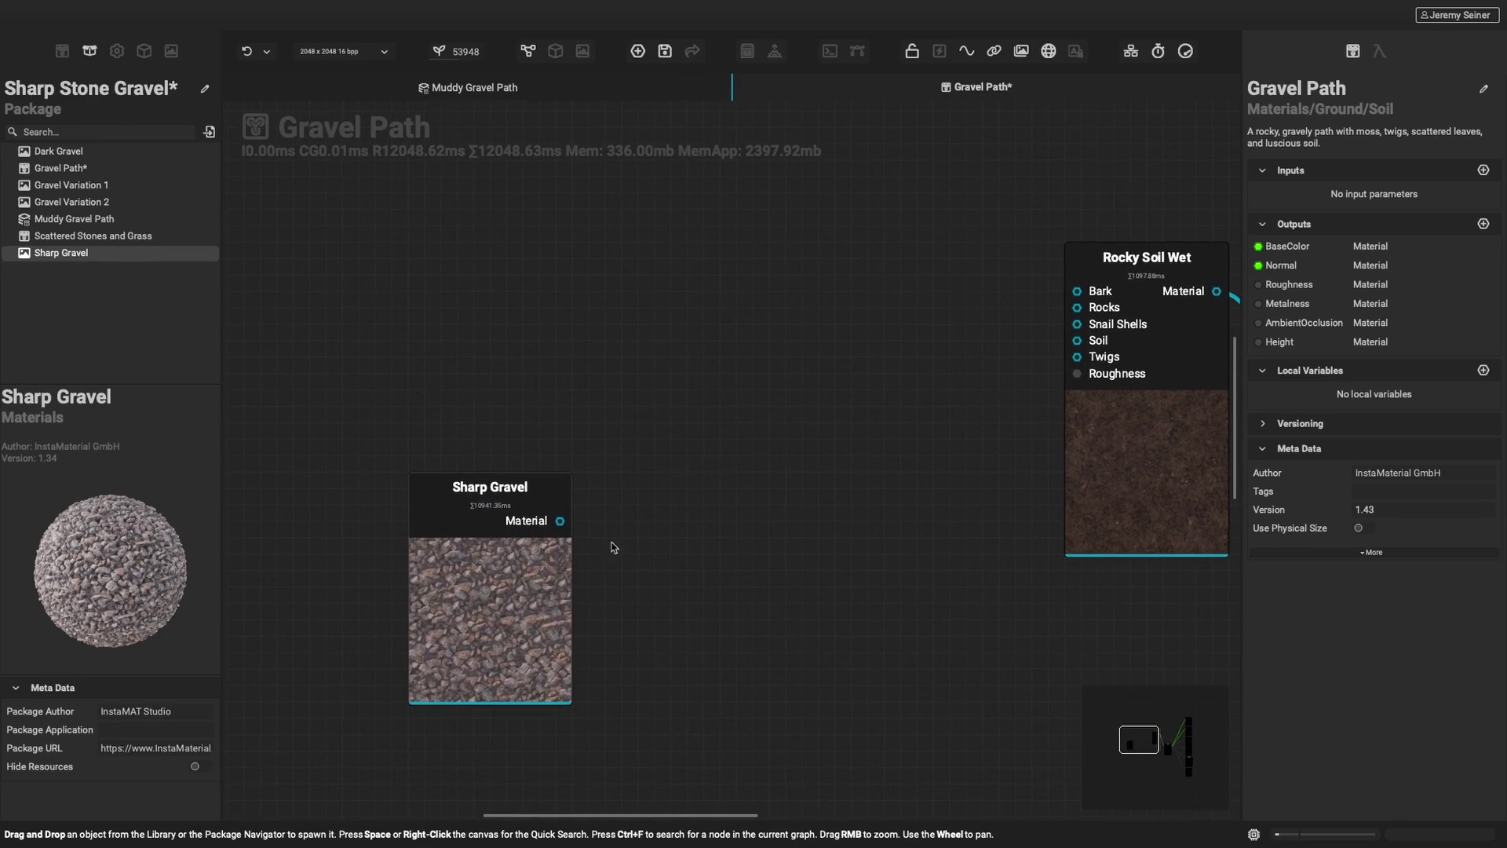
type("roots")
key("Down")
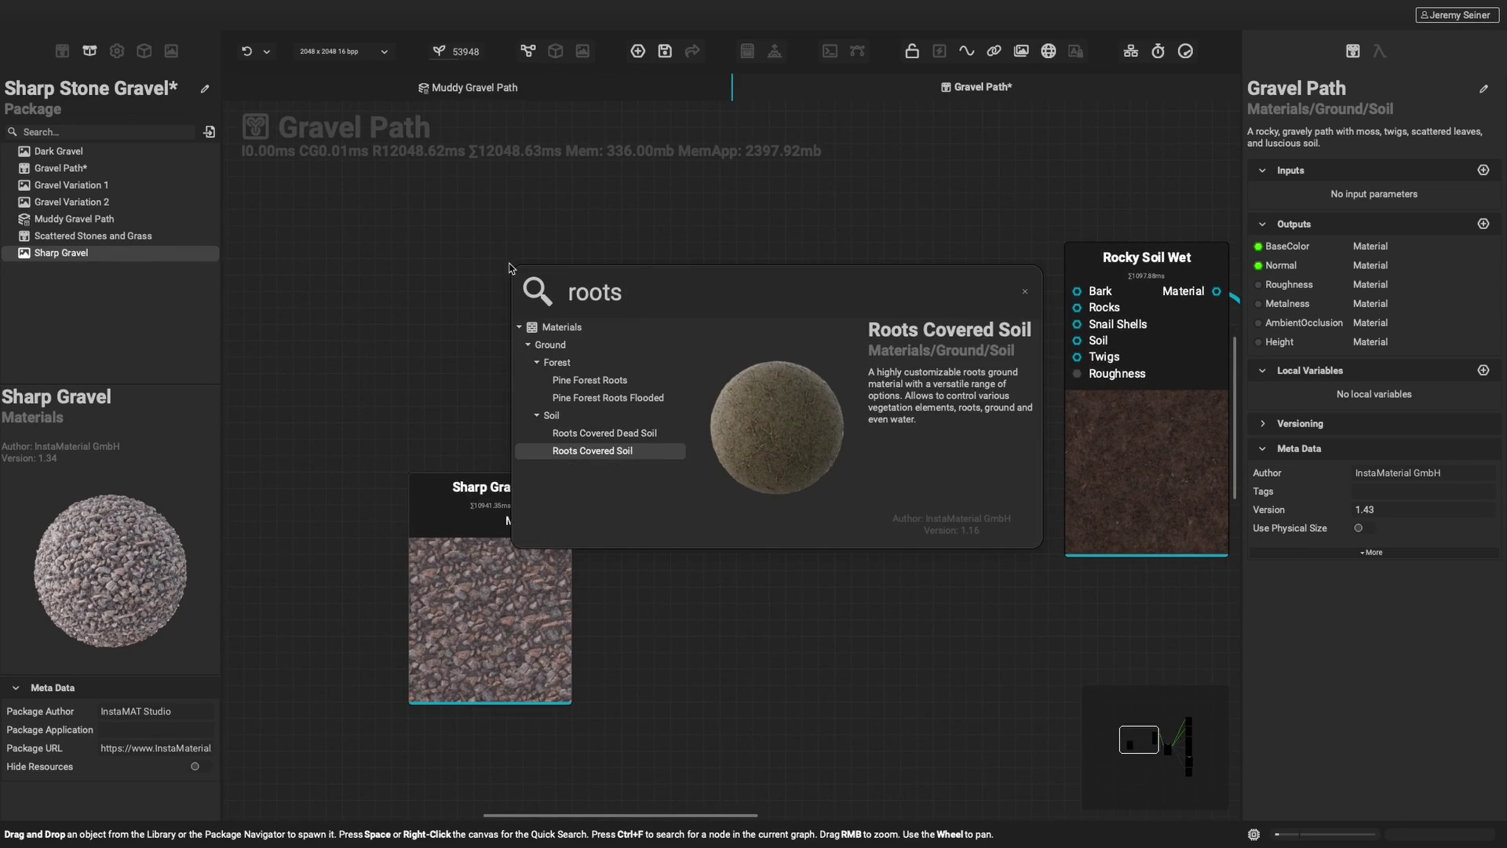
key("Return")
left_click_drag(541, 624, 621, 720)
right_click_drag(820, 666, 860, 668)
middle_click_drag(860, 668, 941, 572)
left_click_drag(844, 424, 414, 647)
left_click(566, 552)
Step: Blend Roots Covered Soil as Material1 and Sharp Gravel as Material2 in a new Material Blend Height node
left_click_drag(473, 389, 640, 424)
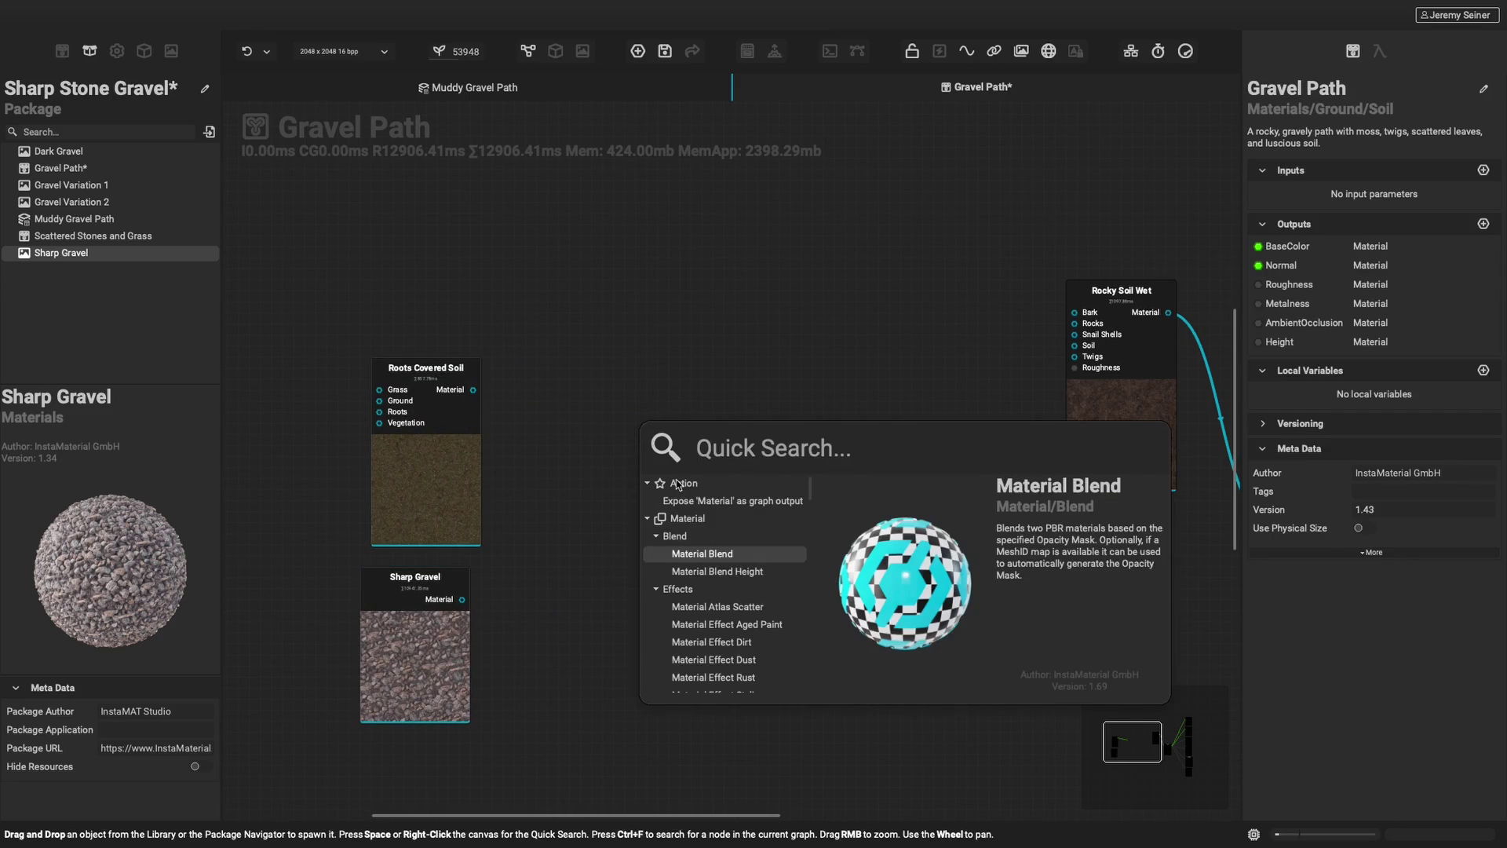
key("Down")
key("Return")
left_click_drag(707, 566, 687, 611)
left_click_drag(461, 599, 621, 533)
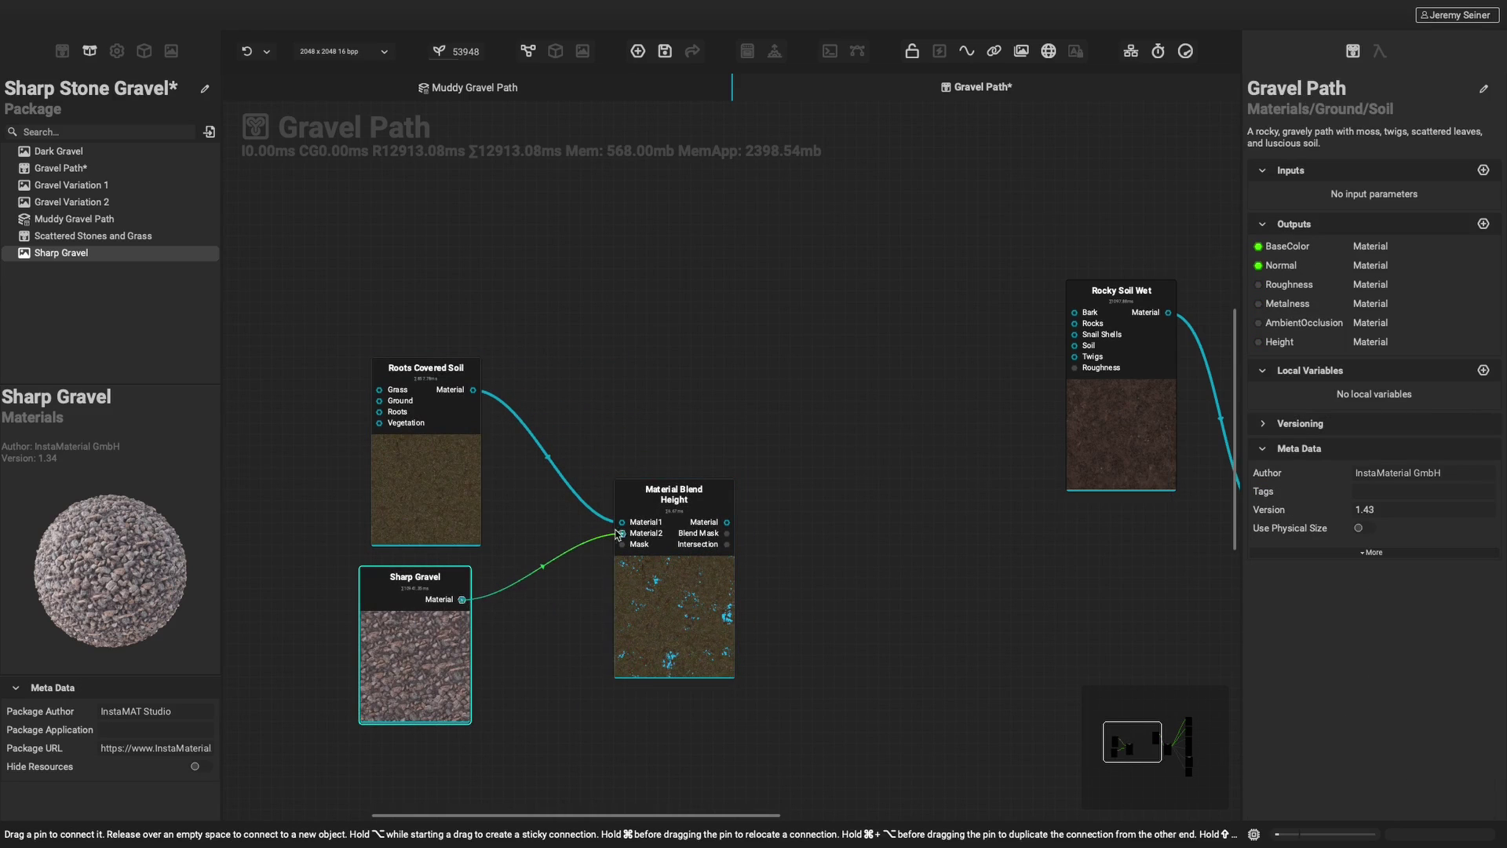
Step: Preview the new Material Blend Height node in the 3D viewport and examine the blended gravel and soil
right_click(674, 611)
left_click(746, 672)
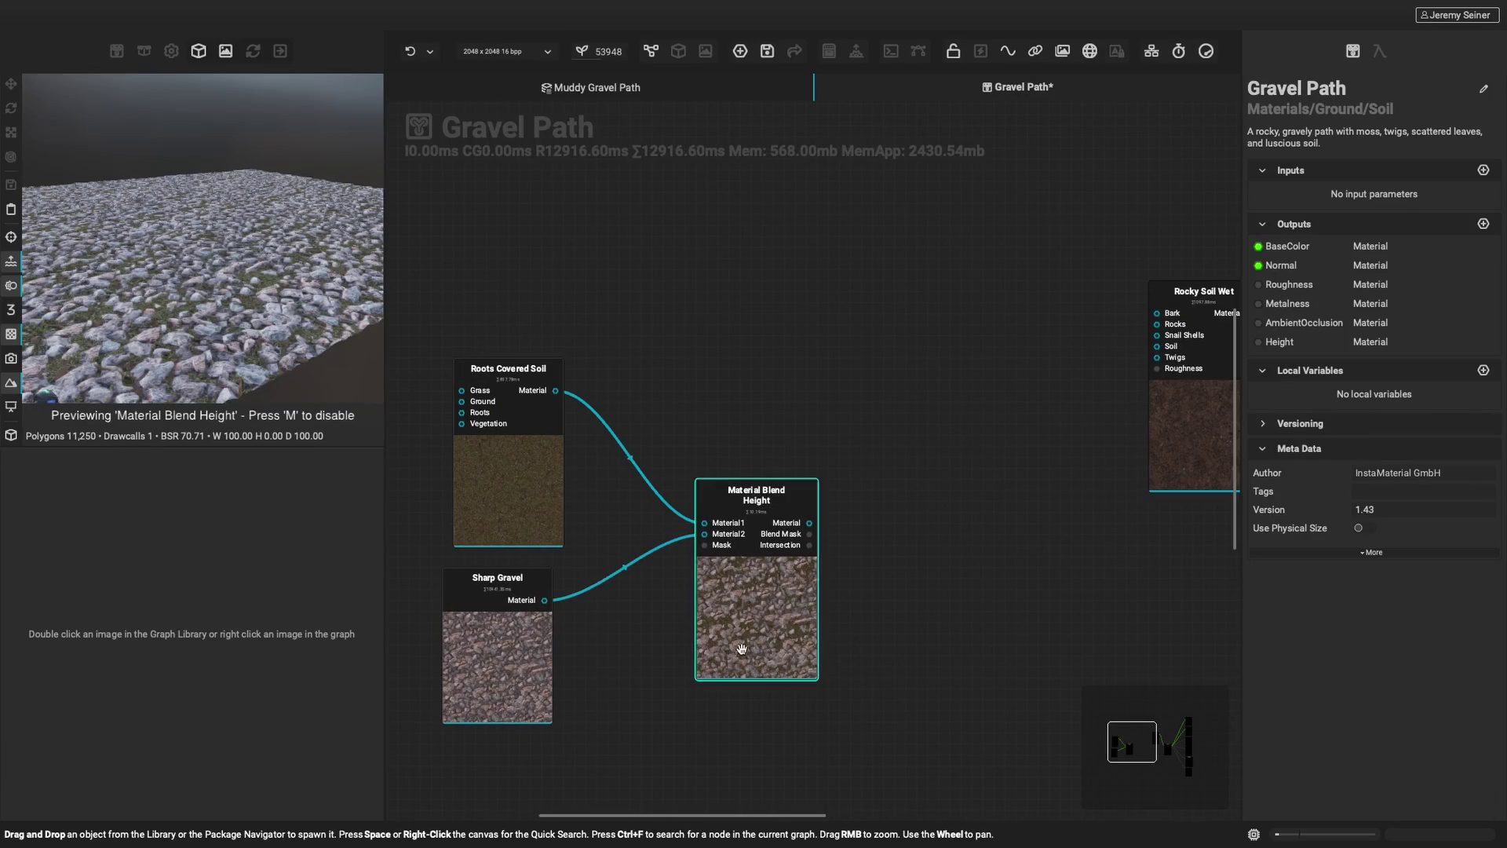
left_click_drag(236, 314, 219, 287, "alt")
mouse_move(219, 292)
right_mouse_down("shift")
mouse_move(236, 297)
mouse_move(220, 297)
right_mouse_up("shift")
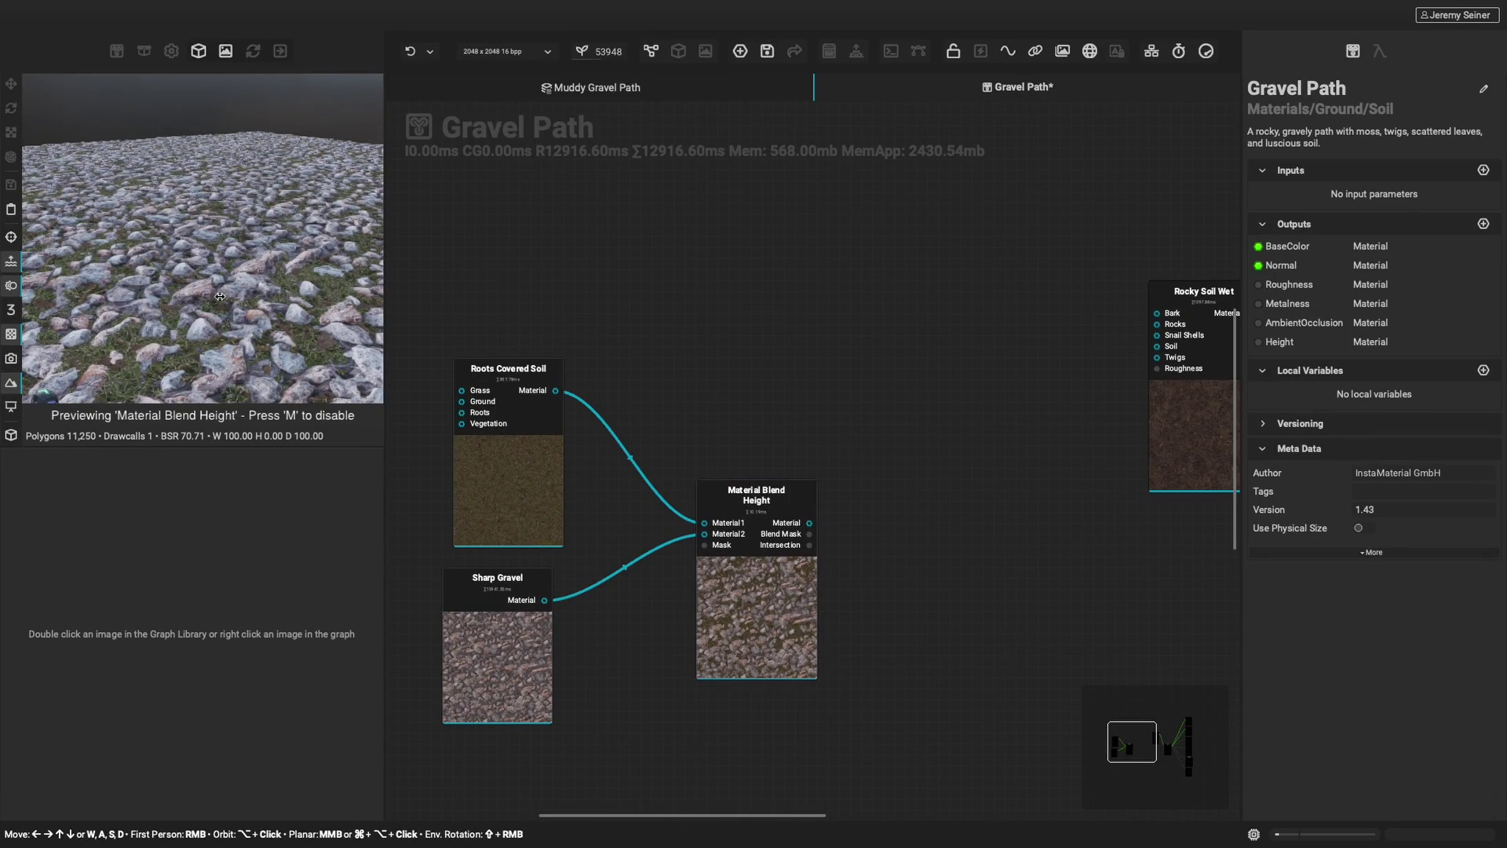
Step: Set the blend's Top Offset to 0.65 and Opacity to 0.39, and color-match Material 2 to Material 1 with 0.72 opacity
left_click(754, 597)
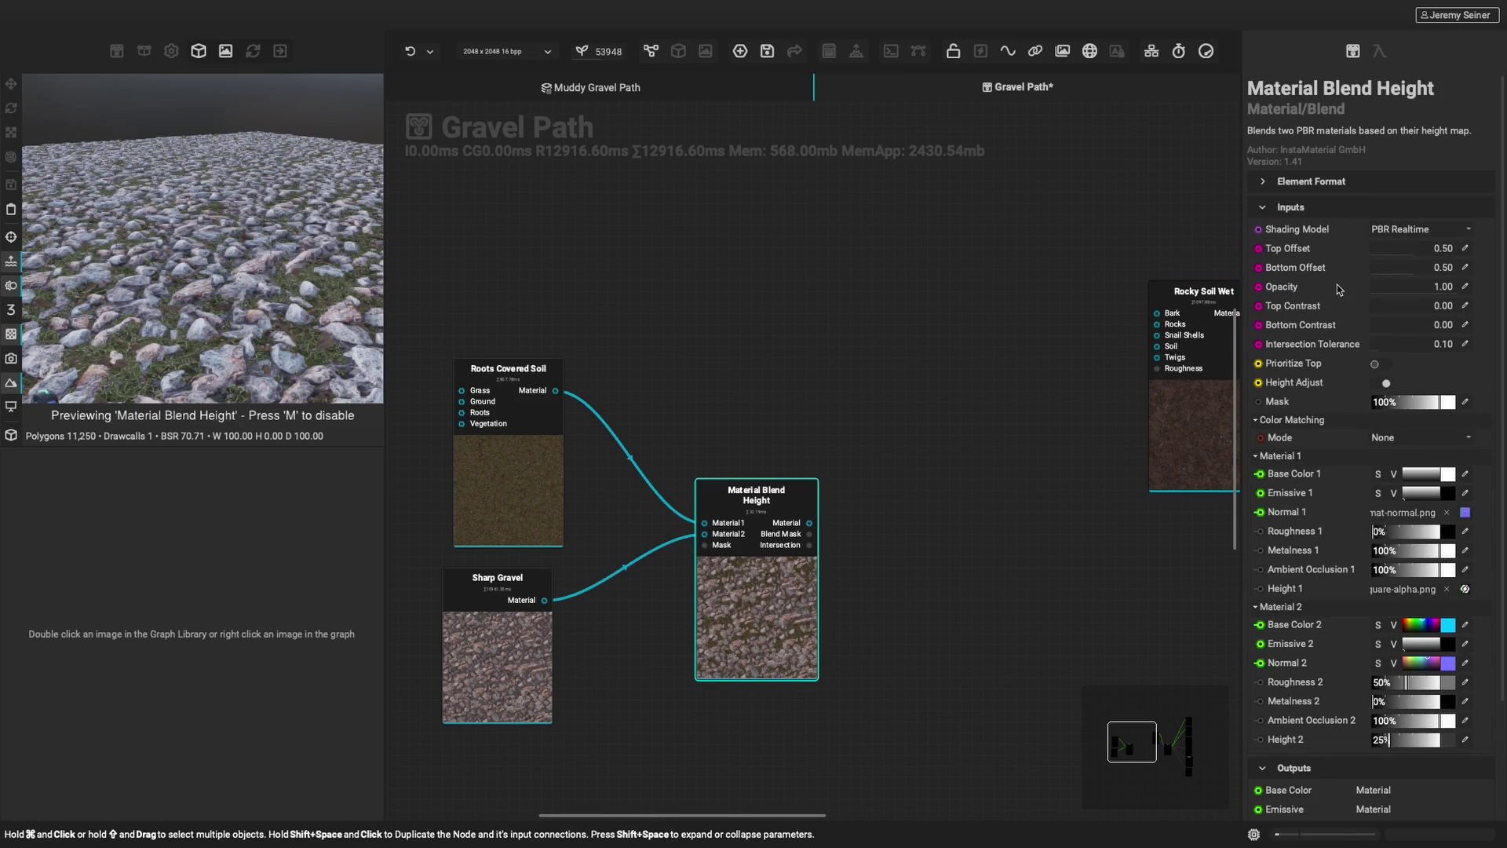
left_click_drag(1413, 260, 1402, 294)
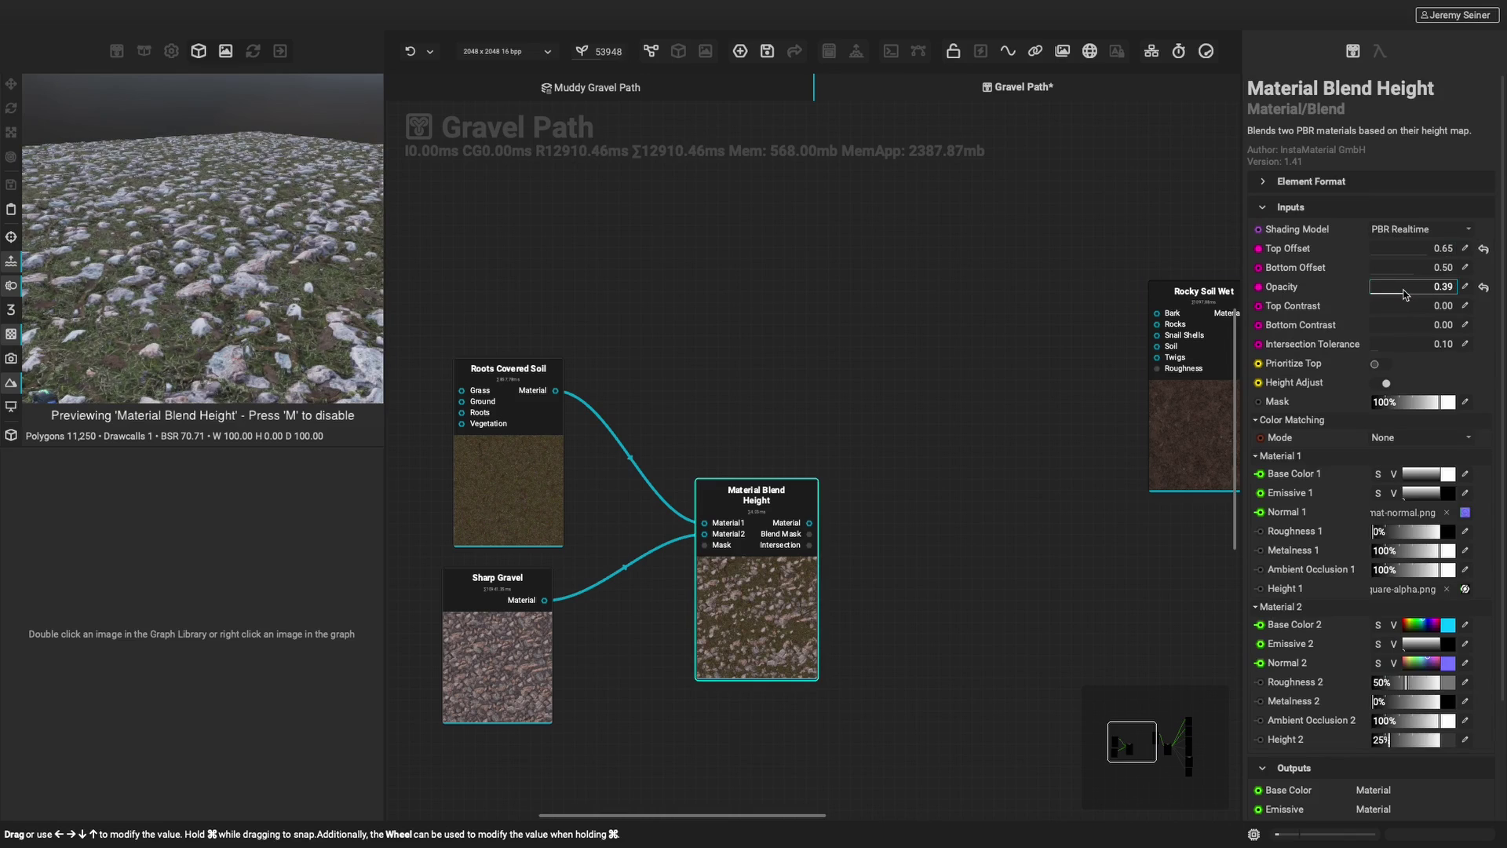
left_click(1398, 439)
left_click(1417, 476)
left_click_drag(1443, 458, 1412, 456)
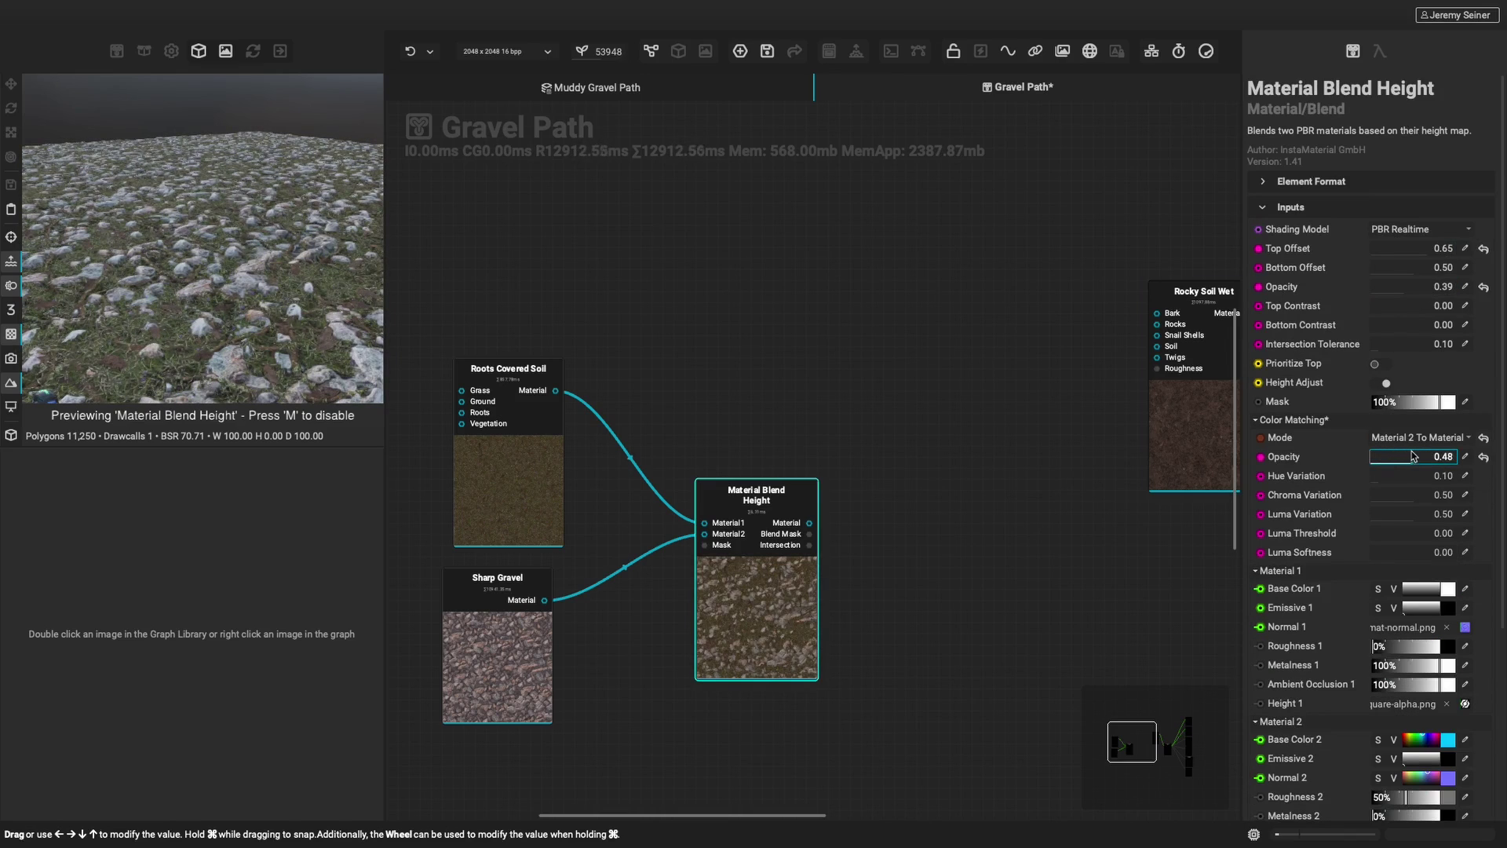
scroll(204, 269, "up", 5)
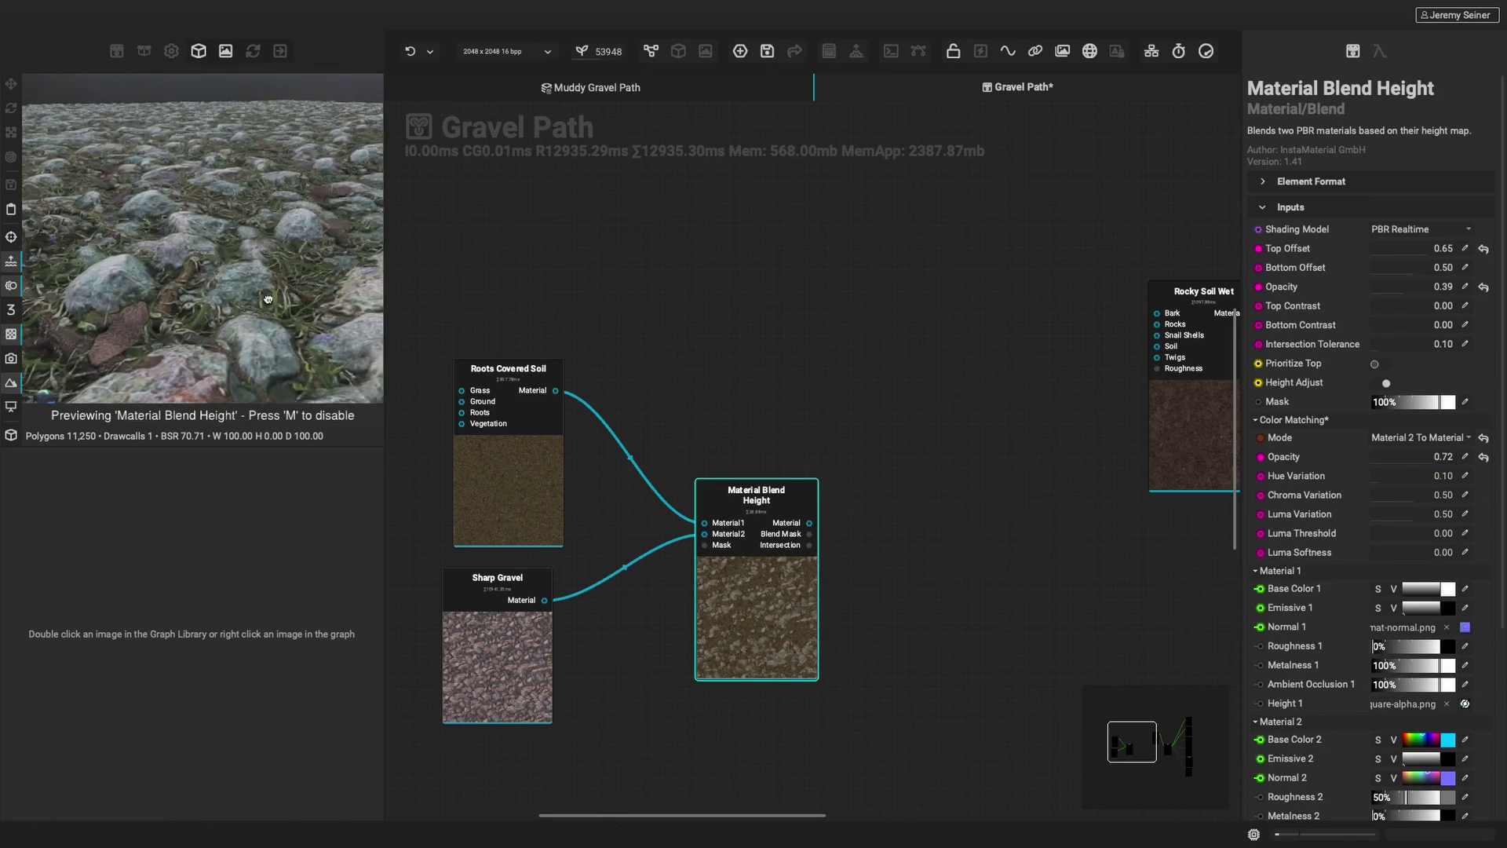
middle_click_drag(205, 269, 292, 304)
scroll(291, 304, "down", 10)
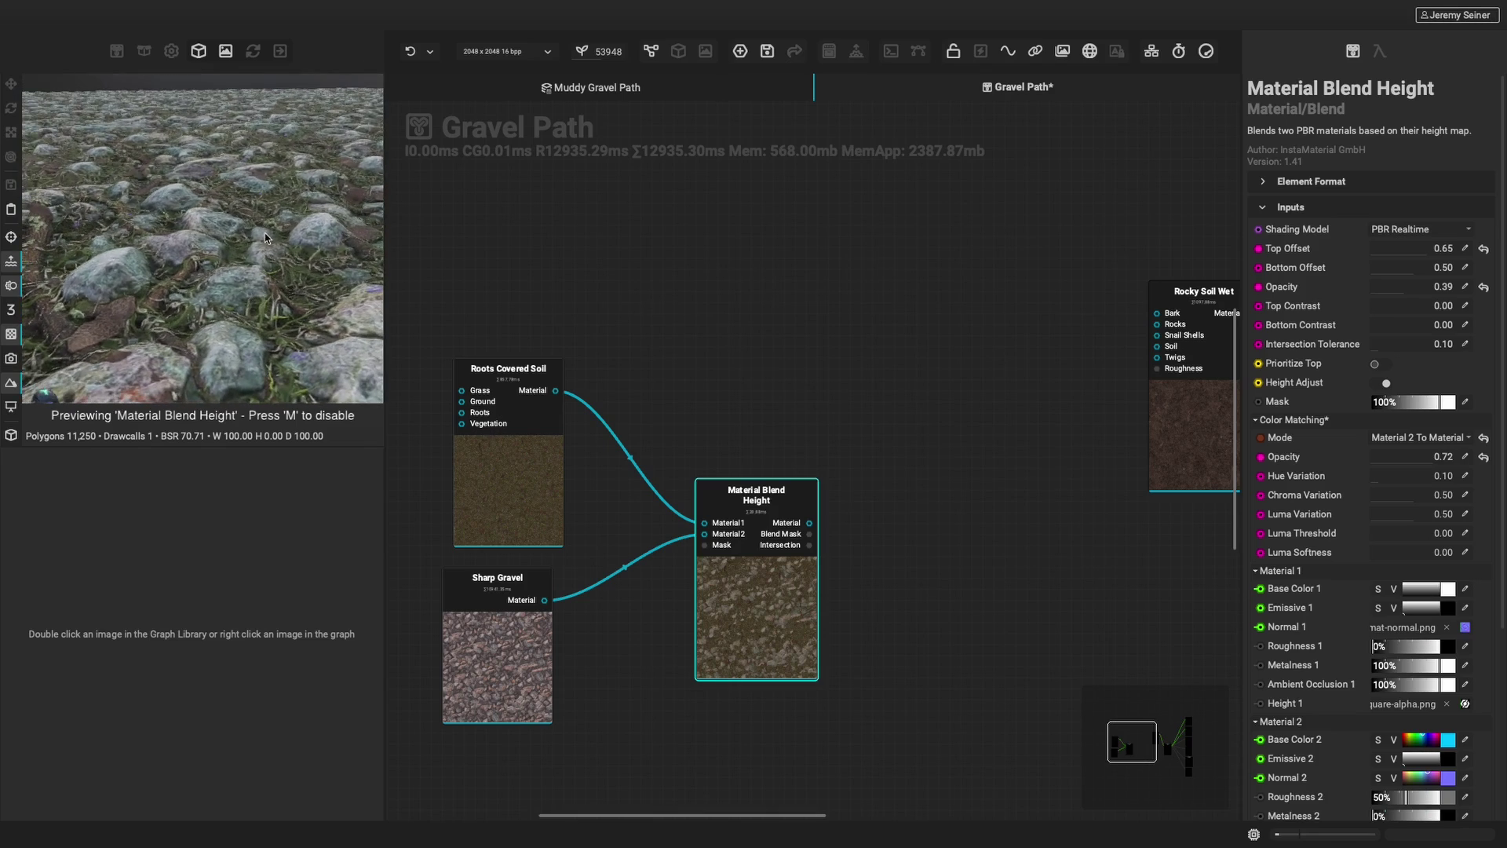
scroll(263, 313, "up", 5)
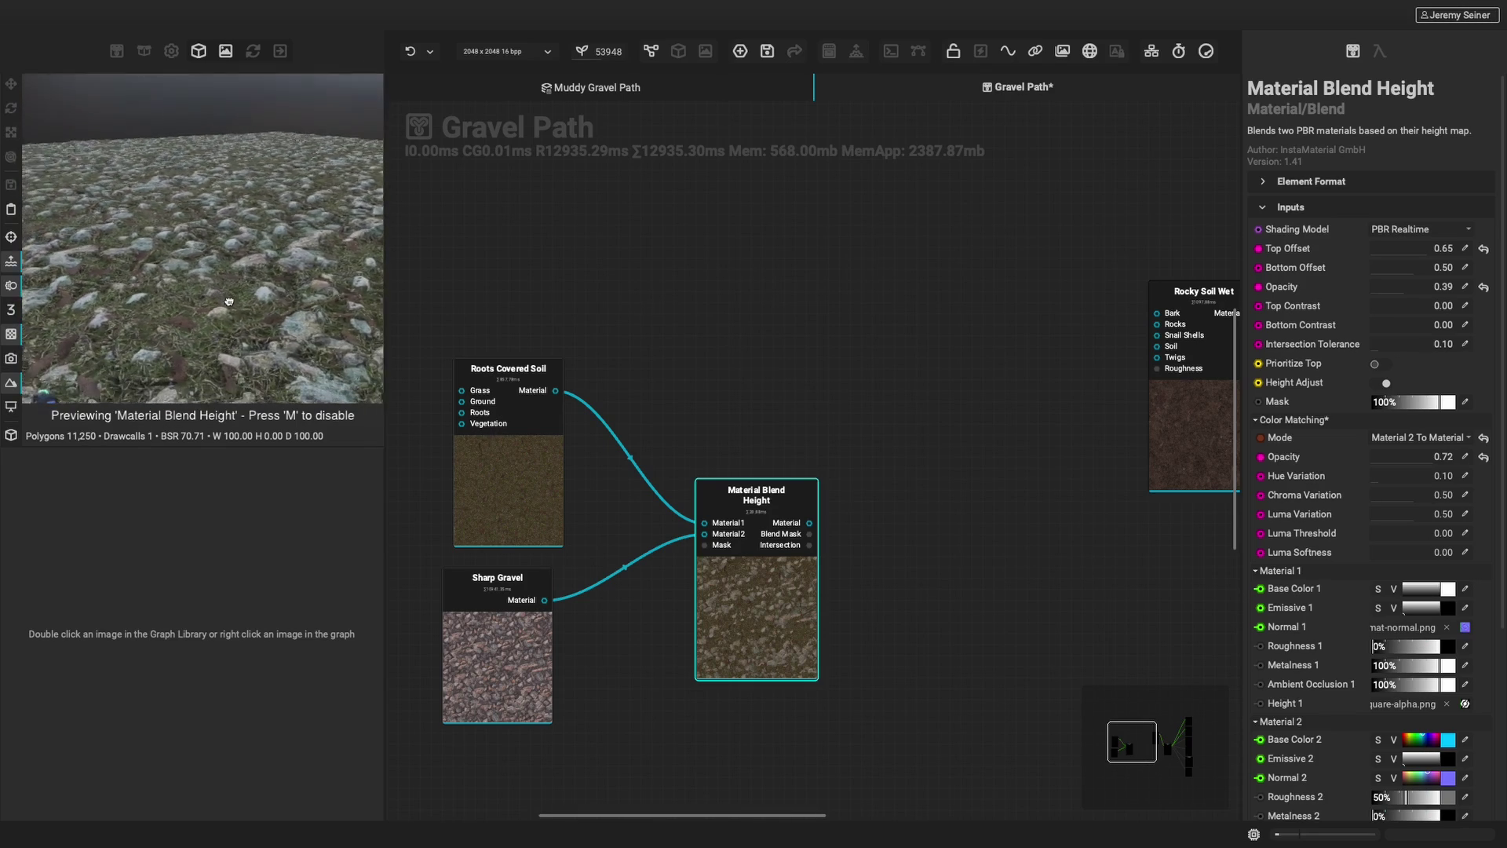
scroll(234, 328, "down", 5)
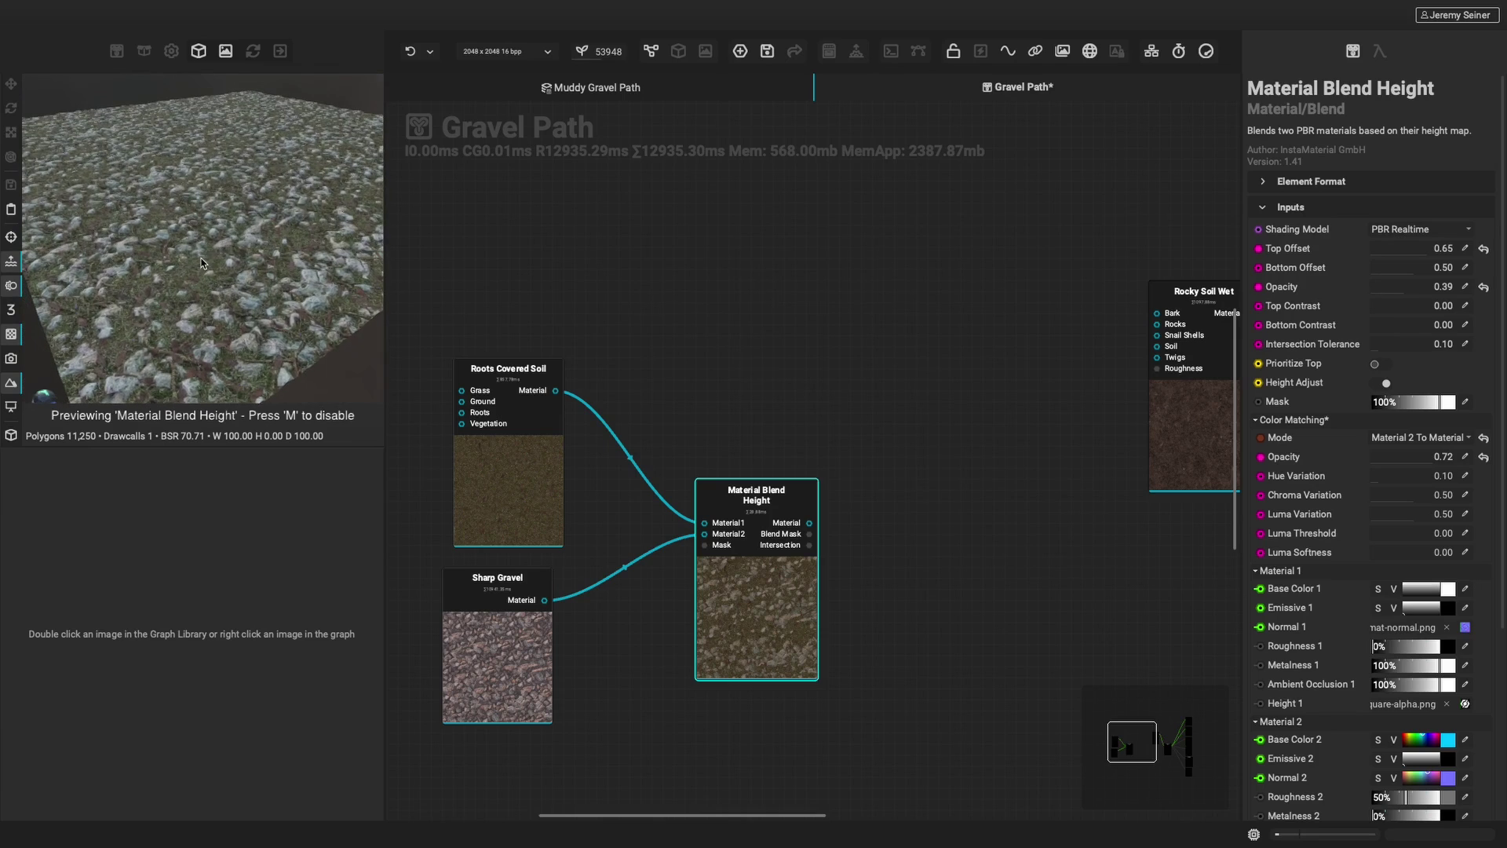
Step: Drive the height blend's Mask input with a Turbulent Perlin Noise node passed through a Grayscale to Mask node
middle_click_drag(958, 585, 1090, 449)
left_click_drag(903, 363, 936, 429)
middle_click_drag(658, 682, 686, 623)
key("space")
type("tur")
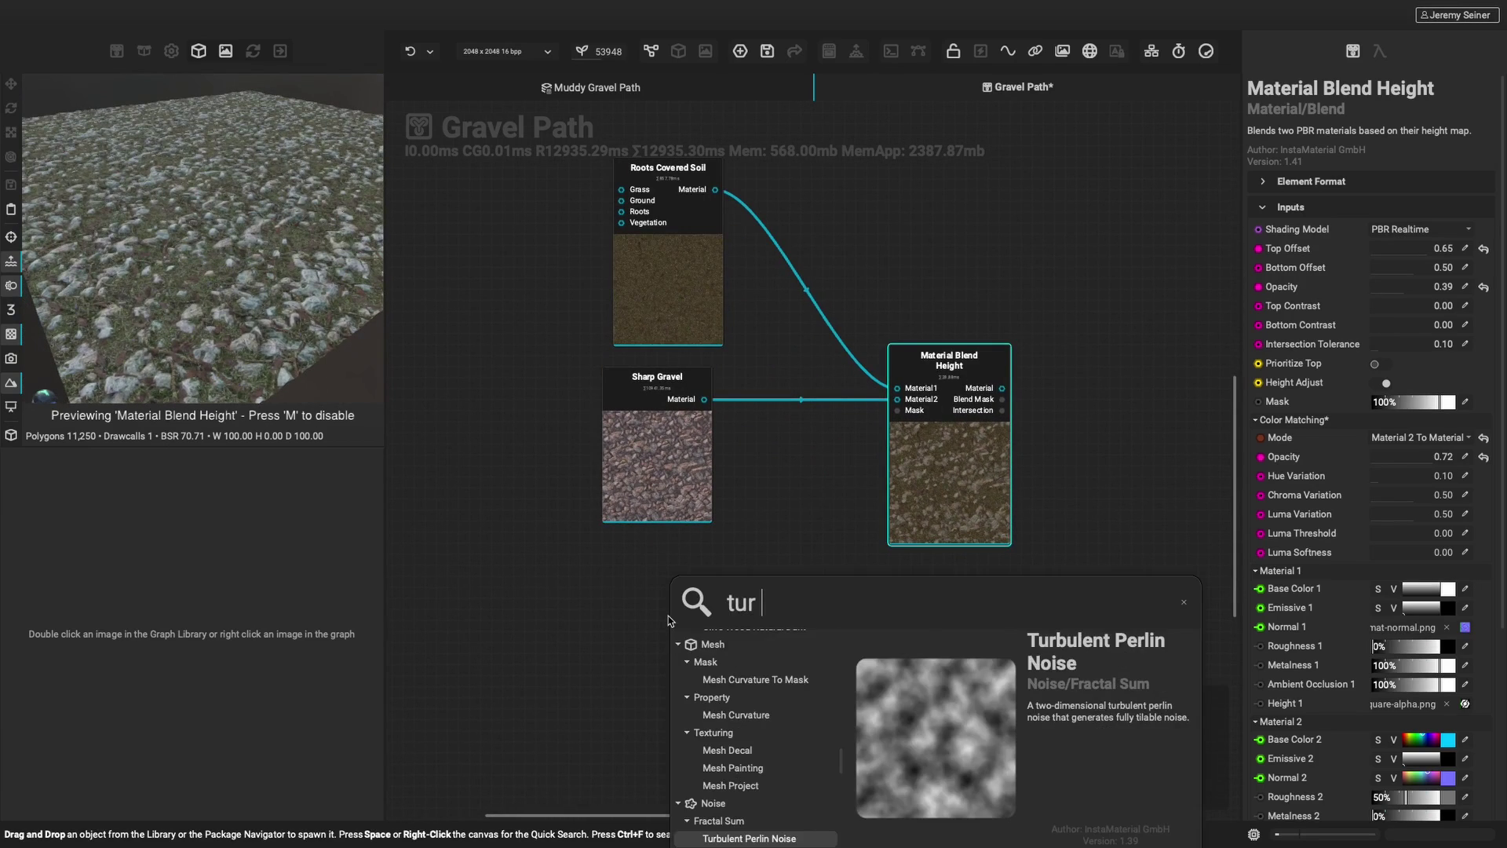
key("Return")
left_click_drag(720, 626, 760, 606)
type("grayscale to mask")
key("Return")
left_click_drag(848, 632, 892, 414)
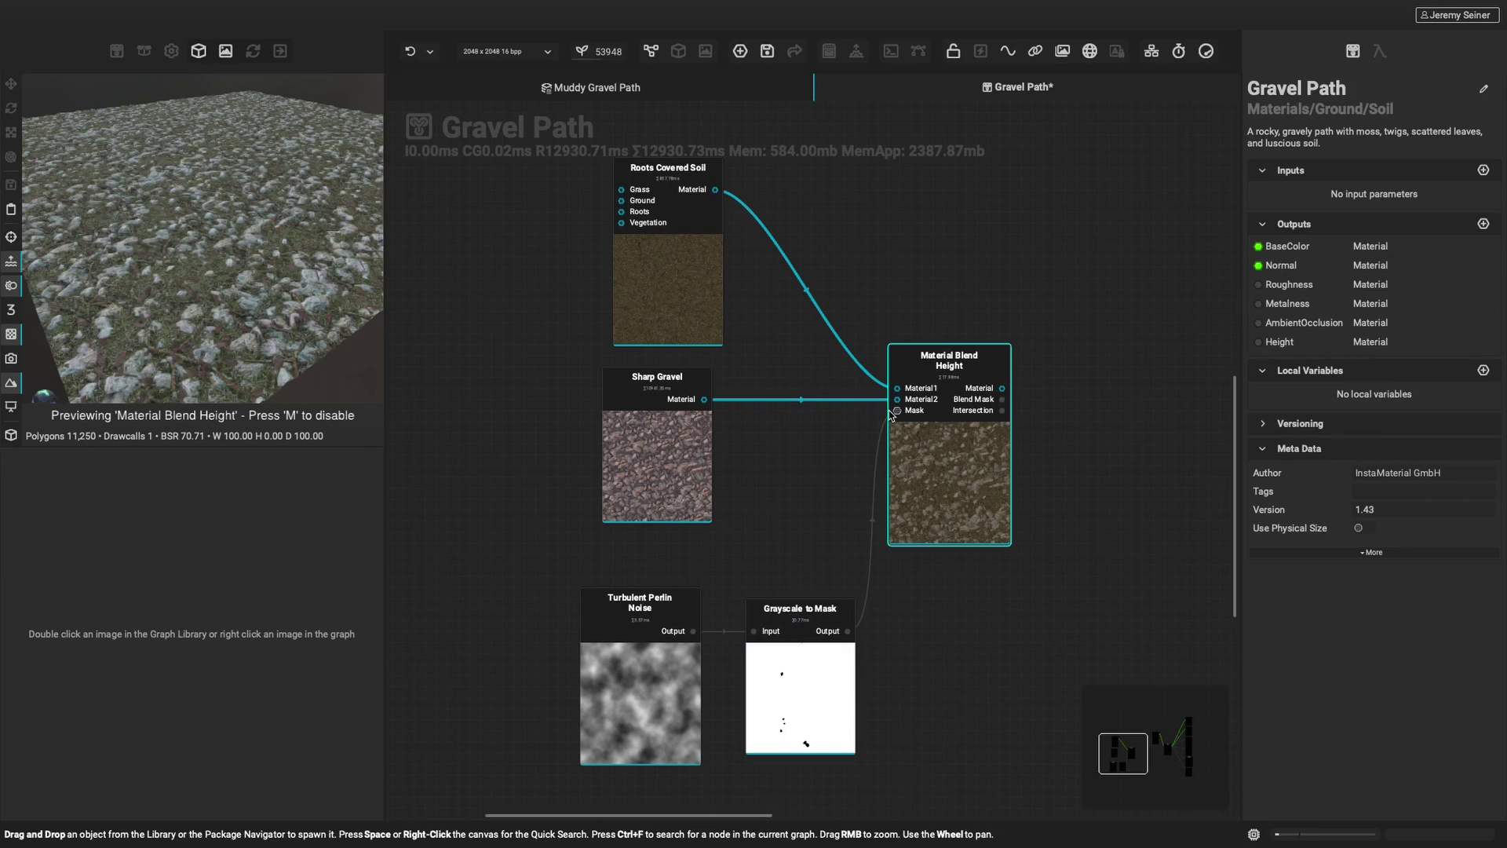
Step: Enlarge the Perlin noise pattern and set Grayscale to Mask's Softness to 0.21 and Threshold to 0.48
left_click(625, 678)
mouse_move(1377, 314)
left_mouse_down()
mouse_move(1352, 315)
mouse_move(1363, 340)
mouse_move(1348, 334)
mouse_move(1388, 336)
left_mouse_up()
left_click(800, 680)
left_click_drag(1386, 314, 1349, 314)
scroll(202, 230, "down", 3)
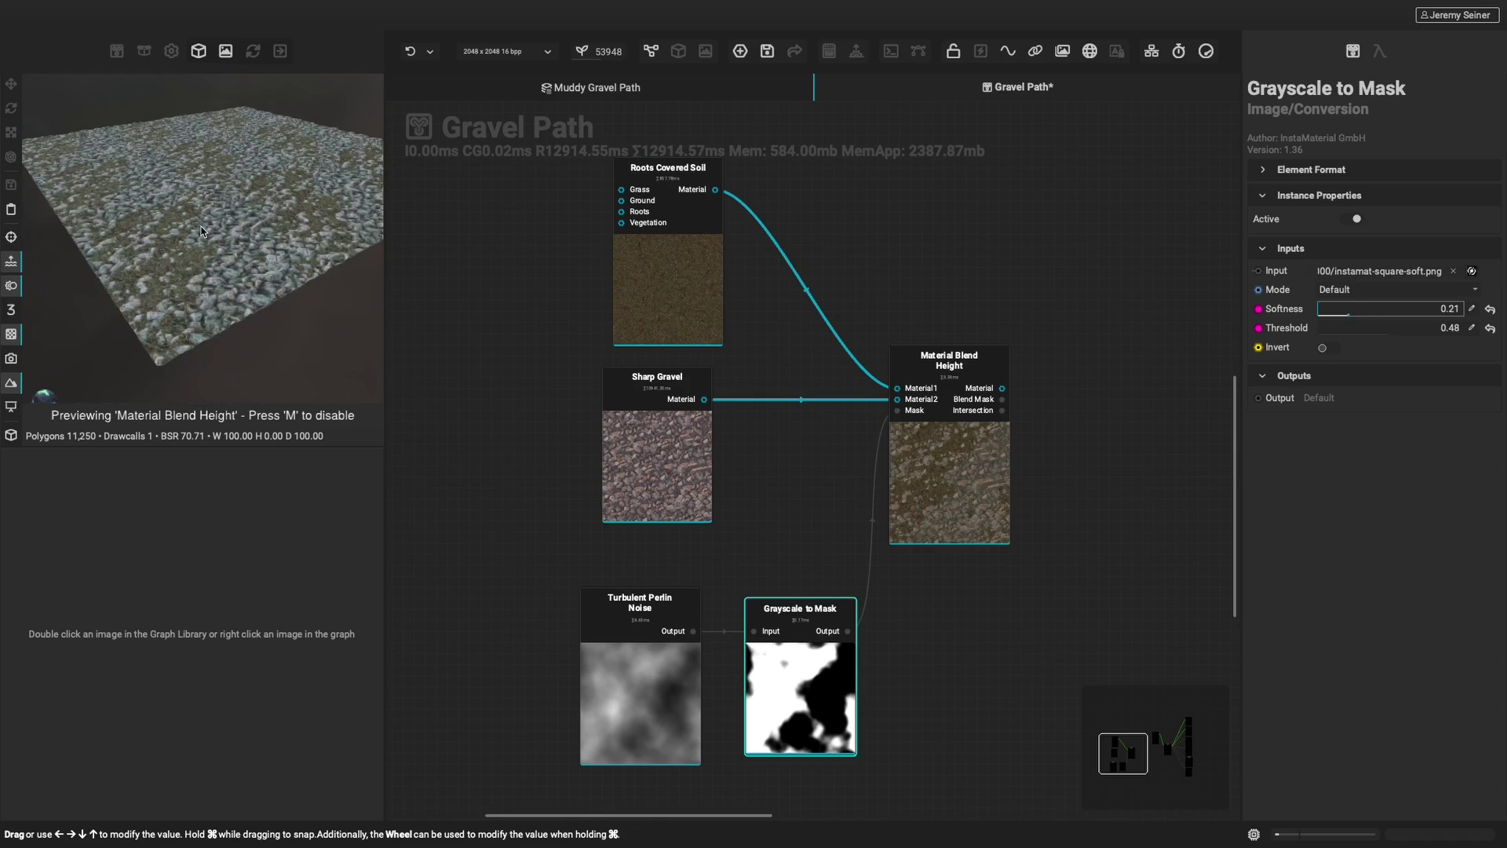
scroll(203, 229, "up", 6)
left_click_drag(203, 229, 212, 232)
scroll(212, 232, "down", 5)
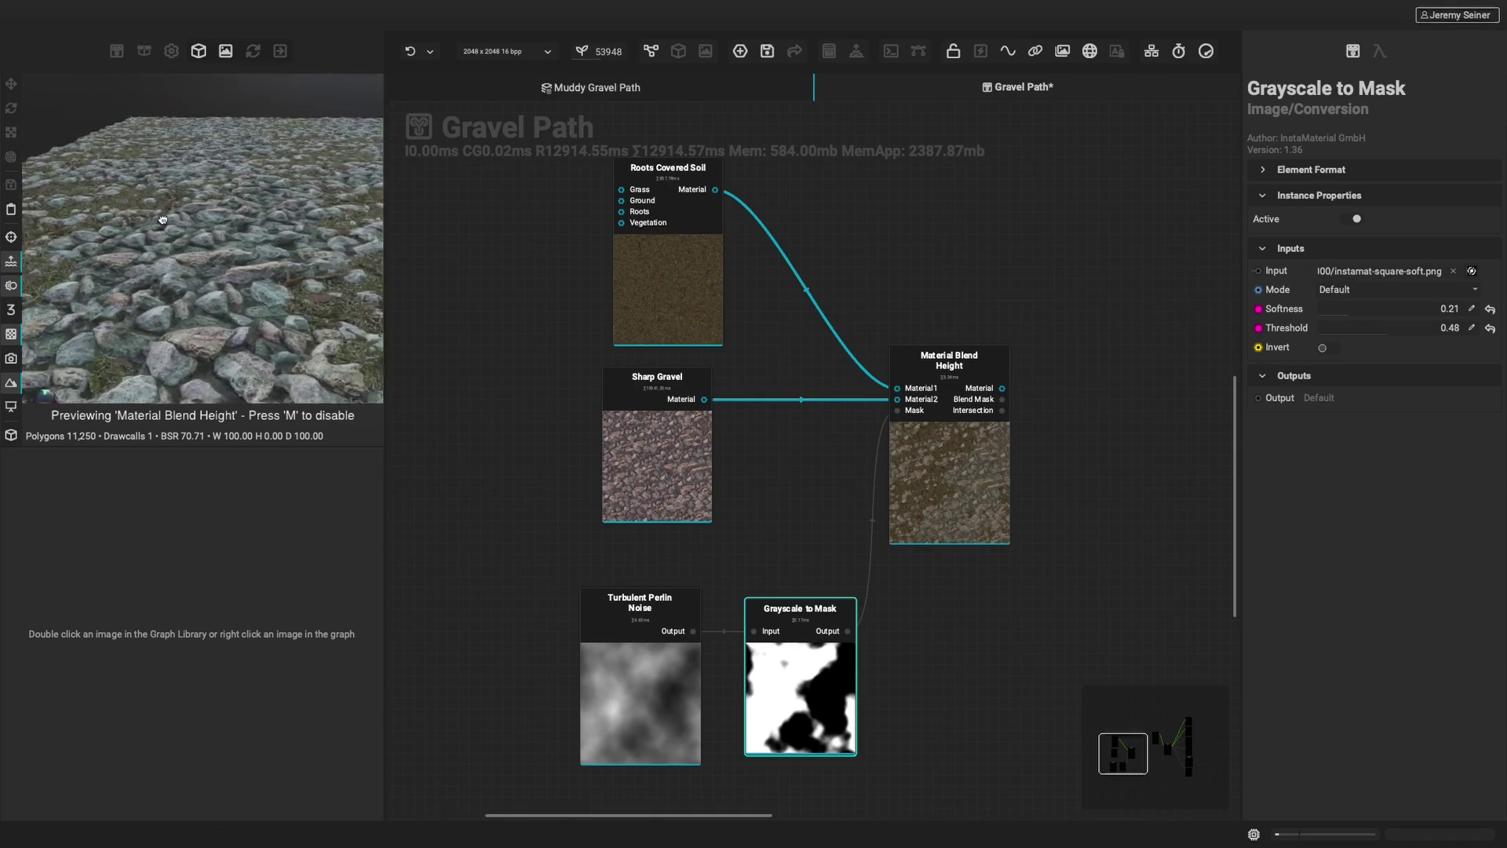
Step: Connect the gravel blend's output to Material2 of the final Material Blend Height node and disable the node preview
right_click_drag(996, 271, 1015, 238)
middle_click_drag(1094, 254, 804, 282)
right_click_drag(896, 452, 901, 428)
middle_click_drag(901, 427, 875, 431)
left_click_drag(720, 416, 1093, 367)
key("m")
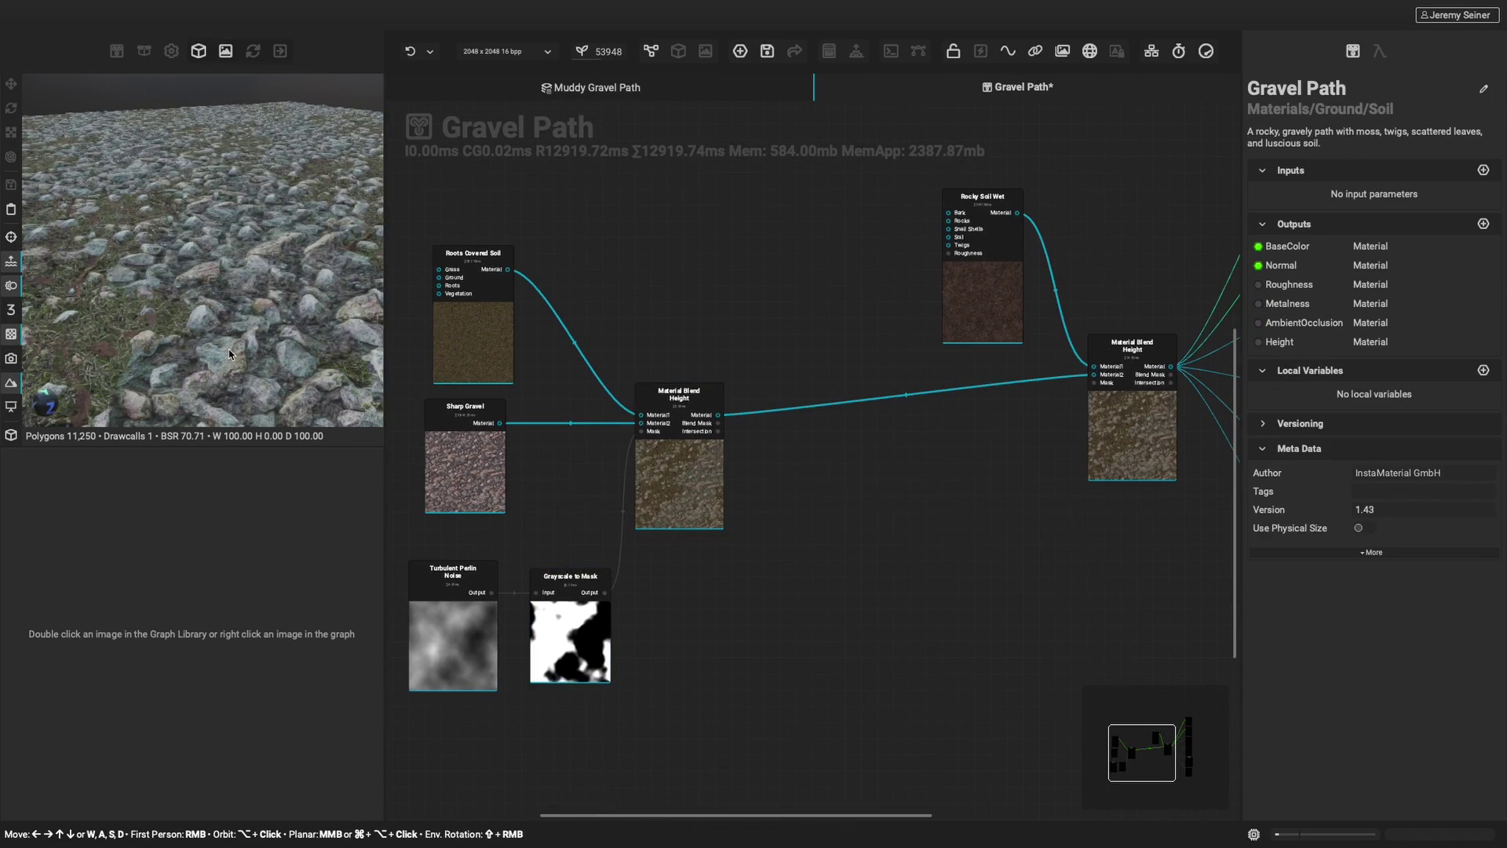
mouse_move(258, 342)
left_mouse_down("alt")
mouse_move(262, 362)
mouse_move(267, 325)
mouse_move(268, 344)
left_mouse_up("alt")
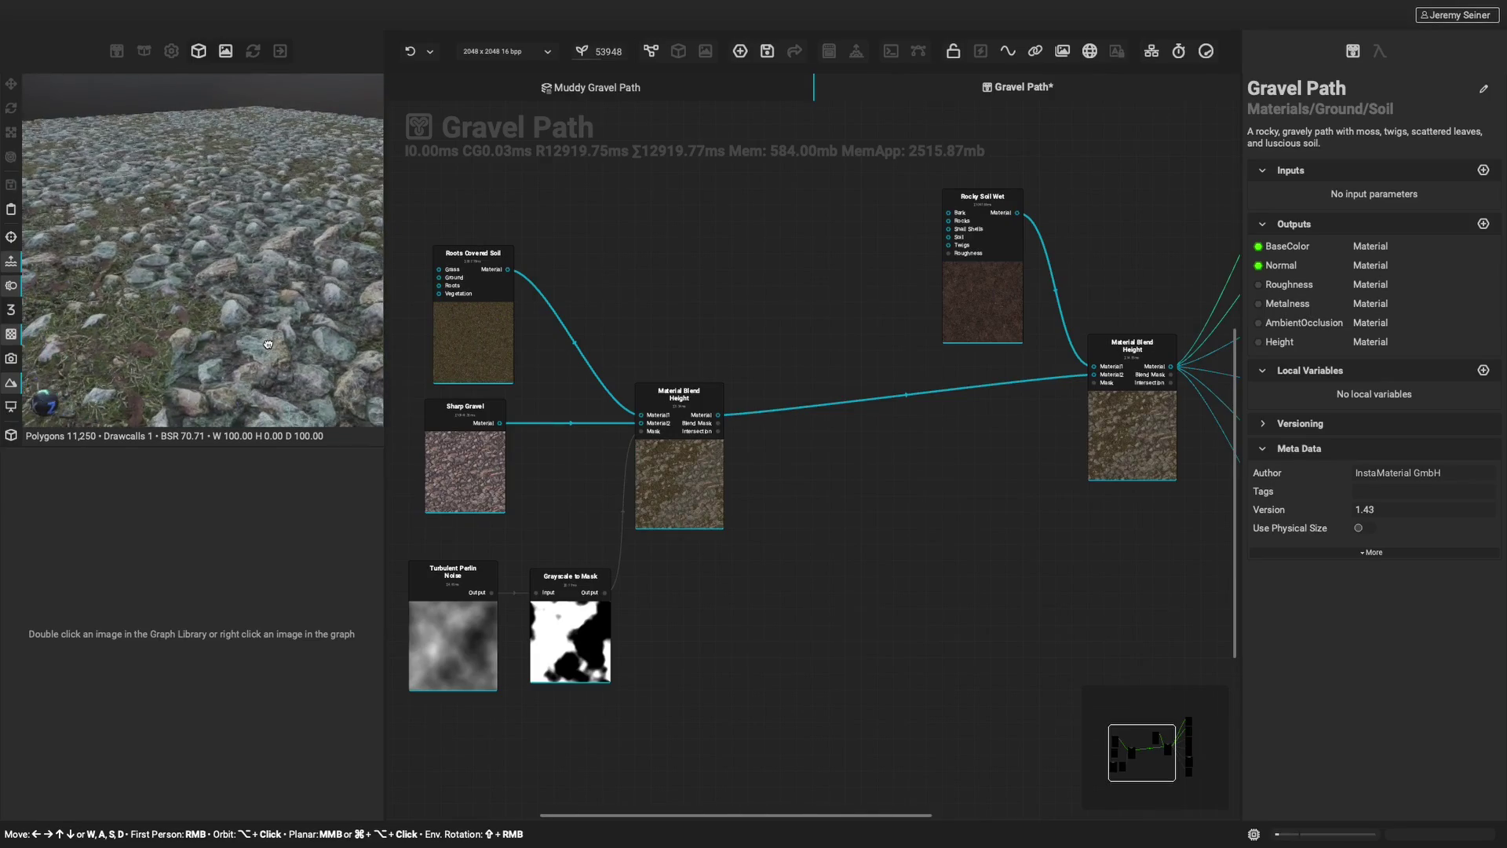
Step: Swap the 3D viewport into the main workspace and examine the finished Gravel Path material
left_click(679, 53)
mouse_move(789, 488)
left_mouse_down("alt")
mouse_move(847, 480)
mouse_move(726, 482)
mouse_move(786, 478)
left_mouse_up("alt")
right_click_drag(787, 478, 753, 477, "shift")
left_click_drag(752, 477, 770, 487, "alt")
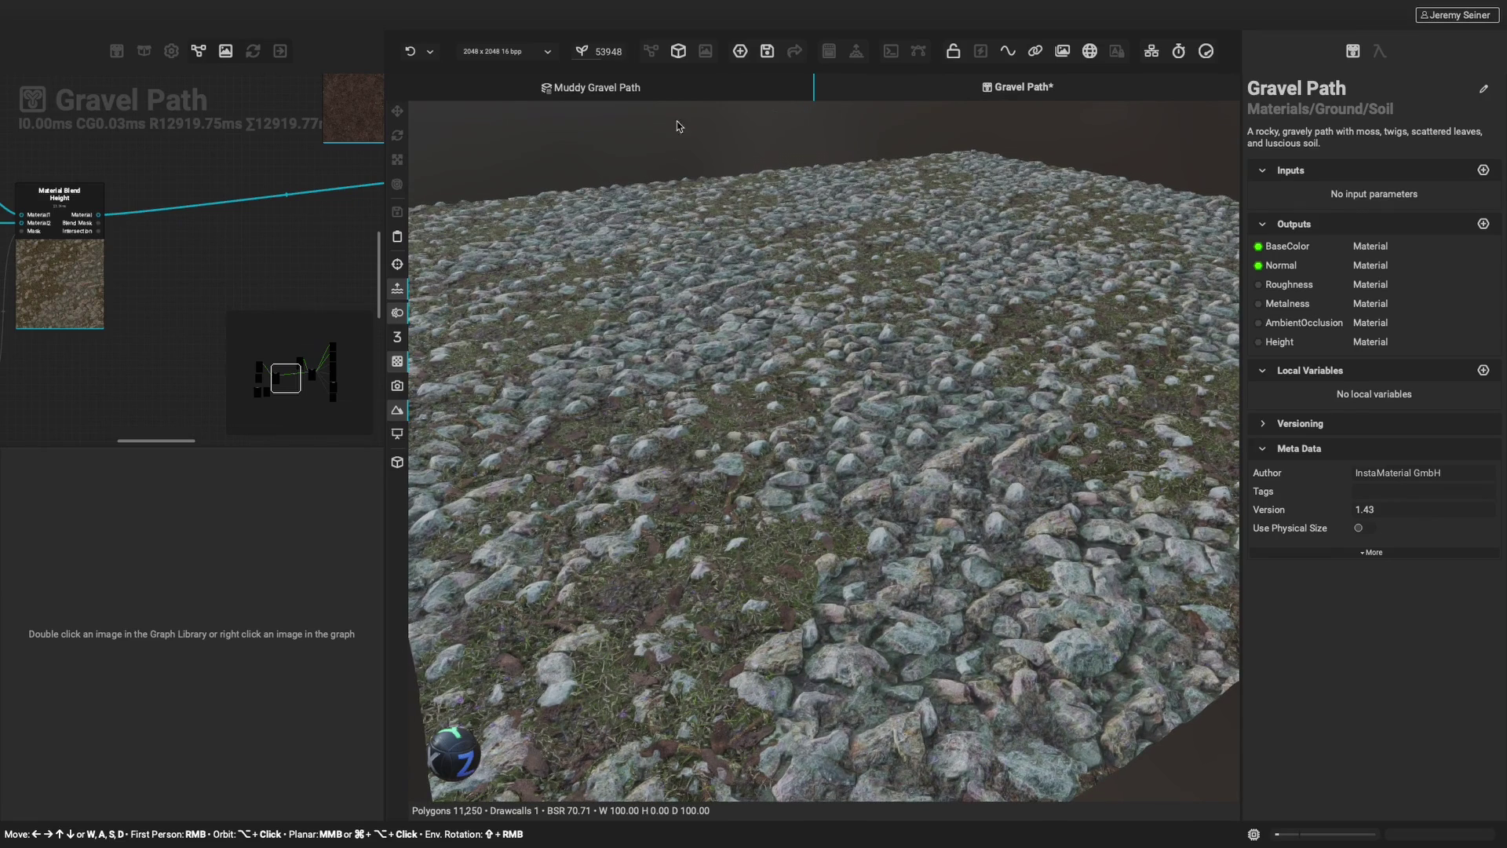
Step: Vary the Gravel Path's random seed through 57895, 76316, 30264 and 52632, and examine the result up close
left_click(603, 56)
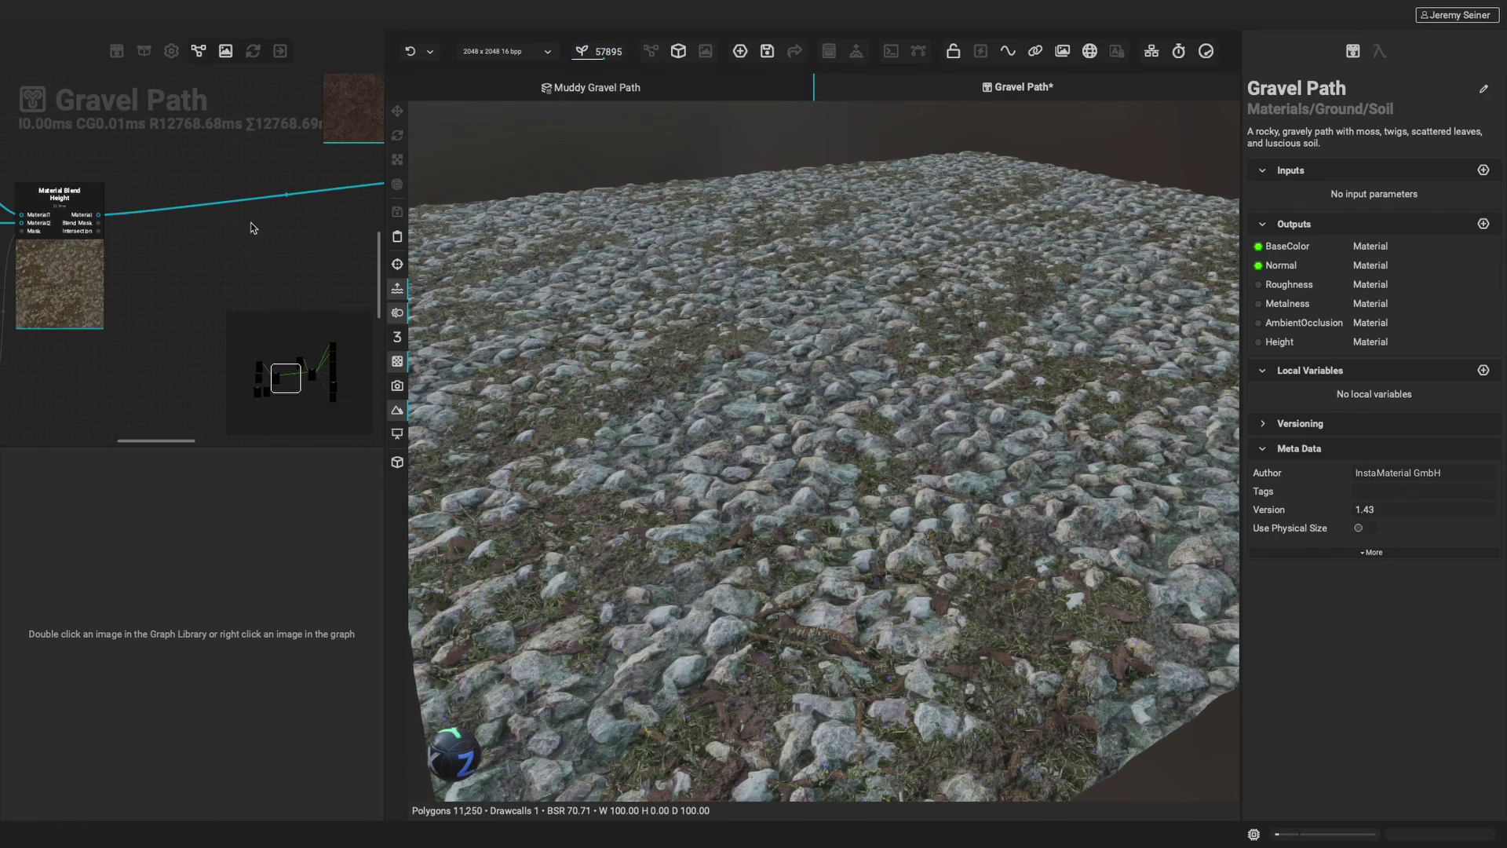
key("f")
left_click(613, 63)
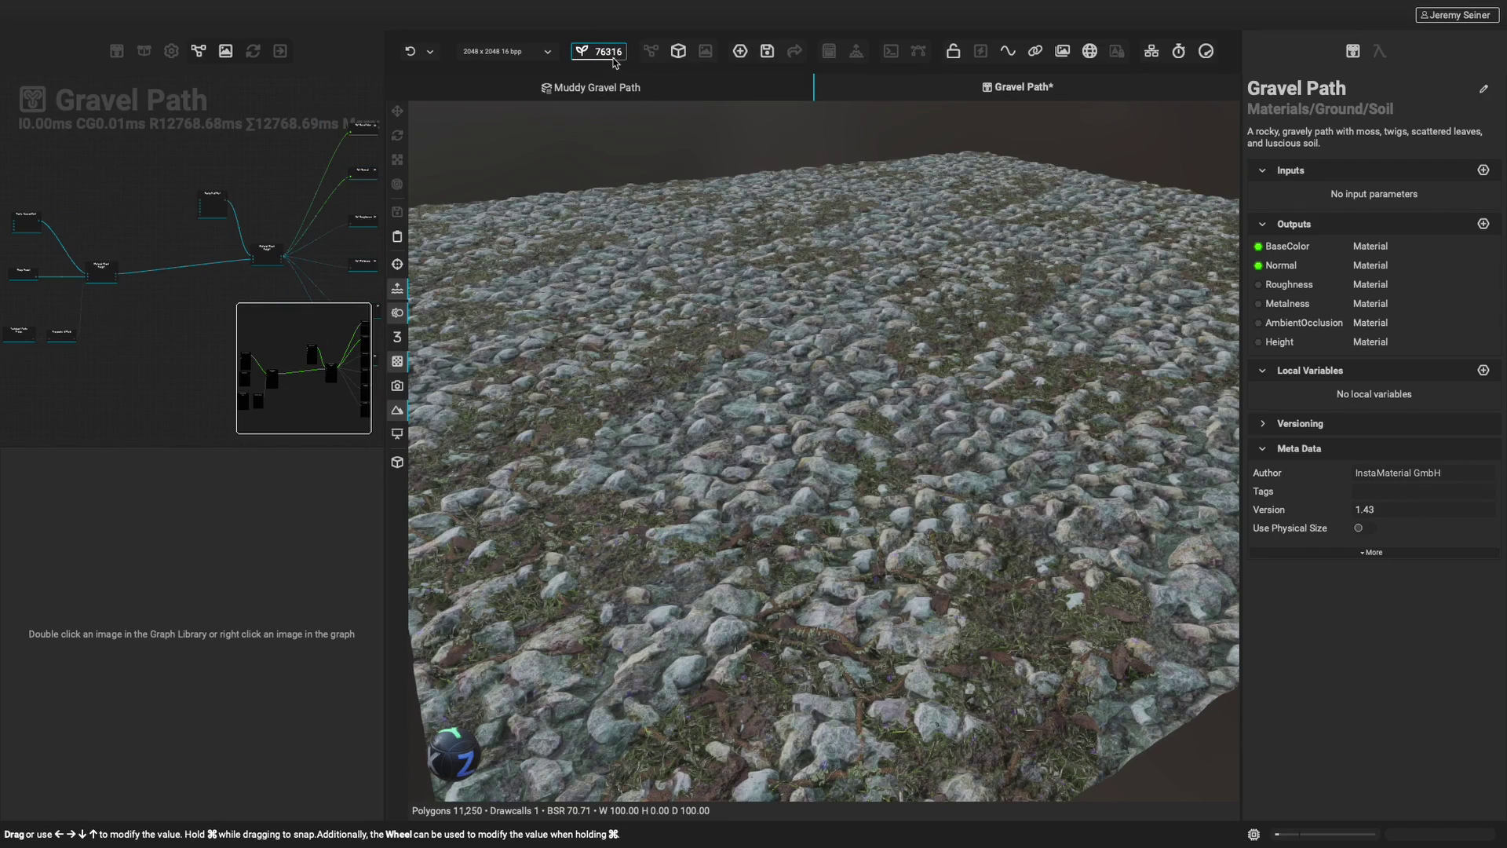
left_click(587, 63)
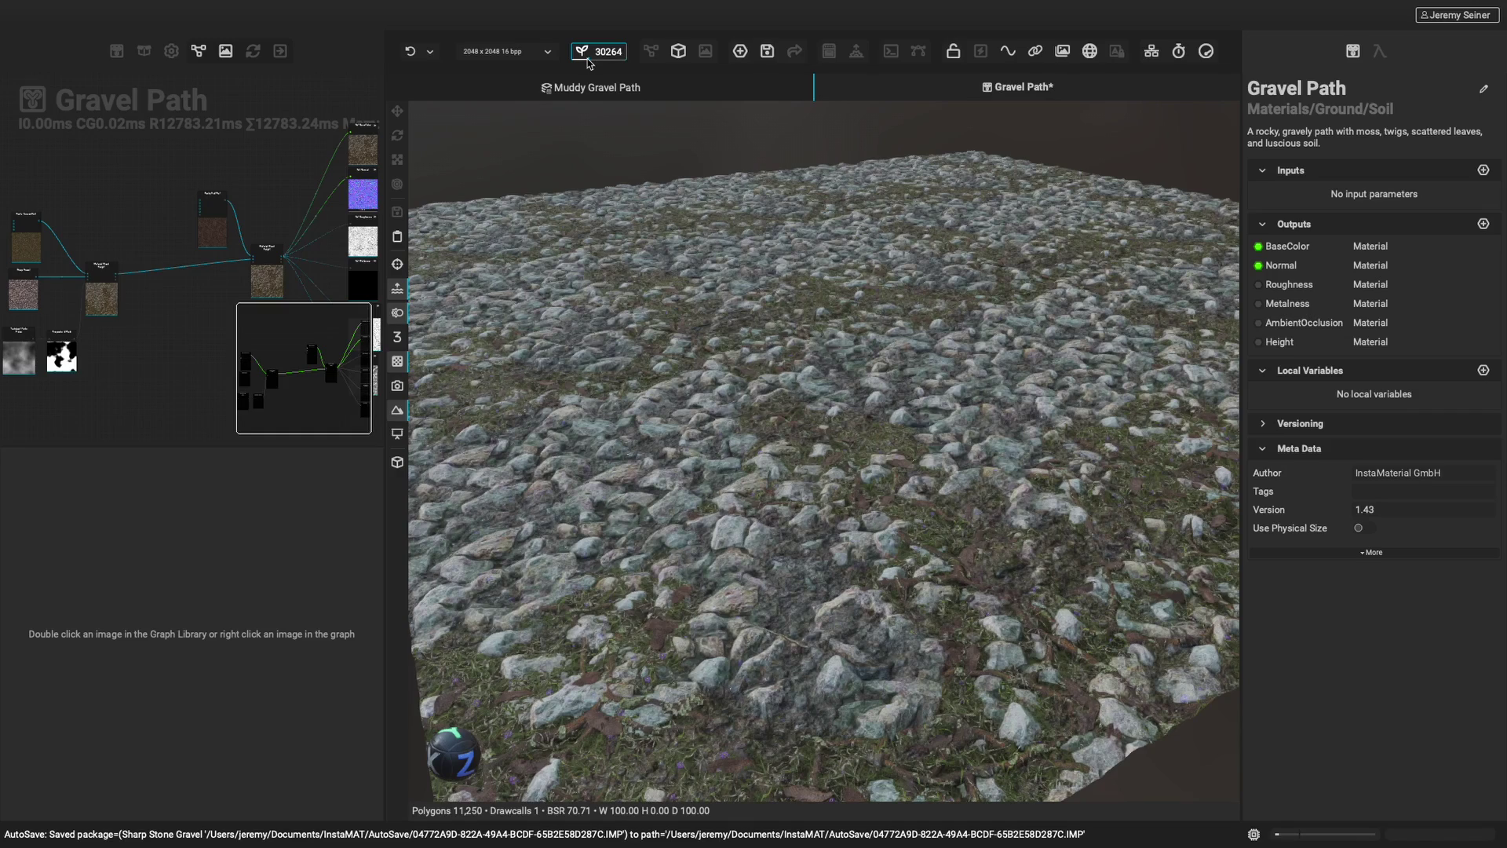
left_click(599, 62)
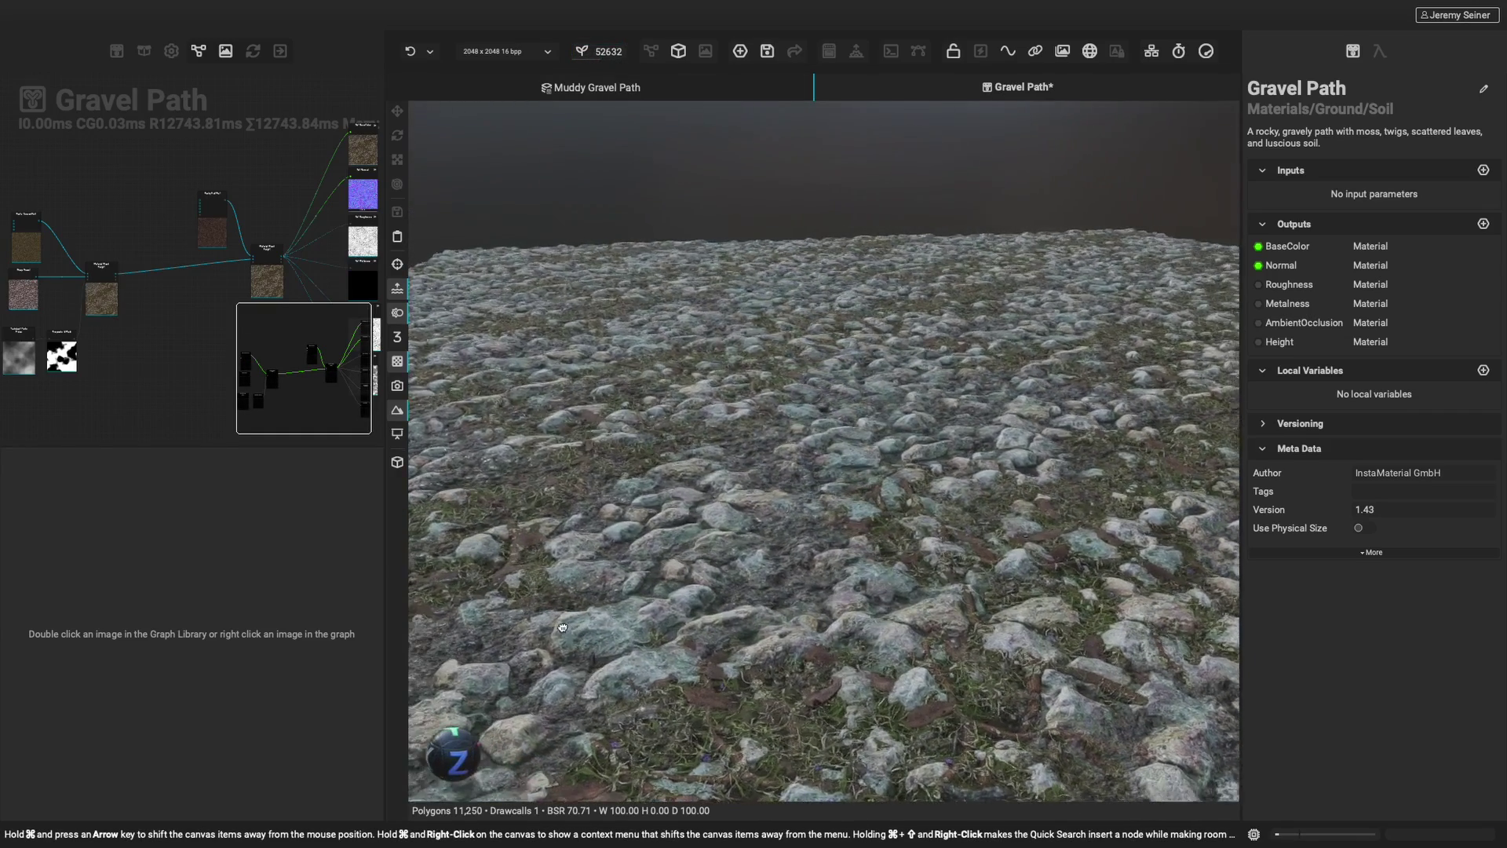
left_click_drag(563, 627, 664, 628)
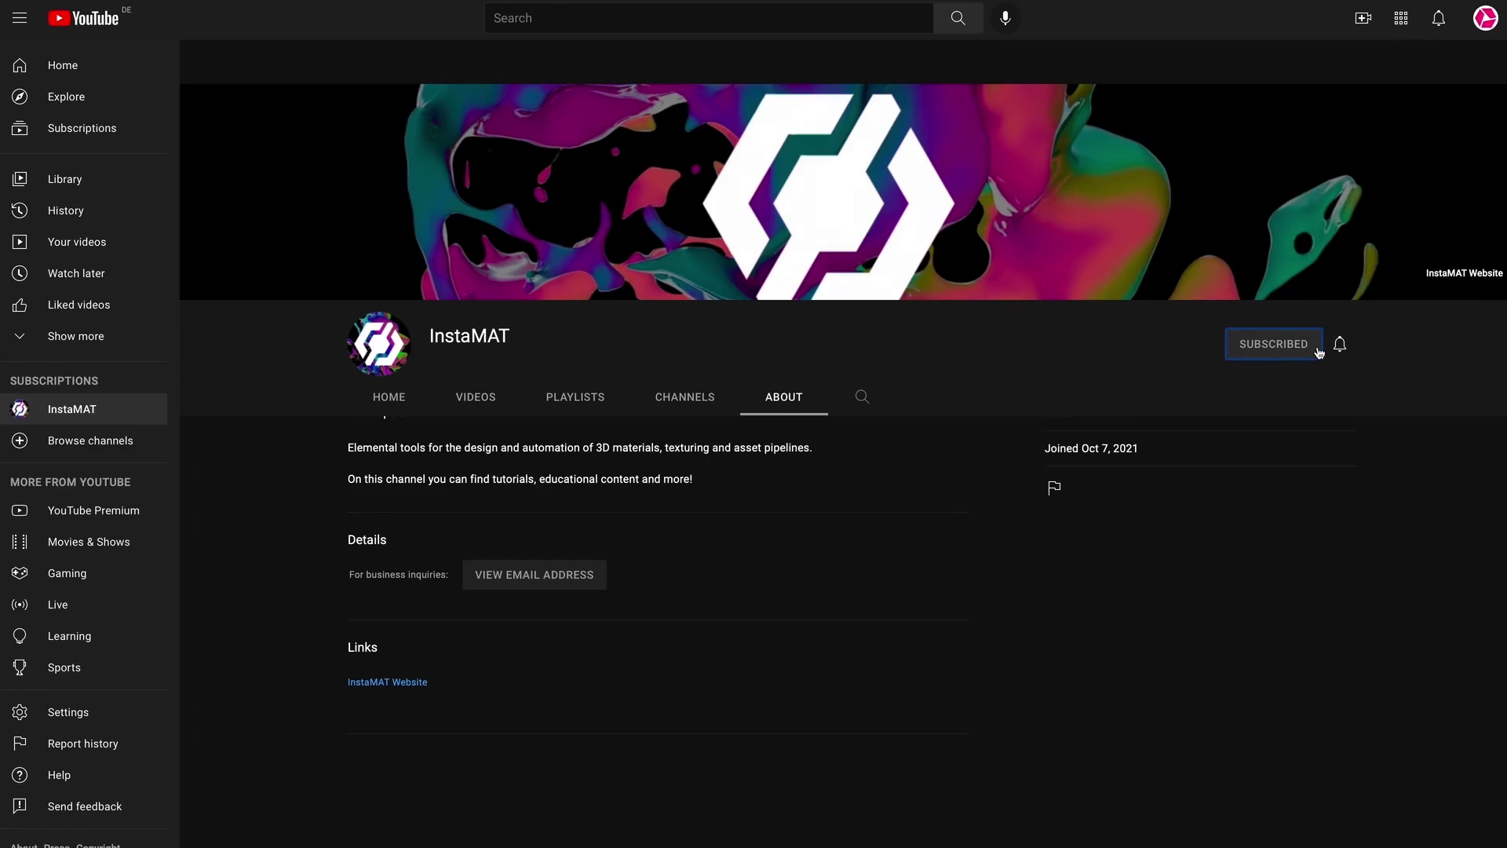
Step: Switch to YouTube to set notifications for the InstaMAT channel, and follow InstaMAT on Twitter
left_click(1341, 346)
left_click(1388, 382)
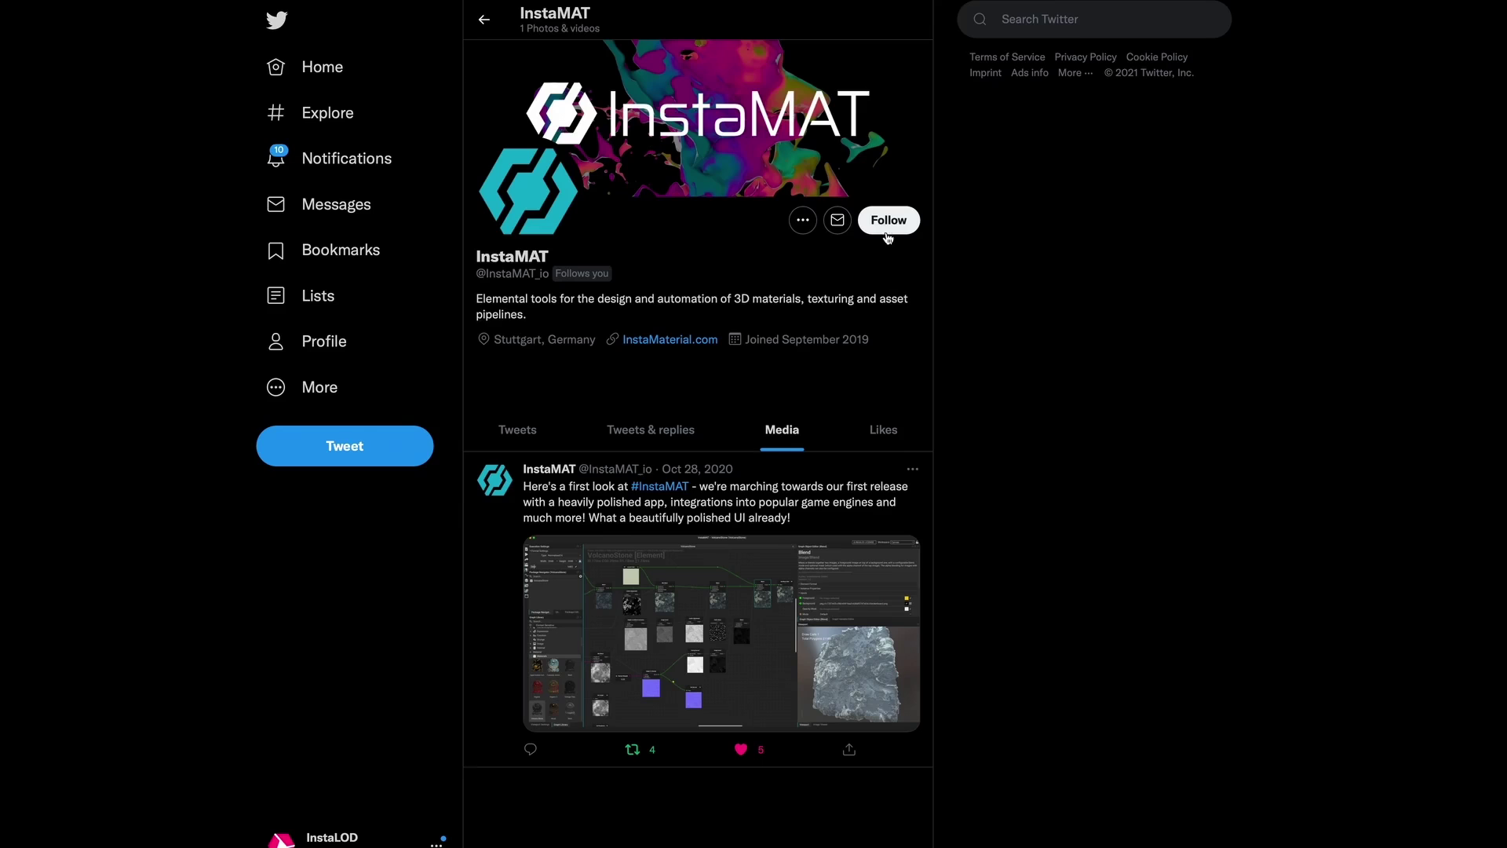
left_click(884, 224)
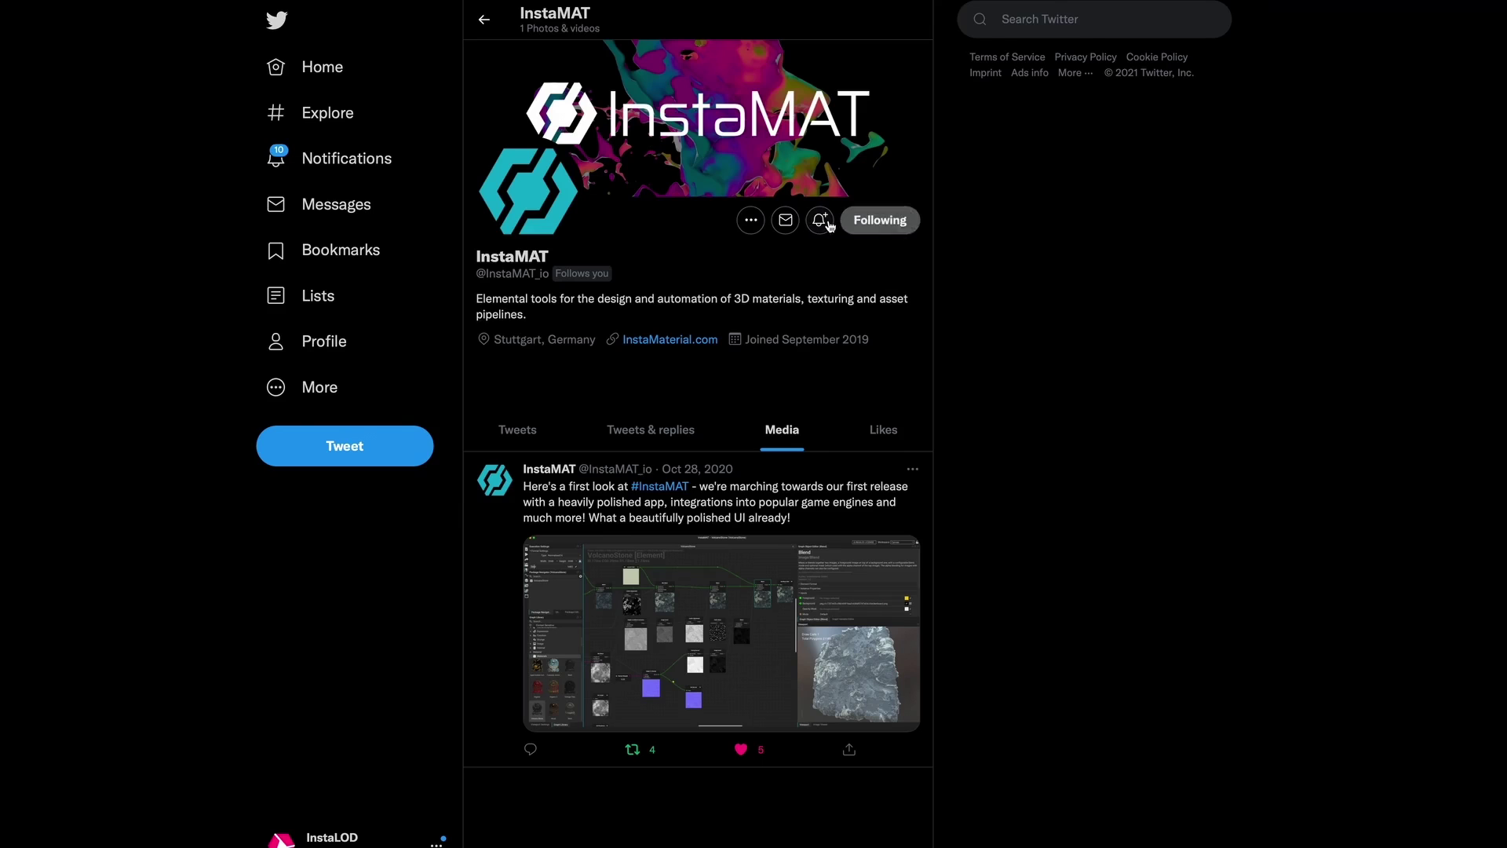